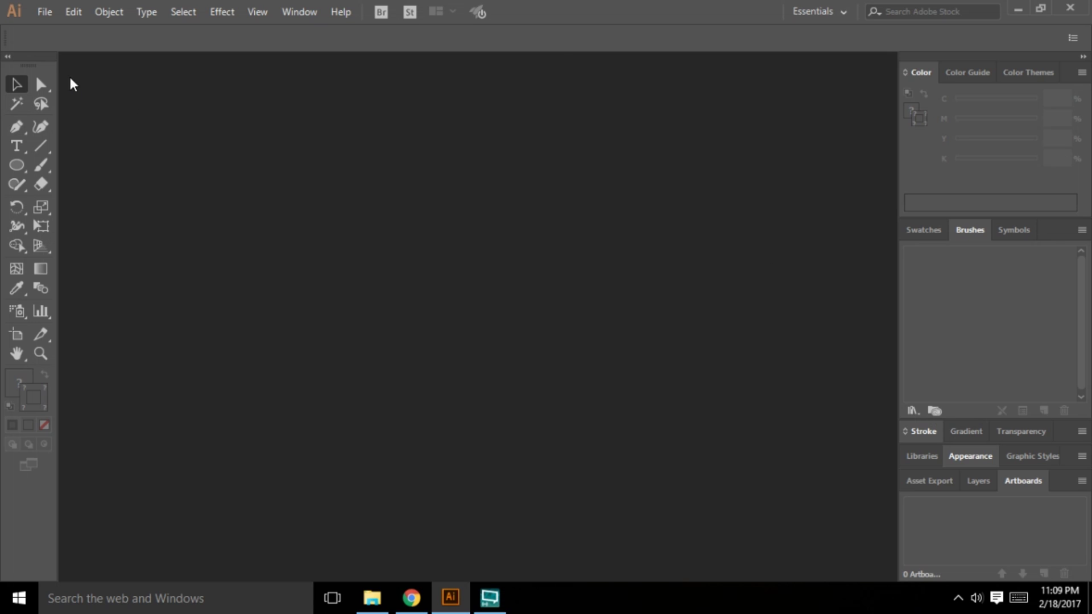
# Step: Create a new print document from the A4 preset in landscape orientation with one artboard
pyautogui.click(45, 12)
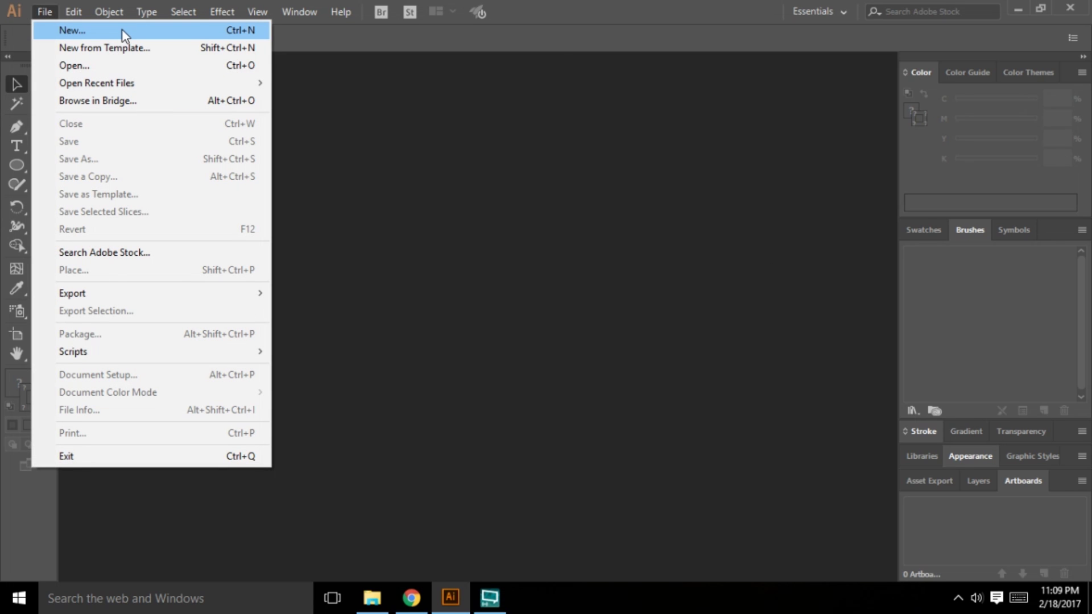
pyautogui.click(120, 27)
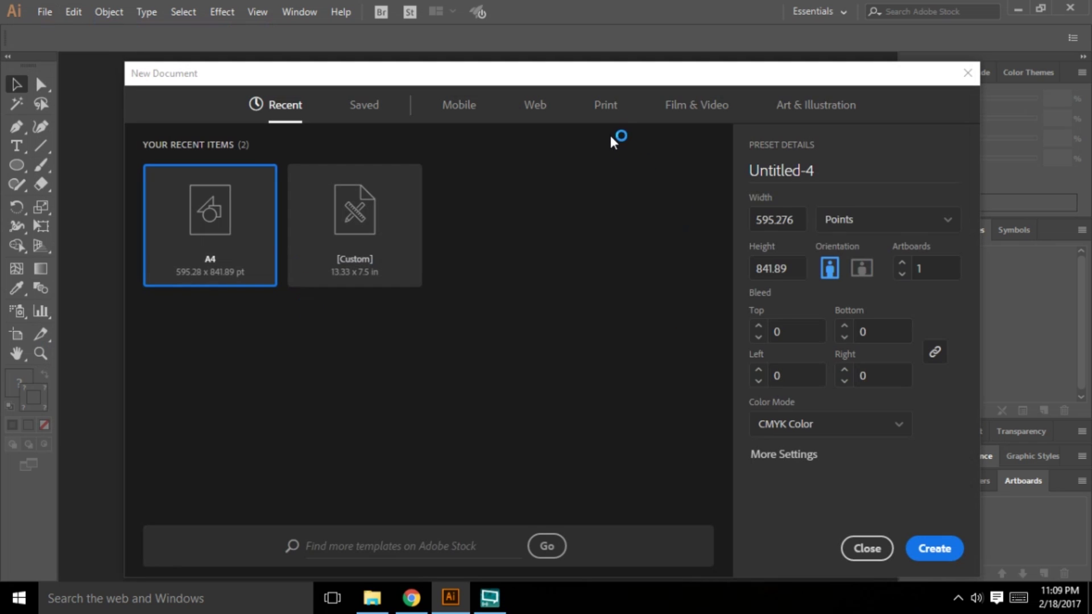
pyautogui.click(604, 108)
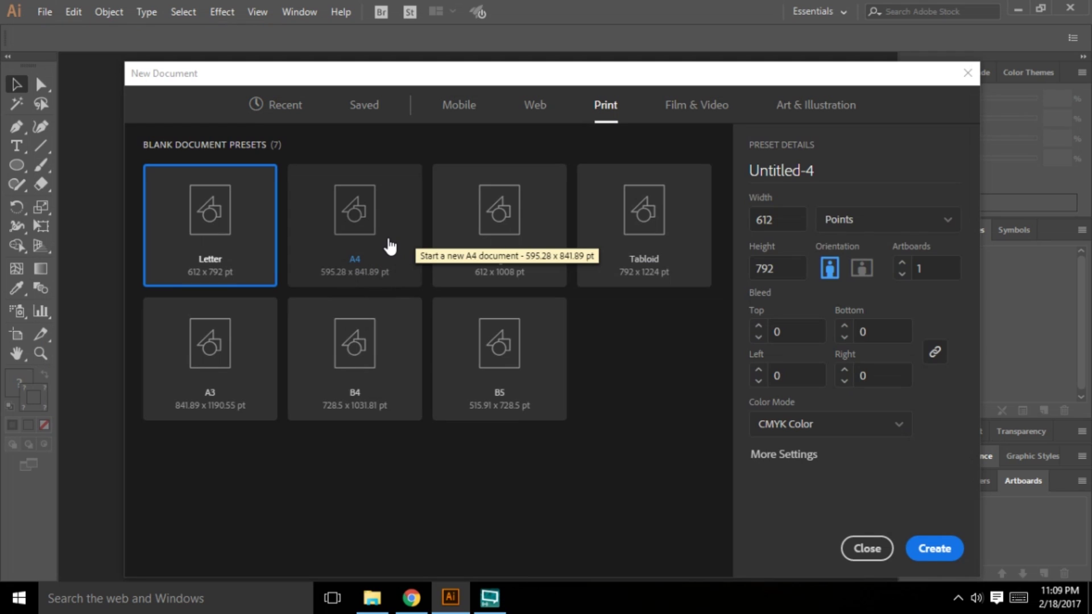
pyautogui.click(390, 247)
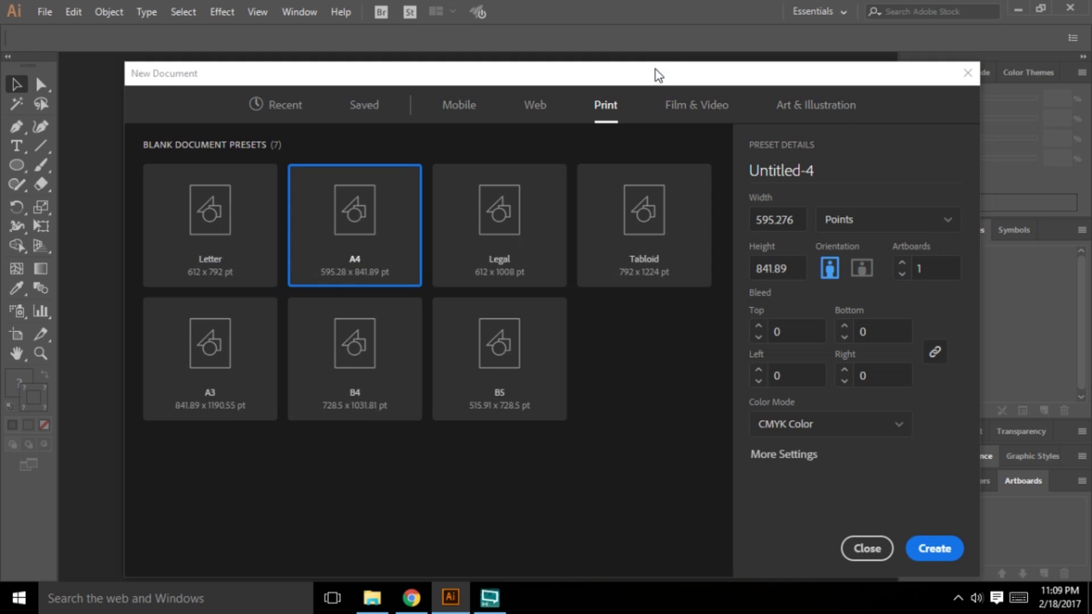
pyautogui.moveTo(656, 70); pyautogui.dragTo(652, 44)
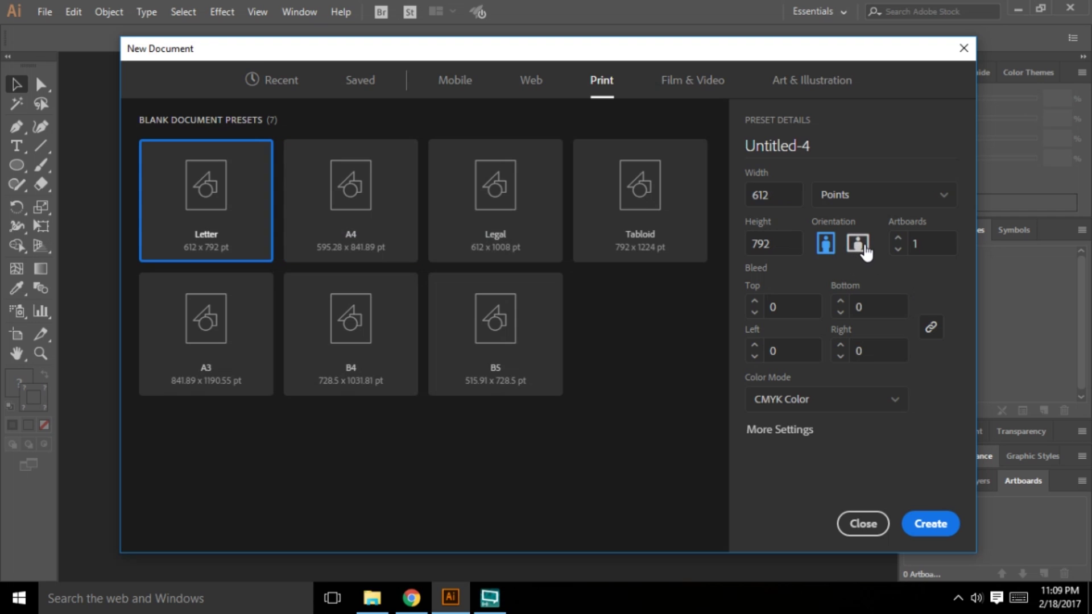
pyautogui.click(859, 244)
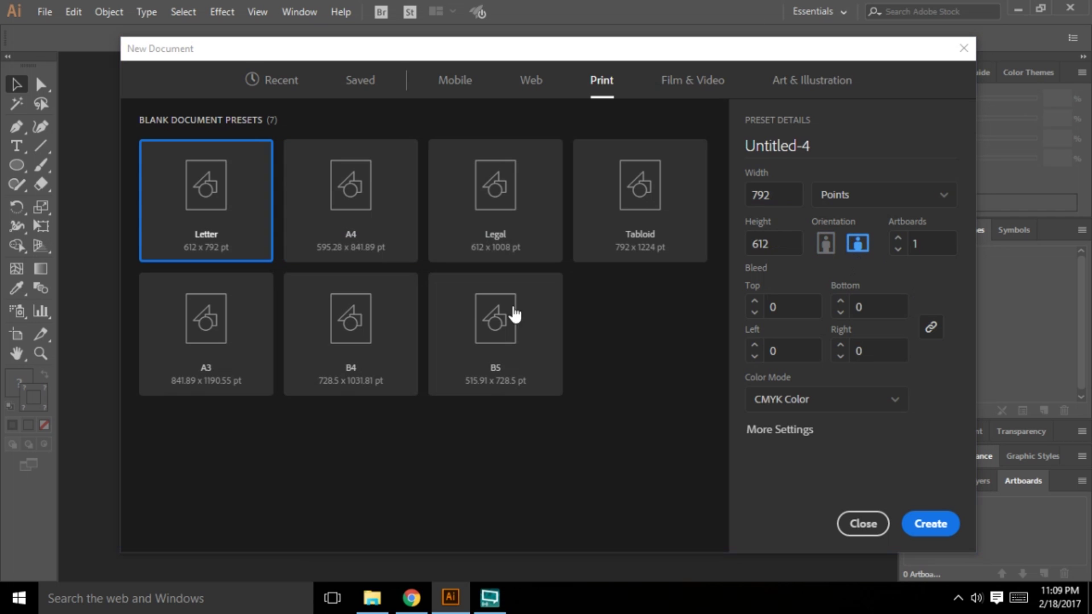
pyautogui.click(349, 223)
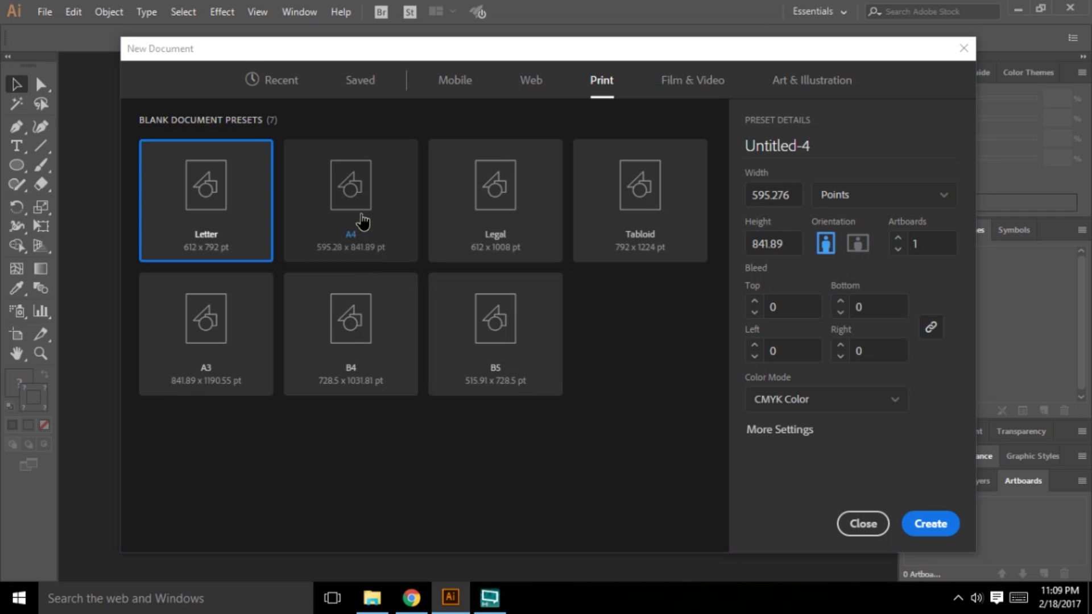
pyautogui.click(859, 246)
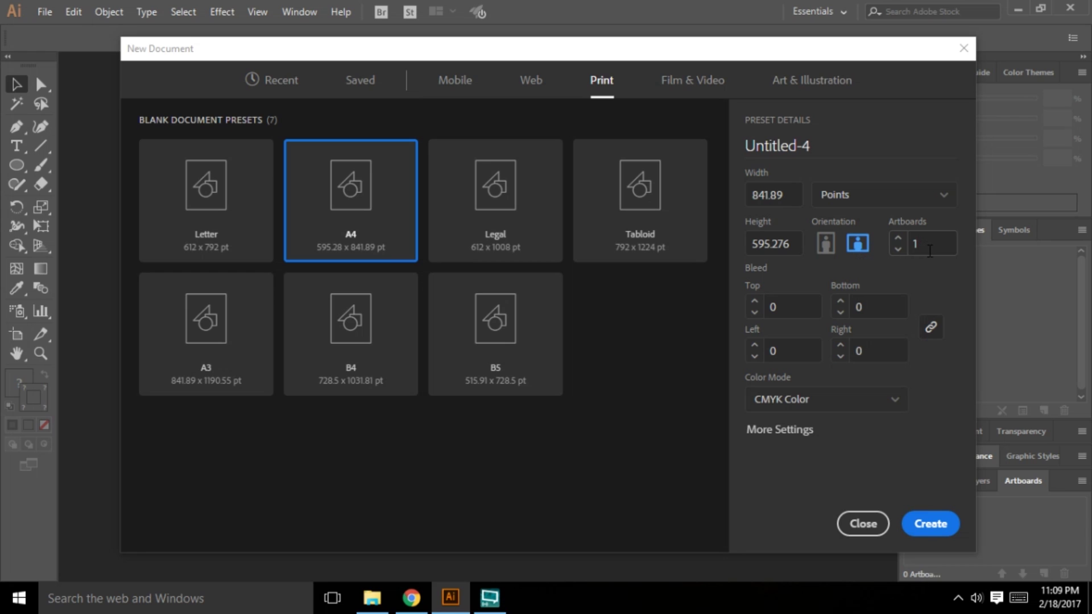
pyautogui.click(910, 525)
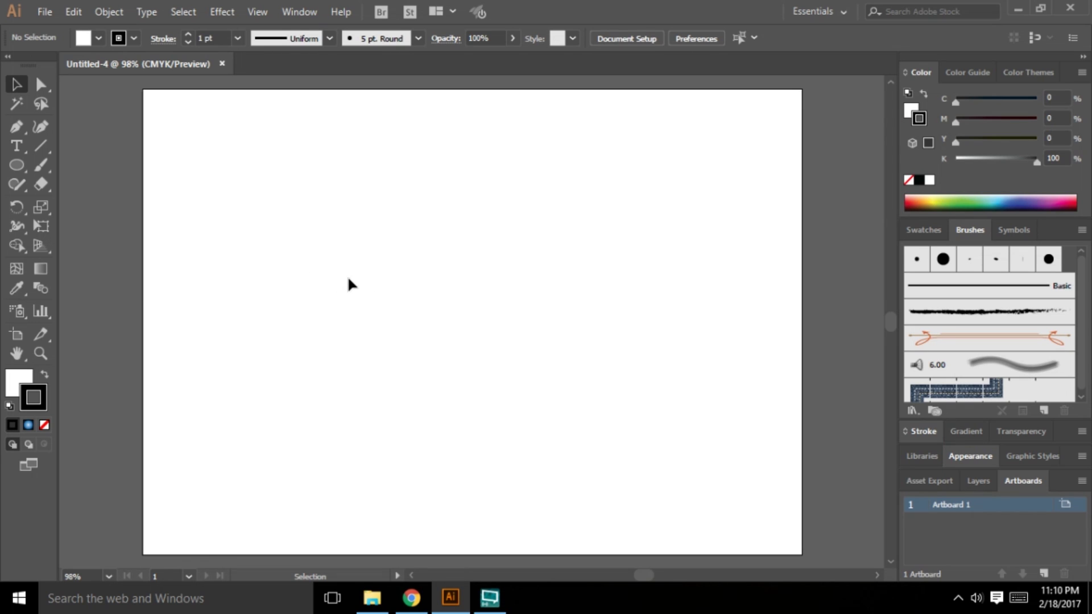
# Step: Draw an upright rectangle near the middle of the artboard with the Rectangle tool
pyautogui.hotkey('ctrl', '1')
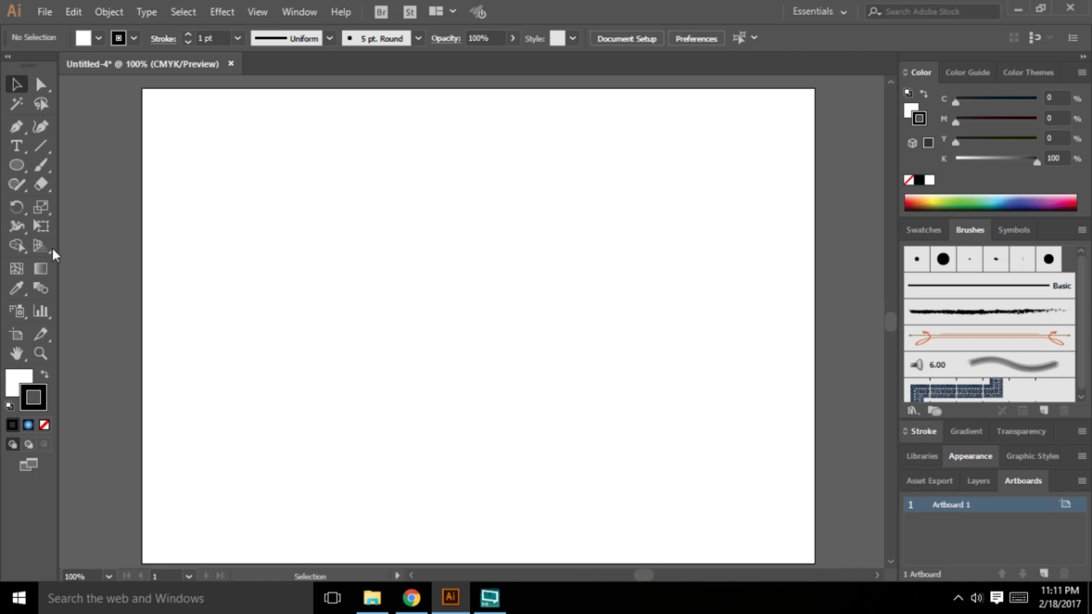
pyautogui.moveTo(17, 165); pyautogui.dragTo(99, 169)
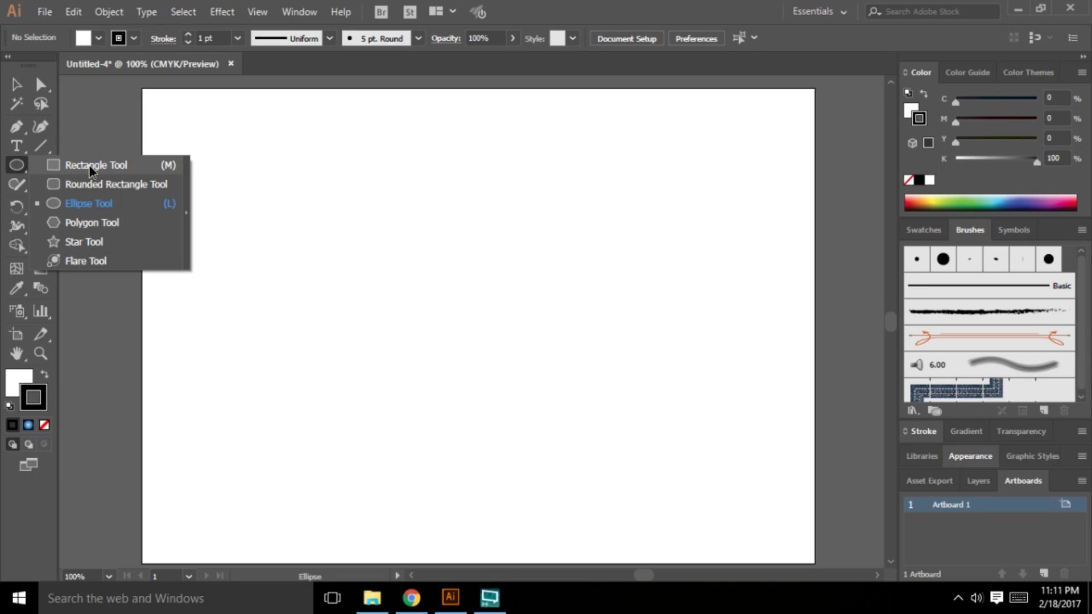
pyautogui.click(91, 166)
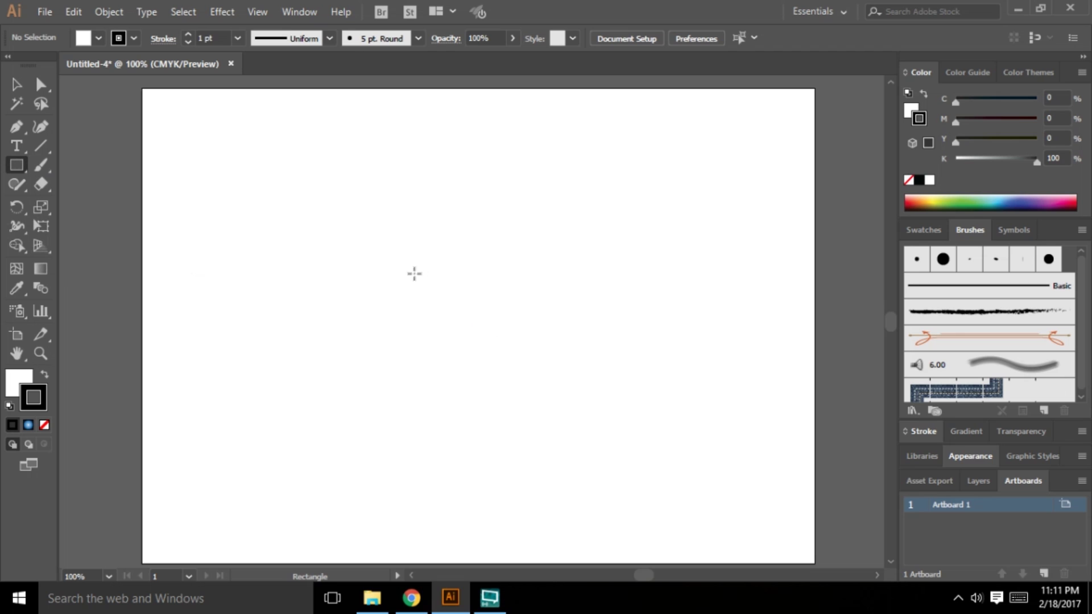
pyautogui.moveTo(397, 228)
pyautogui.mouseDown()
pyautogui.moveTo(502, 415)
pyautogui.moveTo(543, 450)
pyautogui.mouseUp()
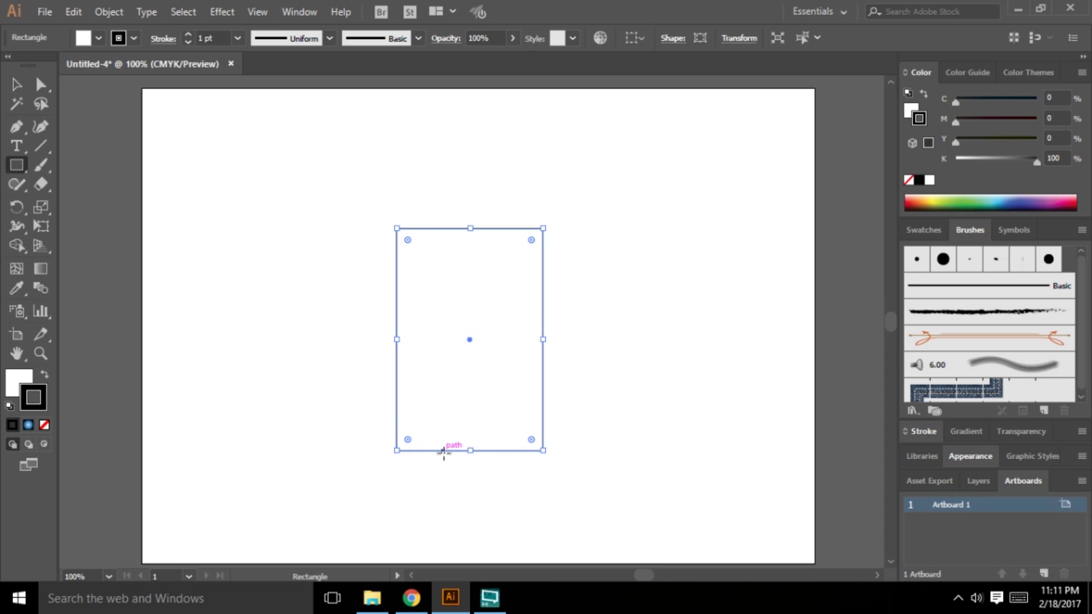
pyautogui.click(18, 86)
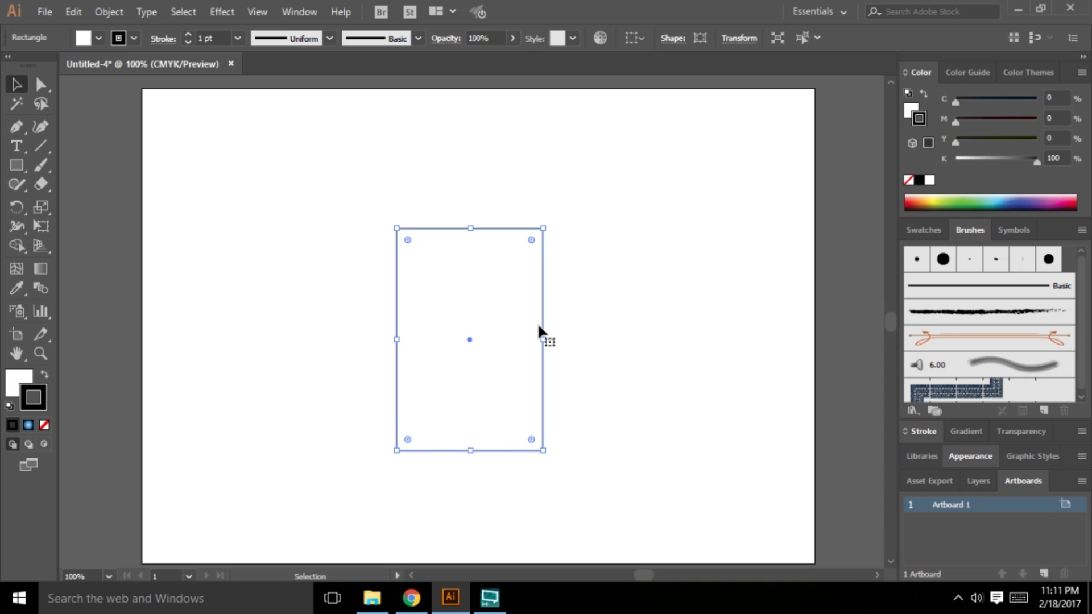
pyautogui.hotkey('ctrl', '=')
pyautogui.hotkey('ctrl', '-')
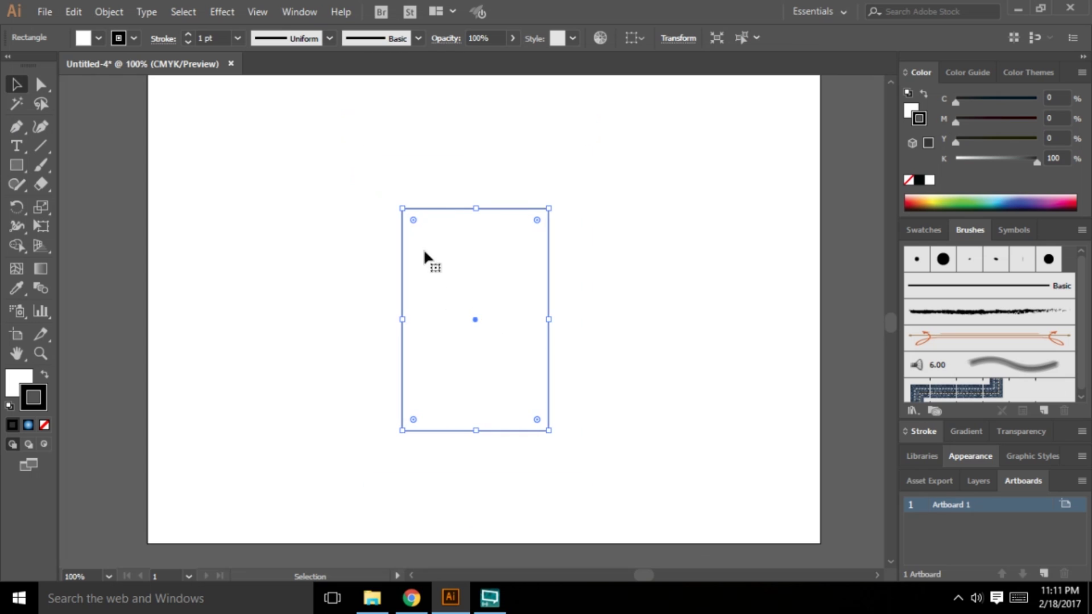
pyautogui.scroll(1, 514, 330)
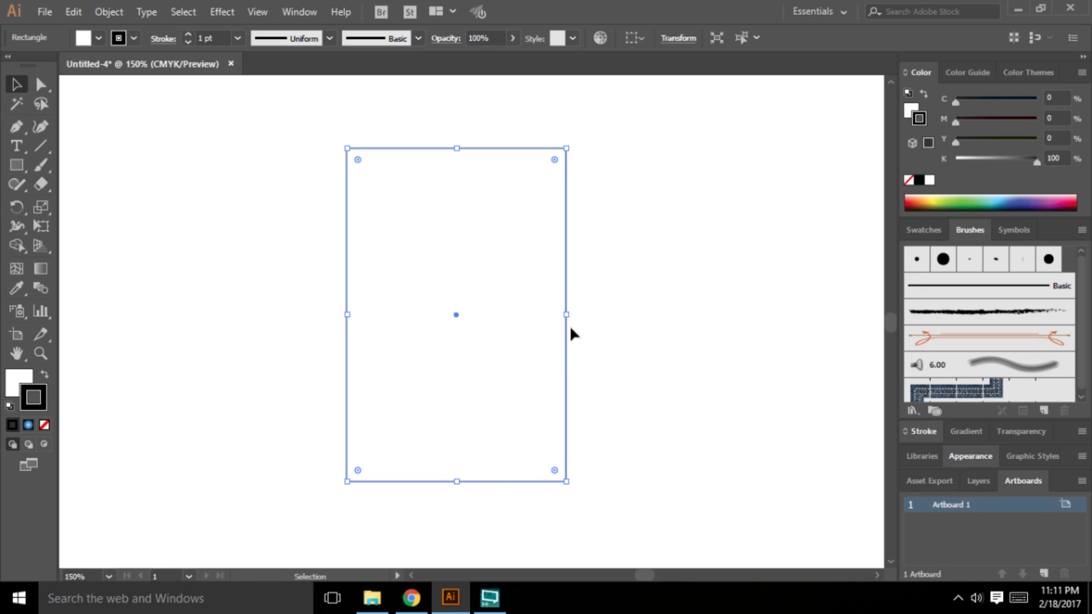
pyautogui.moveTo(568, 319); pyautogui.dragTo(800, 321)
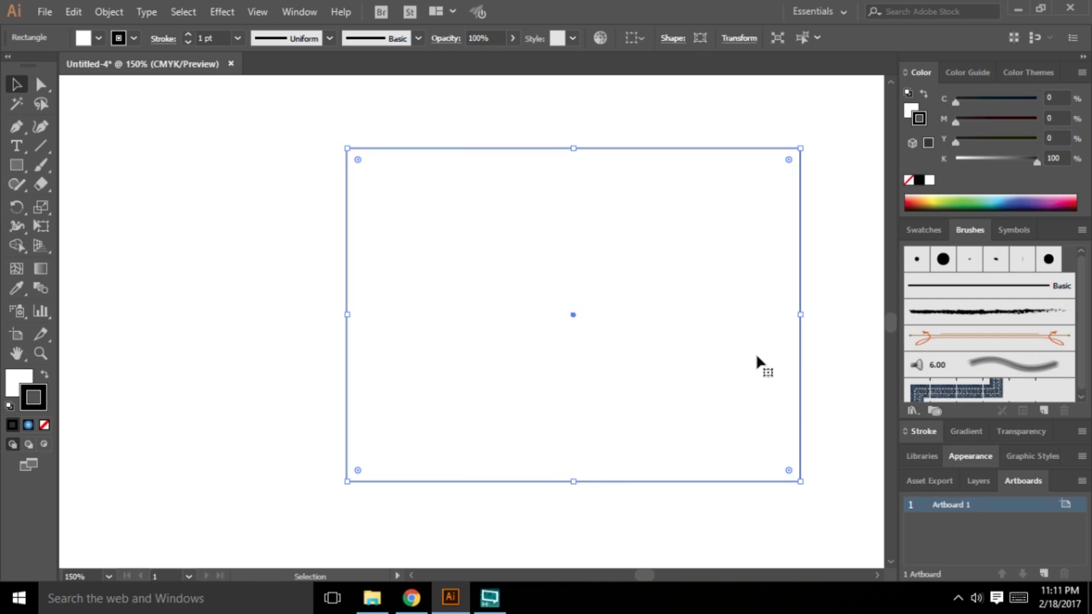
pyautogui.press('a')
pyautogui.hotkey('ctrl', 'z')
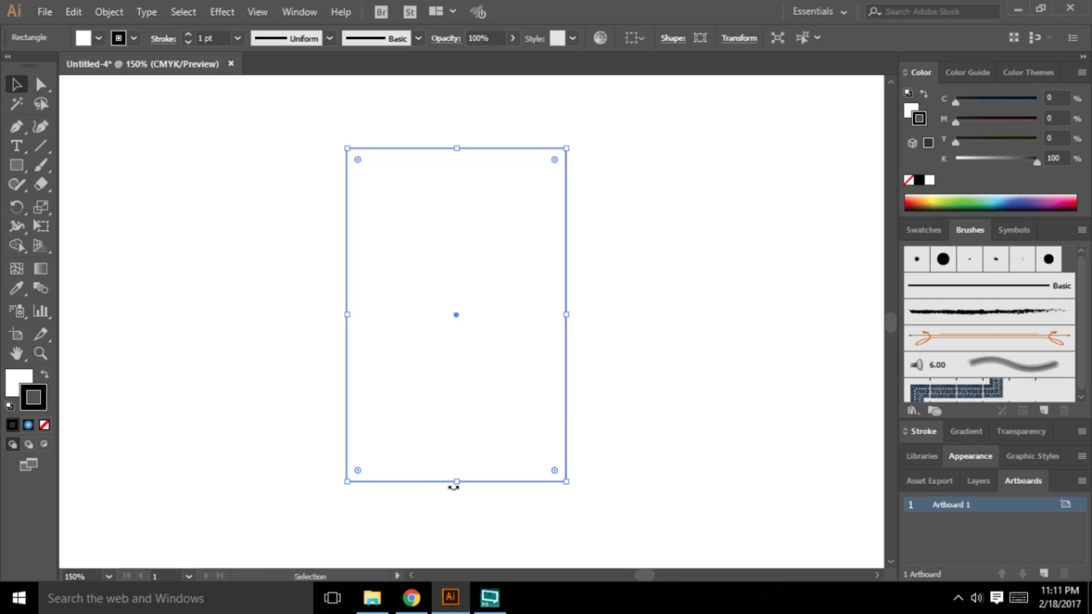
pyautogui.moveTo(456, 482); pyautogui.dragTo(460, 562)
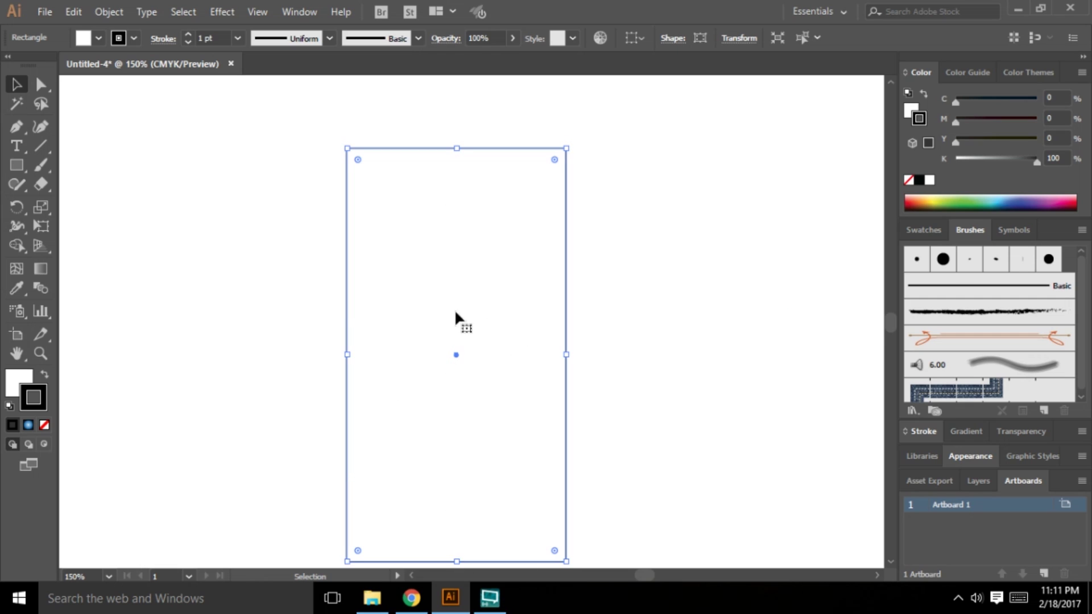
pyautogui.hotkey('ctrl', 'z')
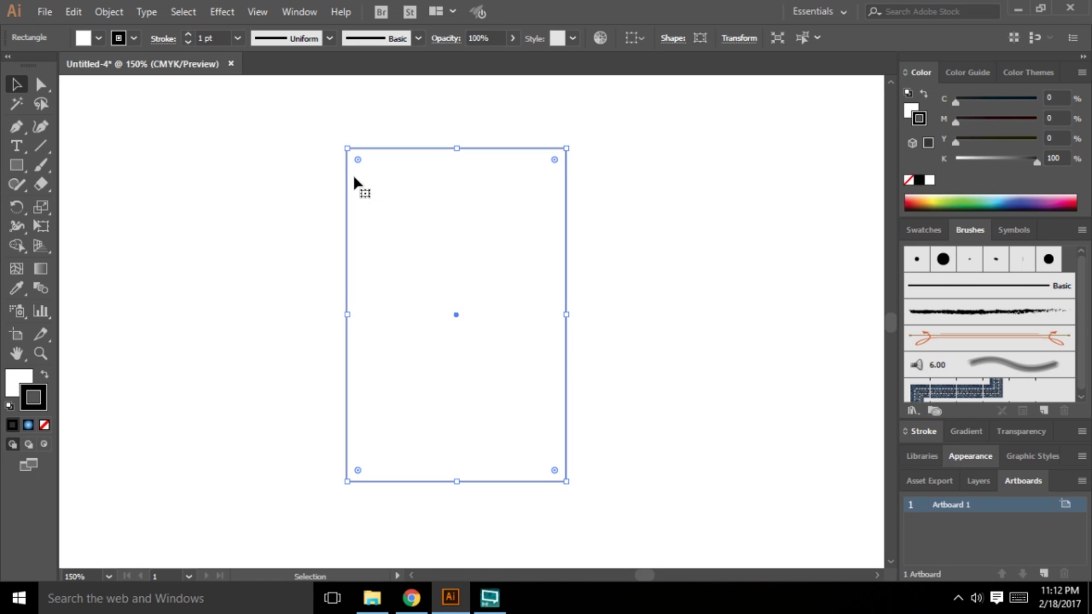
pyautogui.moveTo(566, 315); pyautogui.dragTo(457, 316)
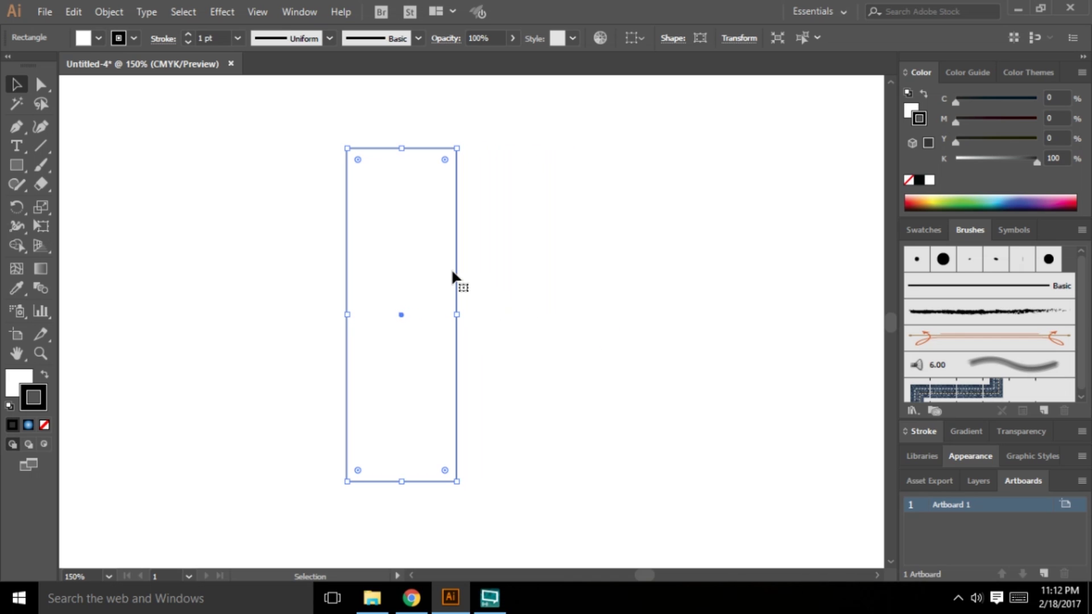
pyautogui.hotkey('ctrl', 'z')
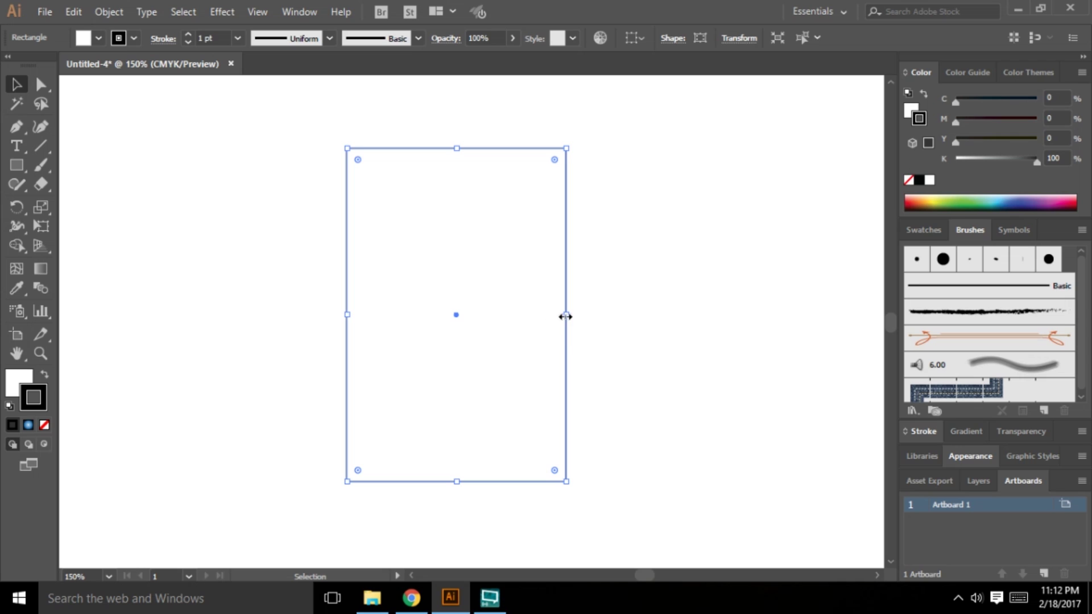
# Step: Narrow the rectangle to half its width by moving its right edge to the former centre, and deselect it
pyautogui.moveTo(566, 317); pyautogui.dragTo(457, 314)
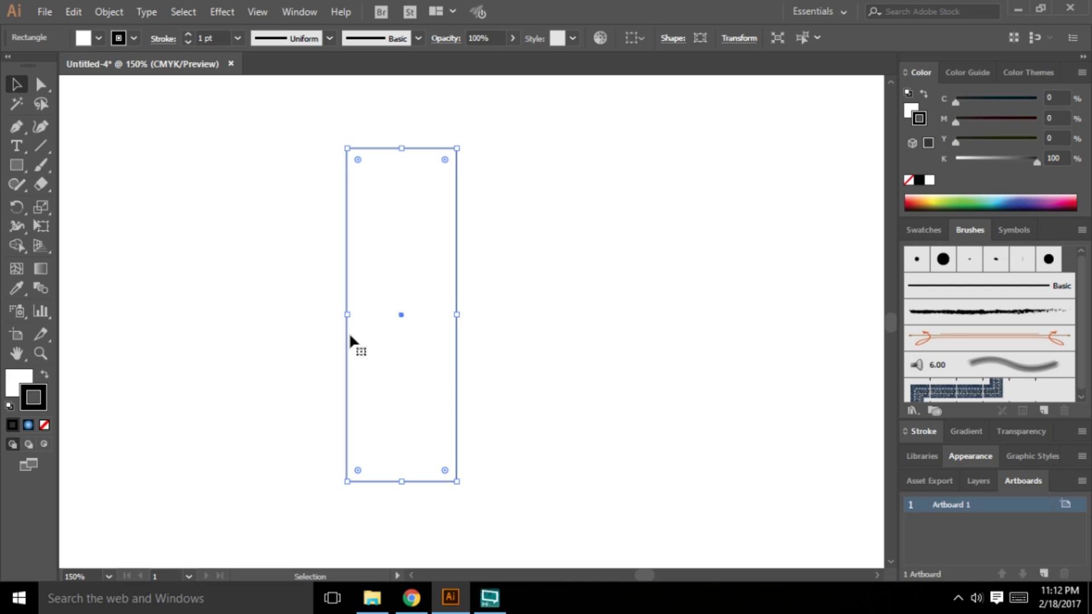
pyautogui.click(484, 322)
pyautogui.scroll(-1, 406, 395)
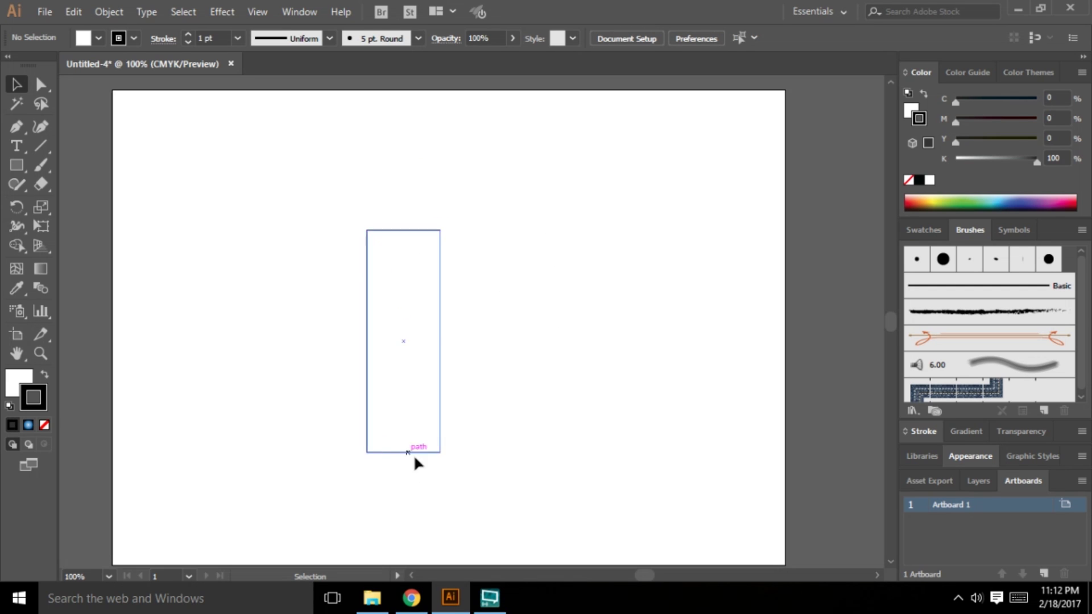
# Step: Draw a circle about 105 pt in diameter centred on the rectangle's upper-right corner with the Ellipse tool
pyautogui.scroll(2, 429, 216)
pyautogui.scroll(-3, 255, 289)
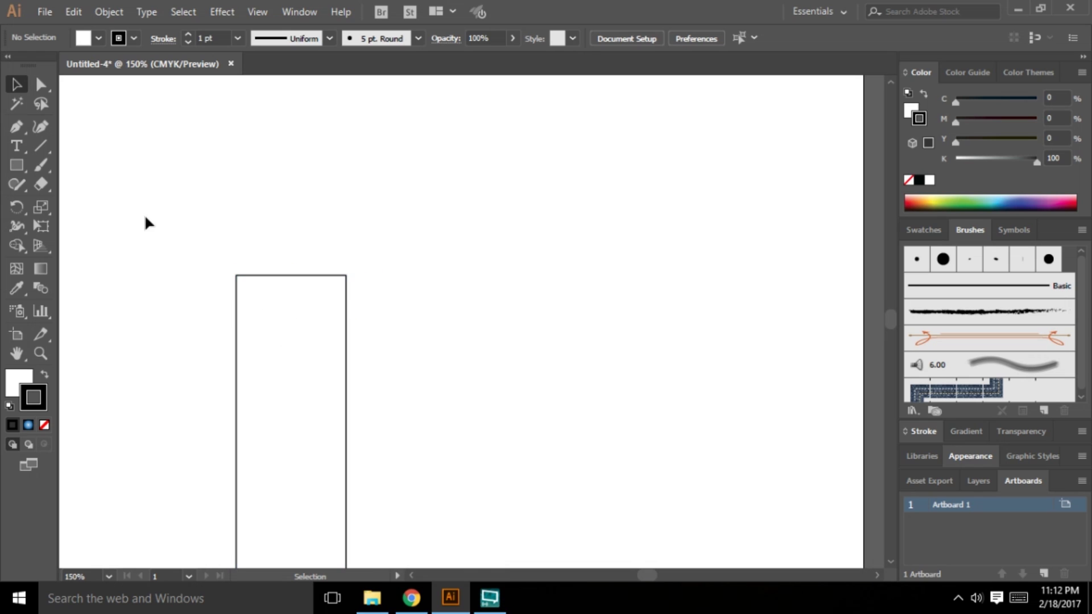
pyautogui.moveTo(16, 165); pyautogui.dragTo(91, 203)
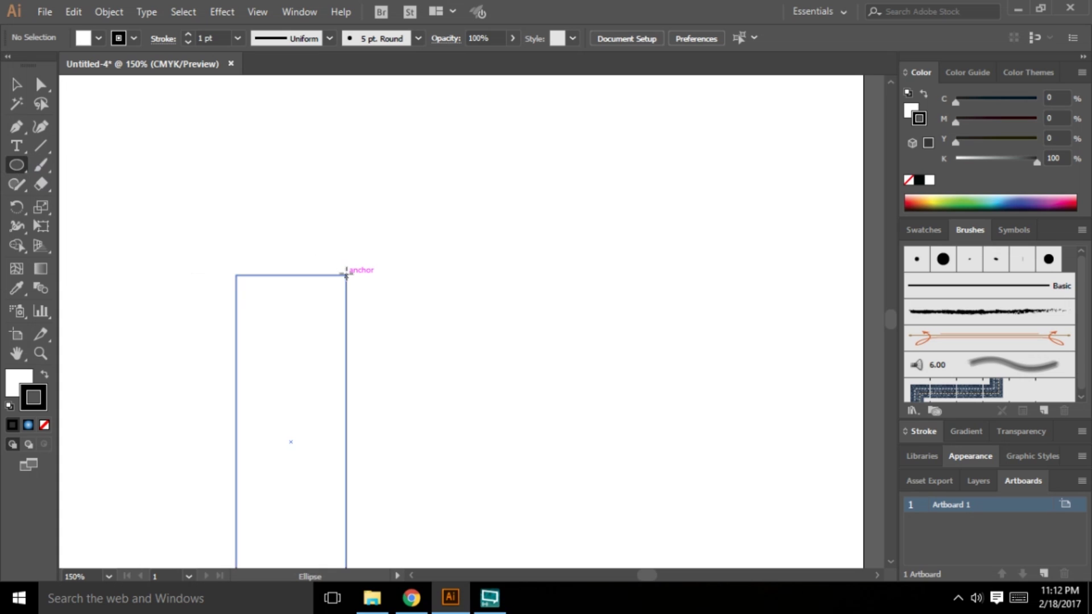
pyautogui.moveTo(346, 274); pyautogui.dragTo(394, 323)
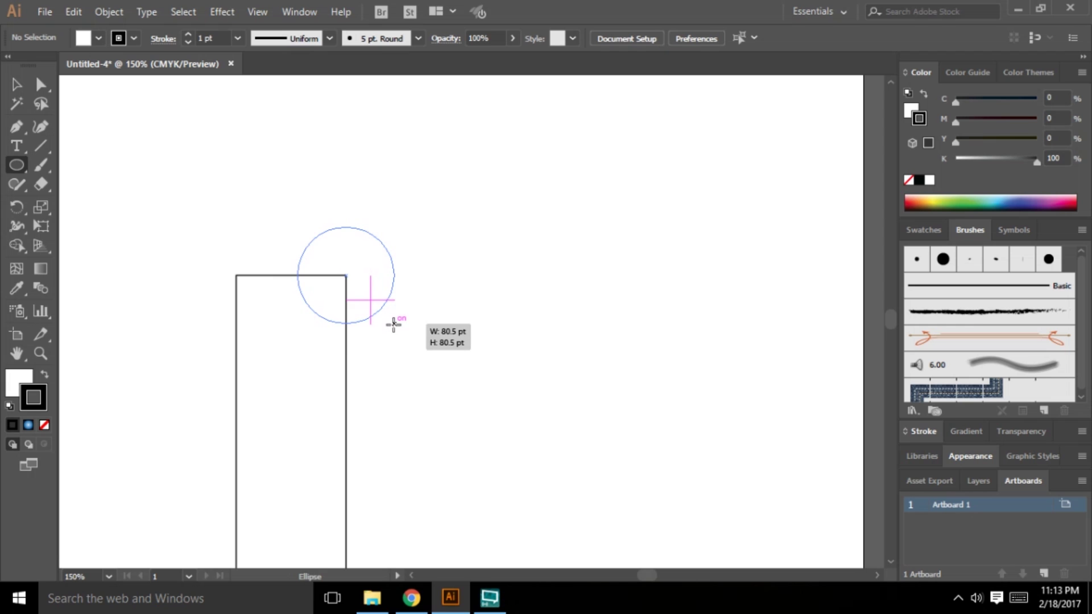
pyautogui.moveTo(393, 323)
pyautogui.mouseDown()
pyautogui.moveTo(407, 351)
pyautogui.moveTo(368, 315)
pyautogui.moveTo(404, 358)
pyautogui.moveTo(371, 322)
pyautogui.moveTo(388, 358)
pyautogui.moveTo(358, 302)
pyautogui.moveTo(397, 365)
pyautogui.moveTo(375, 319)
pyautogui.moveTo(390, 349)
pyautogui.moveTo(378, 330)
pyautogui.moveTo(385, 340)
pyautogui.mouseUp()
pyautogui.scroll(1, 317, 310)
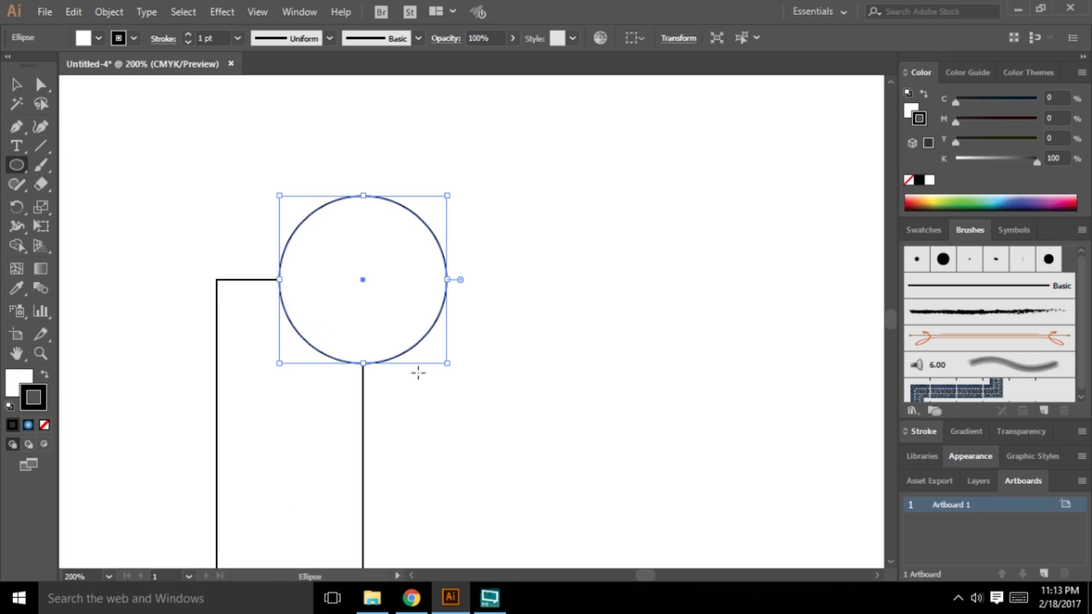
pyautogui.click(16, 83)
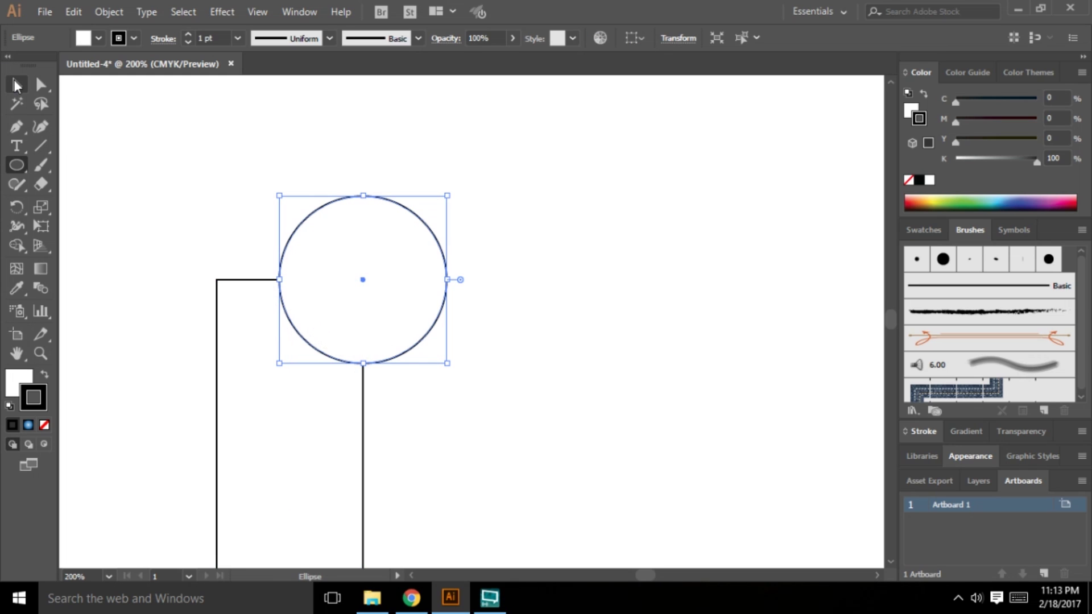
pyautogui.click(528, 372)
pyautogui.click(348, 280)
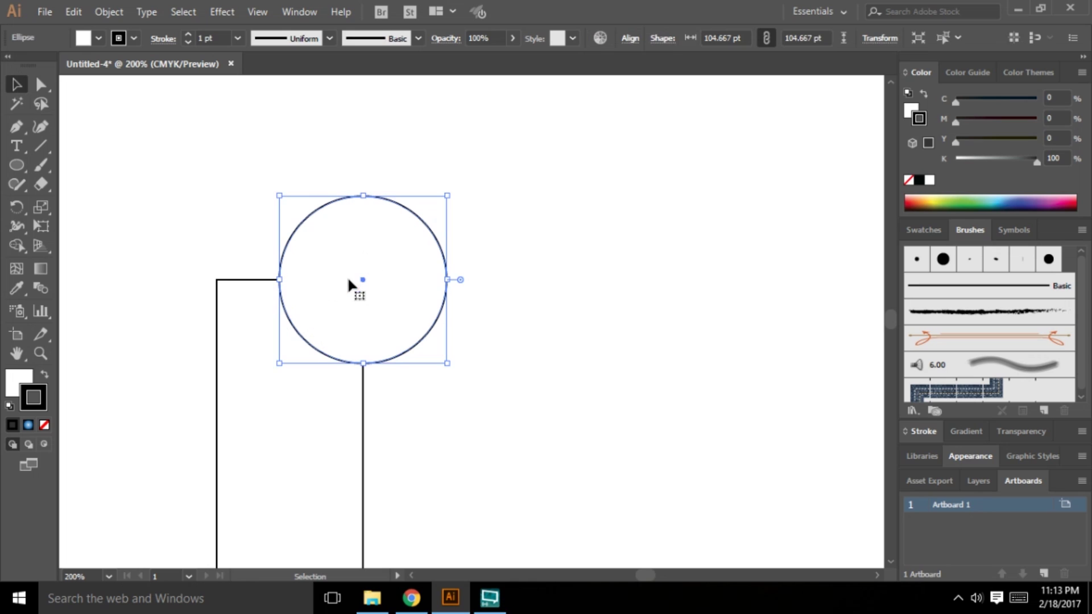
pyautogui.moveTo(347, 267); pyautogui.dragTo(387, 232)
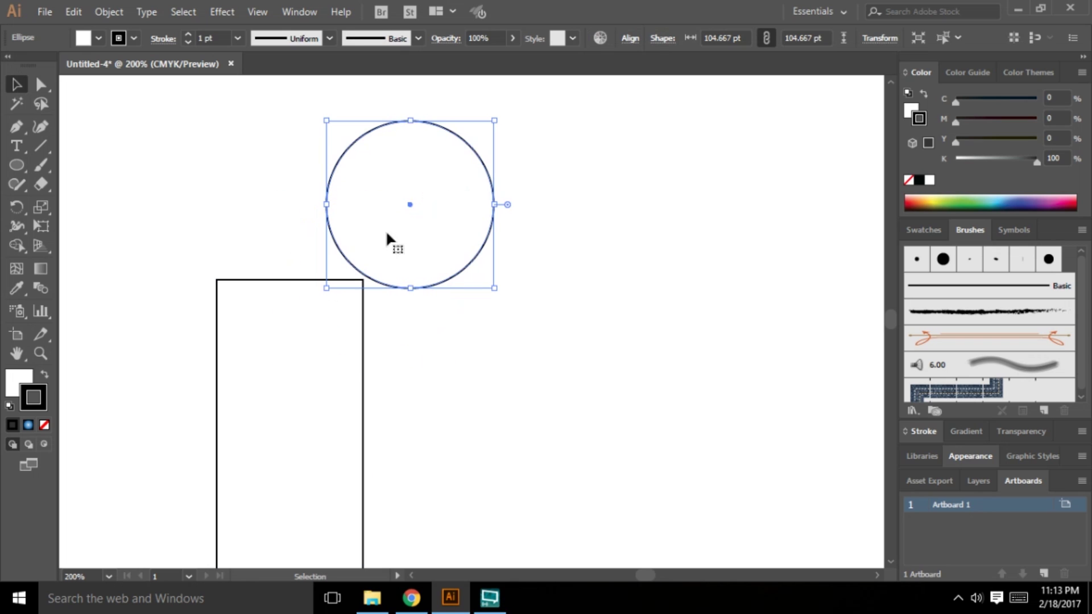
pyautogui.hotkey('ctrl', 'z')
pyautogui.click(486, 434)
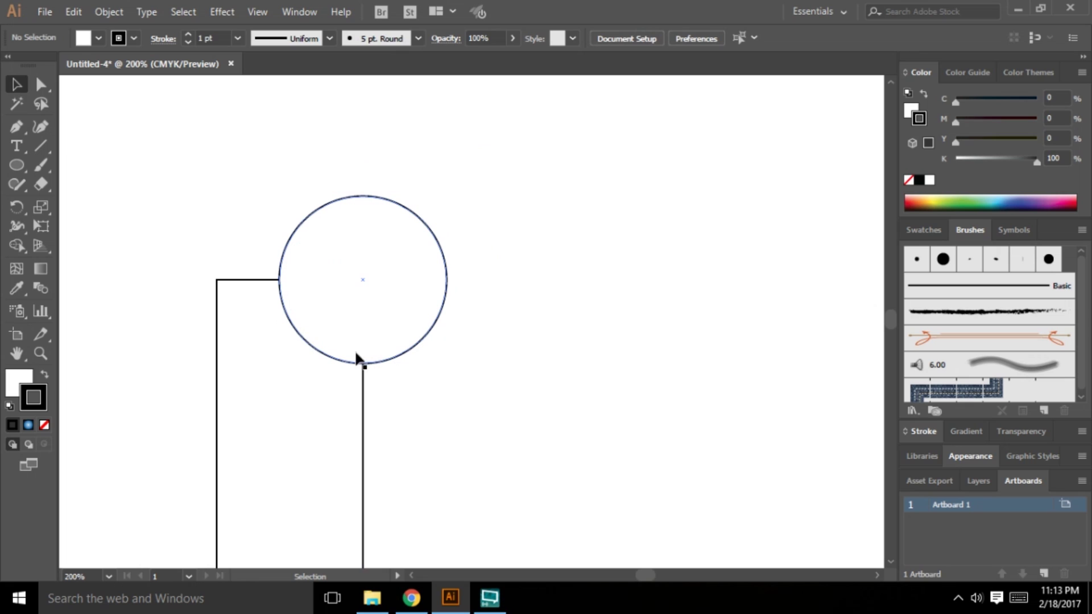
# Step: Select the rectangle and the circle together and open the Pathfinder panel
pyautogui.click(358, 365)
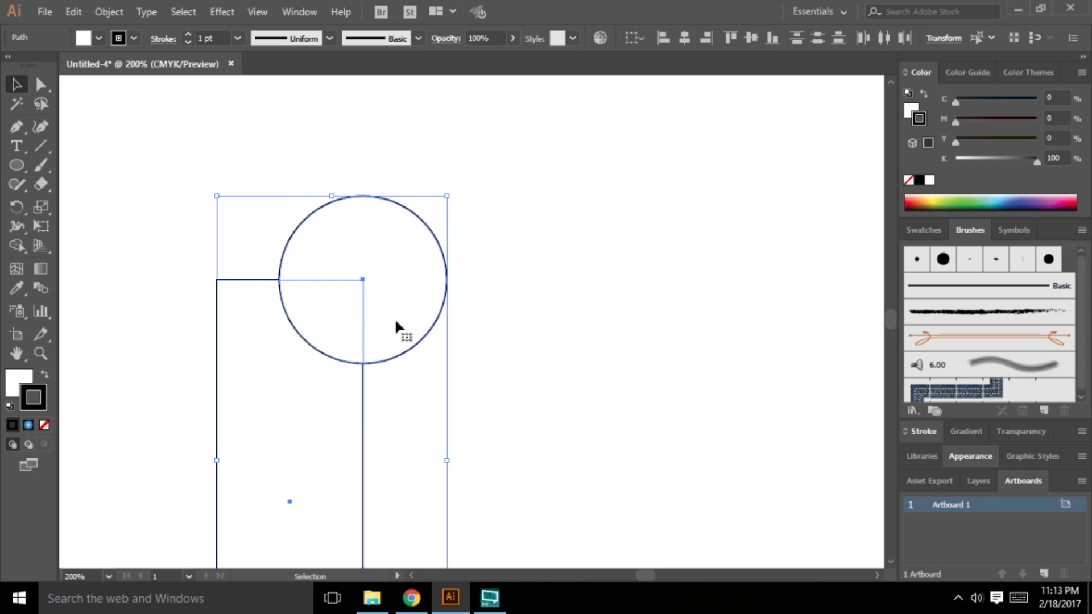
pyautogui.click(287, 13)
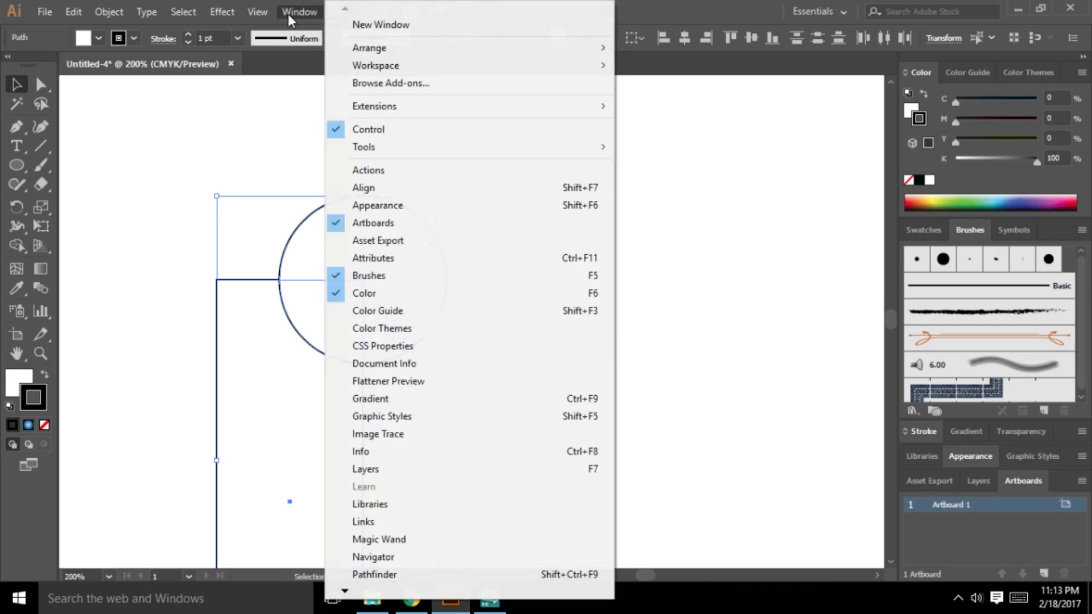
pyautogui.moveTo(258, 12)
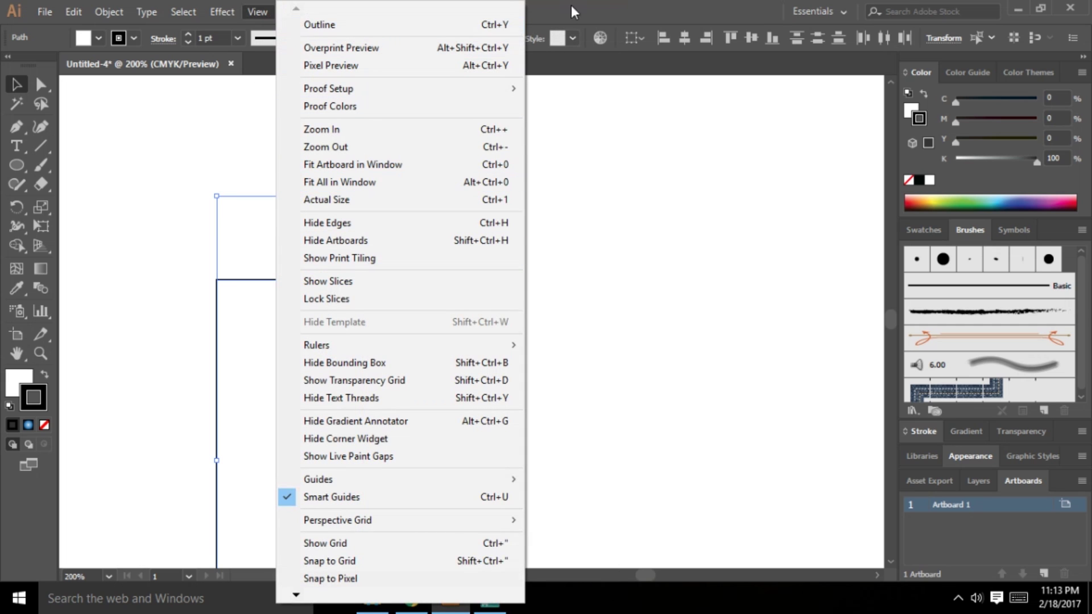
pyautogui.click(311, 16)
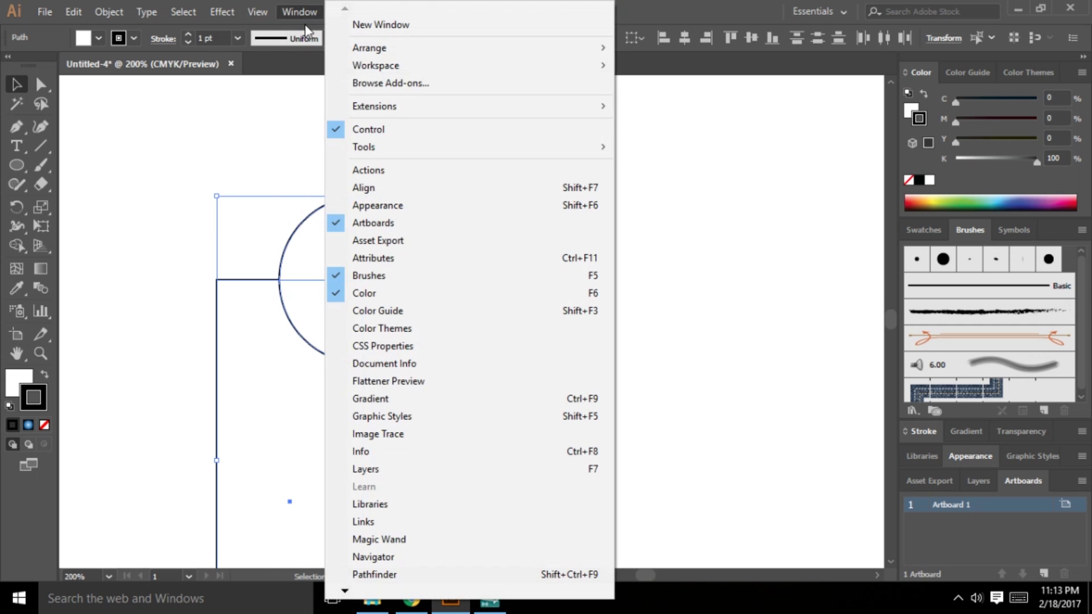
pyautogui.click(432, 575)
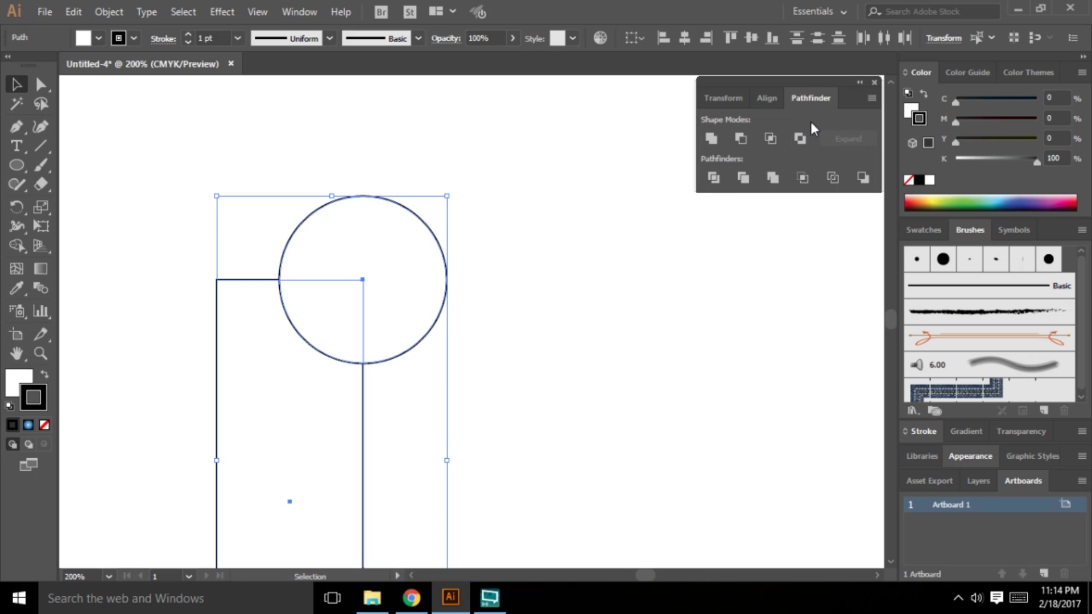
pyautogui.moveTo(804, 83); pyautogui.dragTo(804, 81)
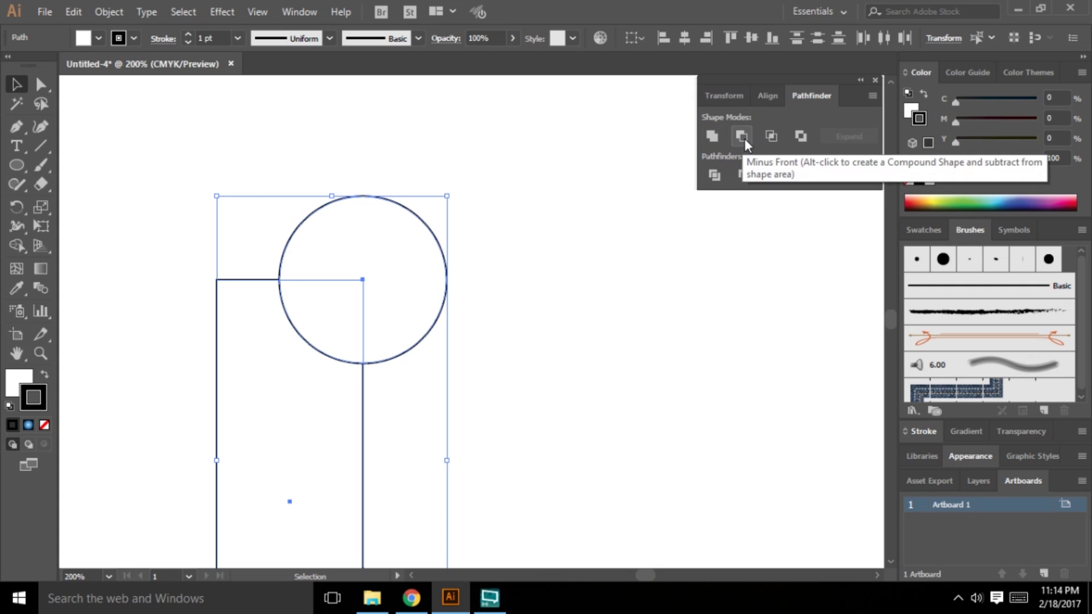
# Step: Try subtracting the circle from the rectangle with Minus Front, and undo the subtraction
pyautogui.scroll(-5, 365, 361)
pyautogui.scroll(4, 378, 378)
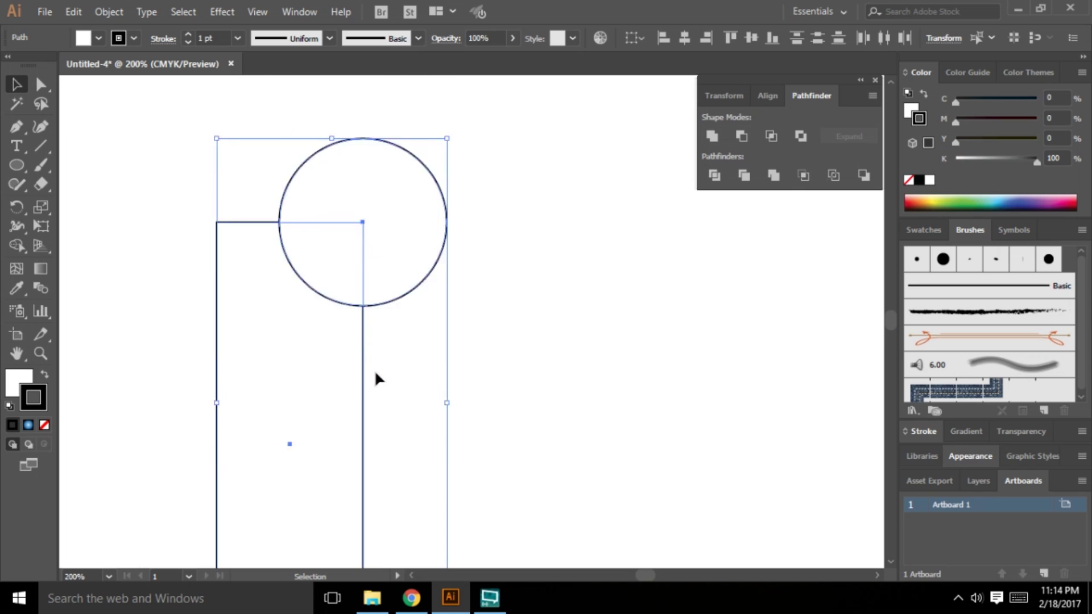
pyautogui.click(544, 279)
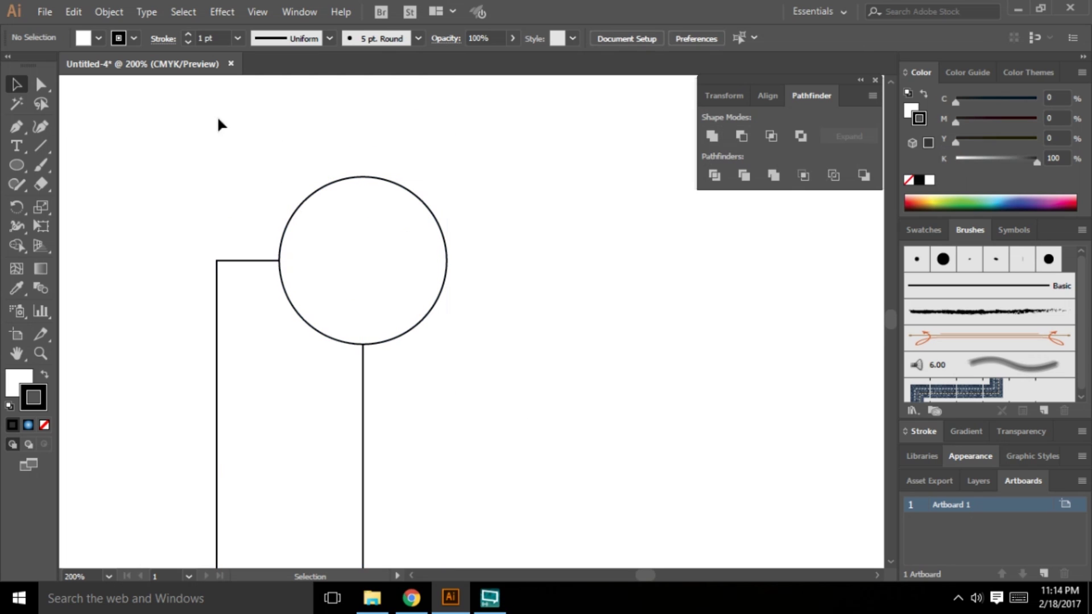
pyautogui.moveTo(218, 119); pyautogui.dragTo(447, 460)
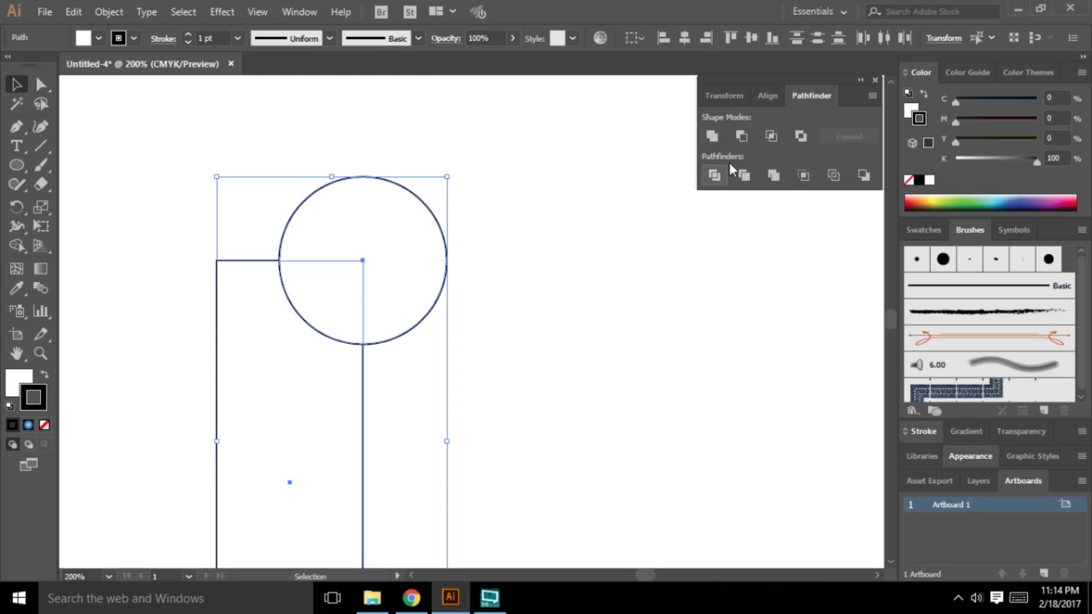
pyautogui.click(740, 137)
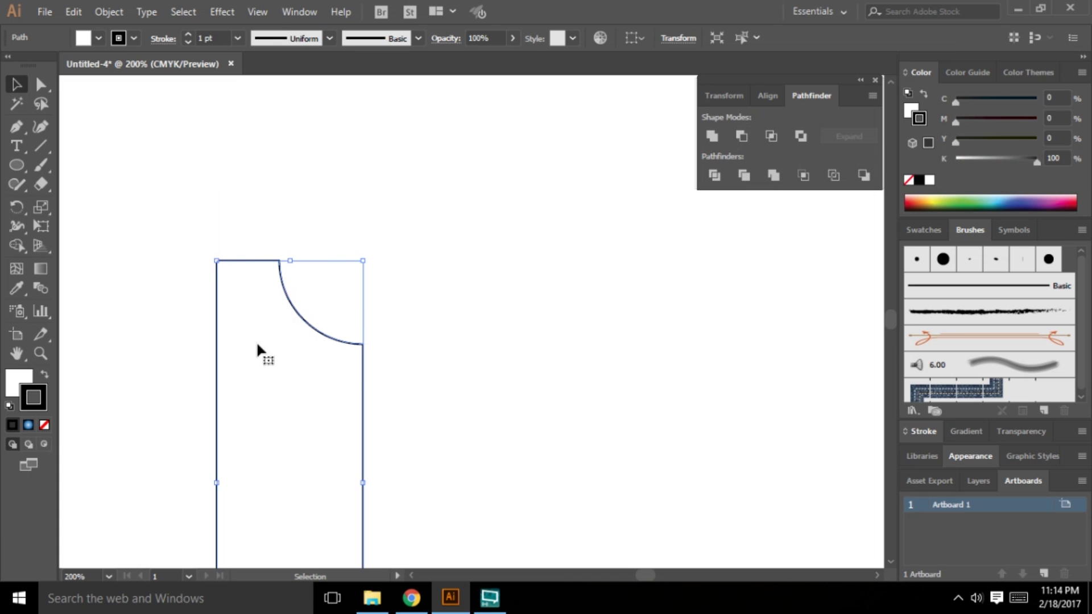
pyautogui.hotkey('ctrl', 'z')
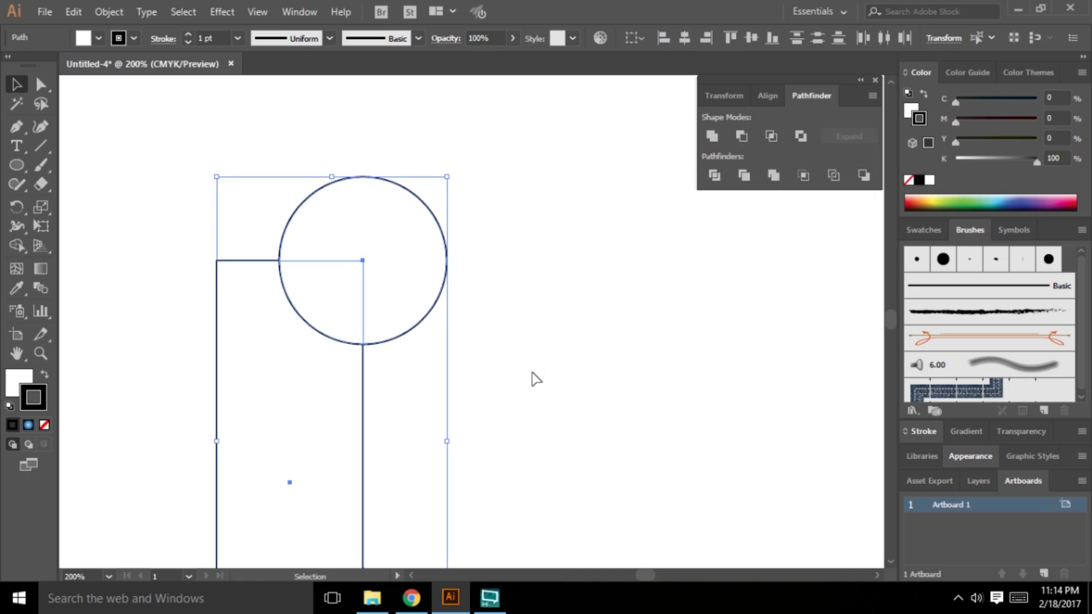
# Step: Copy the circle at the rectangle's upper-right corner to the clipboard
pyautogui.click(531, 377)
pyautogui.moveTo(337, 122); pyautogui.dragTo(416, 238)
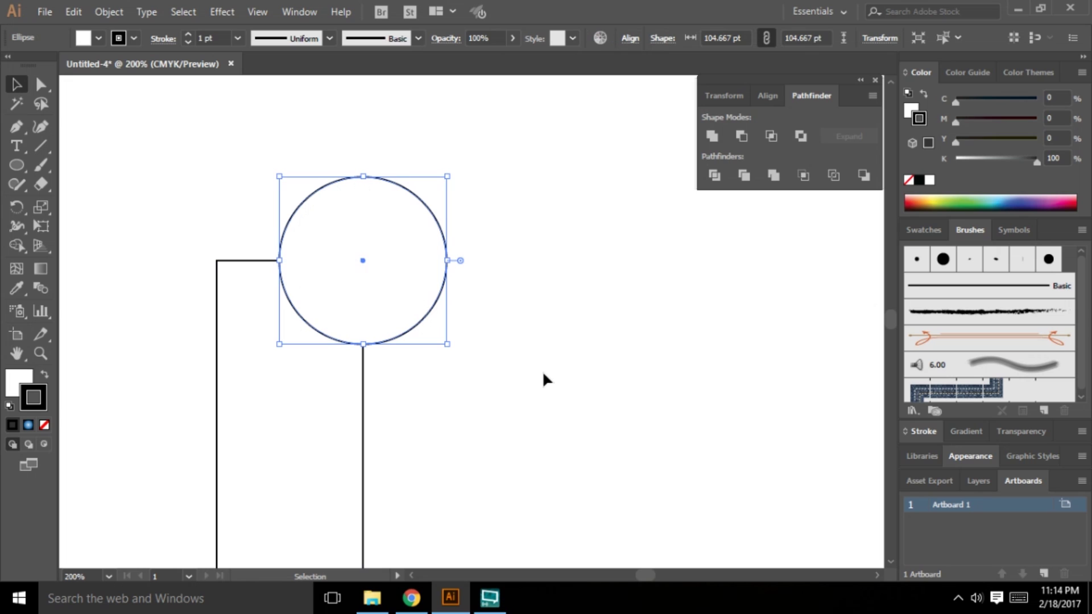
pyautogui.press('a')
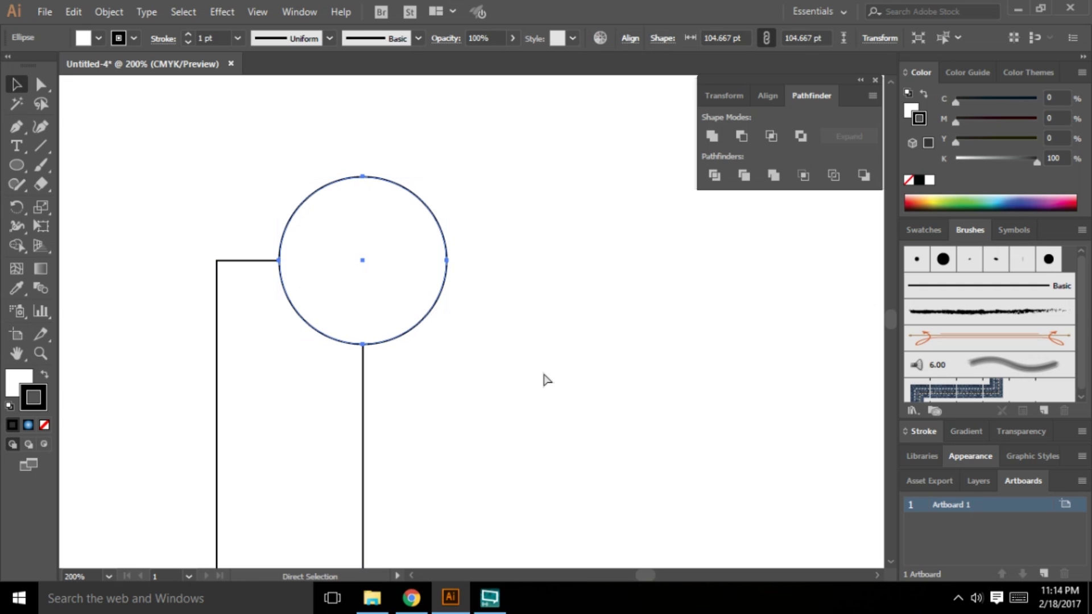
pyautogui.press('v')
# Step: Select the rectangle and circle, subtract the circle with Minus Front, and deselect the notched shape
pyautogui.moveTo(639, 473); pyautogui.dragTo(100, 278)
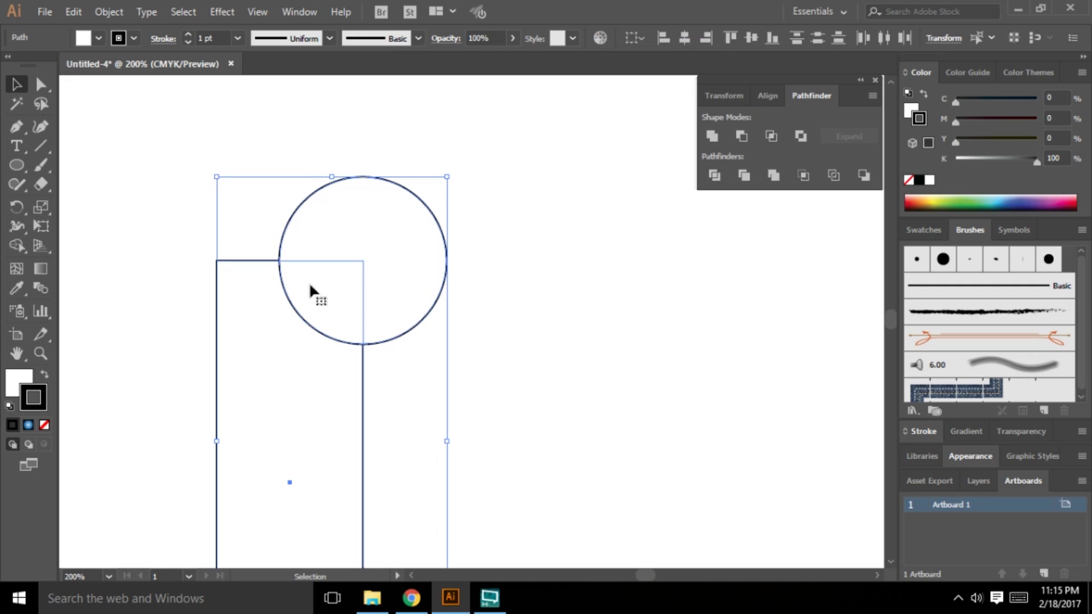
pyautogui.click(745, 141)
pyautogui.click(441, 393)
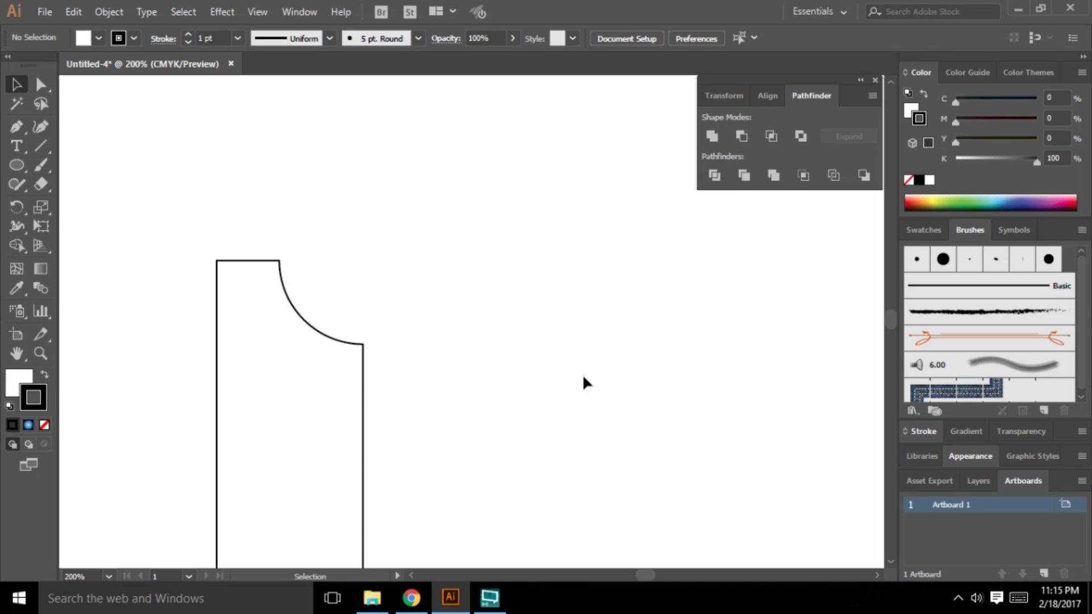
# Step: Paste the copied circle and move it onto the notched corner so that its edge matches the curved cut
pyautogui.press('ctrl')
pyautogui.hotkey('ctrl', 'v')
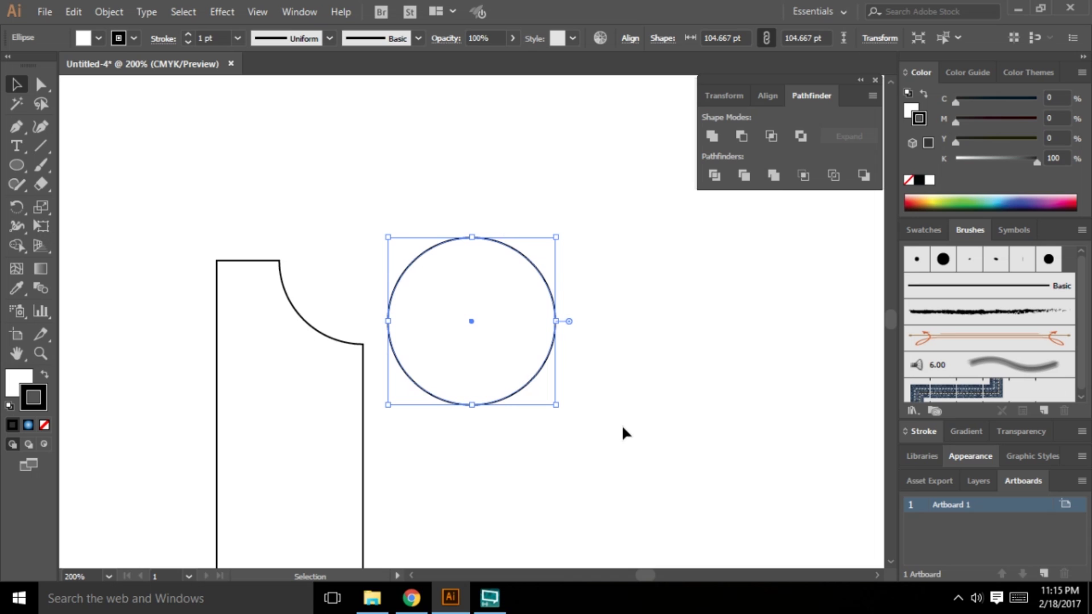
pyautogui.moveTo(430, 254); pyautogui.dragTo(316, 195)
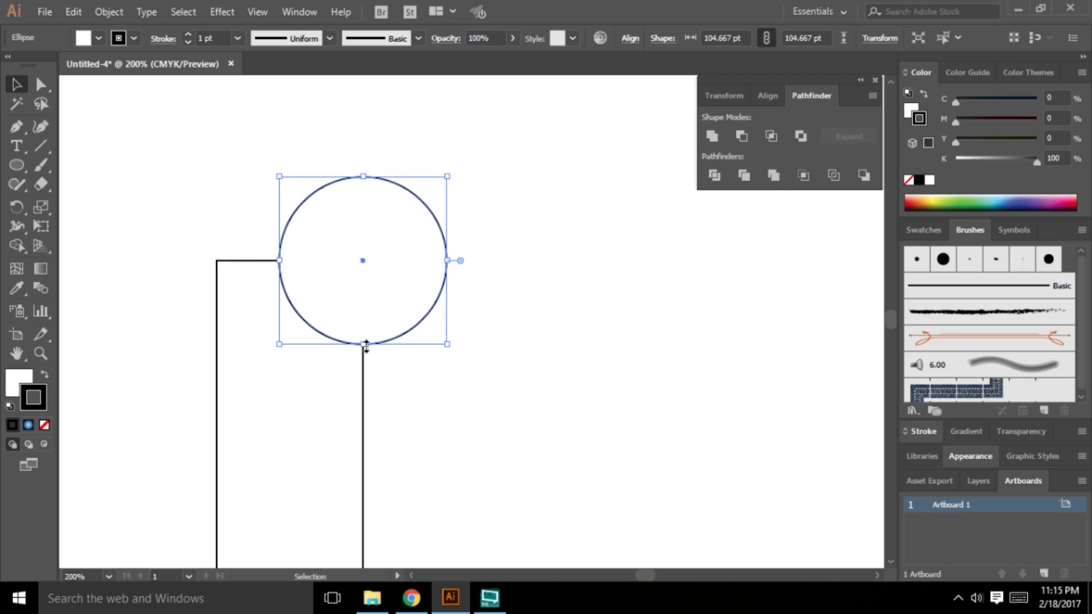
# Step: Delete the pasted circle and bring it back at the notched corner
pyautogui.click(677, 364)
pyautogui.moveTo(461, 263); pyautogui.dragTo(374, 184)
pyautogui.press('Delete')
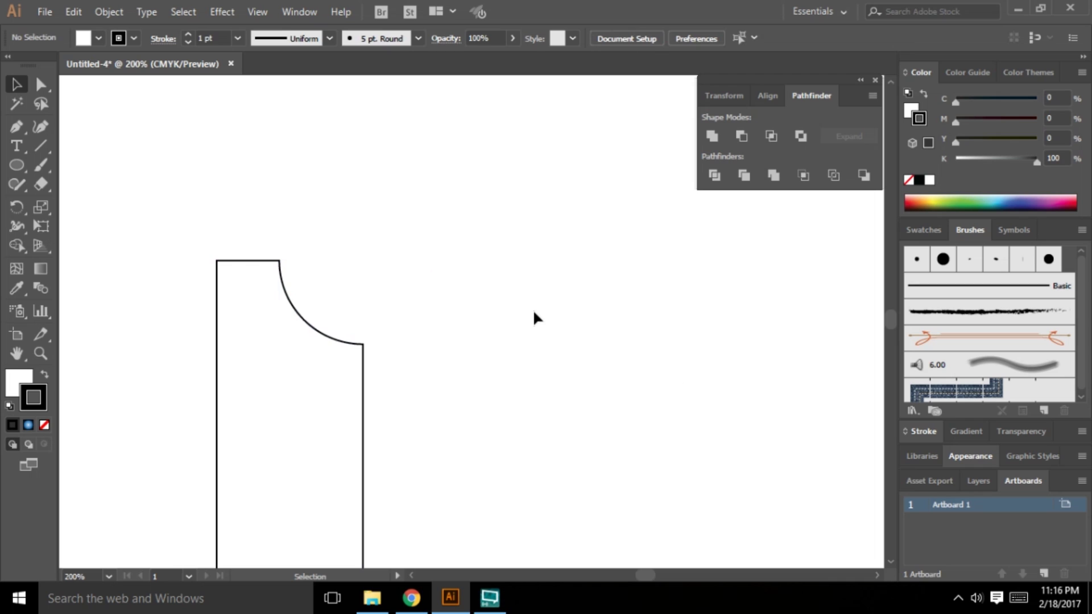
pyautogui.press('ctrl')
pyautogui.hotkey('ctrl', 'z')
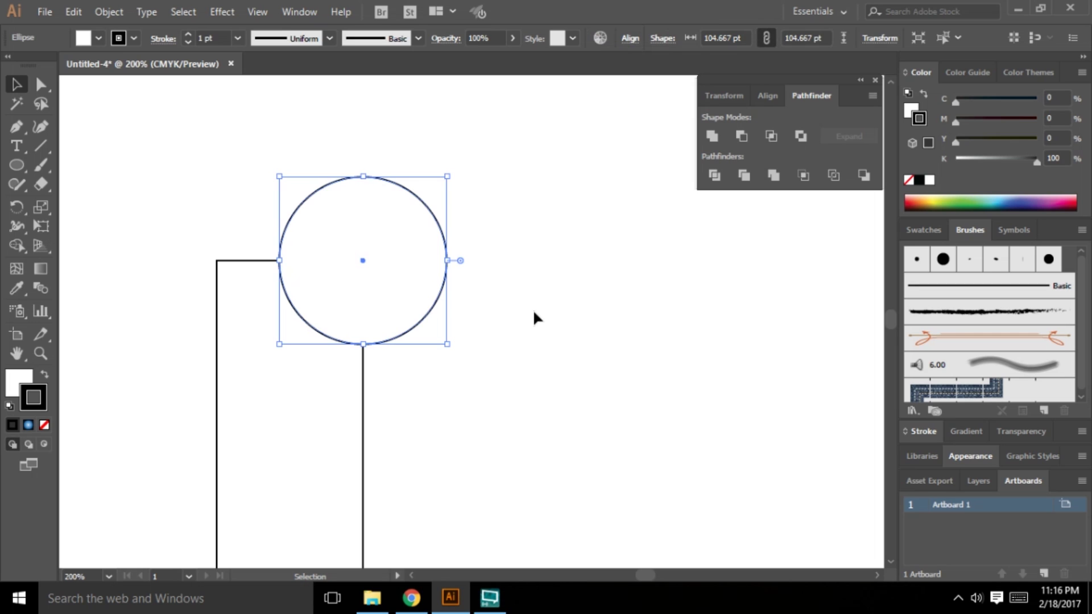
# Step: Examine how the circle fits the curved cut in the rectangle's upper-right corner
pyautogui.scroll(2, 346, 188)
pyautogui.click(673, 289)
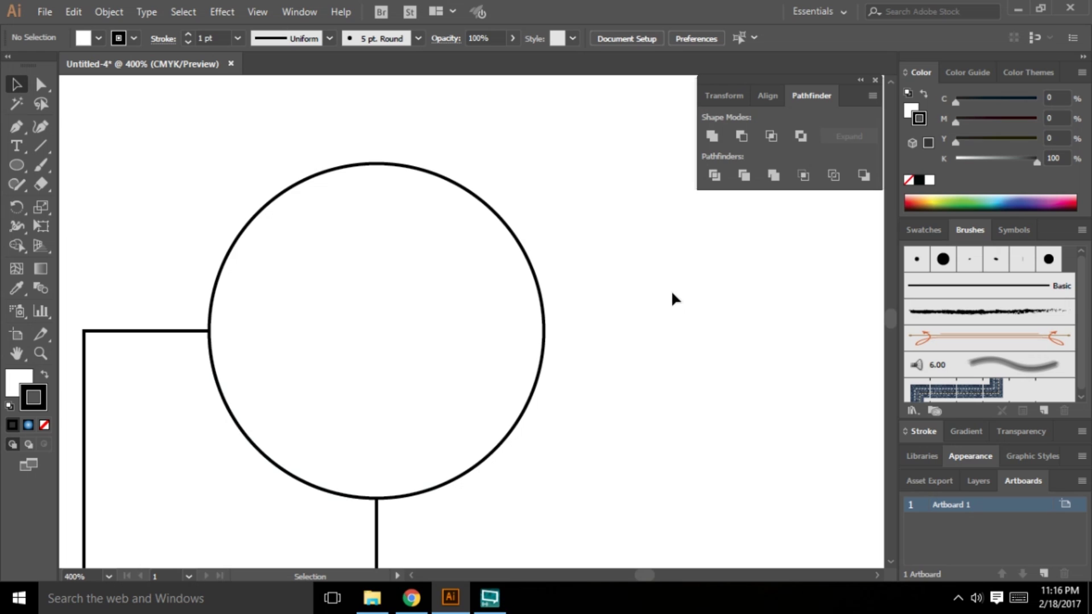
pyautogui.scroll(-2, 603, 324)
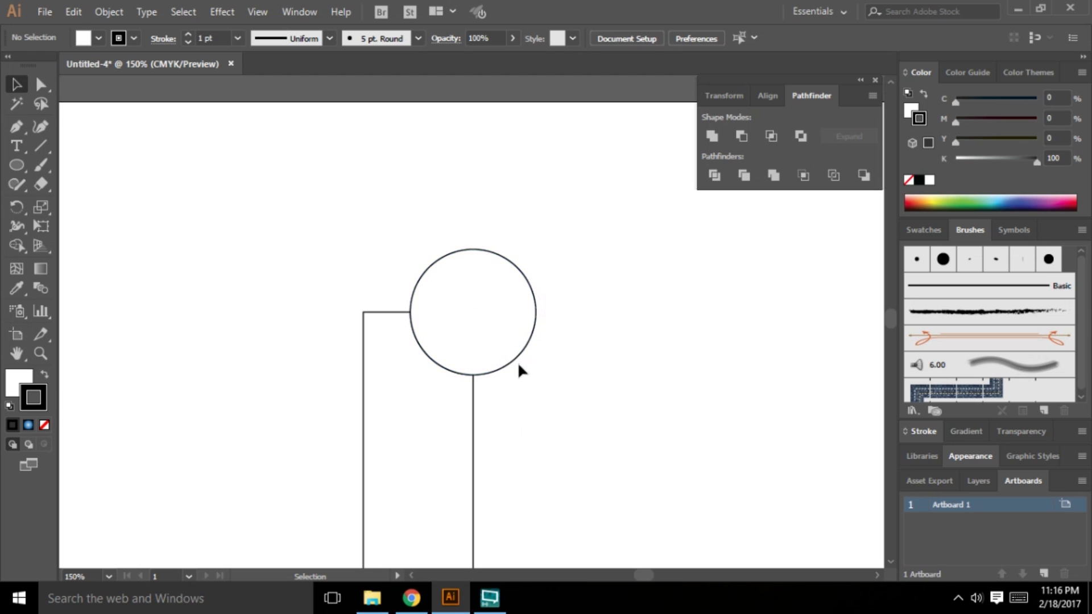
pyautogui.scroll(-5, 488, 371)
pyautogui.scroll(4, 529, 372)
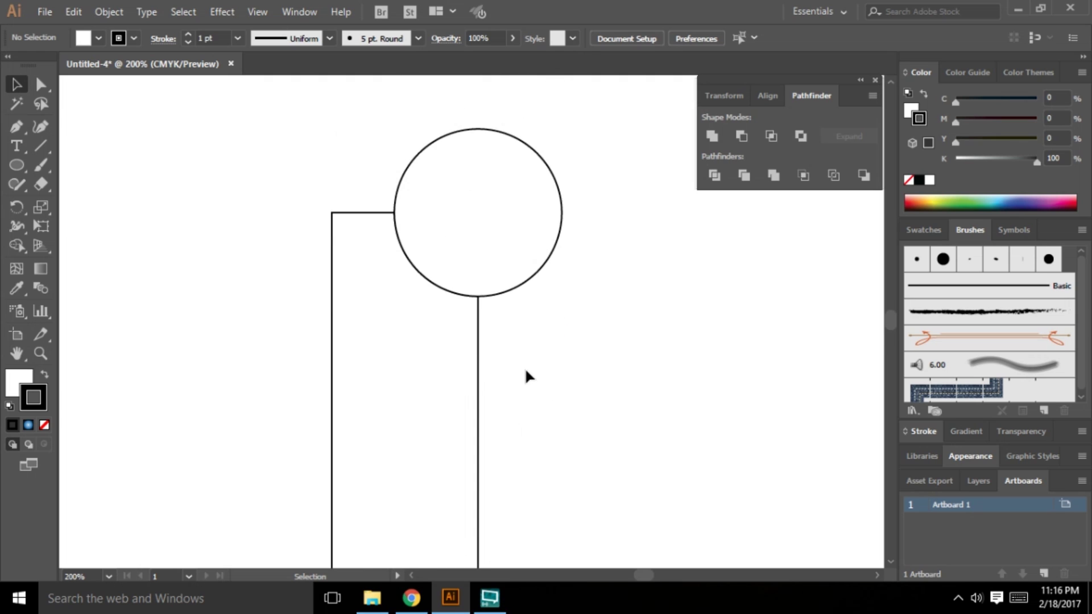
pyautogui.scroll(3, 502, 237)
pyautogui.scroll(-3, 444, 281)
pyautogui.scroll(-5, 477, 310)
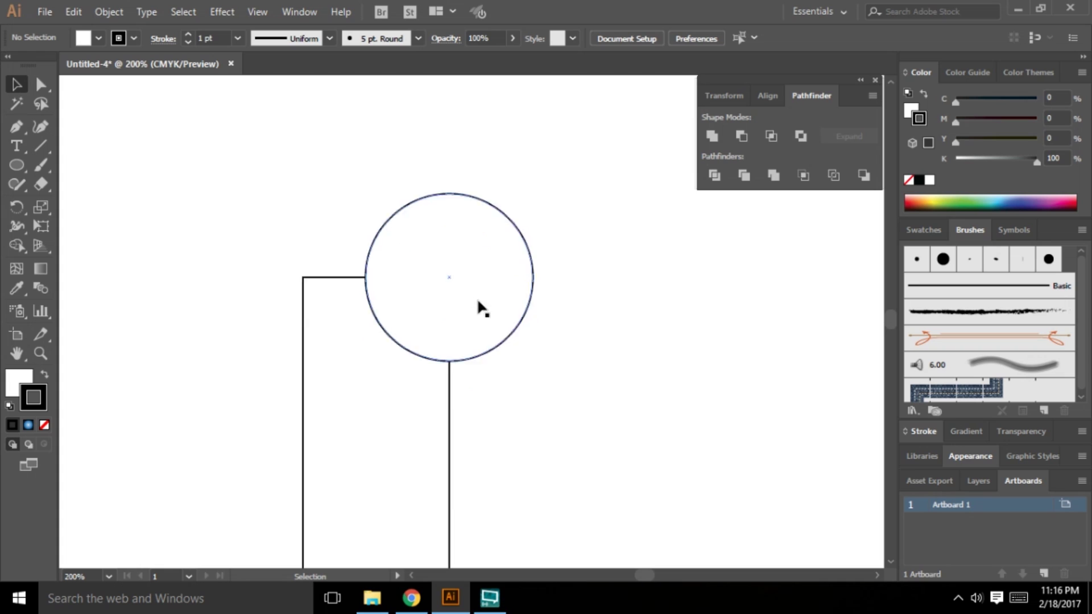
pyautogui.scroll(-3, 481, 321)
pyautogui.scroll(6, 483, 324)
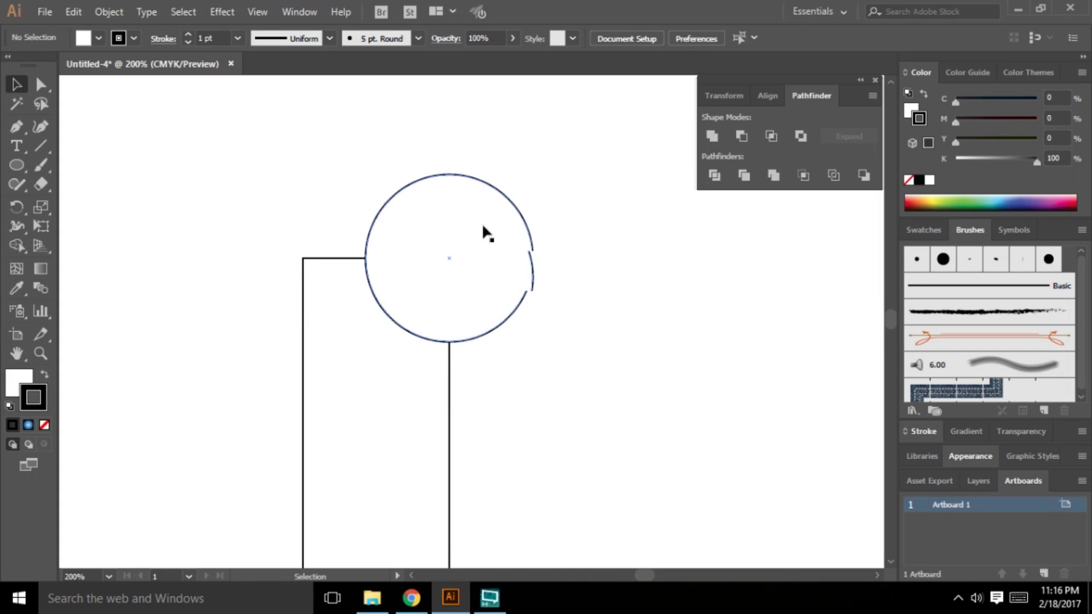
pyautogui.scroll(2, 485, 232)
pyautogui.scroll(-2, 409, 256)
pyautogui.click(483, 319)
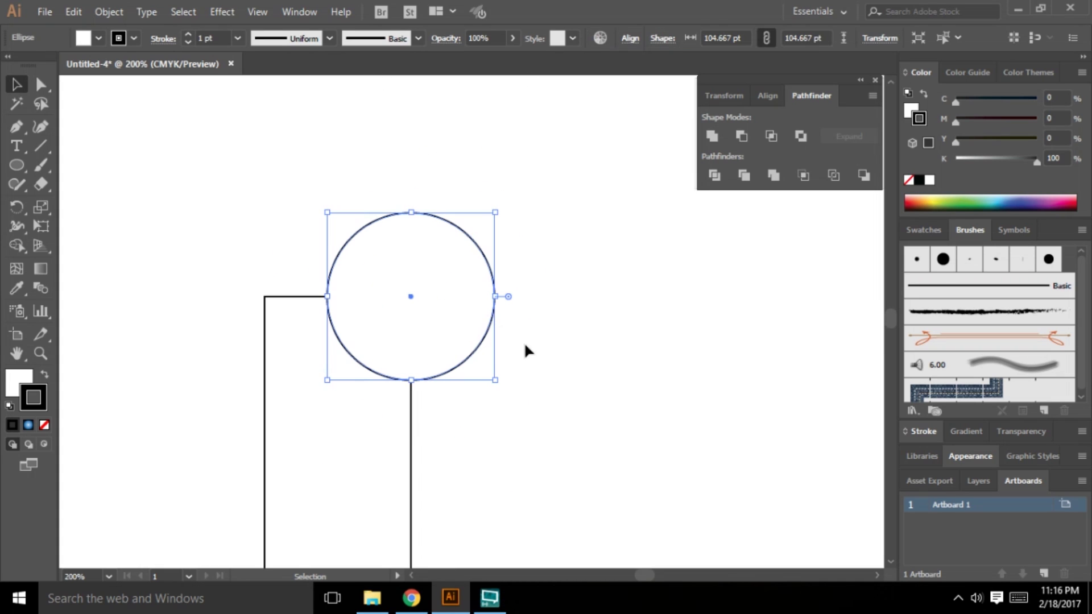
pyautogui.click(768, 410)
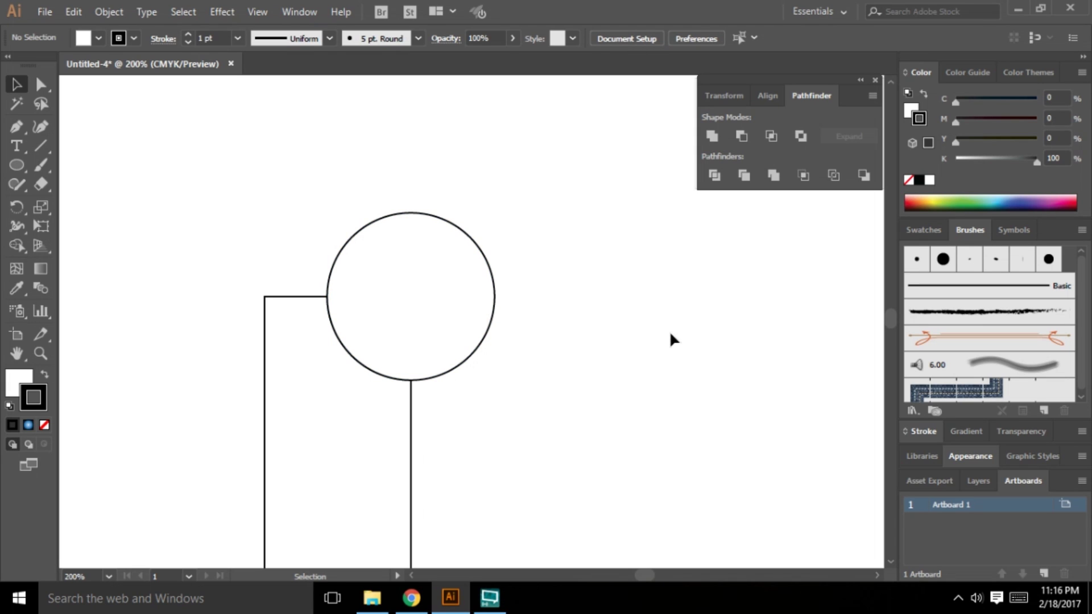
# Step: Paste another copy of the circle in place in front, scale it down slightly about its centre, and deselect it
pyautogui.press('ctrl')
pyautogui.hotkey('ctrl', 'f')
pyautogui.click(676, 324)
pyautogui.moveTo(465, 236); pyautogui.dragTo(517, 190)
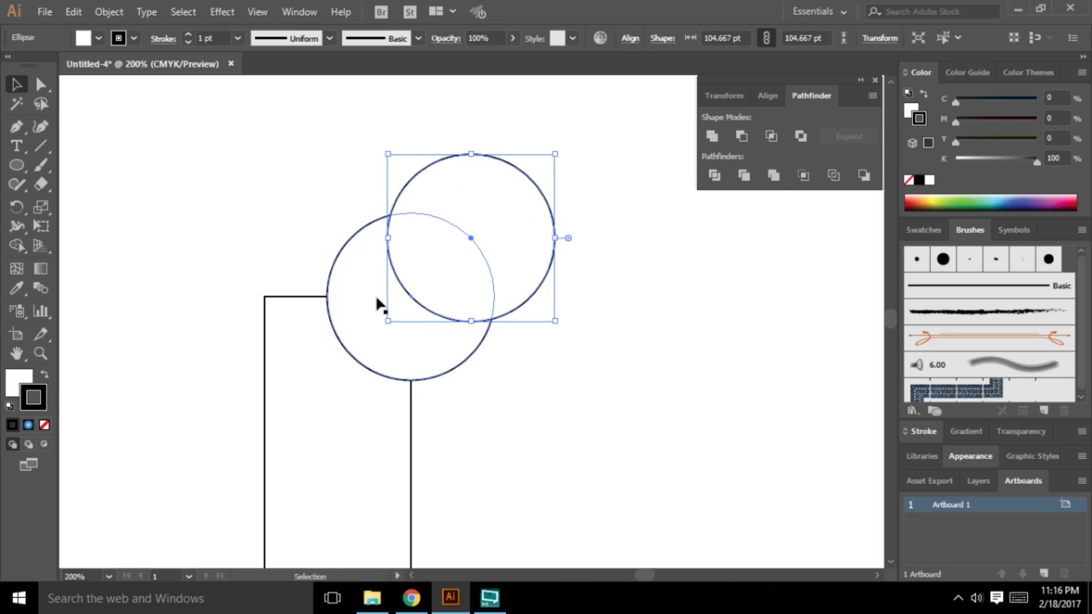
pyautogui.hotkey('ctrl', 'z')
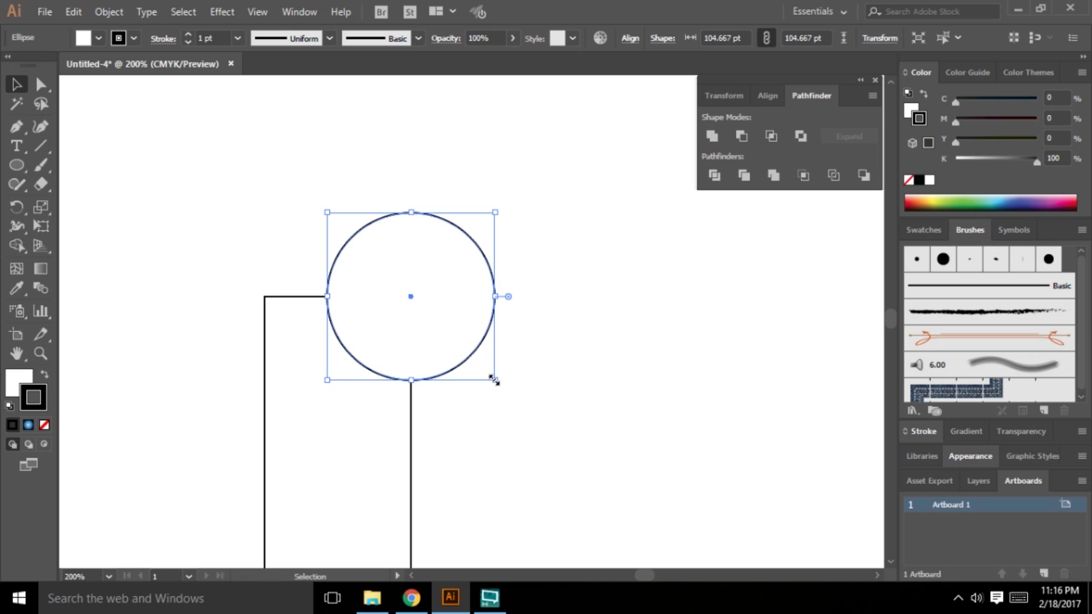
pyautogui.moveTo(494, 381)
pyautogui.mouseDown()
pyautogui.moveTo(478, 356)
pyautogui.moveTo(482, 366)
pyautogui.mouseUp()
pyautogui.click(502, 404)
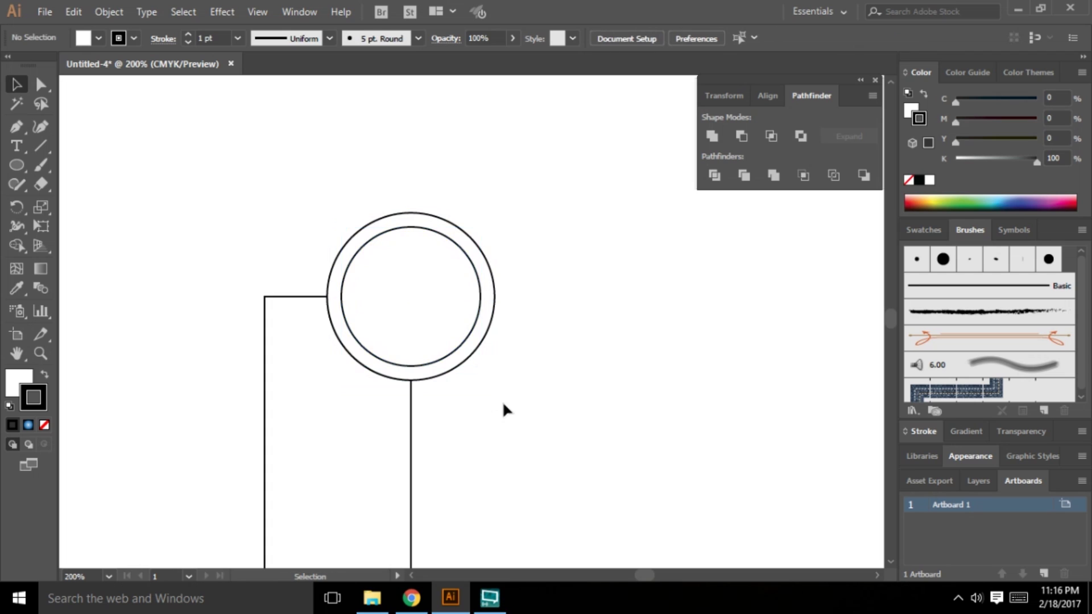
# Step: Examine the gap between the two concentric circles and where the outer one meets the notched rectangle
pyautogui.scroll(1, 409, 353)
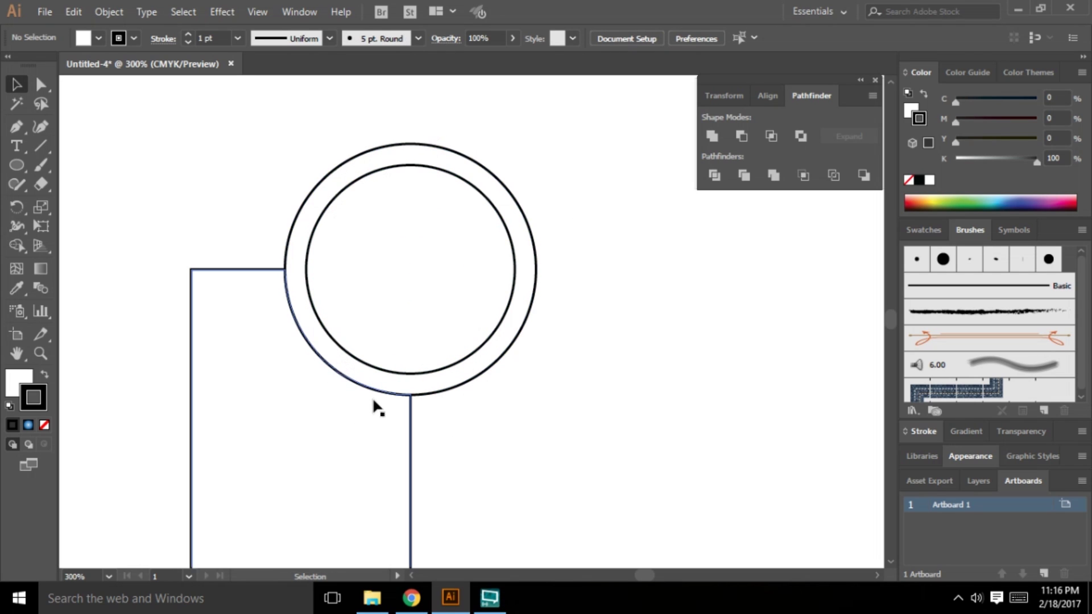
pyautogui.scroll(-1, 514, 390)
pyautogui.scroll(2, 409, 355)
pyautogui.scroll(2, 409, 354)
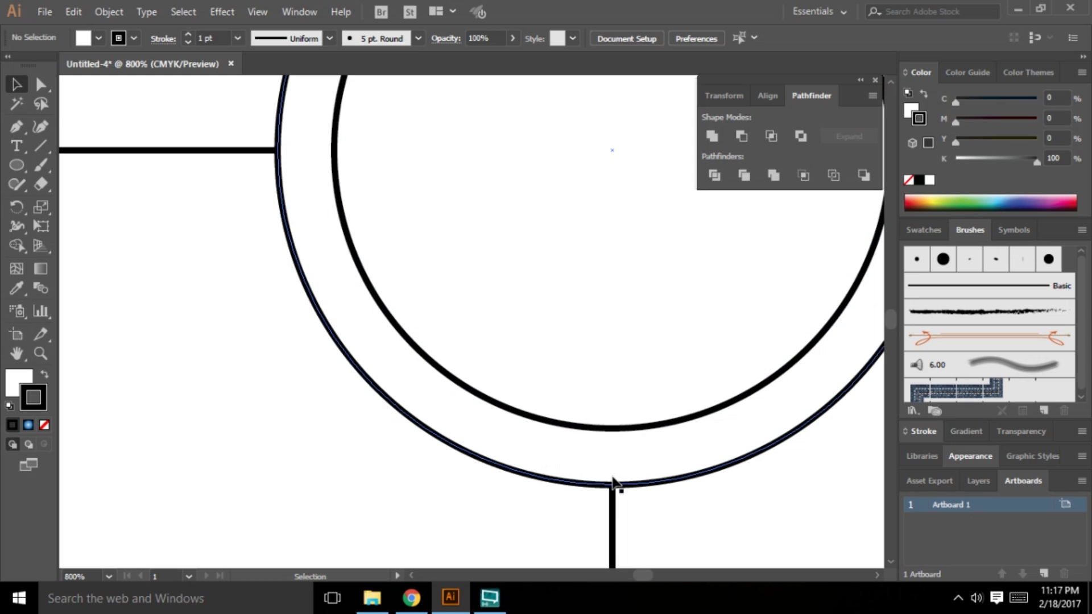
pyautogui.scroll(-3, 445, 404)
pyautogui.scroll(-5, 427, 429)
pyautogui.scroll(-2, 365, 465)
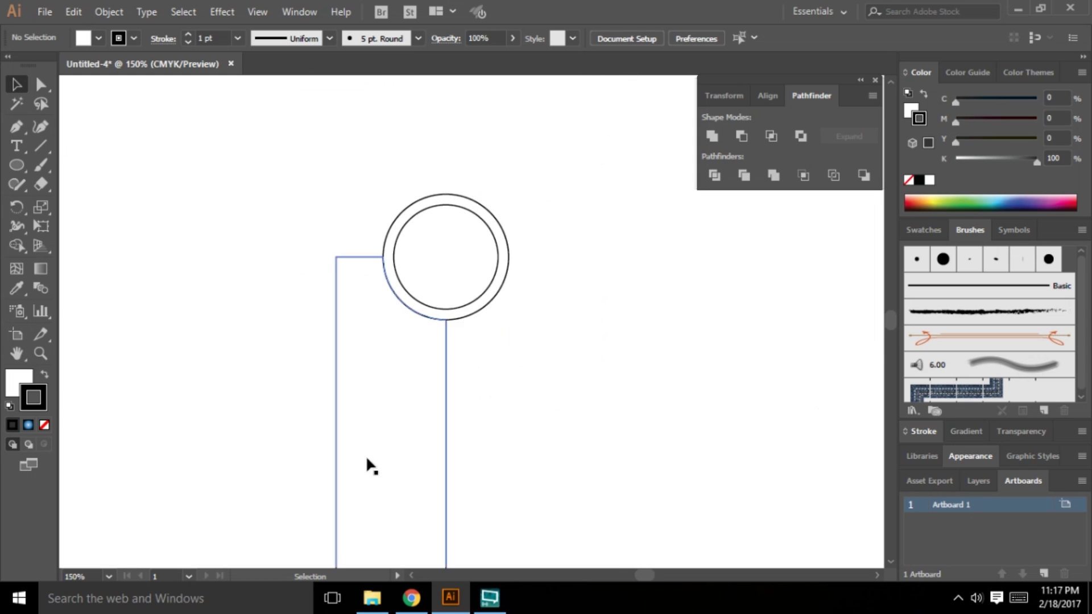
pyautogui.scroll(-1, 368, 469)
pyautogui.scroll(3, 454, 145)
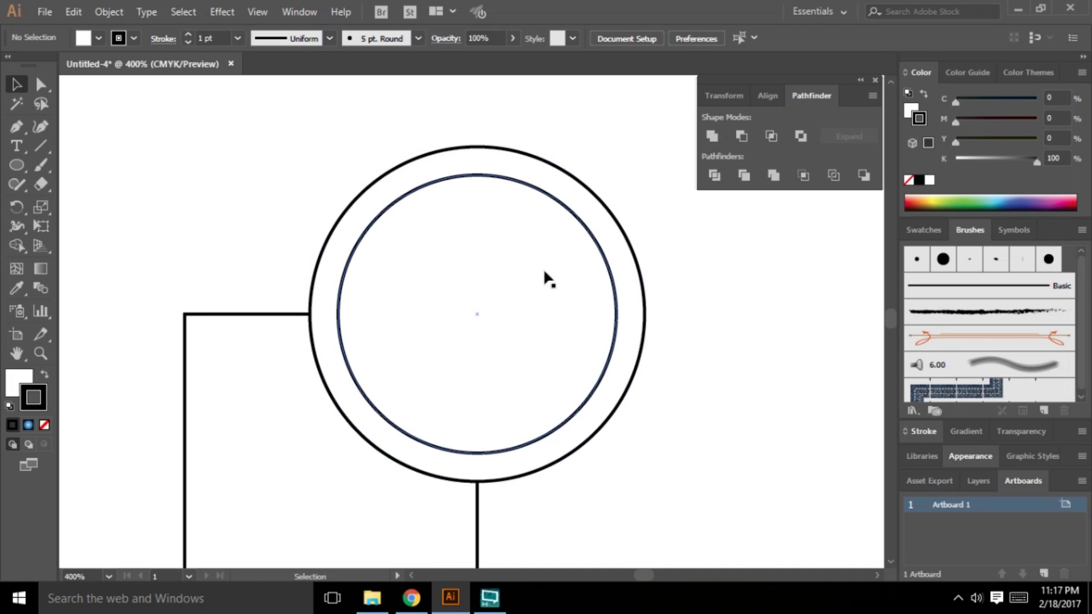
# Step: Select the outer circle, try a colour from the spectrum on it, and undo the colour change
pyautogui.click(544, 177)
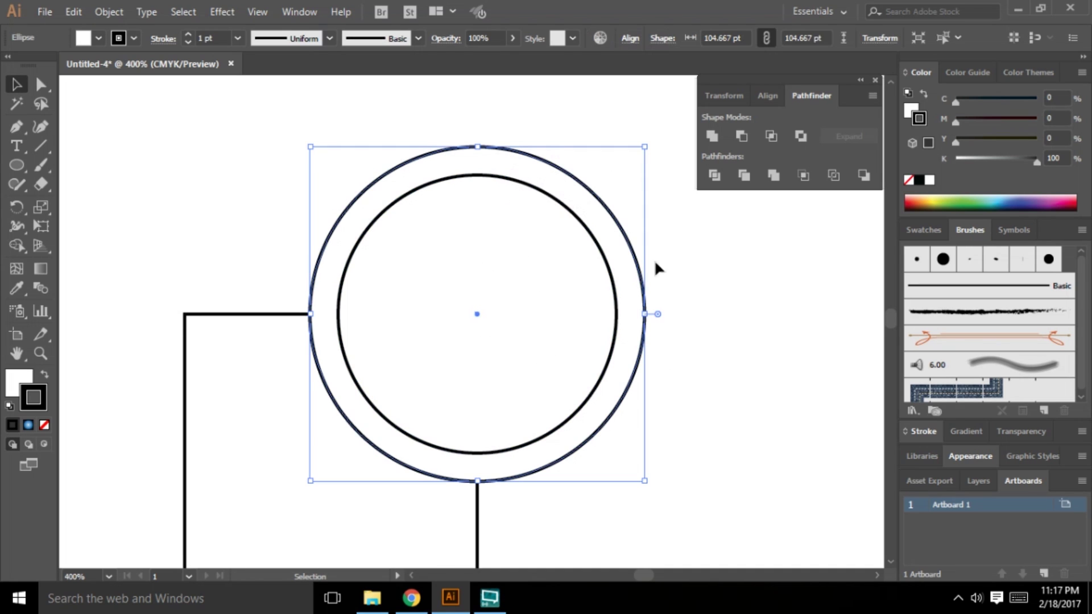
pyautogui.click(916, 202)
pyautogui.hotkey('ctrl', 'z')
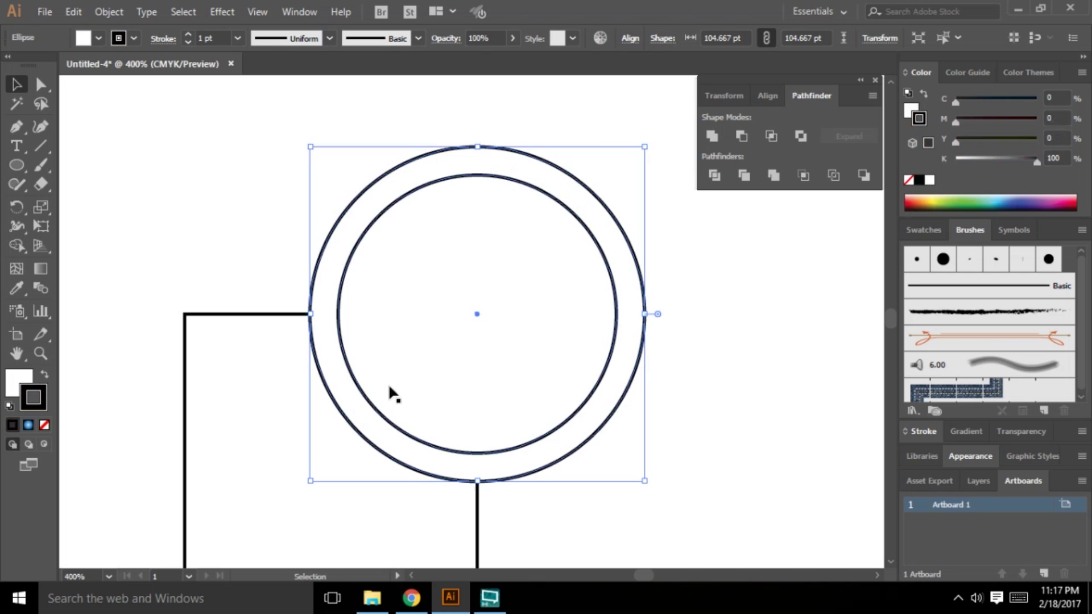
# Step: Fill the outer circle with dark red from the colour spectrum, keeping its black stroke, and select the inner circle
pyautogui.click(11, 381)
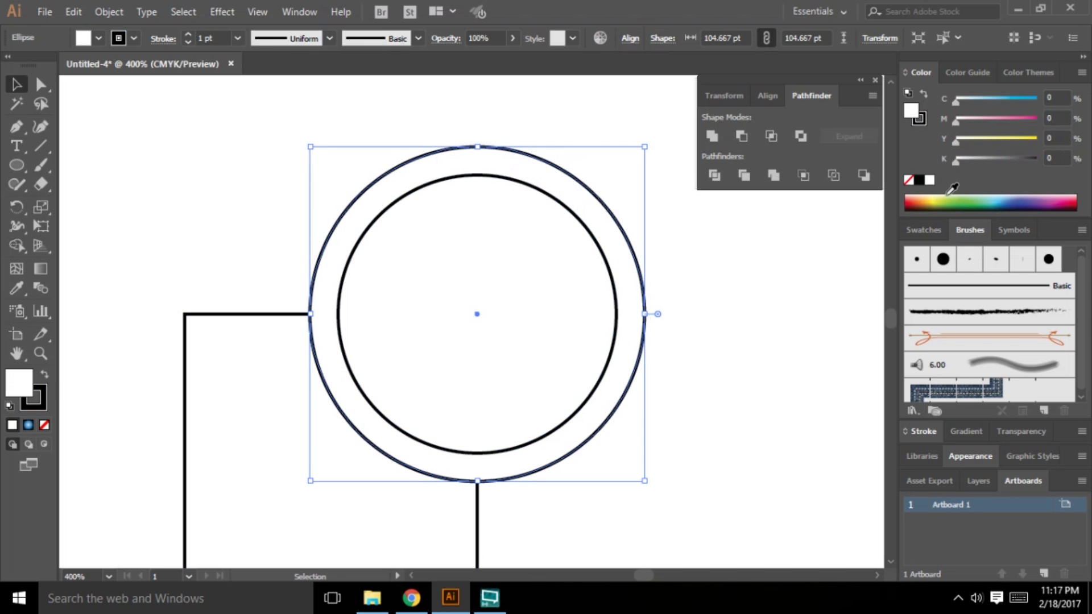
pyautogui.click(909, 207)
pyautogui.hotkey('ctrl', 'shift', 'a')
pyautogui.click(609, 351)
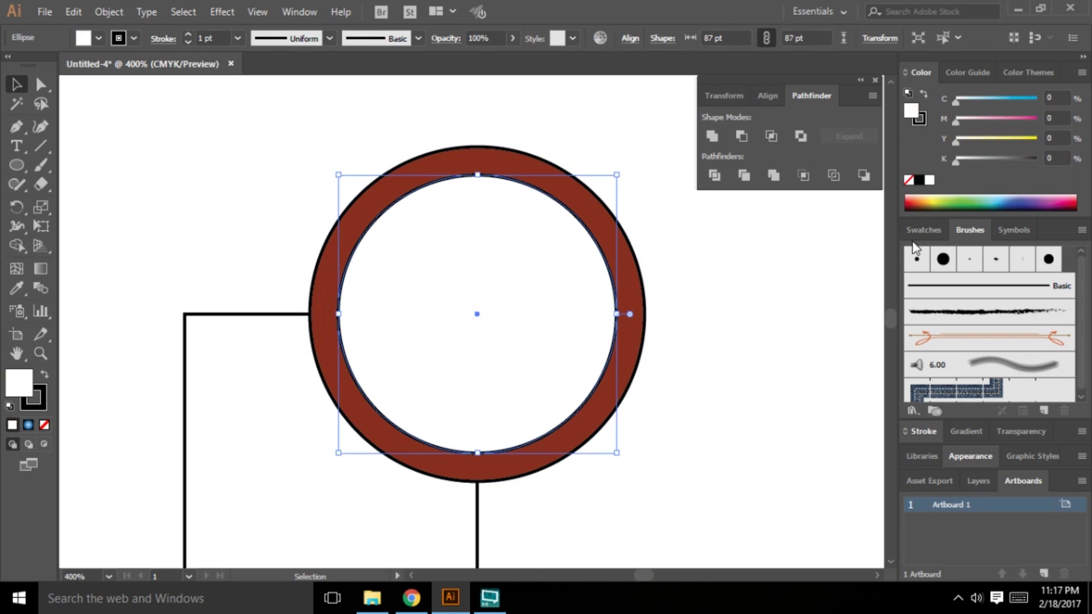
# Step: Try moving the white inner circle aside from the red outer circle twice, undoing each move
pyautogui.scroll(-2, 666, 372)
pyautogui.scroll(1, 668, 378)
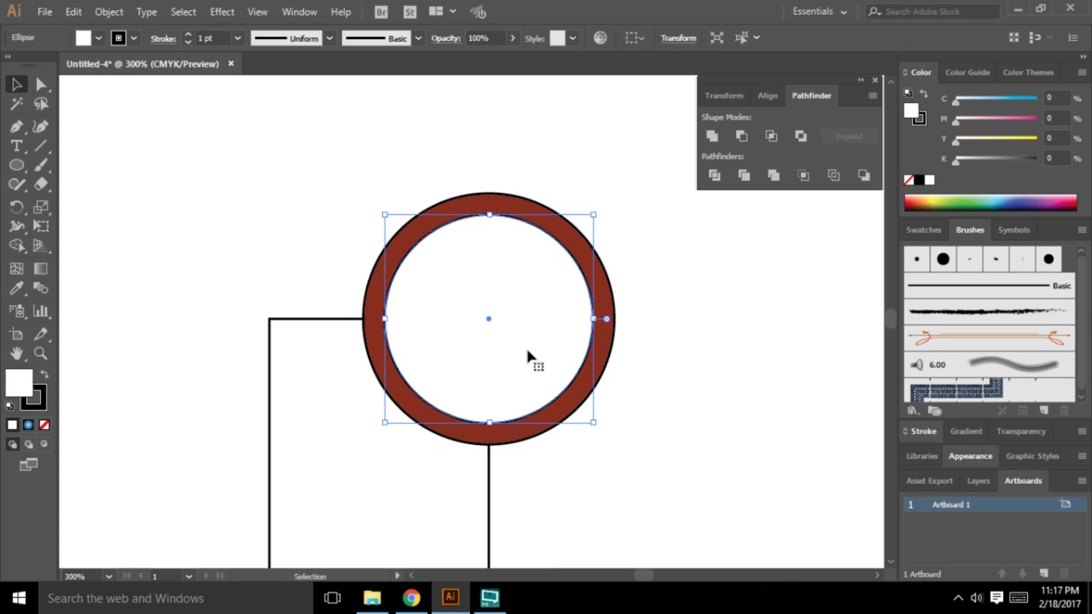
pyautogui.hotkey('ctrl', 'shift', 'a')
pyautogui.moveTo(495, 317); pyautogui.dragTo(711, 324)
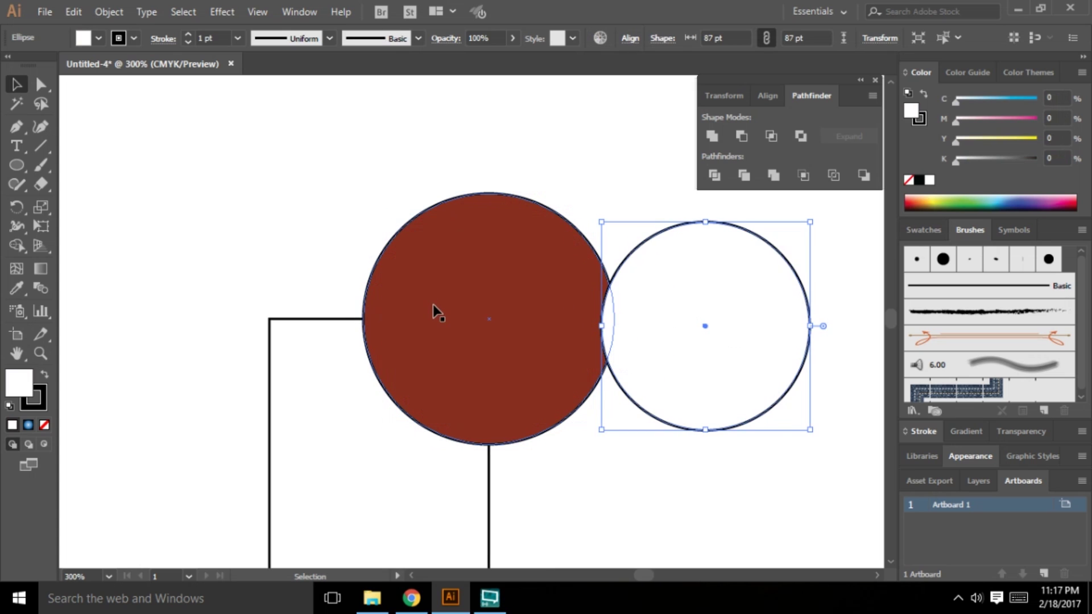
pyautogui.hotkey('ctrl', 'z')
pyautogui.hotkey('ctrl', 'z')
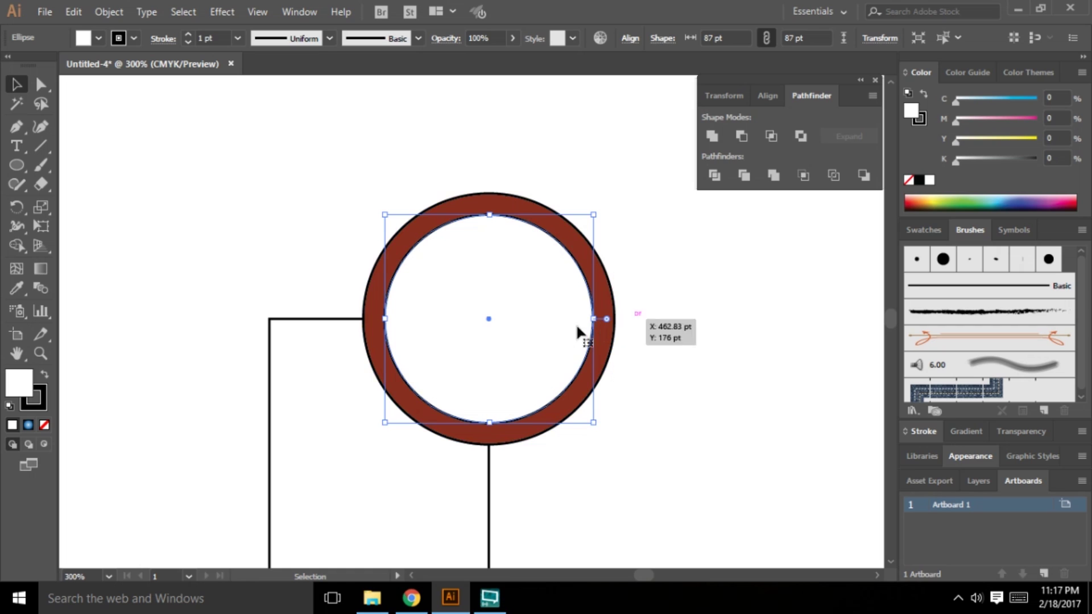
pyautogui.moveTo(522, 314); pyautogui.dragTo(626, 335)
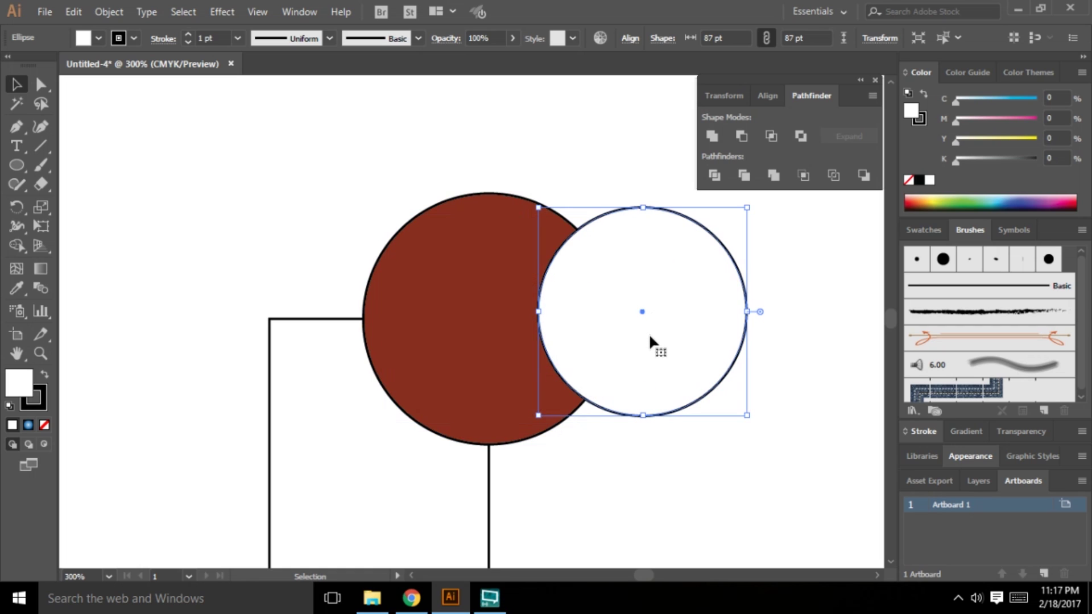
pyautogui.press('a')
pyautogui.click(643, 348)
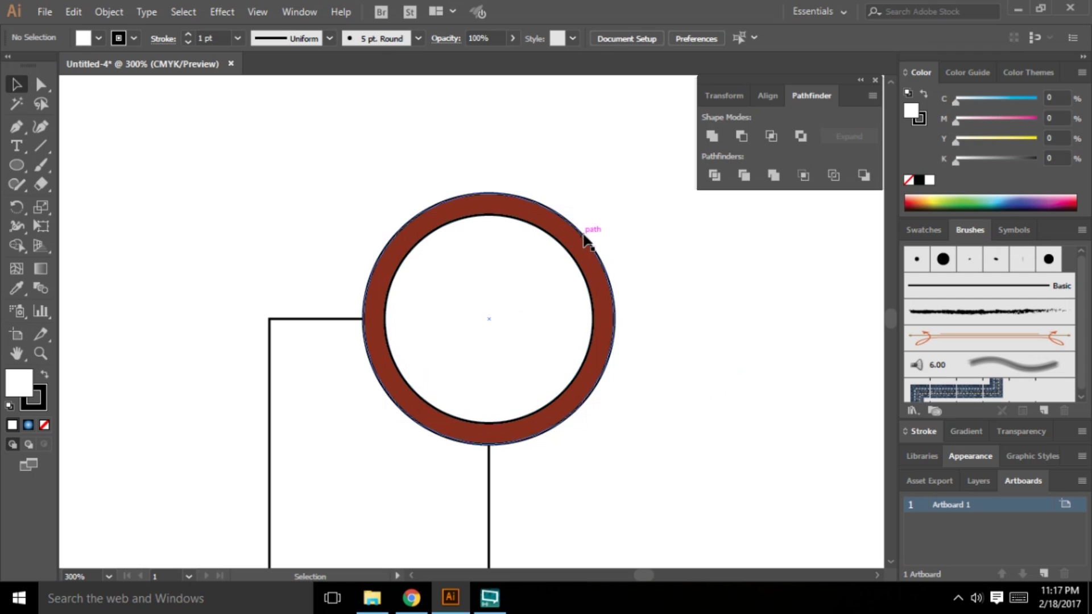
# Step: Undo and redo the outer circle's red fill, and try moving the inner circle aside, undoing the move
pyautogui.scroll(2, 570, 305)
pyautogui.scroll(-2, 383, 256)
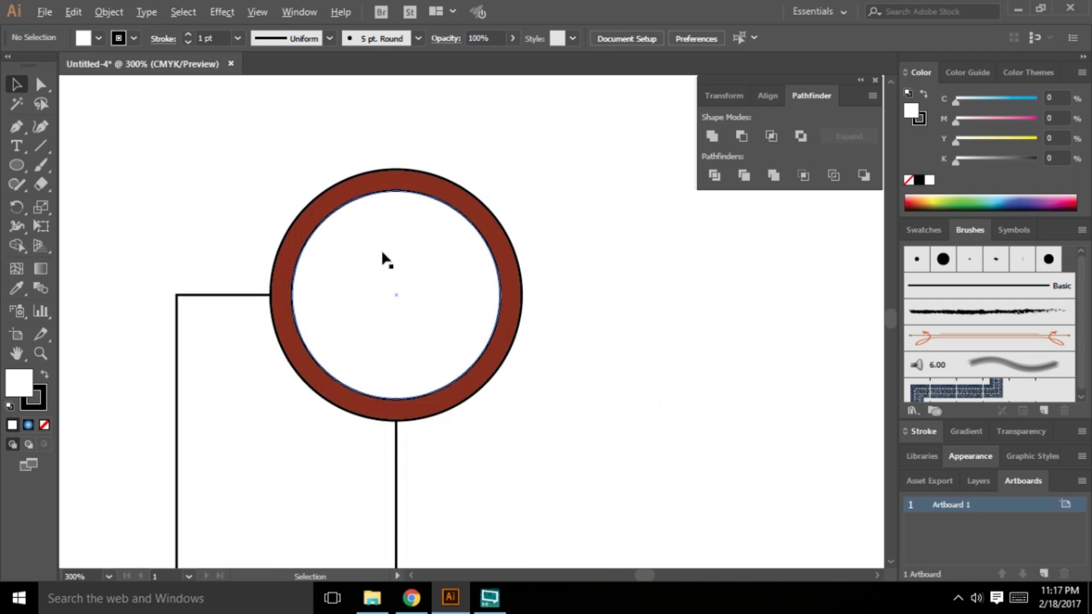
pyautogui.click(410, 299)
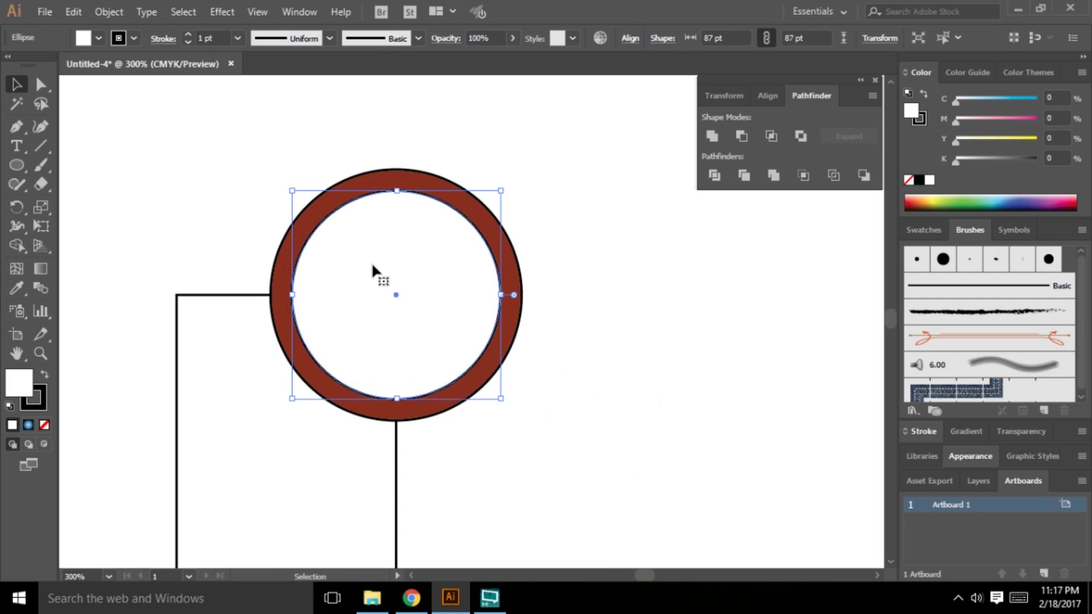
pyautogui.hotkey('ctrl', 'z')
pyautogui.click(629, 336)
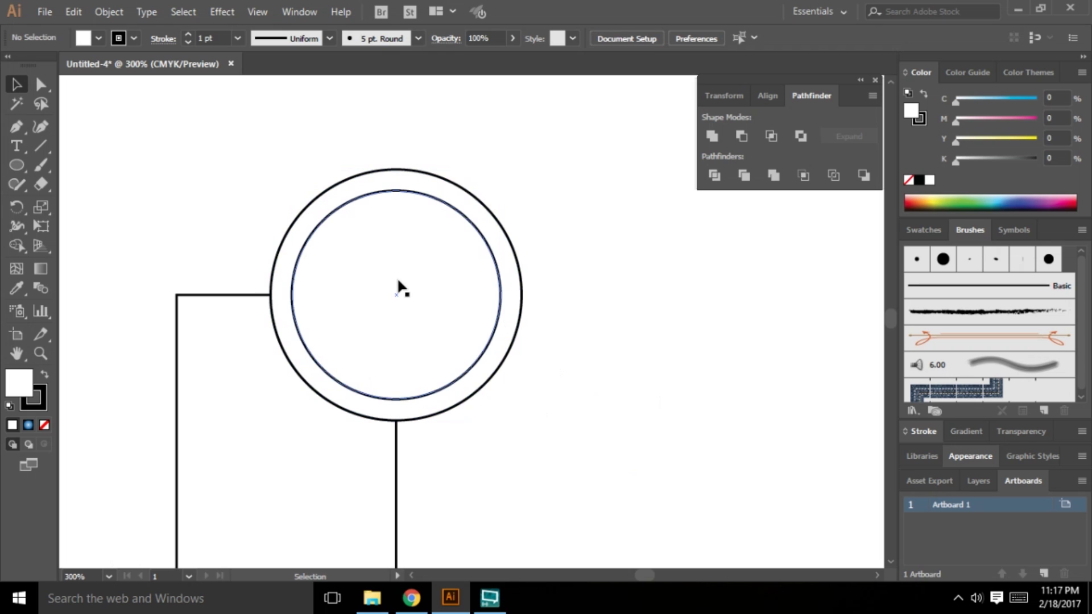
pyautogui.hotkey('ctrl', 'shift', 'z')
pyautogui.click(565, 336)
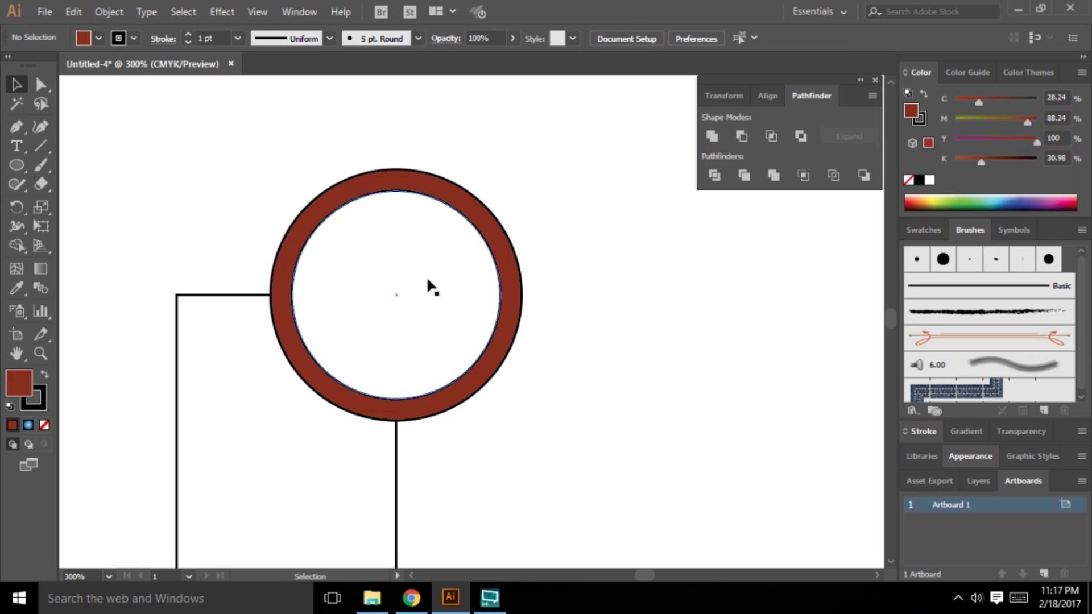
pyautogui.moveTo(370, 257); pyautogui.dragTo(660, 304)
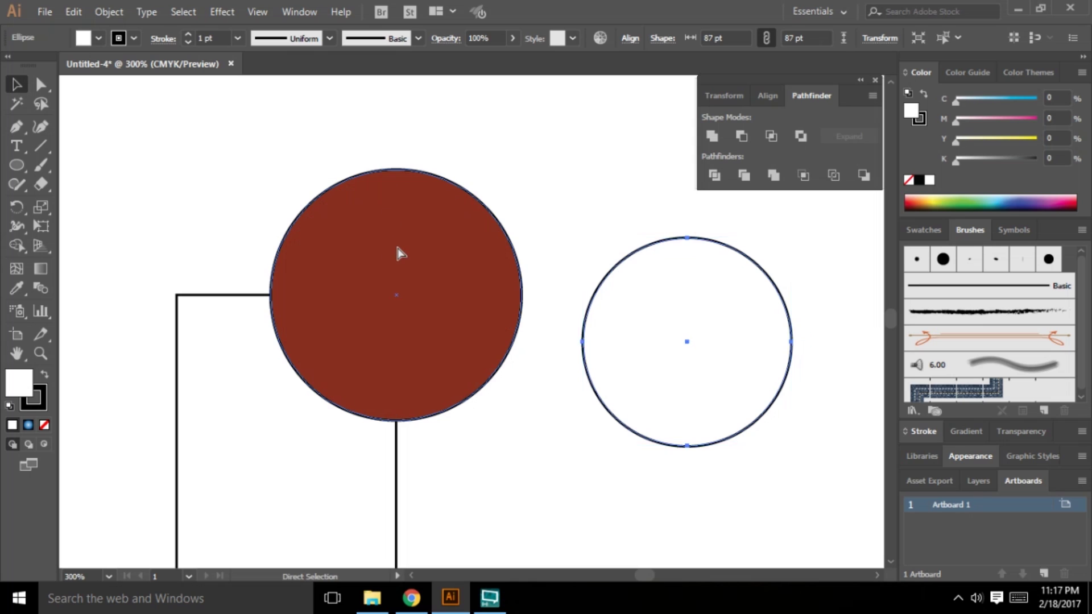
pyautogui.hotkey('ctrl', 'z')
# Step: Select both concentric circles, subtract the inner one from the red outer one with Minus Front, and deselect
pyautogui.moveTo(640, 358); pyautogui.dragTo(460, 163)
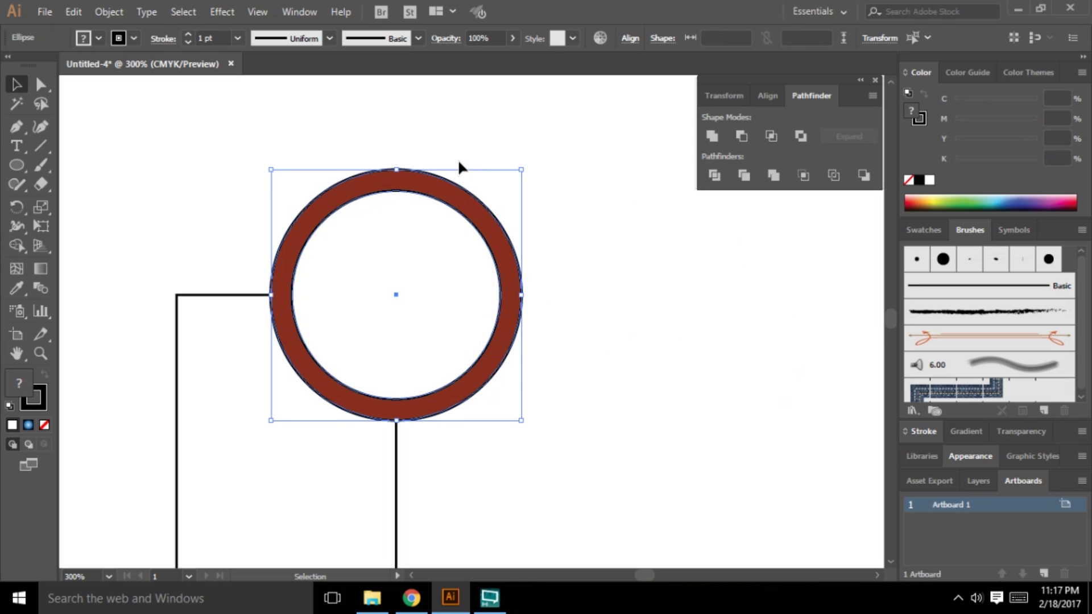
pyautogui.moveTo(667, 377); pyautogui.dragTo(458, 158)
pyautogui.click(737, 139)
pyautogui.click(624, 391)
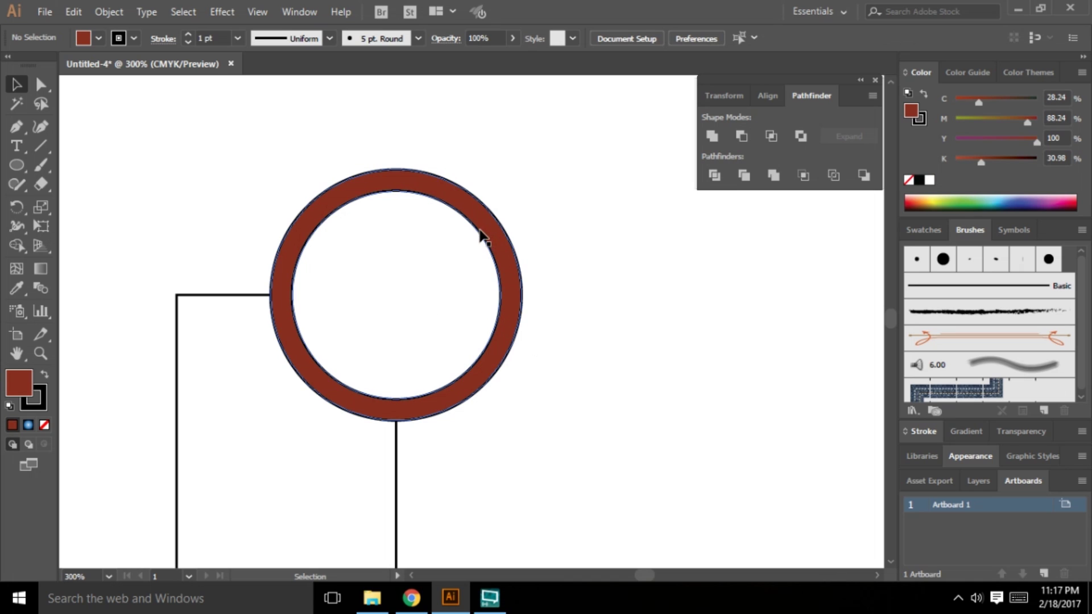
# Step: Try moving the red ring away from the notched rectangle to check its hollow centre, undoing each move
pyautogui.moveTo(481, 235); pyautogui.dragTo(710, 291)
pyautogui.hotkey('ctrl', 'z')
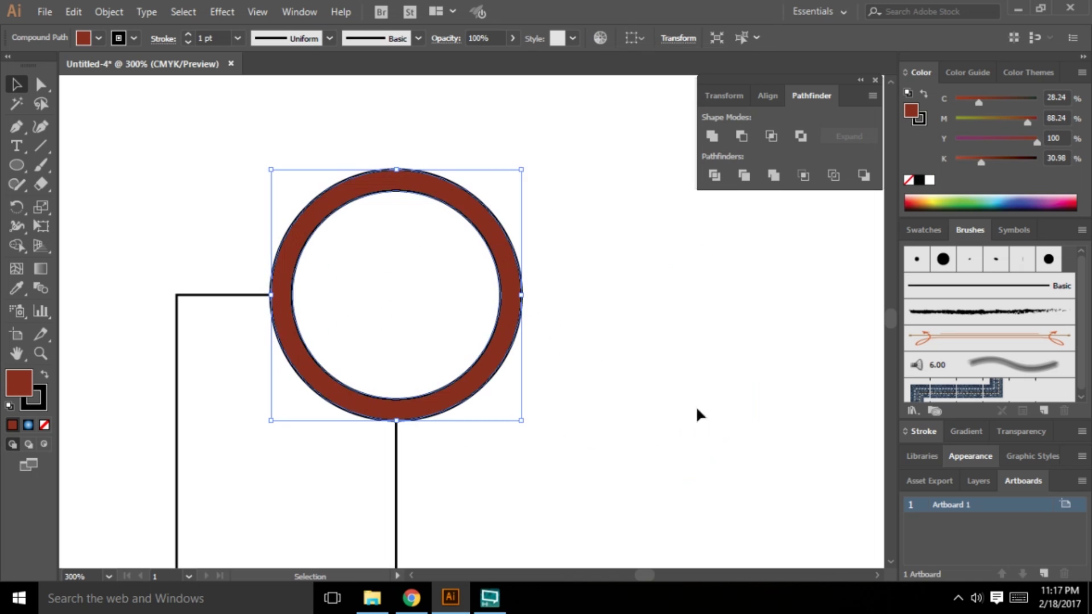
pyautogui.click(697, 408)
pyautogui.moveTo(378, 269); pyautogui.dragTo(413, 332)
pyautogui.moveTo(402, 289); pyautogui.dragTo(402, 291)
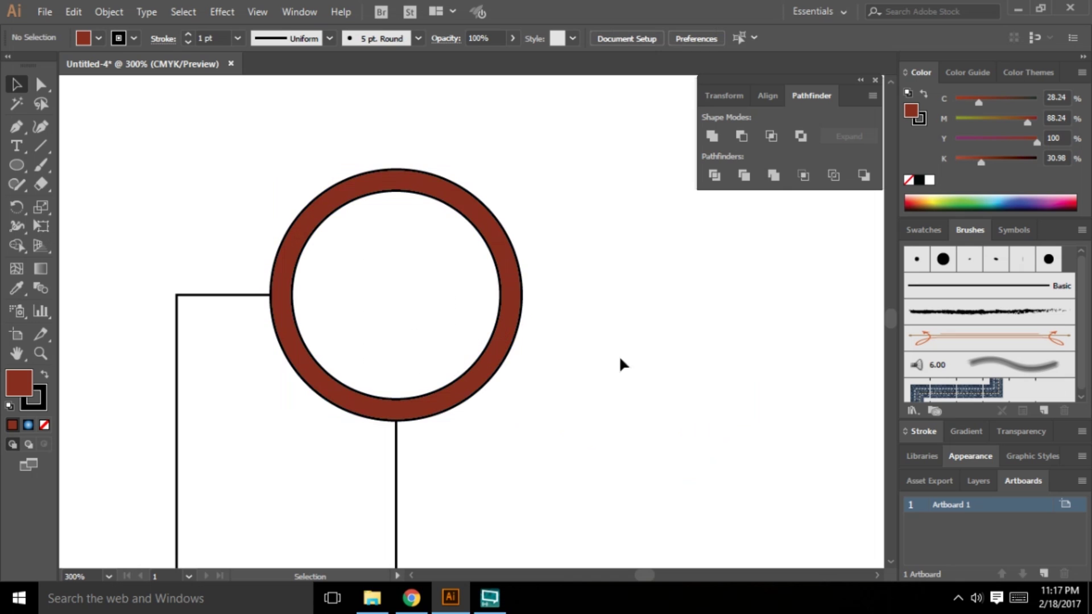
pyautogui.moveTo(427, 197); pyautogui.dragTo(683, 270)
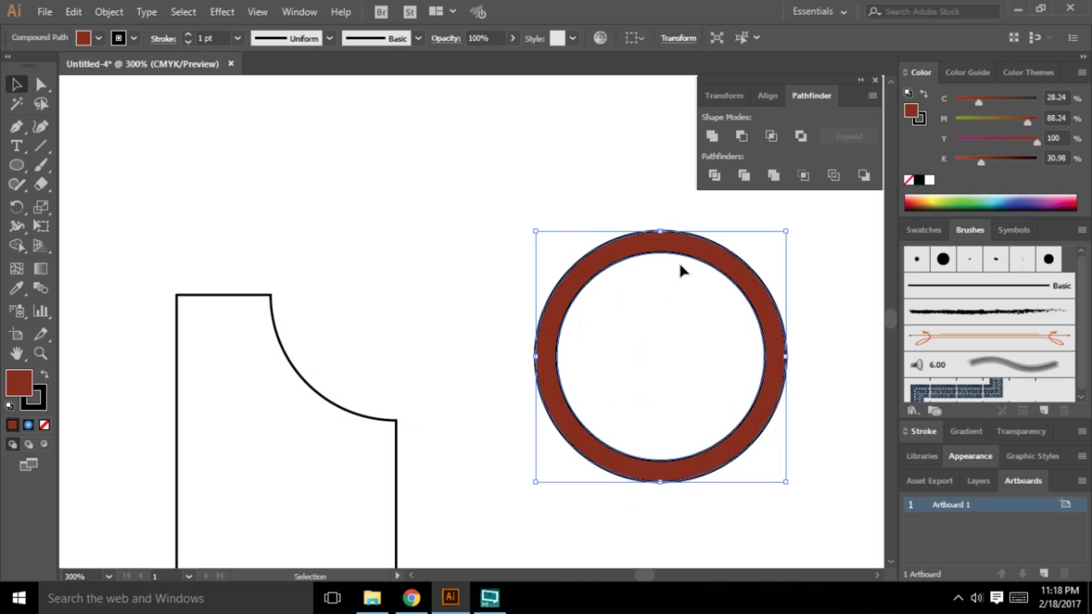
pyautogui.hotkey('ctrl', 'z')
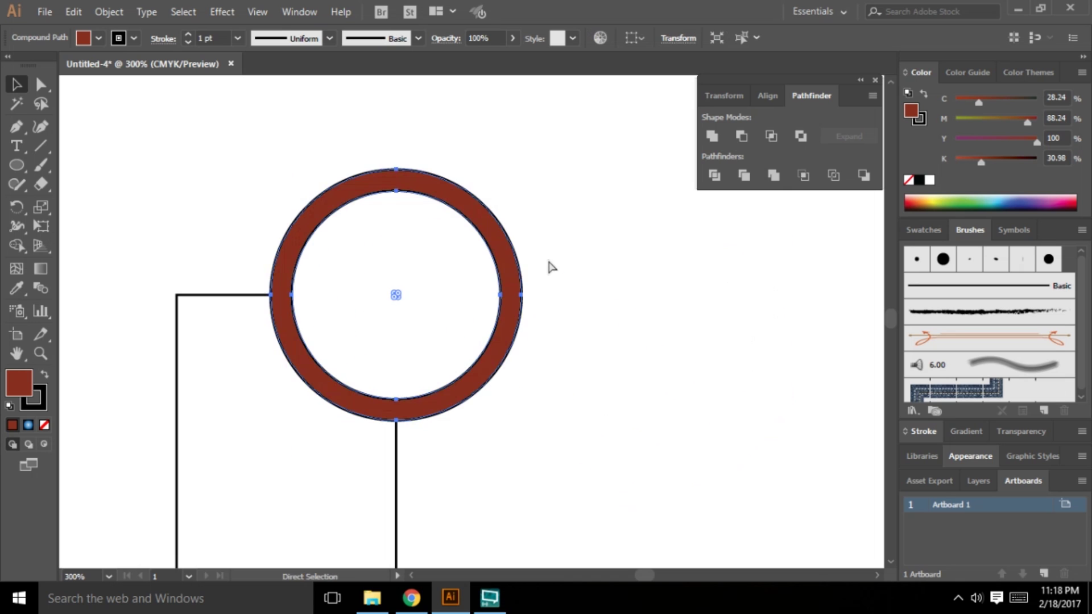
# Step: Draw a rectangle covering the ring's right half, with its left edge on the ring's vertical centre line
pyautogui.scroll(1, 439, 392)
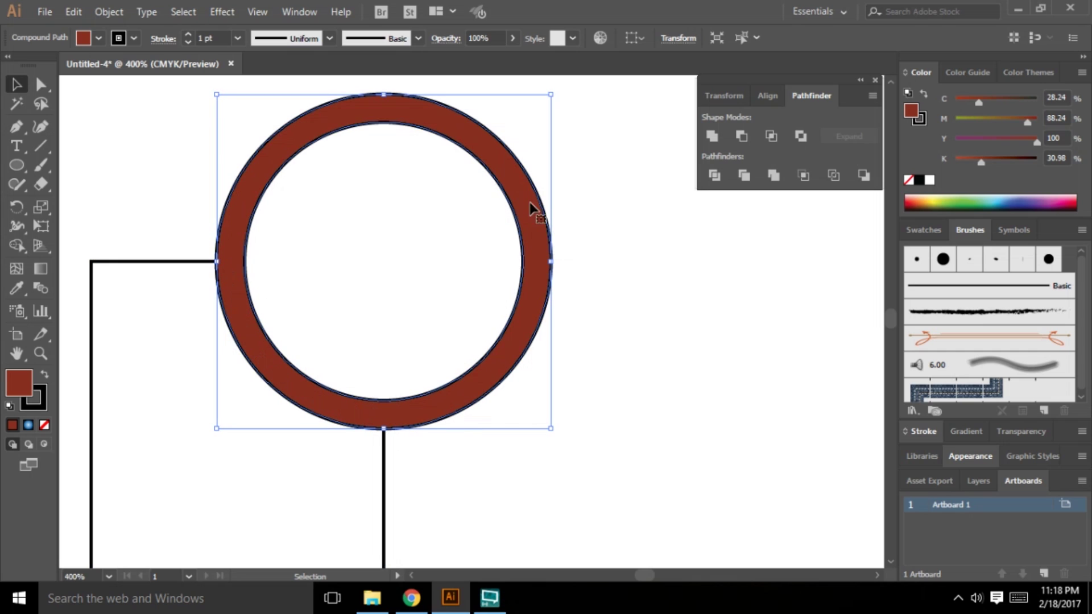
pyautogui.scroll(-2, 364, 353)
pyautogui.scroll(1, 461, 319)
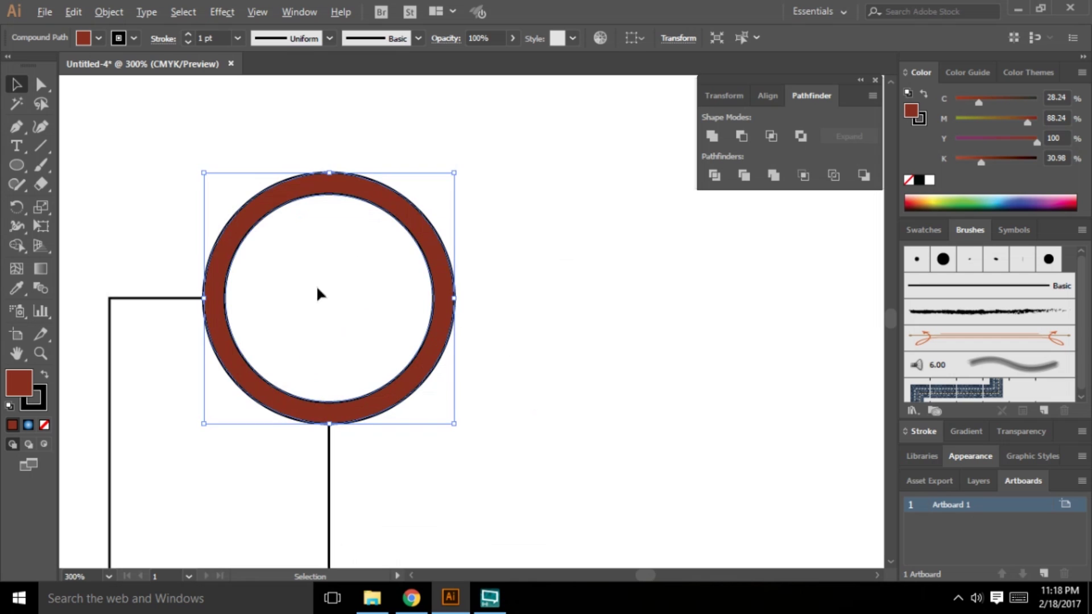
pyautogui.moveTo(16, 165); pyautogui.dragTo(68, 161)
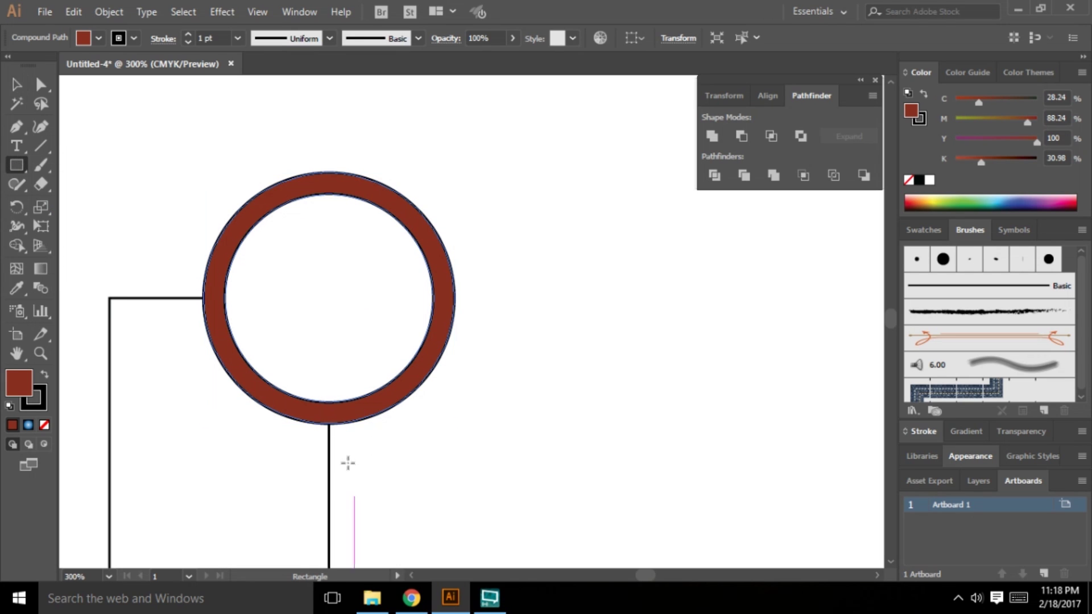
pyautogui.moveTo(328, 480); pyautogui.dragTo(528, 133)
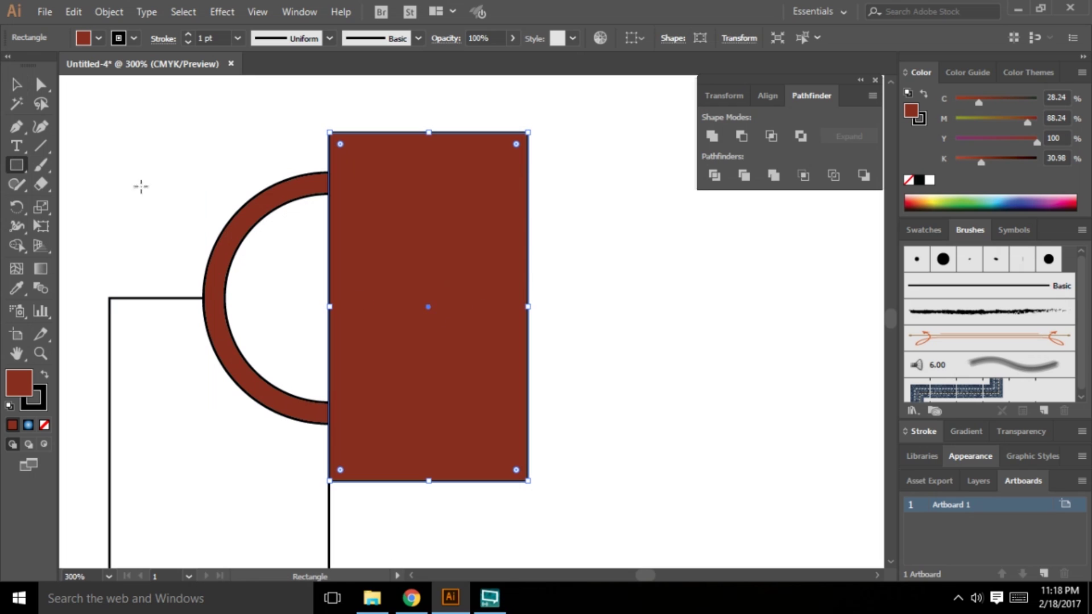
# Step: Subtract the covering rectangle from the ring with Minus Front, leaving only the ring's left half
pyautogui.press('v')
pyautogui.keyDown('shift'); pyautogui.click(278, 197); pyautogui.keyUp('shift')
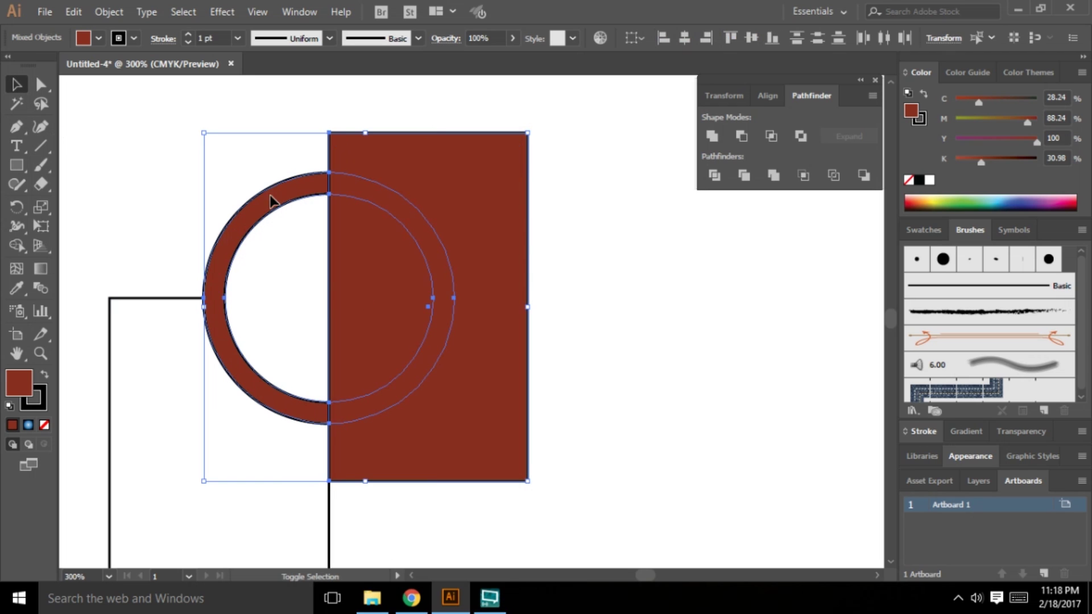
pyautogui.click(742, 136)
pyautogui.click(327, 258)
pyautogui.press('alt')
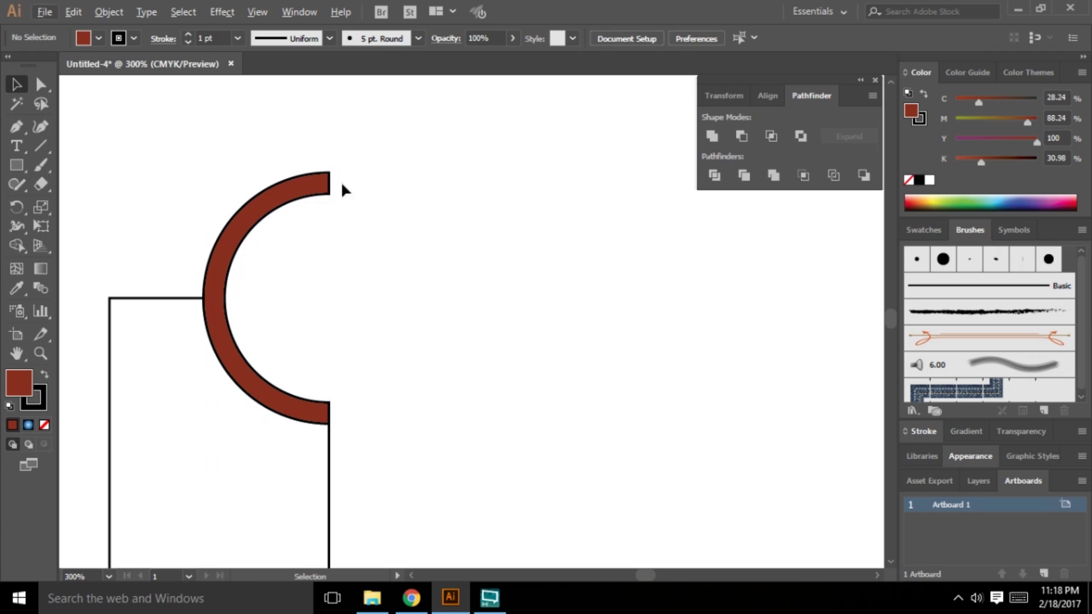
# Step: Draw a rectangle covering the half ring's upper part, with its lower edge on the notched rectangle's top edge
pyautogui.scroll(-2, 454, 442)
pyautogui.scroll(2, 318, 318)
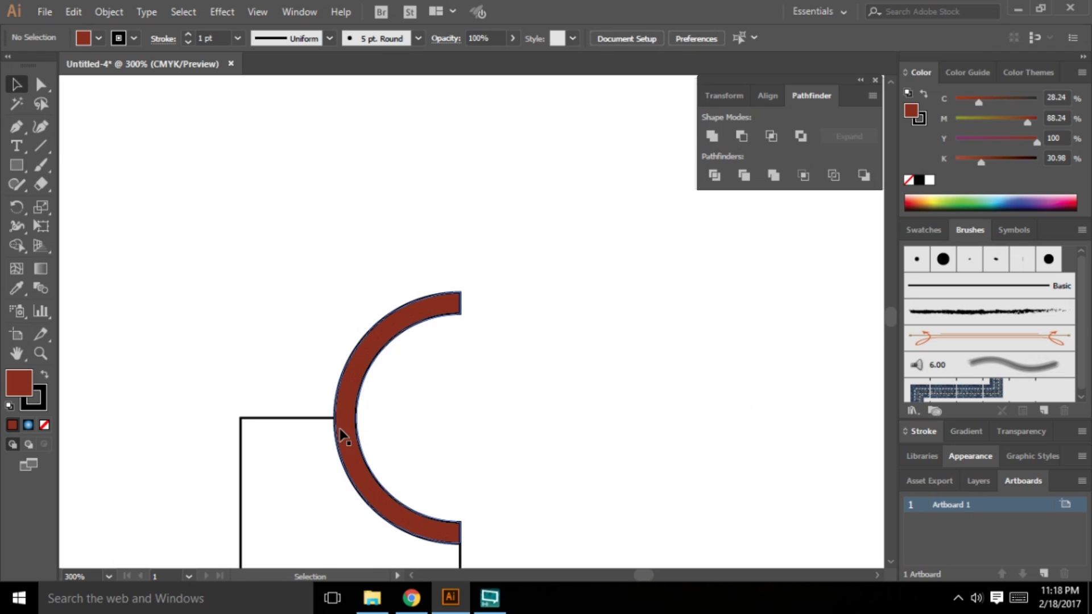
pyautogui.click(16, 165)
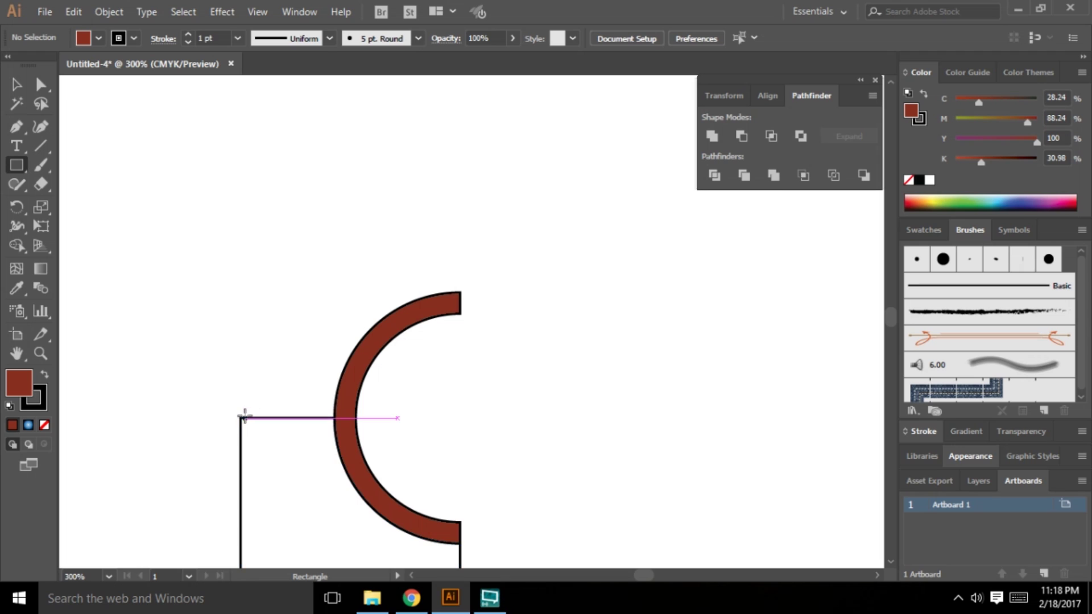
pyautogui.moveTo(245, 417); pyautogui.dragTo(547, 212)
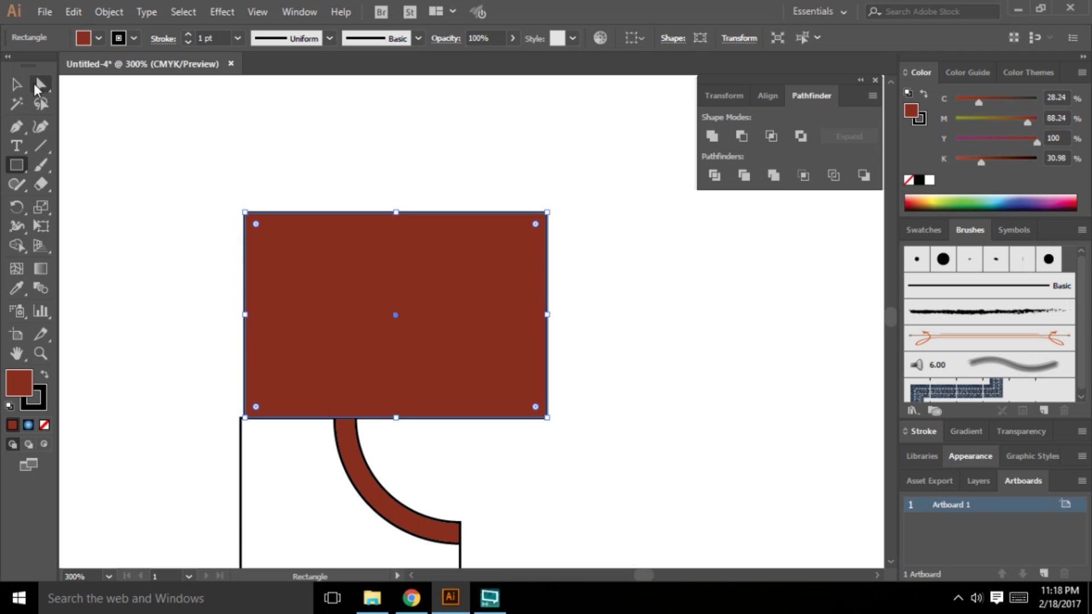
pyautogui.press('v')
pyautogui.keyDown('shift'); pyautogui.click(393, 518); pyautogui.keyUp('shift')
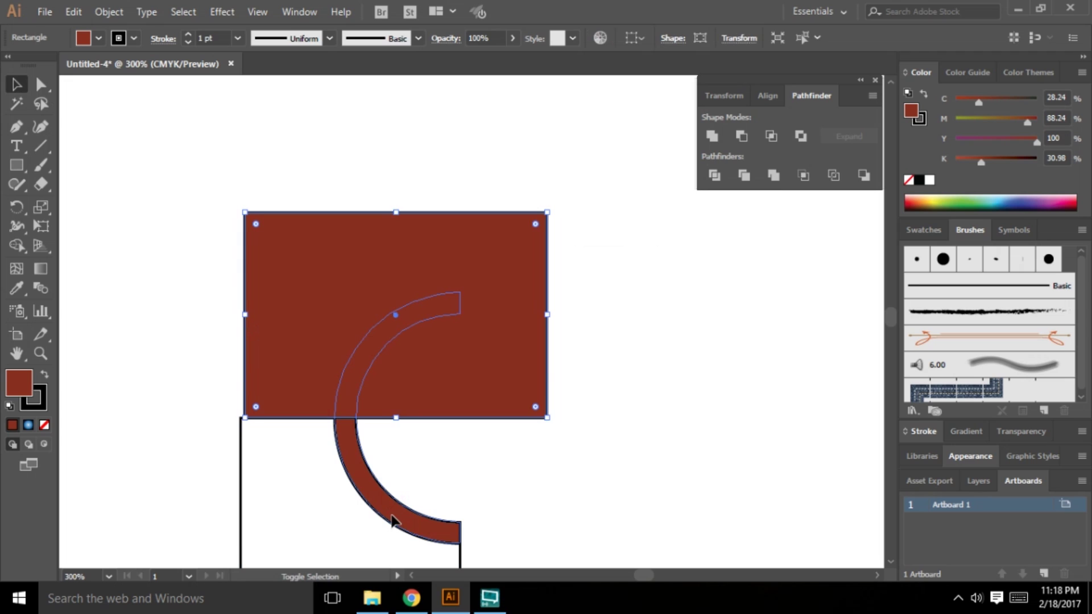
pyautogui.keyDown('shift'); pyautogui.click(392, 519); pyautogui.keyUp('shift')
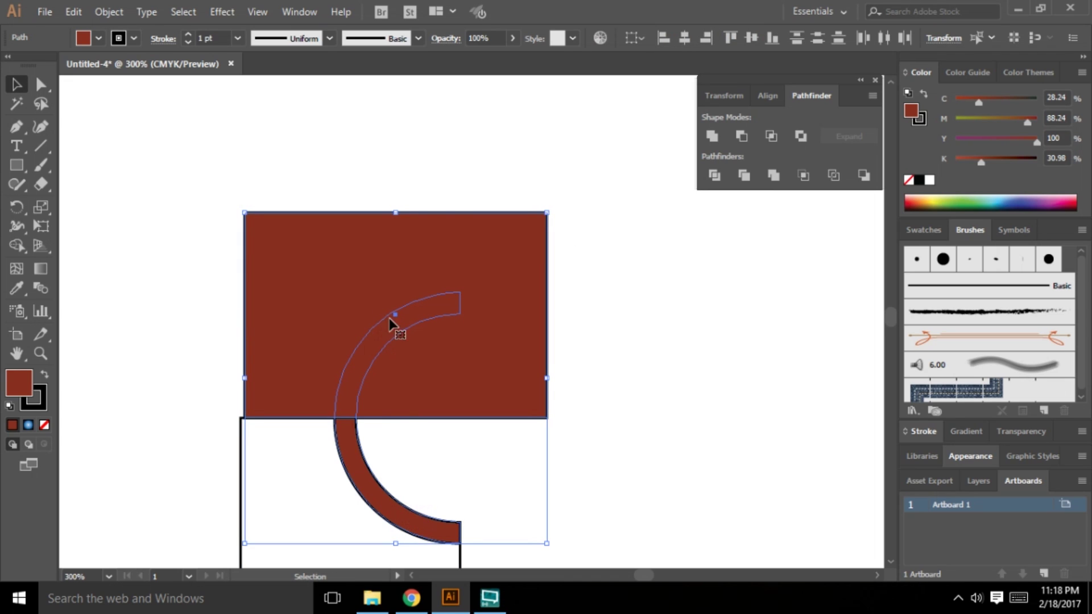
pyautogui.click(677, 366)
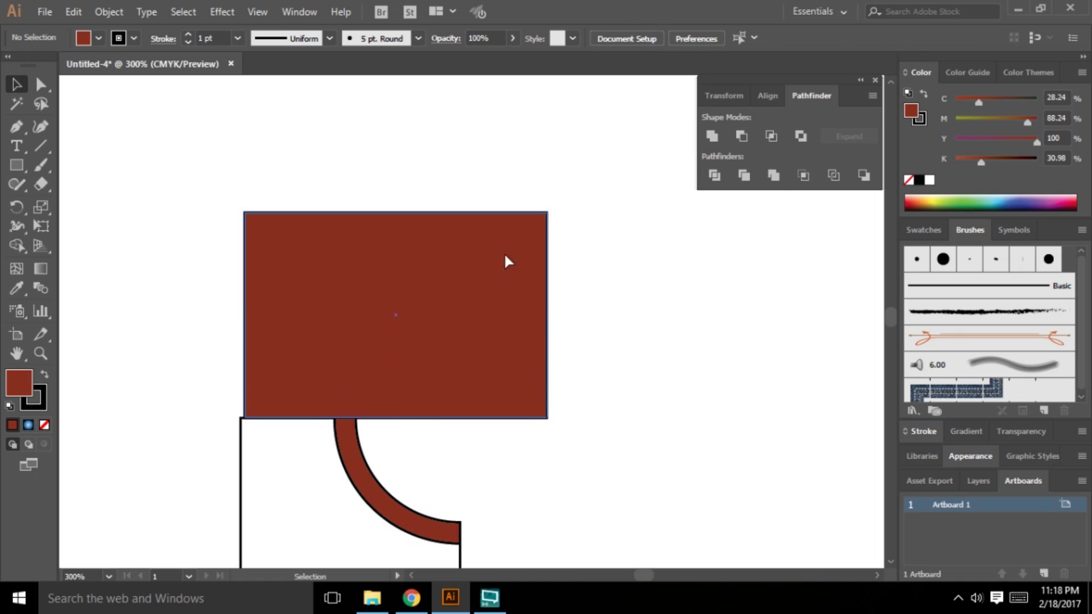
# Step: Select the covering rectangle and the half ring, subtract the rectangle with Minus Front, and deselect the remaining quarter ring
pyautogui.click(506, 262)
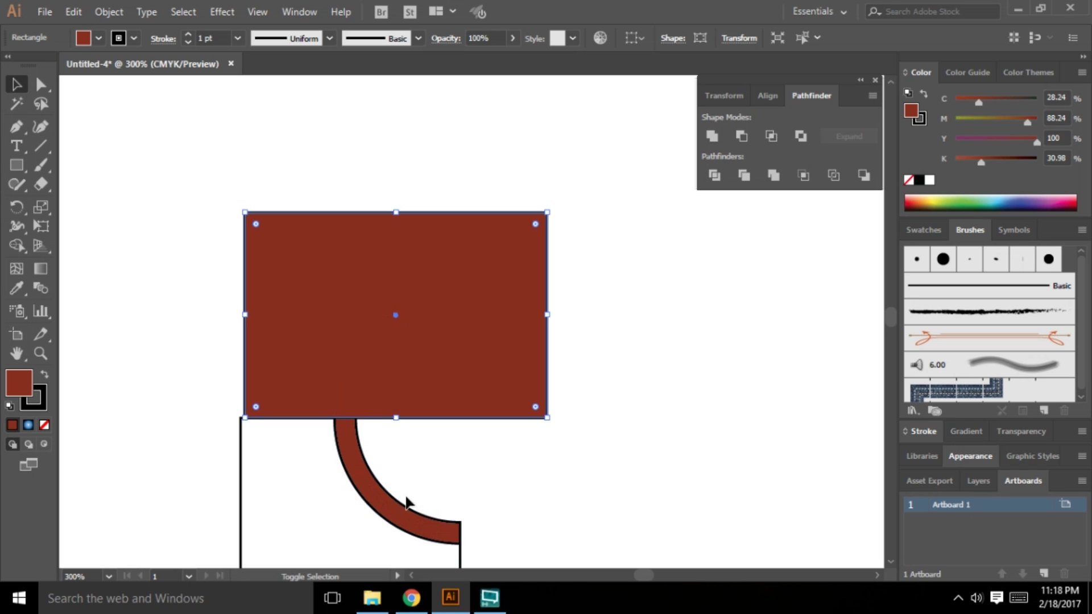
pyautogui.keyDown('shift'); pyautogui.click(406, 509); pyautogui.keyUp('shift')
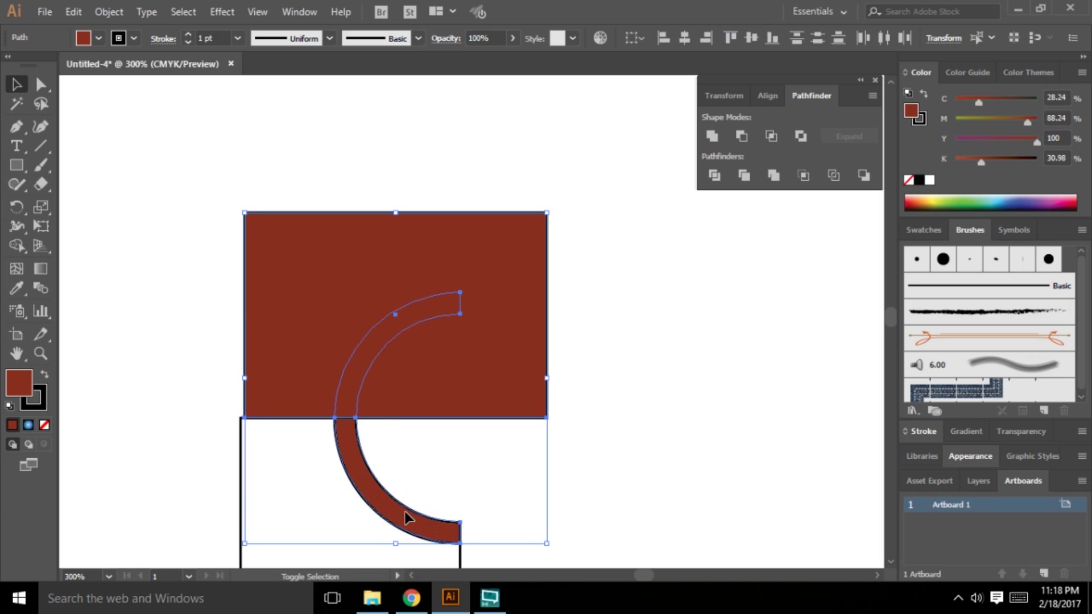
pyautogui.click(741, 136)
pyautogui.click(636, 415)
# Step: Examine how the red quarter ring fits the notched rectangle's curved cut and lines up with its edges
pyautogui.scroll(-3, 341, 350)
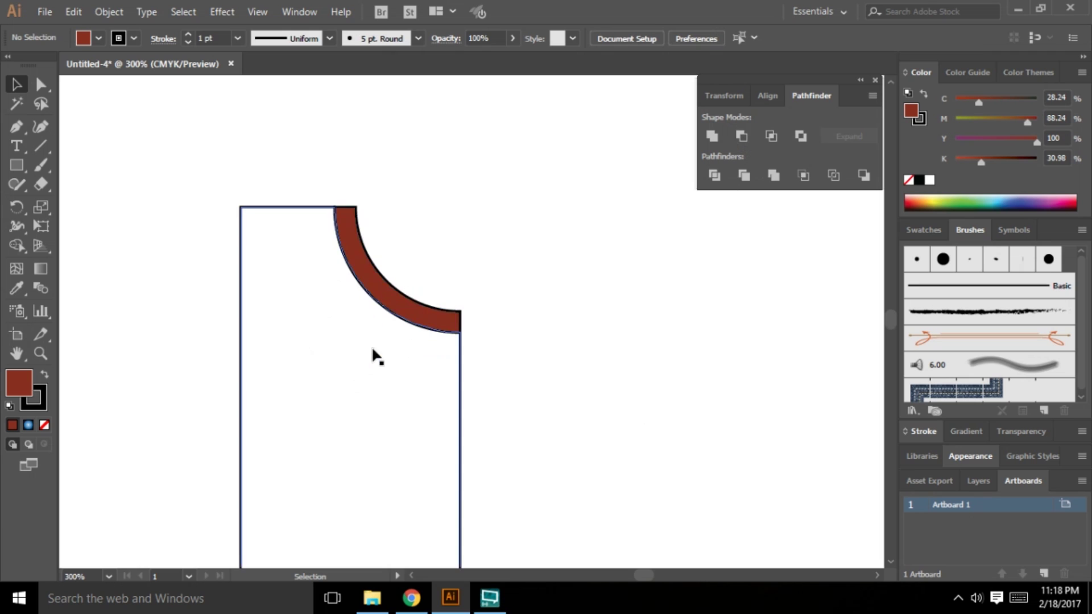
pyautogui.scroll(4, 344, 227)
pyautogui.scroll(-2, 347, 321)
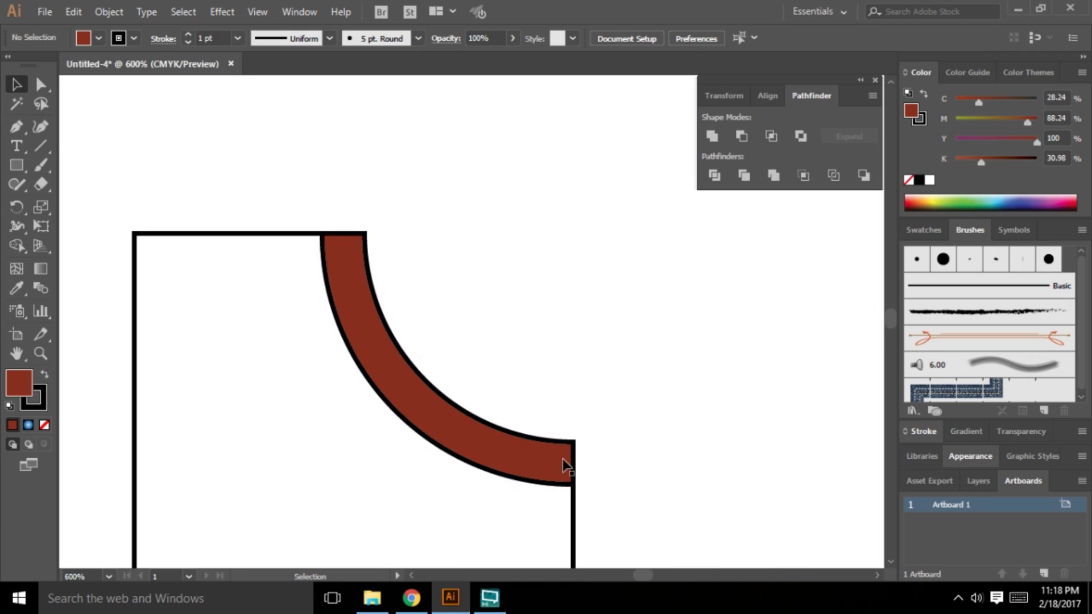
pyautogui.scroll(3, 560, 472)
pyautogui.scroll(-4, 654, 432)
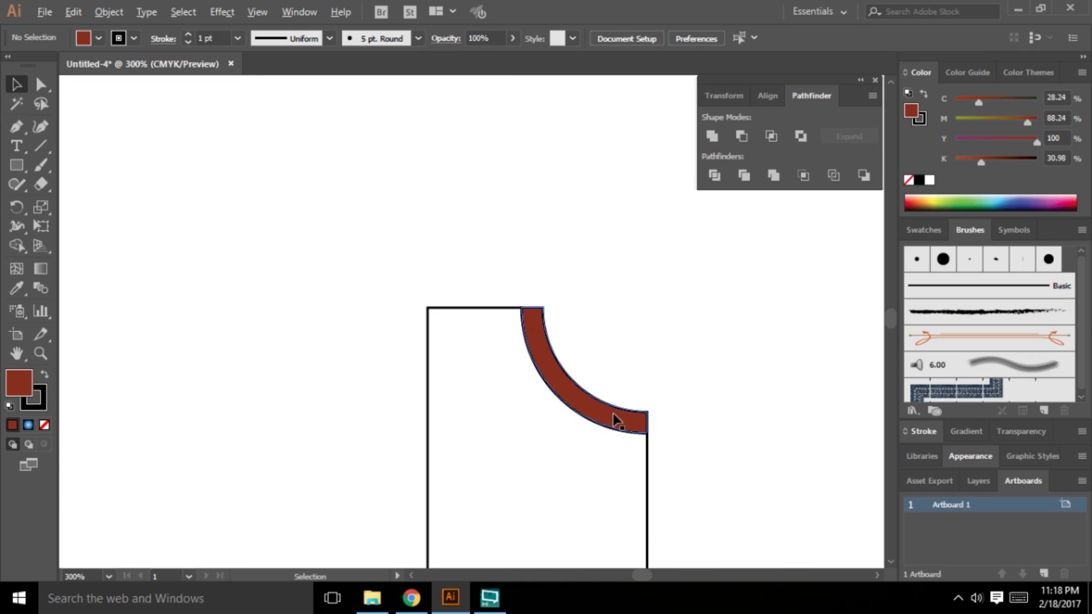
# Step: Lower the notched rectangle's outer upper corner straight down to Y 188.25 pt with Direct Selection to slope the shoulder
pyautogui.scroll(-2, 568, 392)
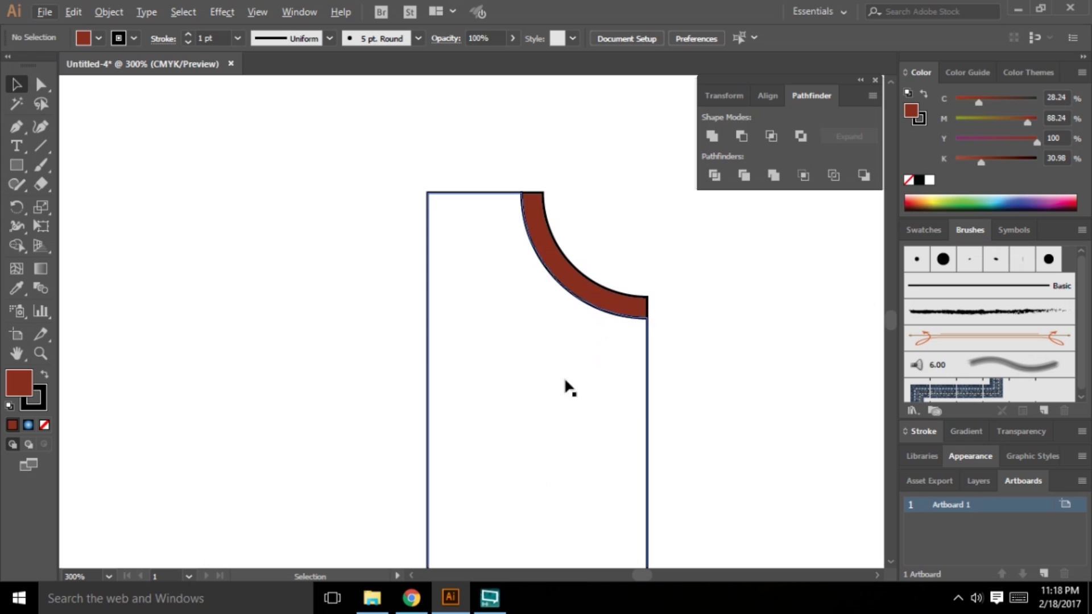
pyautogui.scroll(2, 618, 239)
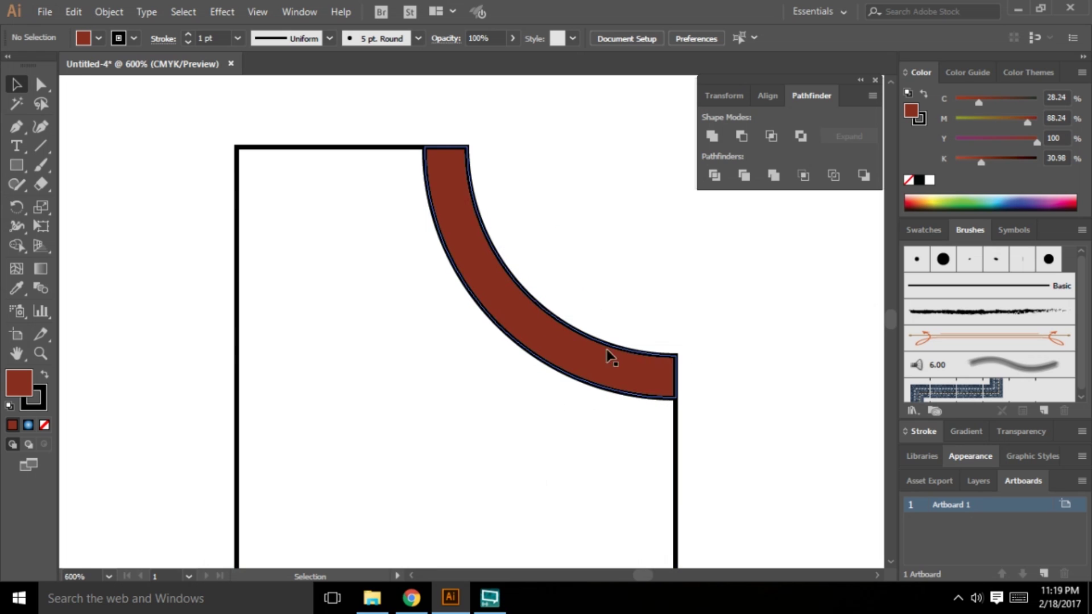
pyautogui.scroll(-4, 544, 348)
pyautogui.scroll(-1, 459, 368)
pyautogui.scroll(-1, 459, 368)
pyautogui.scroll(4, 221, 169)
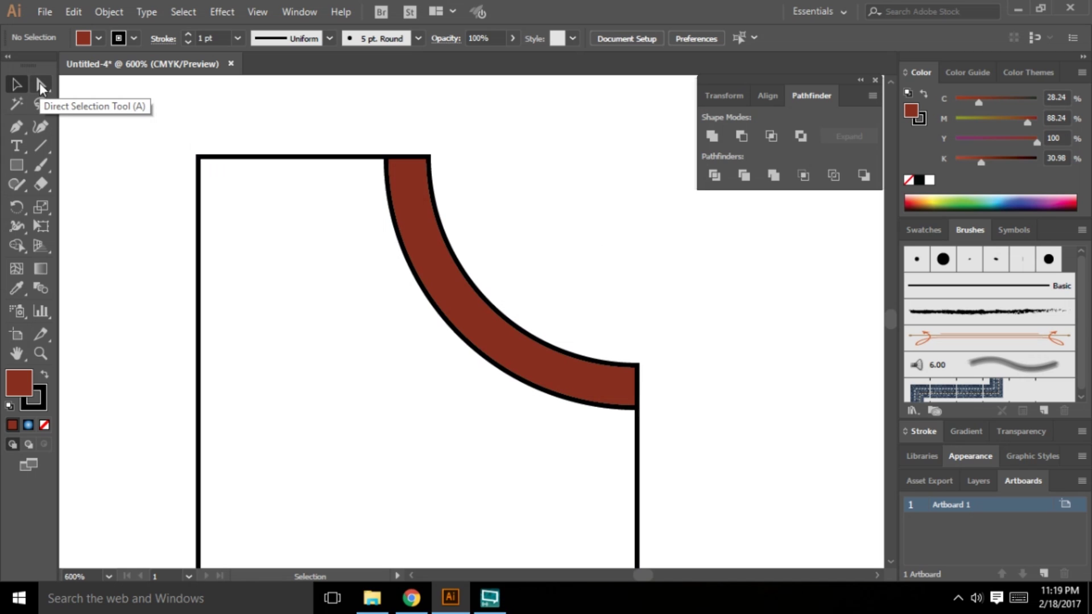
pyautogui.click(40, 83)
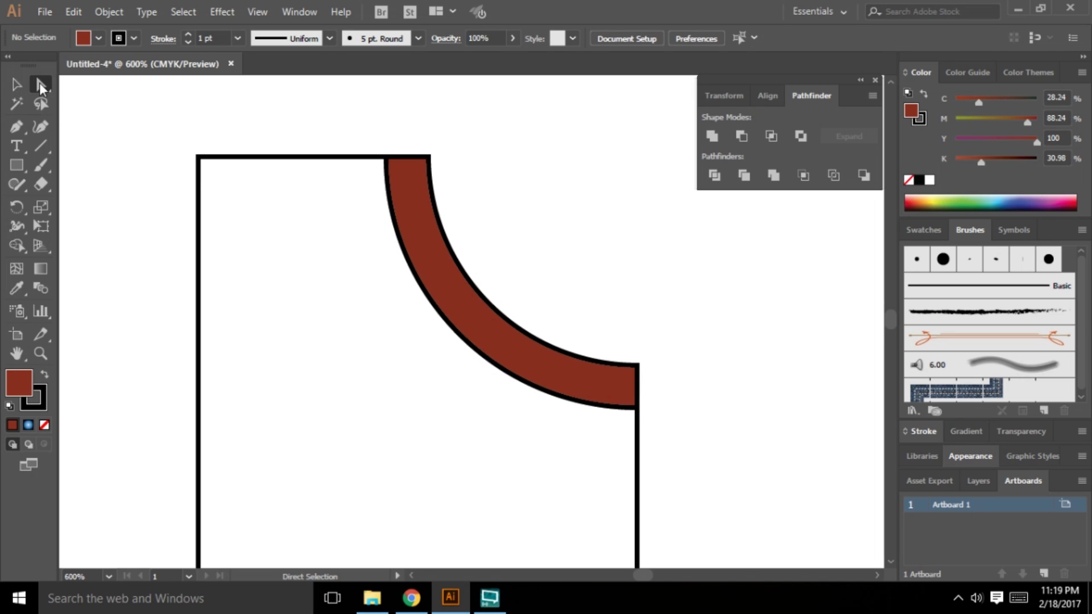
pyautogui.click(198, 158)
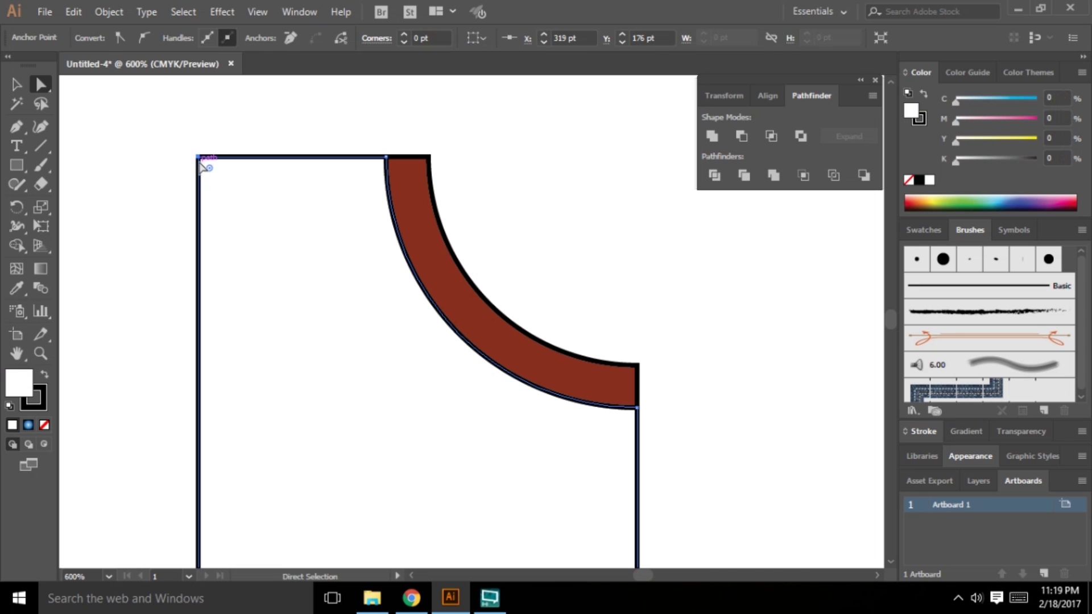
pyautogui.moveTo(200, 163); pyautogui.dragTo(200, 211)
pyautogui.scroll(-3, 463, 239)
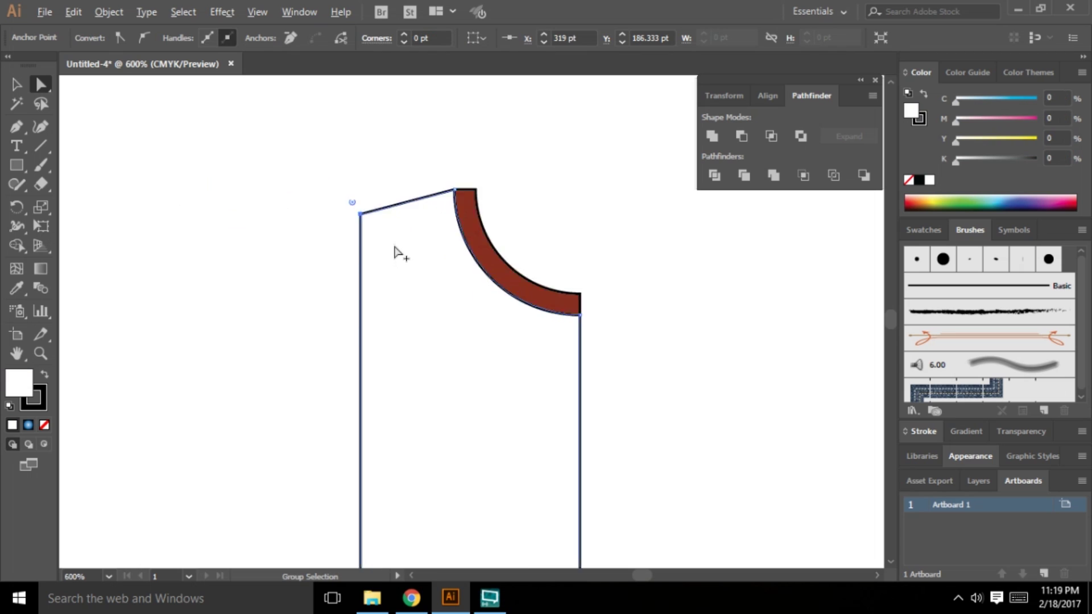
pyautogui.scroll(4, 397, 250)
pyautogui.moveTo(303, 162); pyautogui.dragTo(304, 170)
pyautogui.scroll(-5, 385, 248)
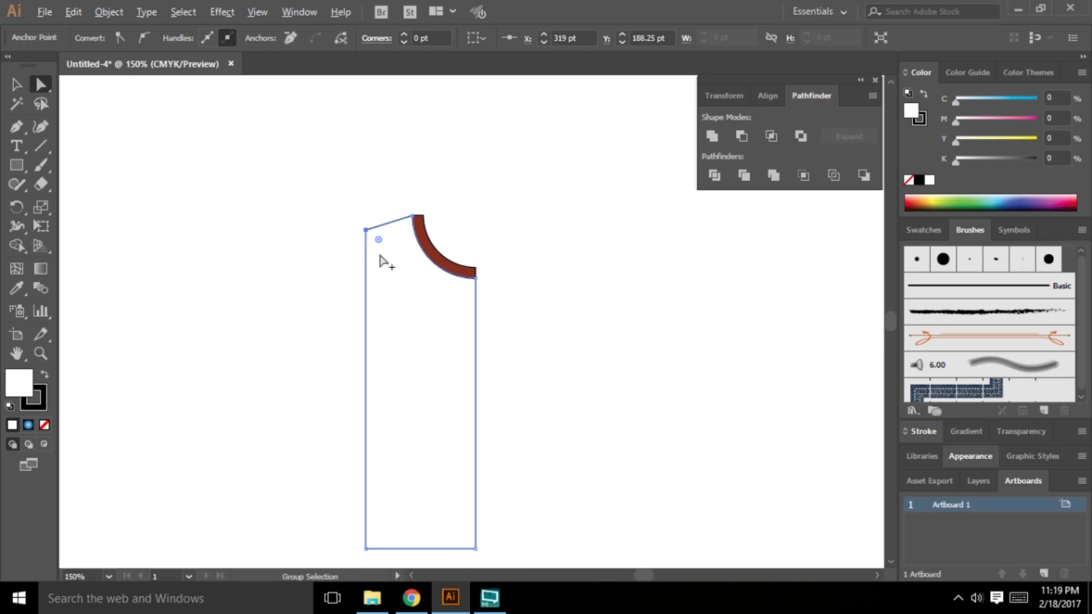
pyautogui.scroll(3, 383, 261)
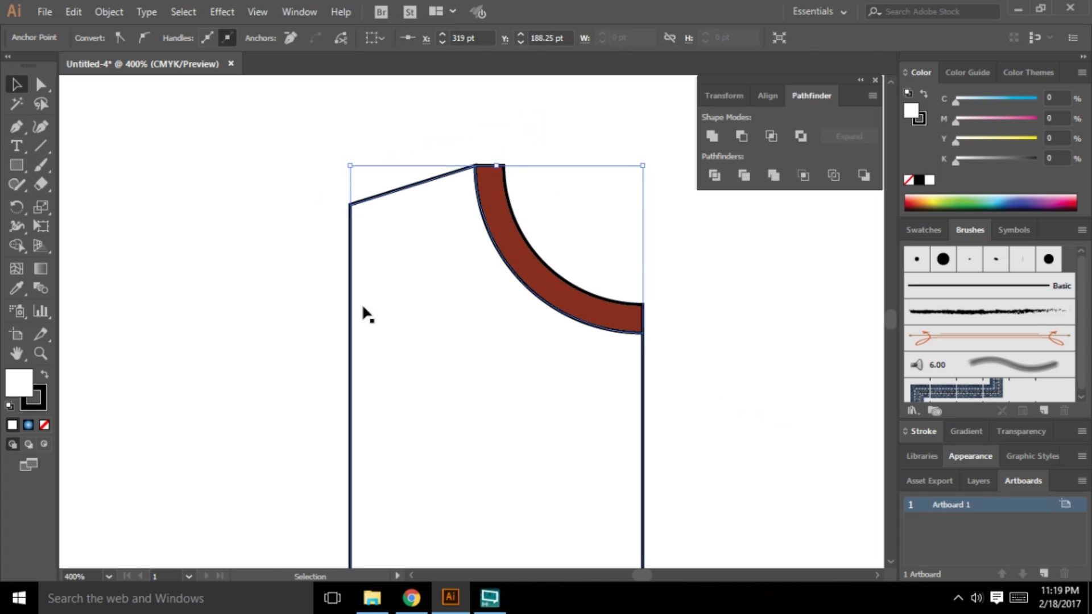
# Step: Draw a rectangle about 65.5 by 69.75 pt extending outward from the shoulder's lowered corner along the body's outer edge
pyautogui.click(16, 167)
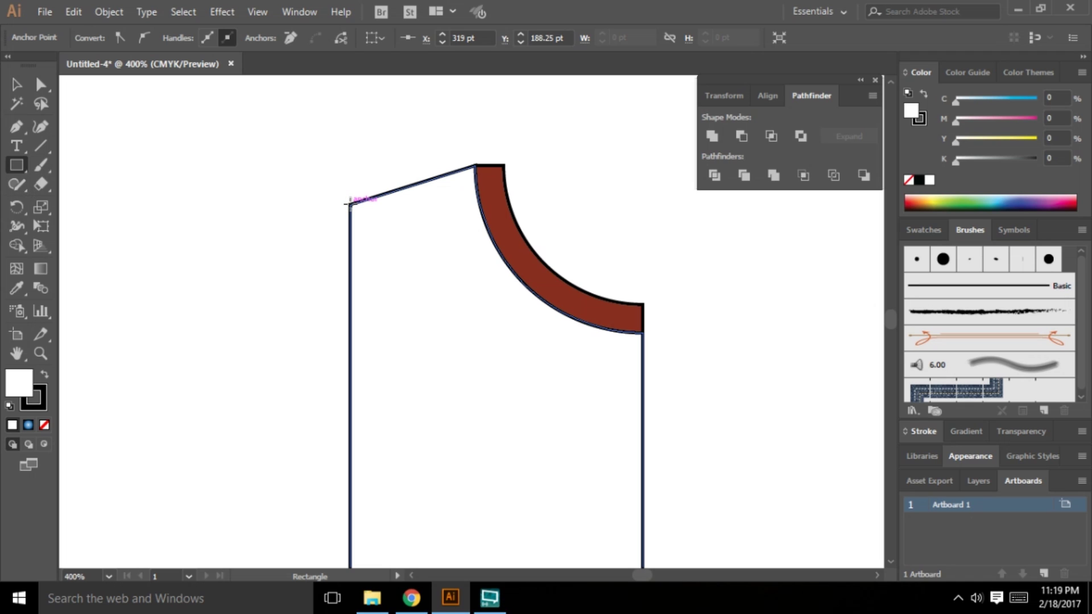
pyautogui.moveTo(348, 204); pyautogui.dragTo(140, 427)
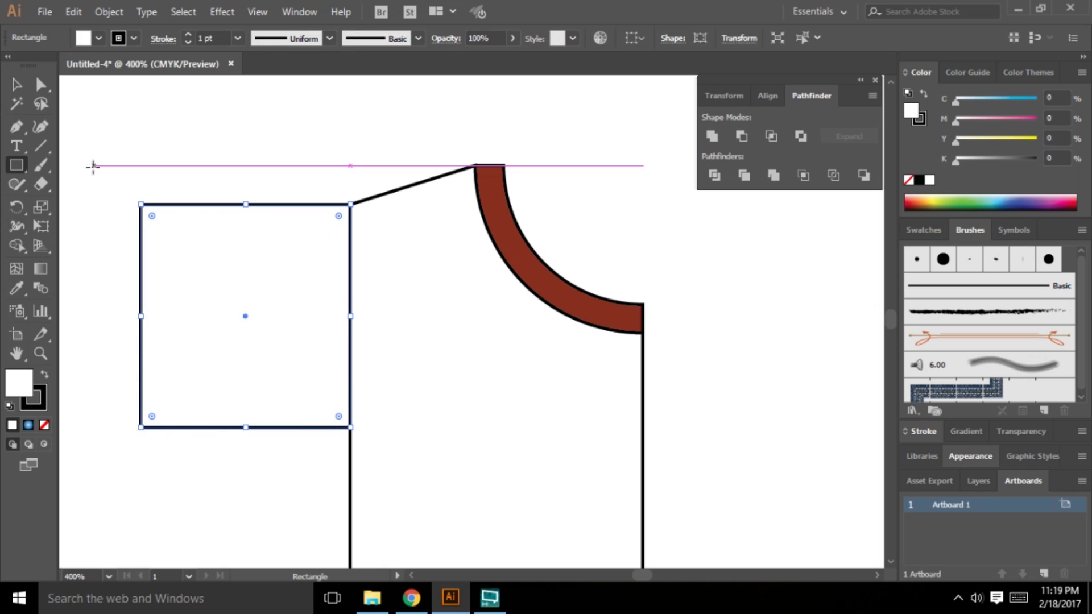
# Step: Try to lower only the new rectangle's outer upper corner, undo the move, and reselect the rectangle
pyautogui.click(41, 84)
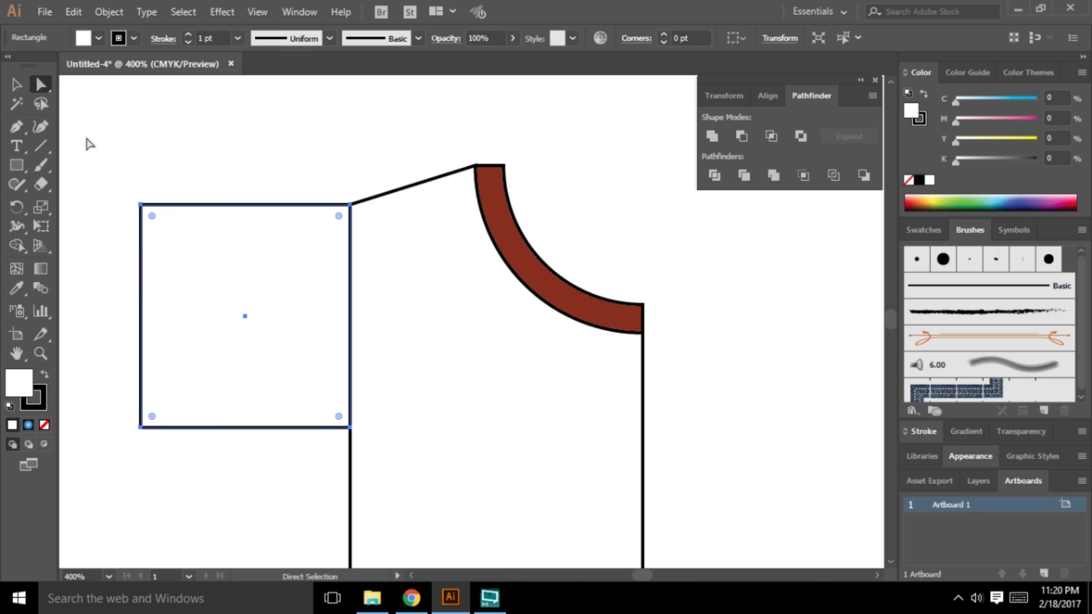
pyautogui.moveTo(141, 205); pyautogui.dragTo(147, 306)
pyautogui.hotkey('ctrl', 'z')
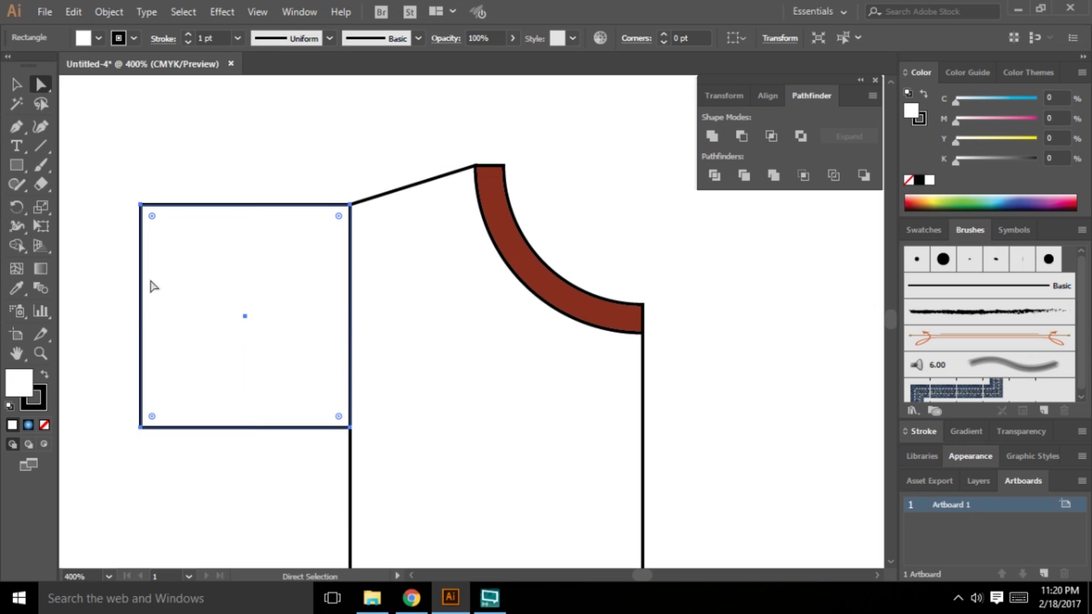
pyautogui.click(141, 206)
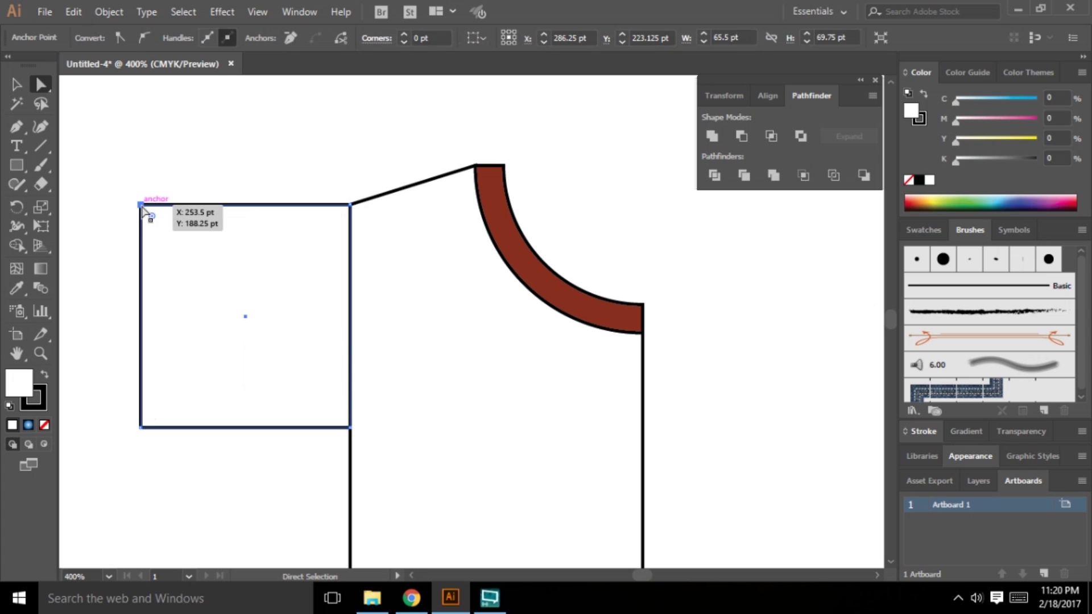
pyautogui.click(81, 153)
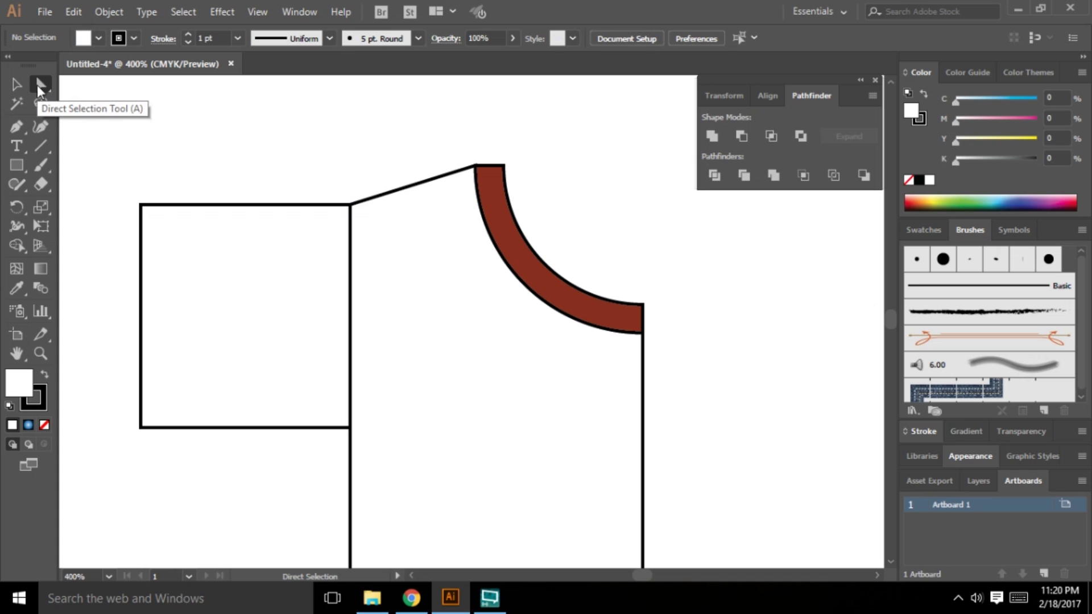
pyautogui.click(141, 205)
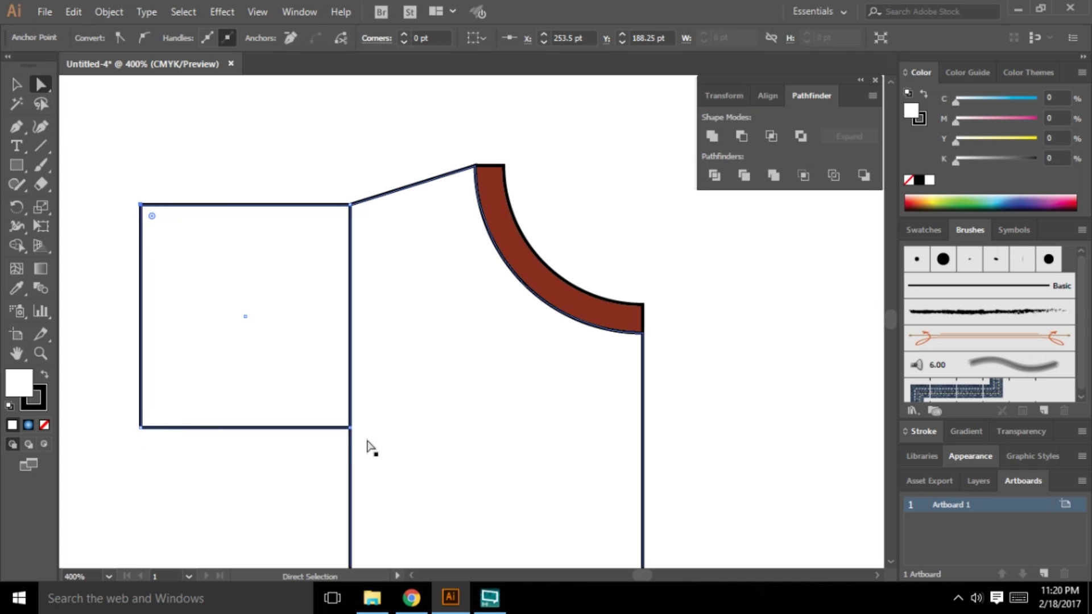
pyautogui.click(16, 84)
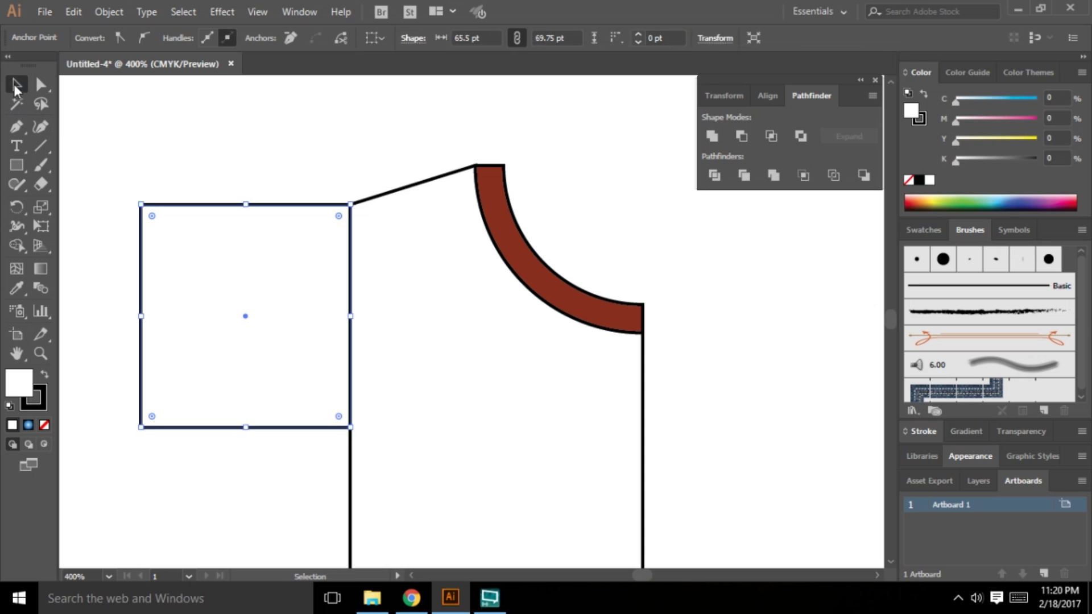
pyautogui.click(163, 177)
pyautogui.click(158, 233)
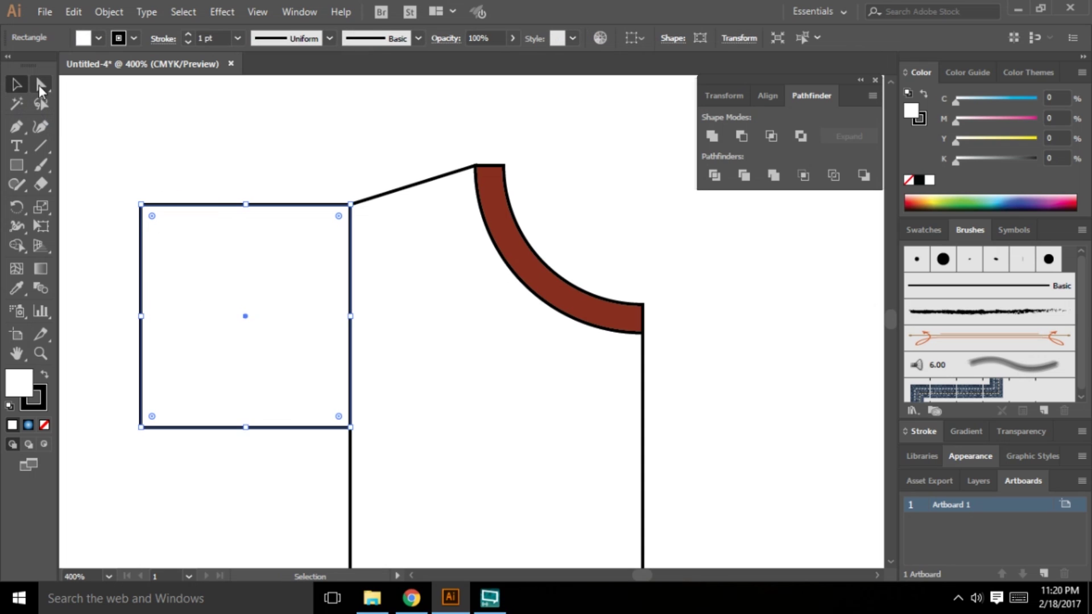
# Step: Angle the rectangle into a sleeve by lowering its outer upper corner and moving its outer lower corner to X 271 pt, Y 270.25 pt
pyautogui.click(39, 84)
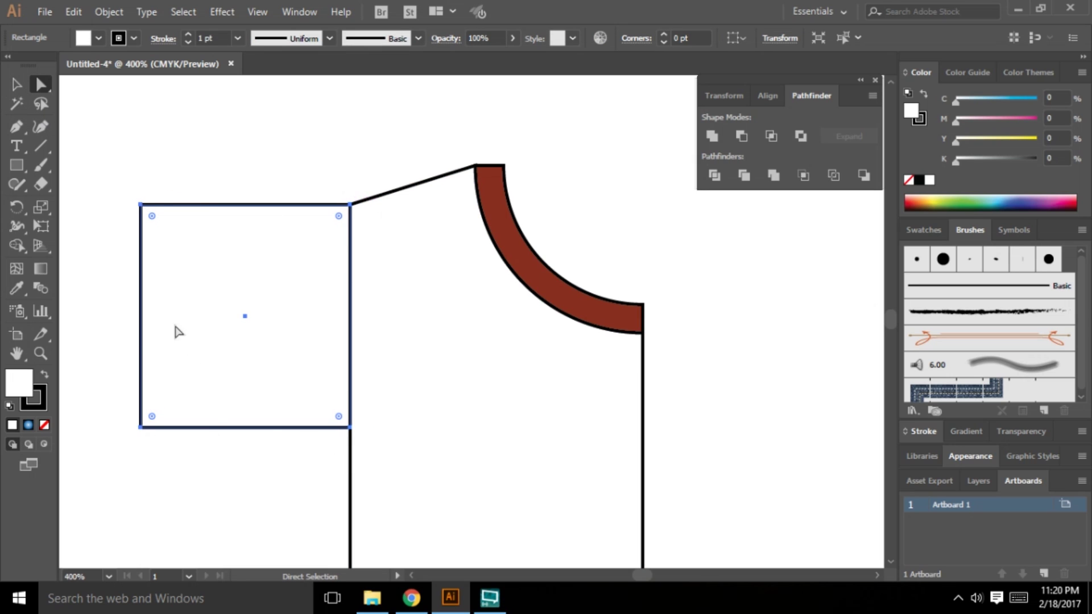
pyautogui.moveTo(143, 205); pyautogui.dragTo(142, 269)
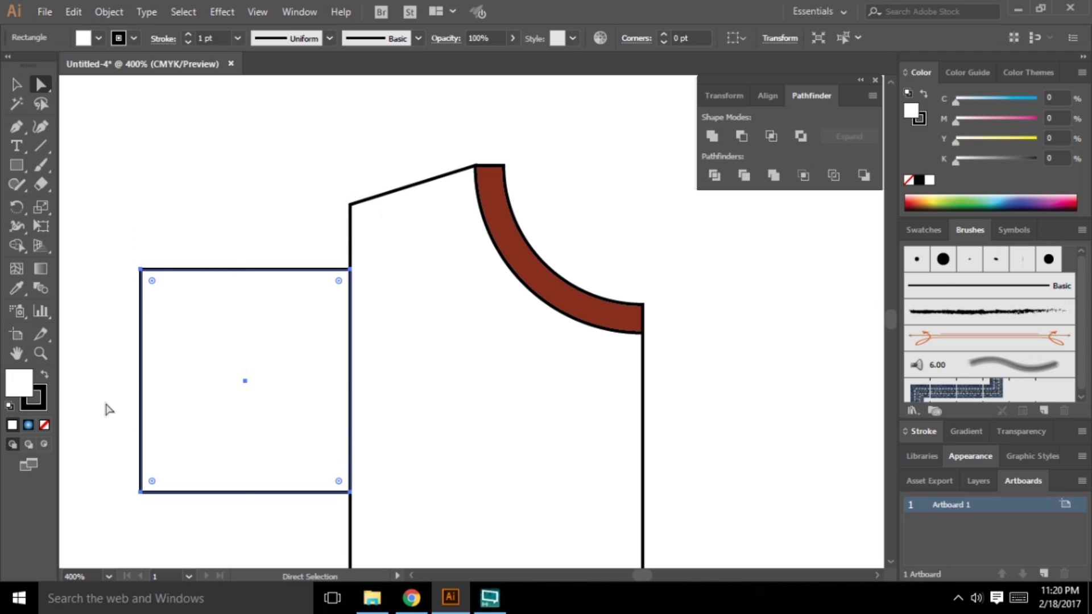
pyautogui.hotkey('ctrl', 'z')
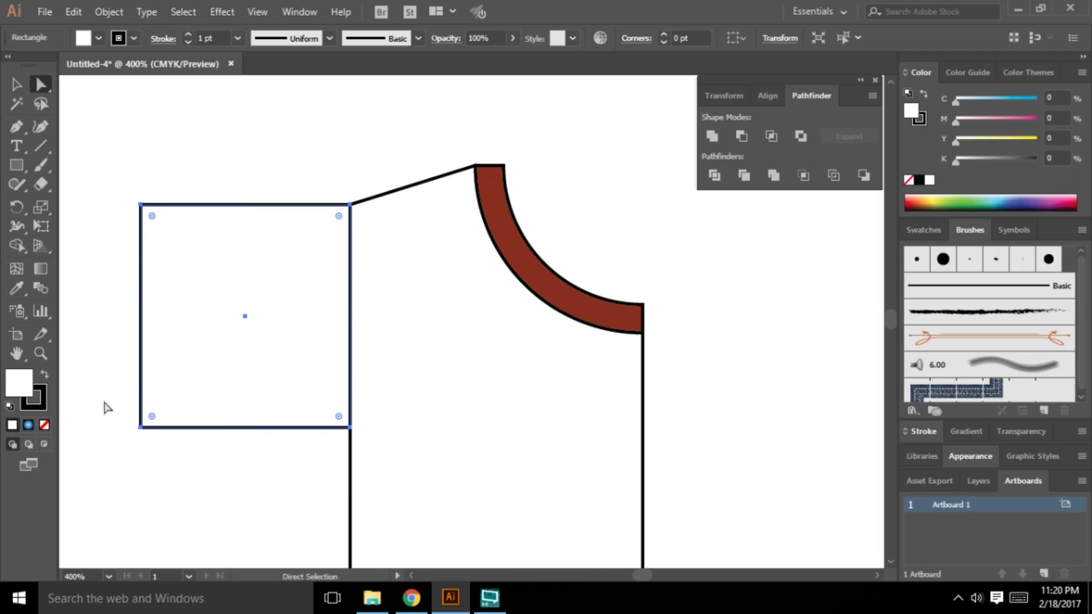
pyautogui.click(141, 208)
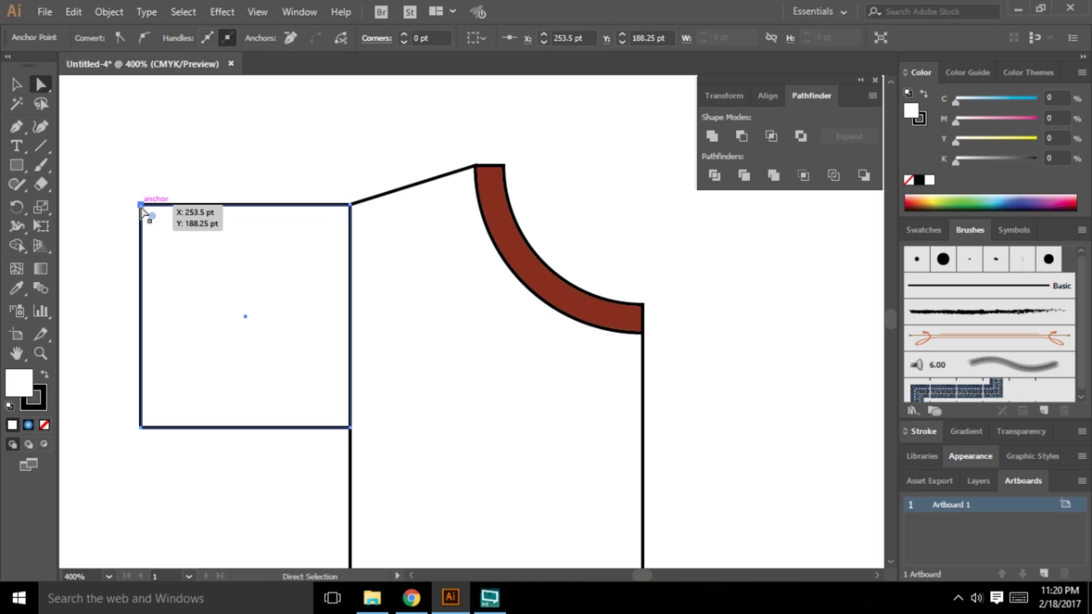
pyautogui.moveTo(142, 207); pyautogui.dragTo(151, 295)
pyautogui.moveTo(142, 427); pyautogui.dragTo(196, 466)
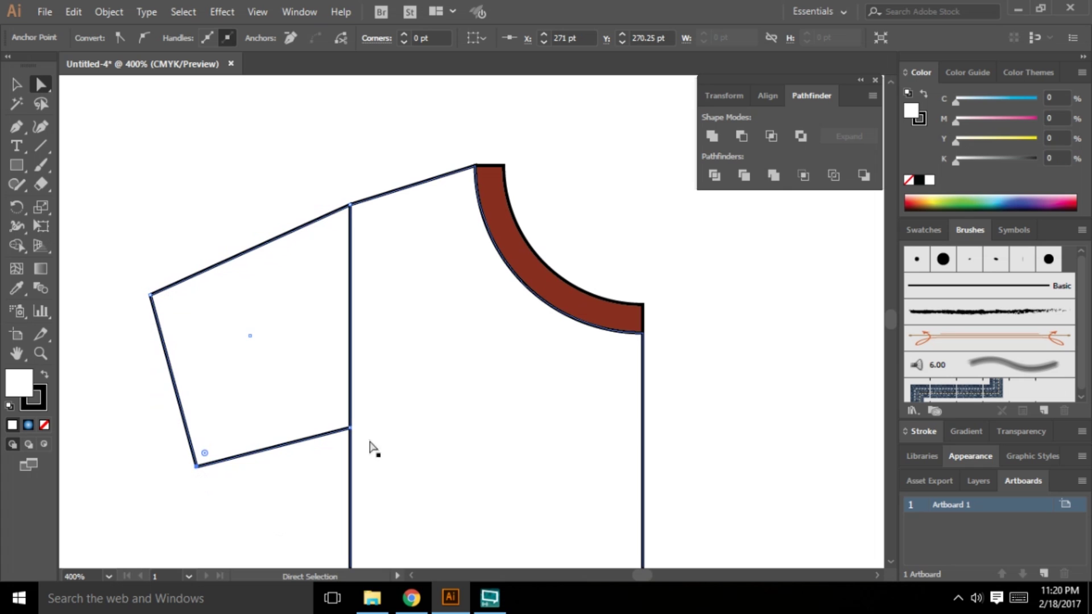
# Step: Move the sleeve's outer lower corner to X 268 pt, Y 264 pt, and deselect the sleeve
pyautogui.scroll(-3, 438, 390)
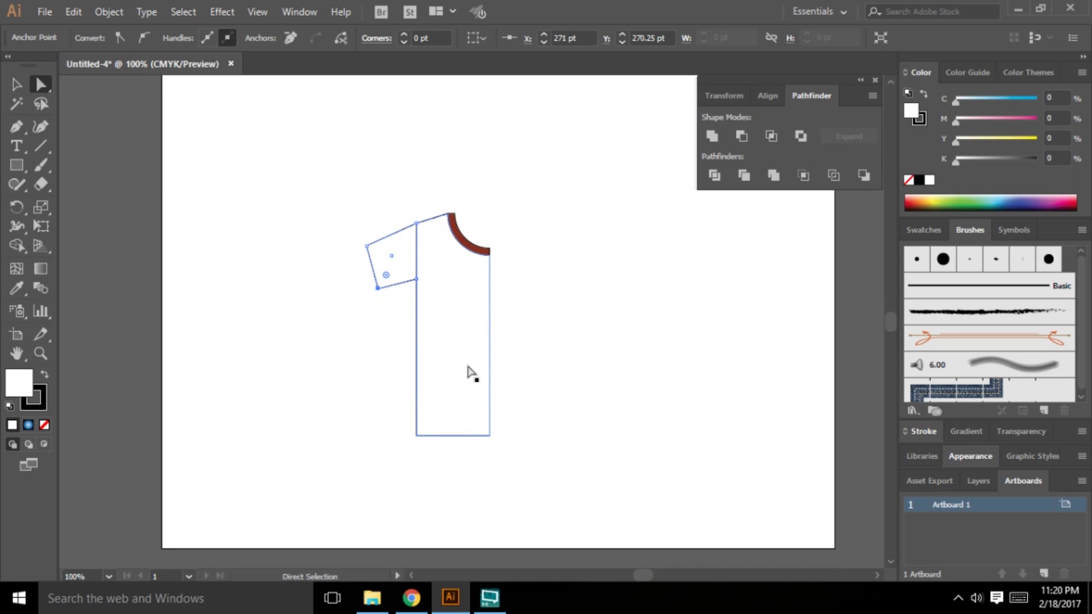
pyautogui.scroll(5, 411, 281)
pyautogui.scroll(-4, 674, 402)
pyautogui.scroll(-3, 506, 341)
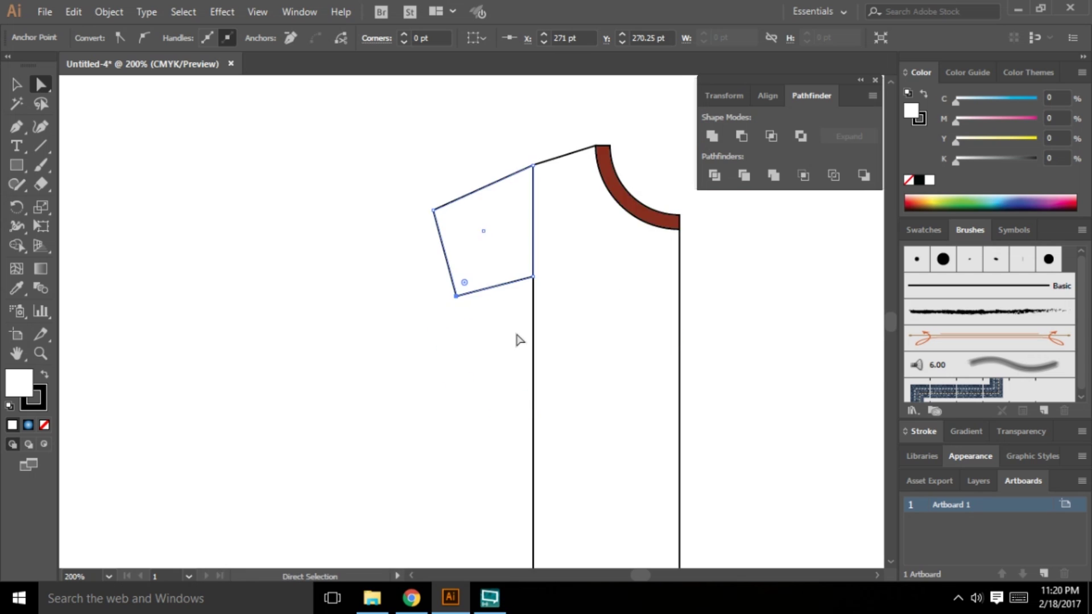
pyautogui.scroll(3, 540, 336)
pyautogui.scroll(2, 560, 302)
pyautogui.moveTo(356, 401); pyautogui.dragTo(347, 381)
pyautogui.scroll(-4, 321, 391)
pyautogui.scroll(-3, 385, 419)
pyautogui.scroll(2, 383, 263)
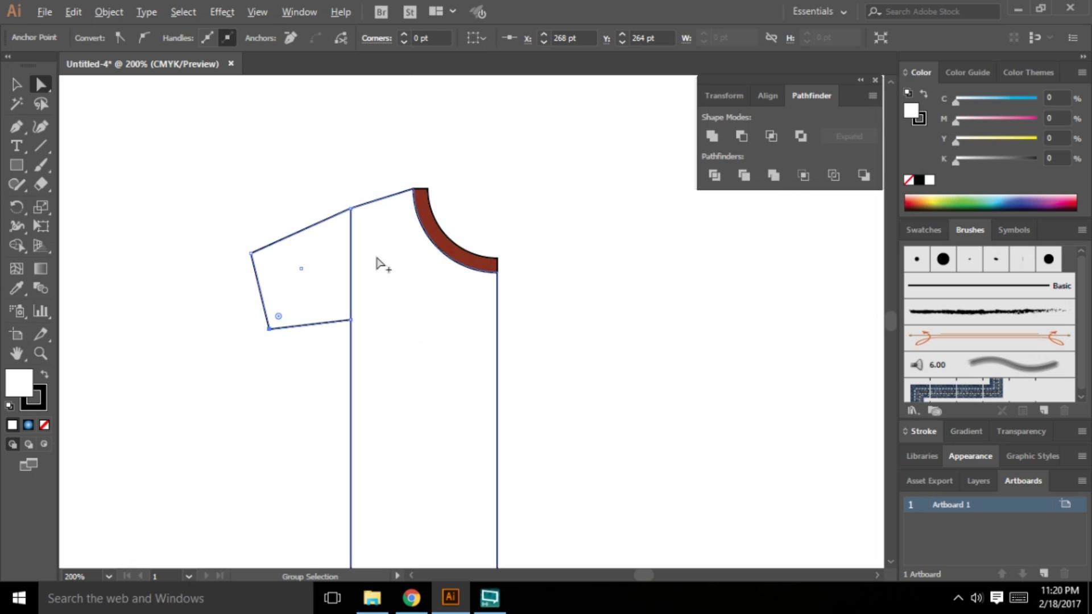
pyautogui.scroll(2, 347, 278)
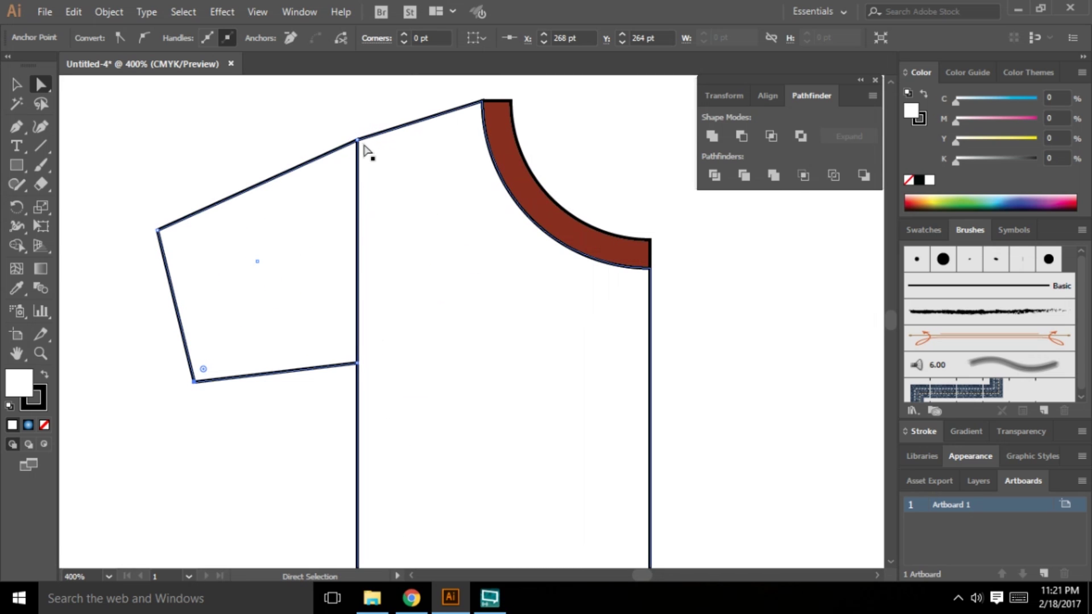
pyautogui.moveTo(358, 141); pyautogui.dragTo(358, 141)
pyautogui.click(16, 84)
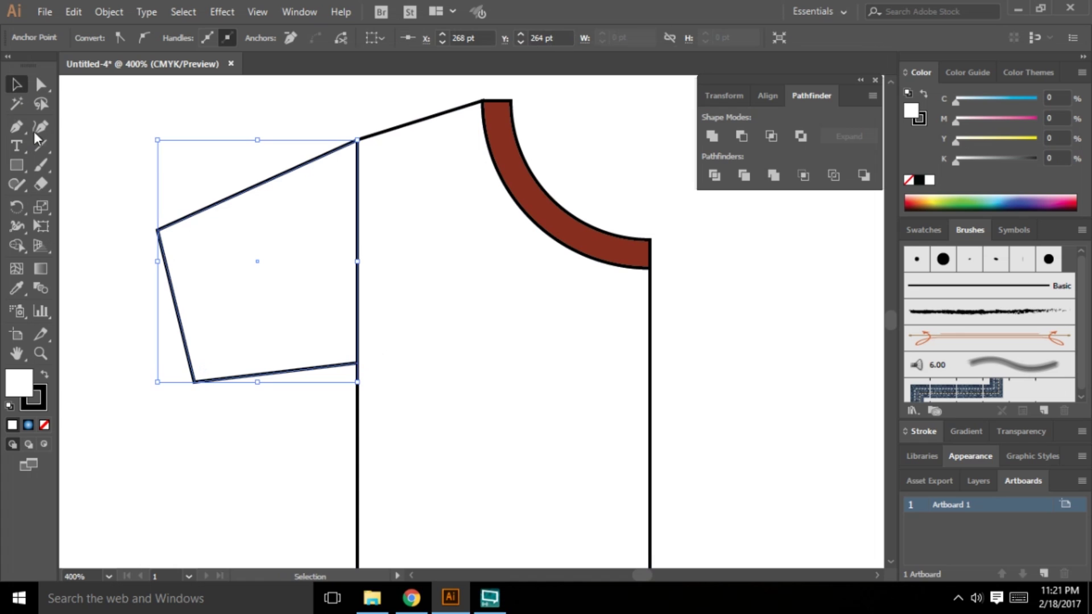
pyautogui.click(173, 144)
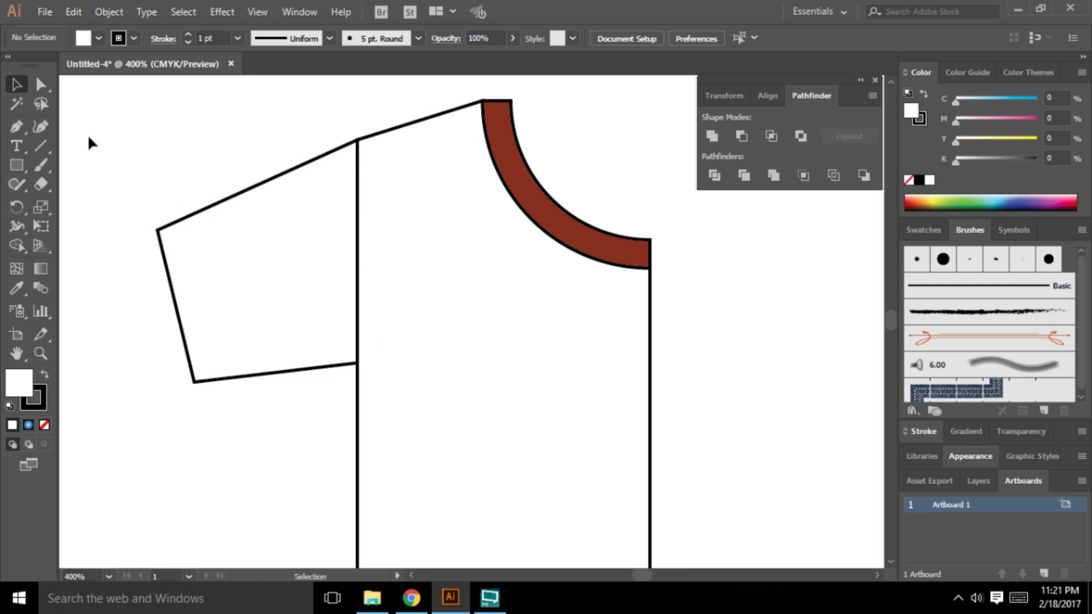
# Step: Add an anchor point midway along the sleeve's inner edge and move it into the body to about X 326.84 pt, Y 220.35 pt
pyautogui.click(22, 126)
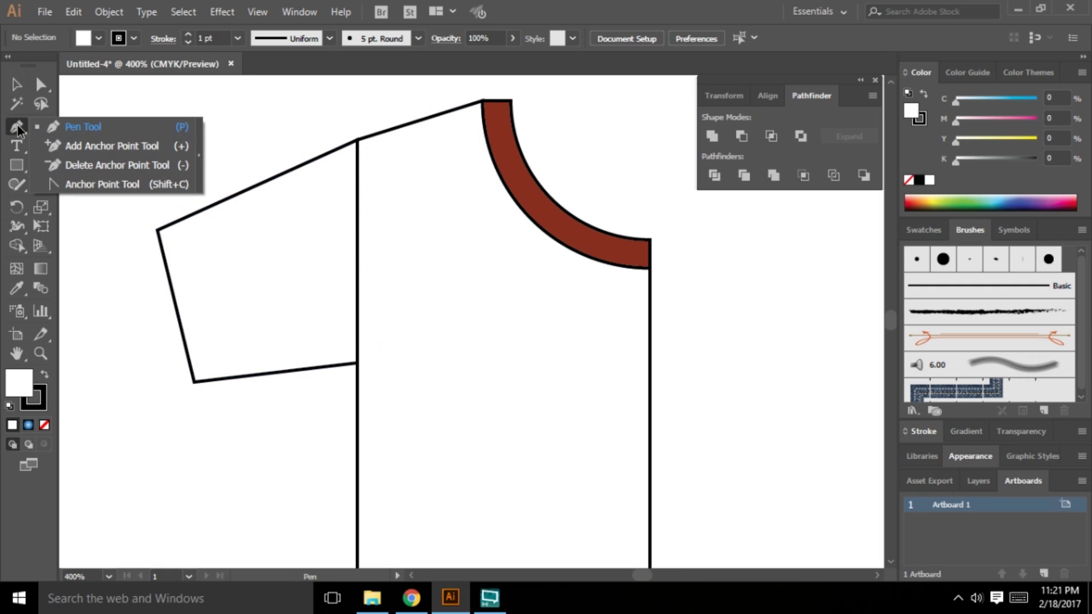
pyautogui.click(99, 150)
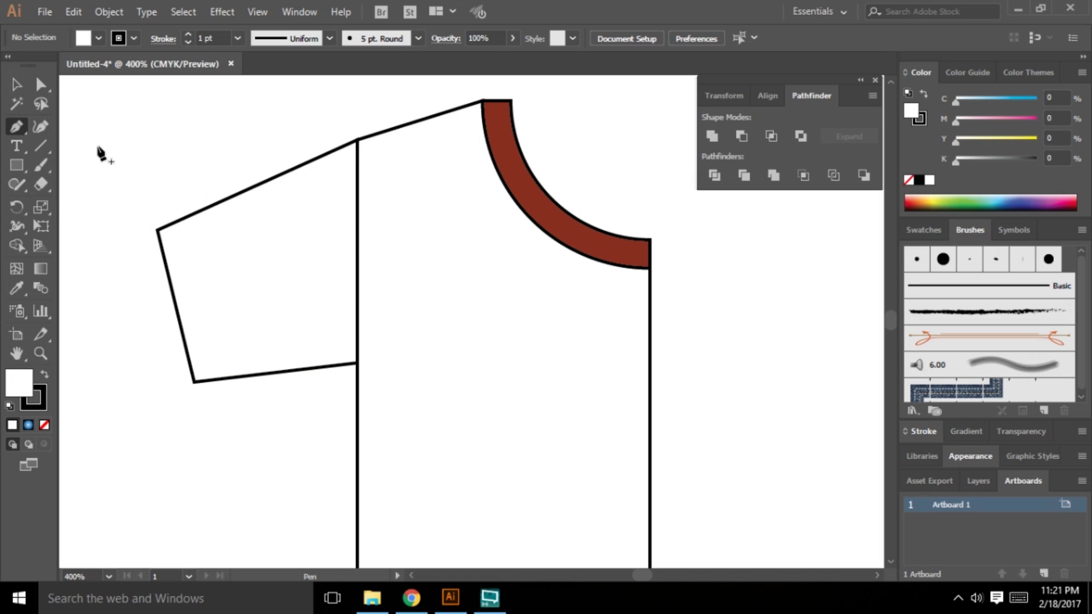
pyautogui.click(357, 251)
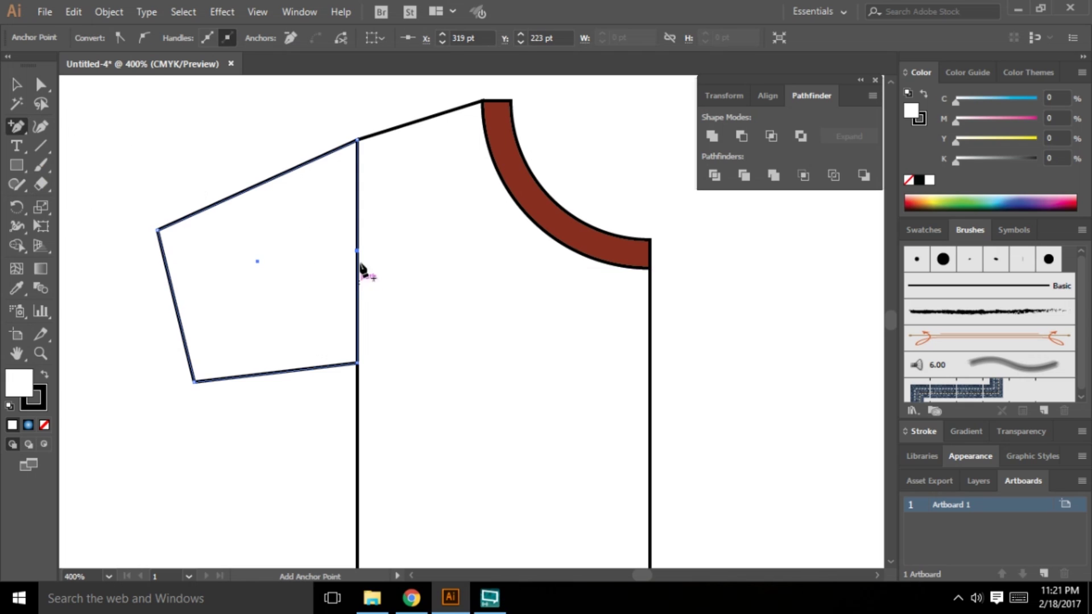
pyautogui.click(43, 87)
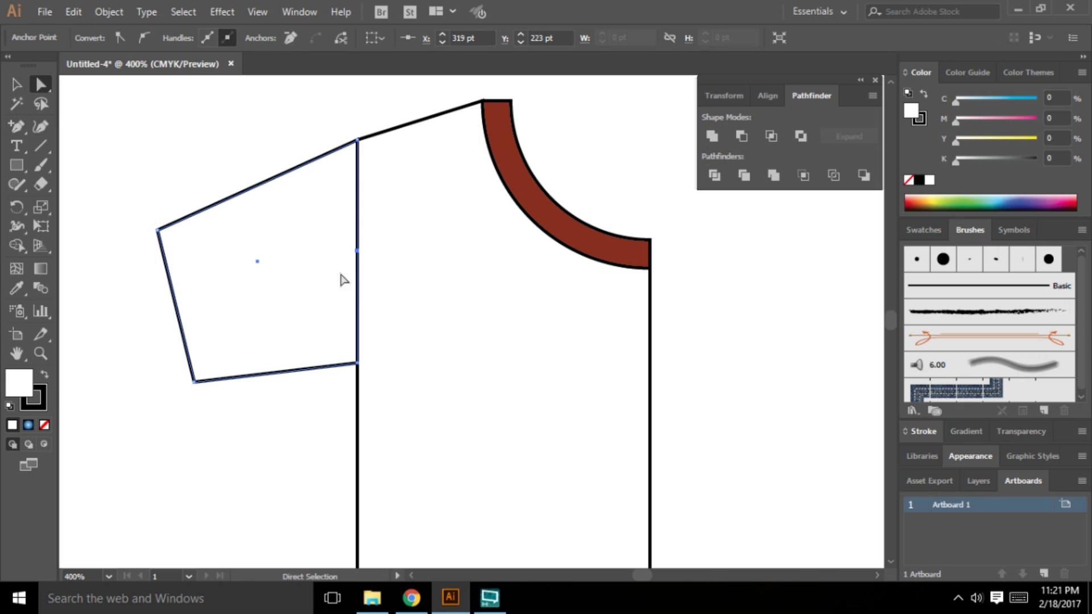
pyautogui.moveTo(358, 251); pyautogui.dragTo(385, 246)
pyautogui.scroll(2, 361, 391)
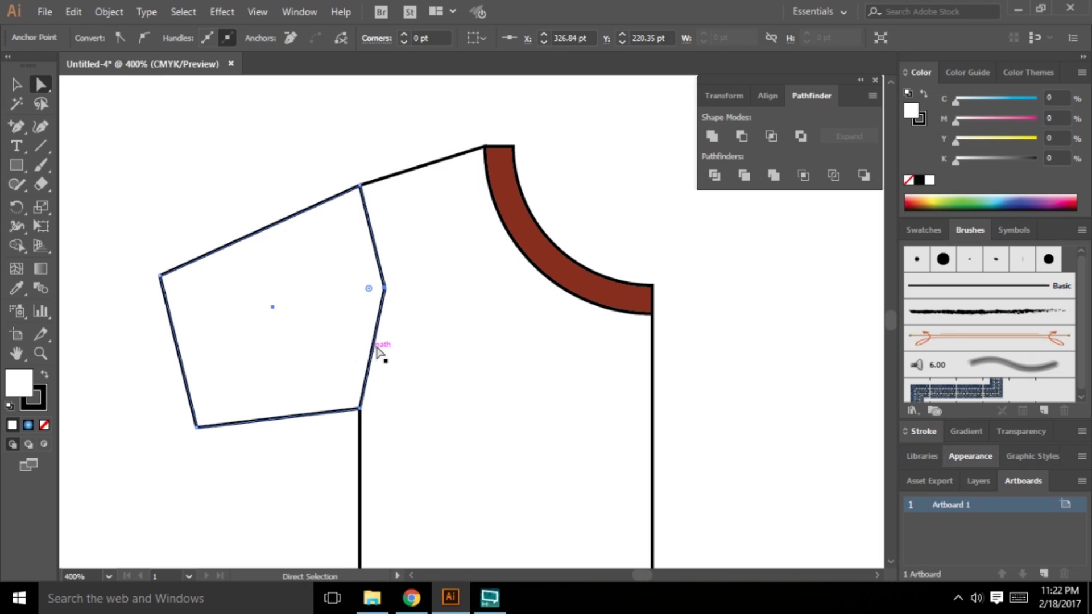
# Step: Add a second anchor point on the lower part of the sleeve's inner edge and move it to X 329.75 pt, Y 245.75 pt
pyautogui.moveTo(15, 129); pyautogui.dragTo(111, 142)
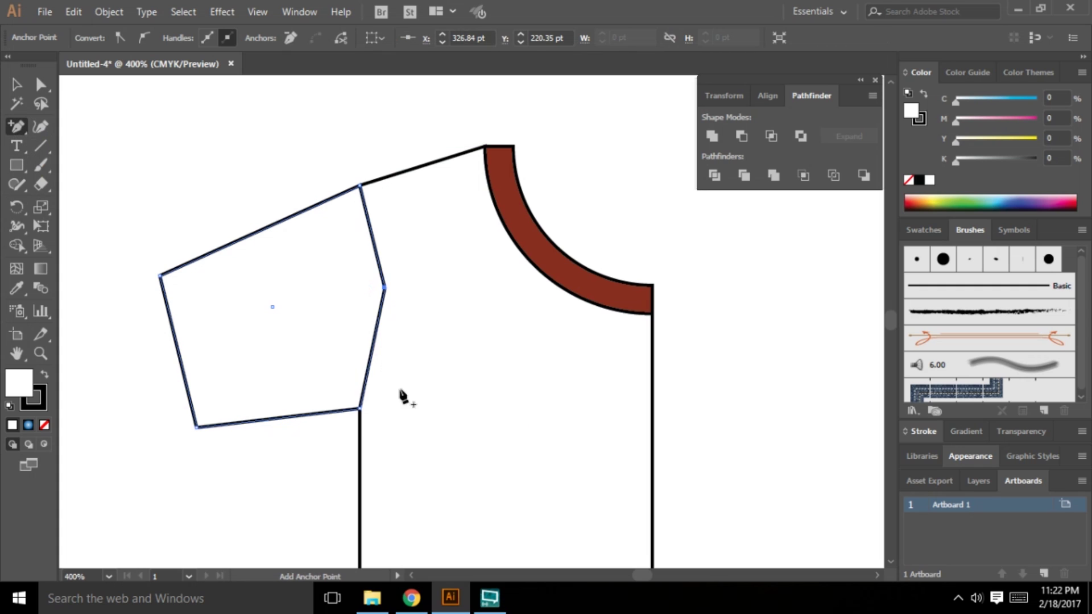
pyautogui.click(372, 351)
pyautogui.click(40, 84)
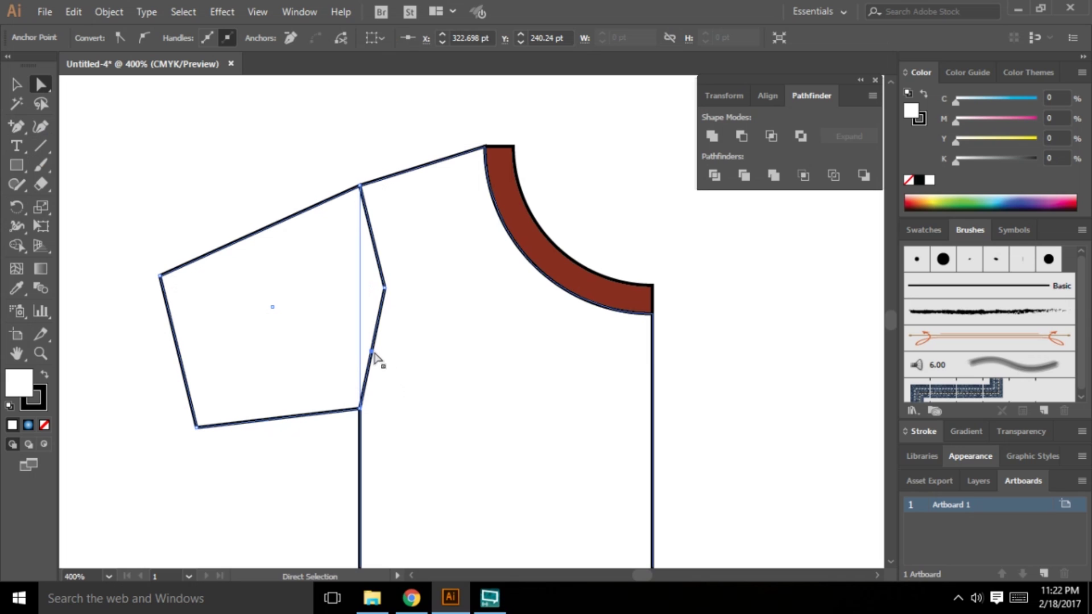
pyautogui.moveTo(373, 353); pyautogui.dragTo(394, 371)
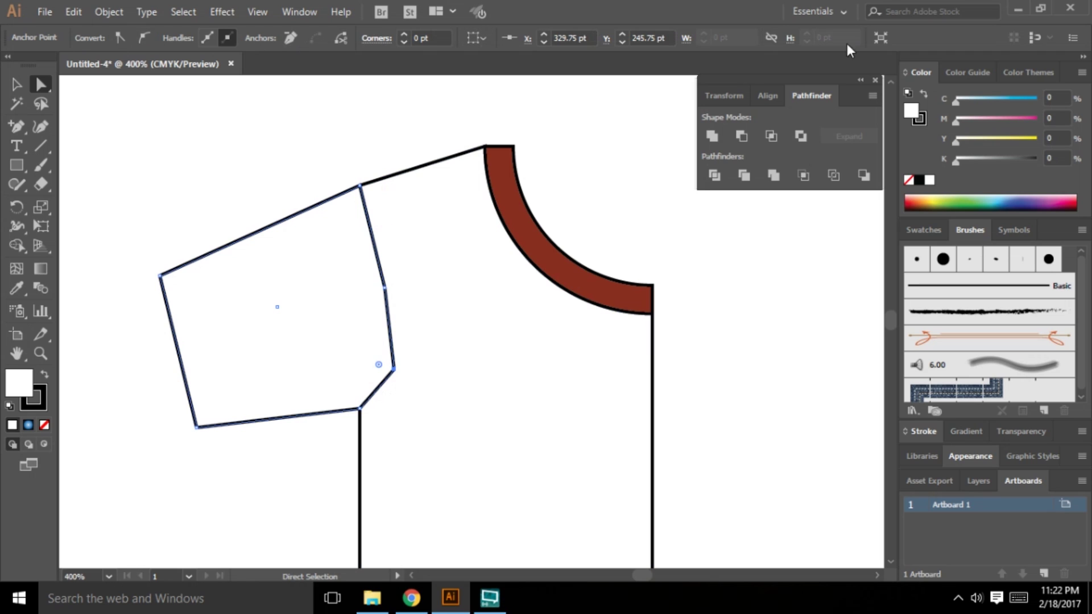
# Step: Convert the sleeve's lower inner anchor point to smooth and adjust its handles to round the edge toward the underarm
pyautogui.click(143, 38)
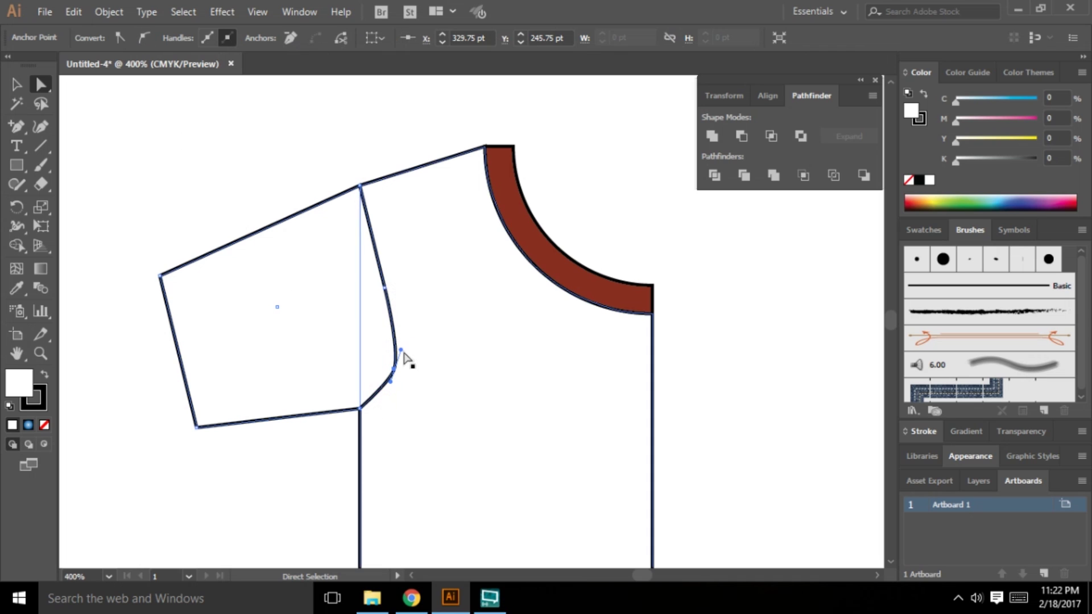
pyautogui.moveTo(400, 351); pyautogui.dragTo(402, 337)
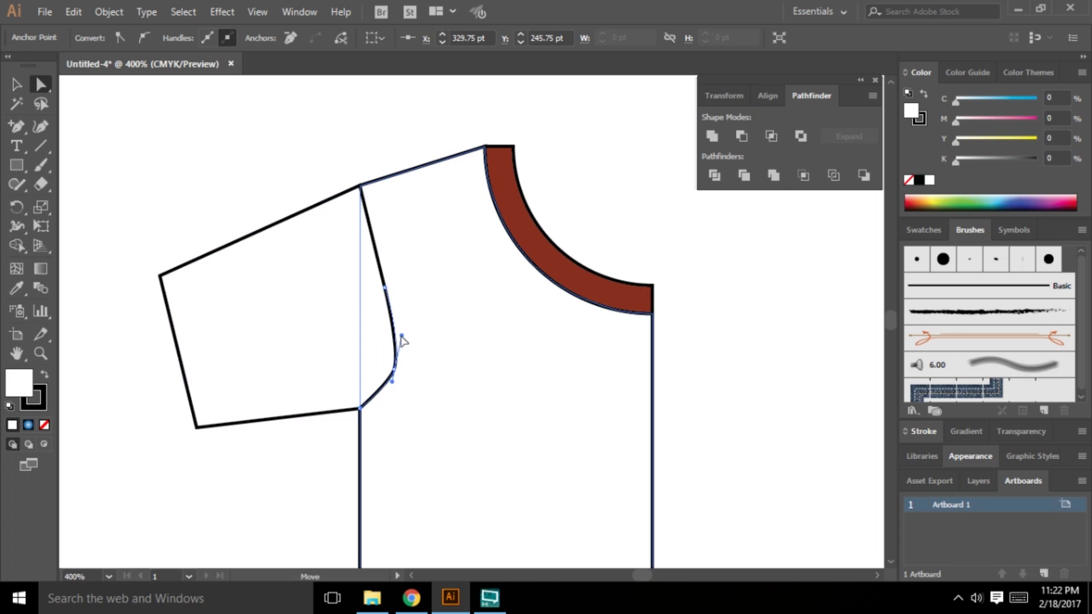
pyautogui.moveTo(392, 381); pyautogui.dragTo(386, 411)
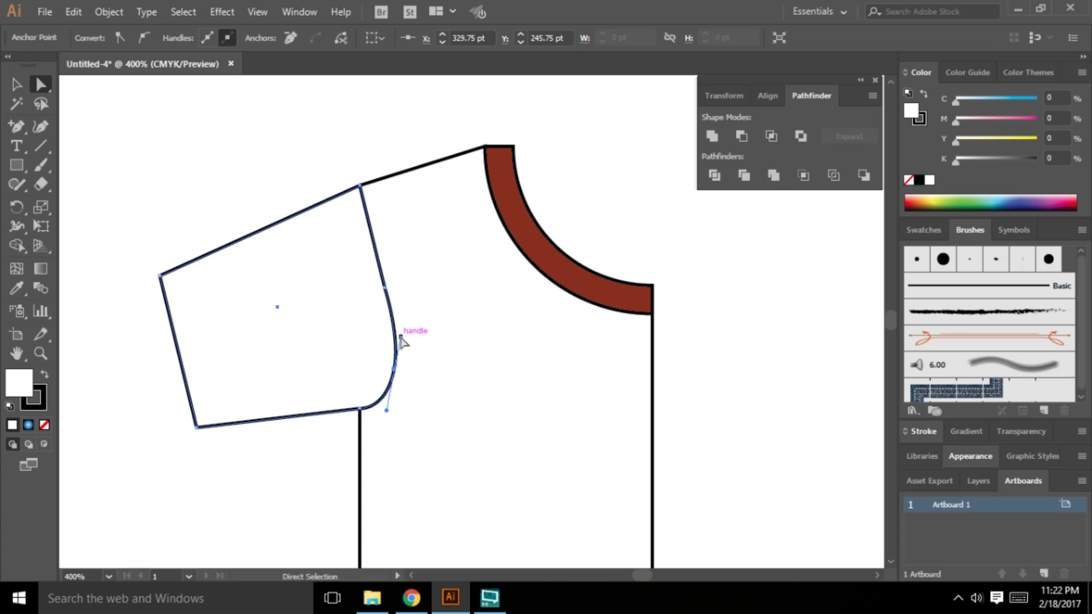
pyautogui.moveTo(401, 336); pyautogui.dragTo(394, 317)
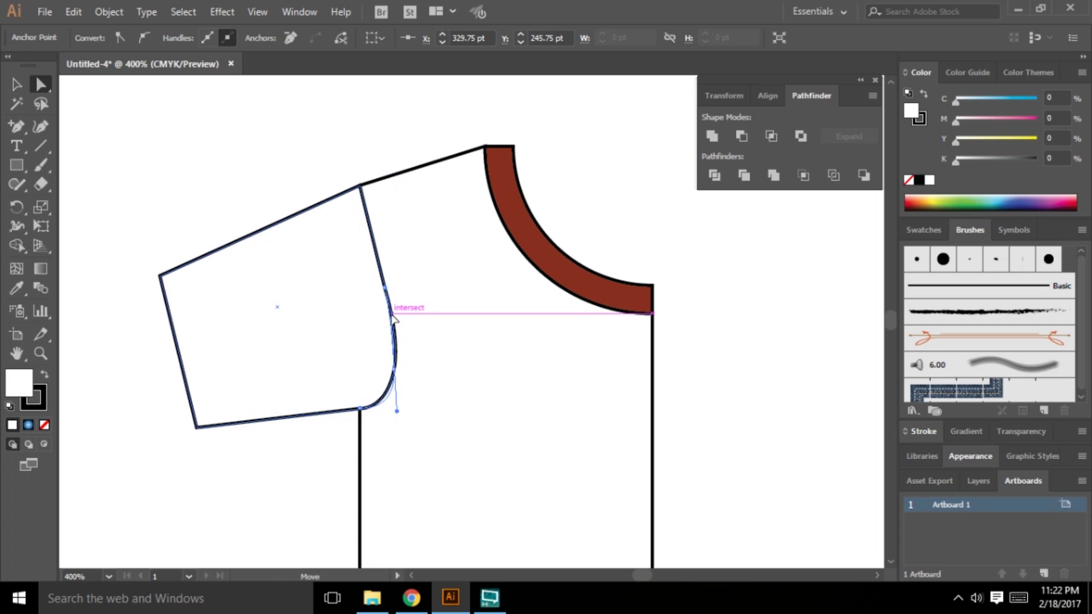
# Step: Move the smooth anchor point to X 332.25 pt, Y 242 pt, align its upper handle with the straight inner edge, and deselect the sleeve
pyautogui.moveTo(398, 370); pyautogui.dragTo(402, 358)
pyautogui.moveTo(400, 304); pyautogui.dragTo(391, 316)
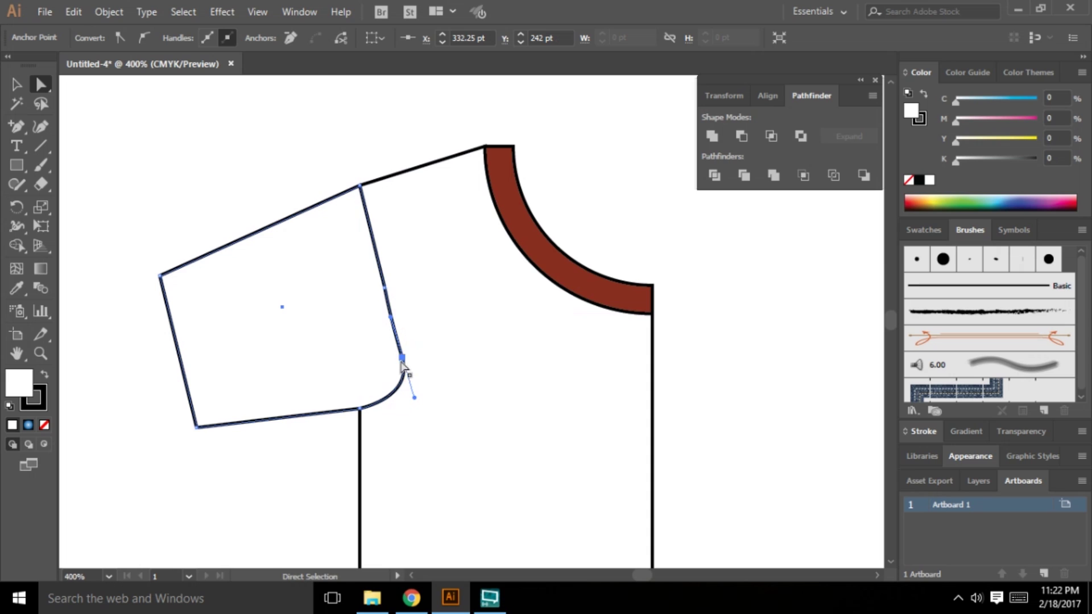
pyautogui.keyDown('alt'); pyautogui.scroll(3, 402, 366); pyautogui.keyUp('alt')
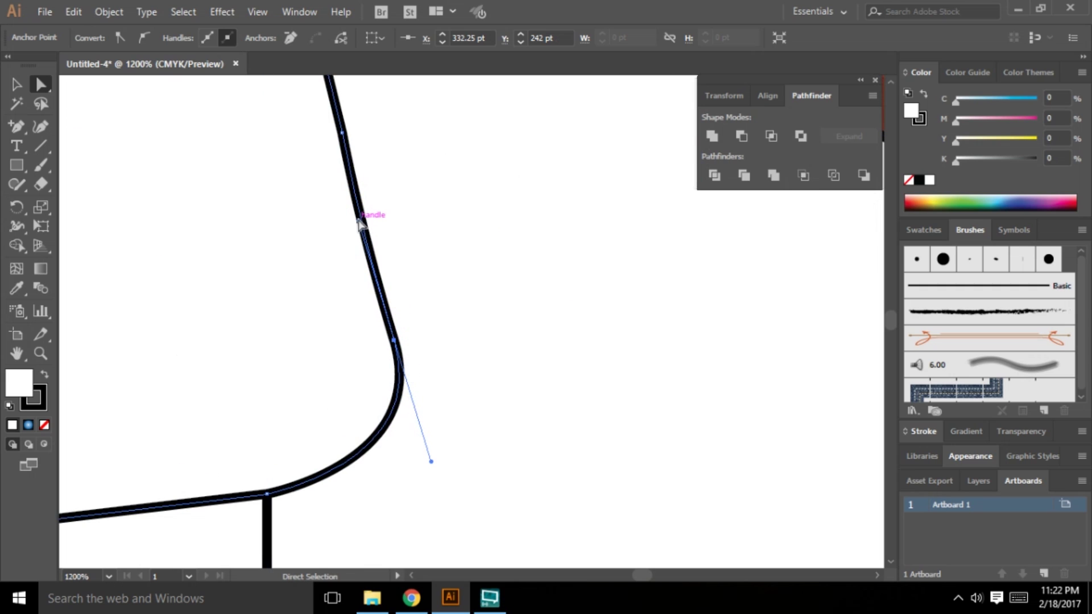
pyautogui.moveTo(360, 223); pyautogui.dragTo(364, 214)
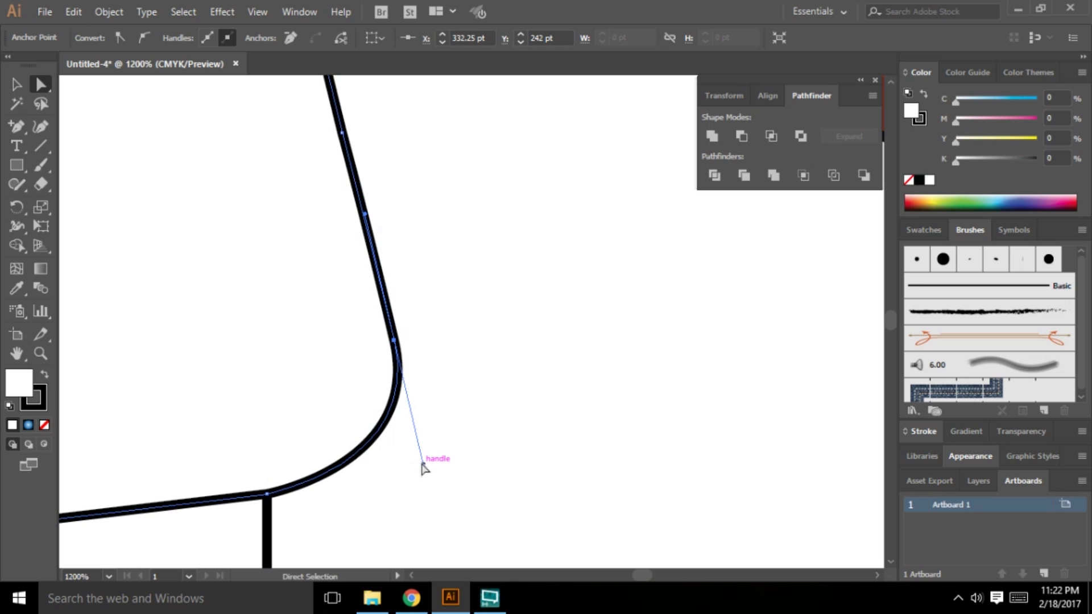
pyautogui.keyDown('alt'); pyautogui.scroll(-3, 423, 466); pyautogui.keyUp('alt')
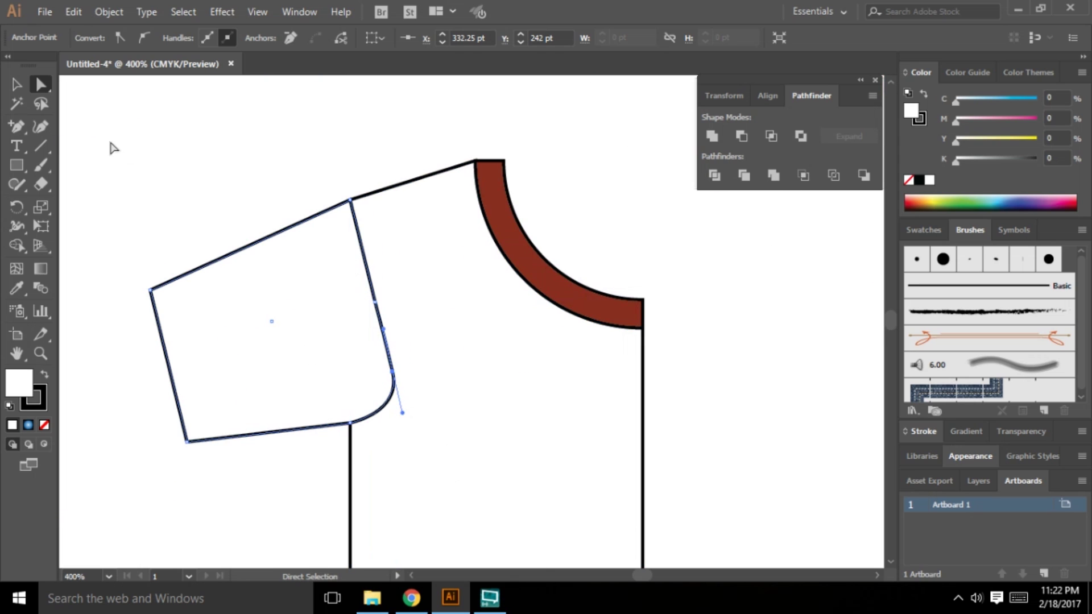
pyautogui.click(16, 85)
pyautogui.click(152, 176)
pyautogui.keyDown('alt'); pyautogui.scroll(-3, 319, 244); pyautogui.keyUp('alt')
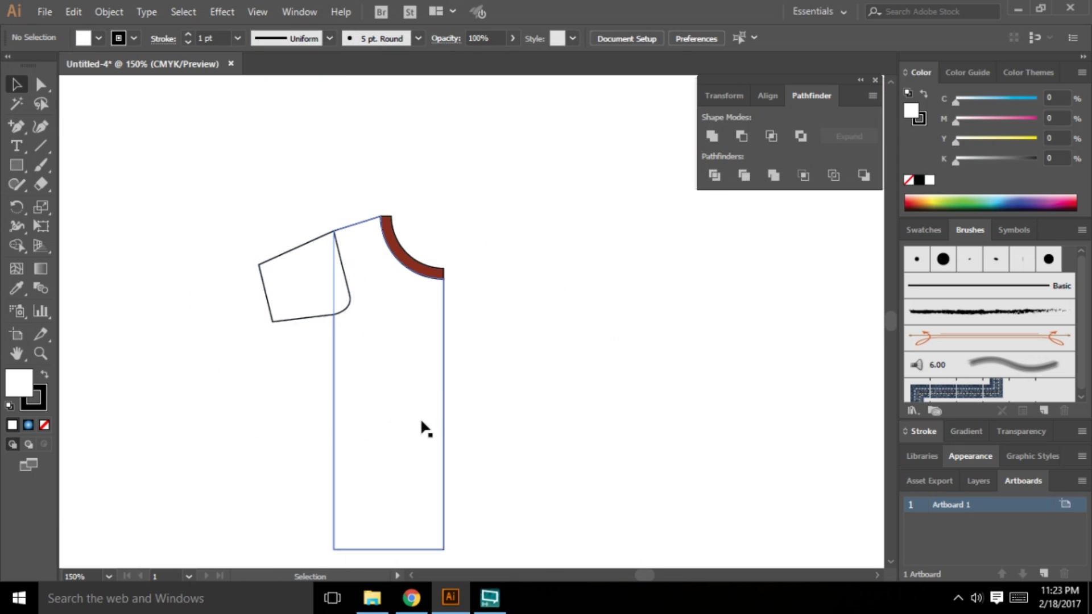
# Step: Shift both inner-edge anchor points outward together, placing the lower at X 327.667 pt, Y 242.667 pt, and the upper at X 322.26 pt, Y 221.02 pt
pyautogui.keyDown('alt'); pyautogui.scroll(3, 375, 318); pyautogui.keyUp('alt')
pyautogui.keyDown('alt'); pyautogui.scroll(4, 341, 307); pyautogui.keyUp('alt')
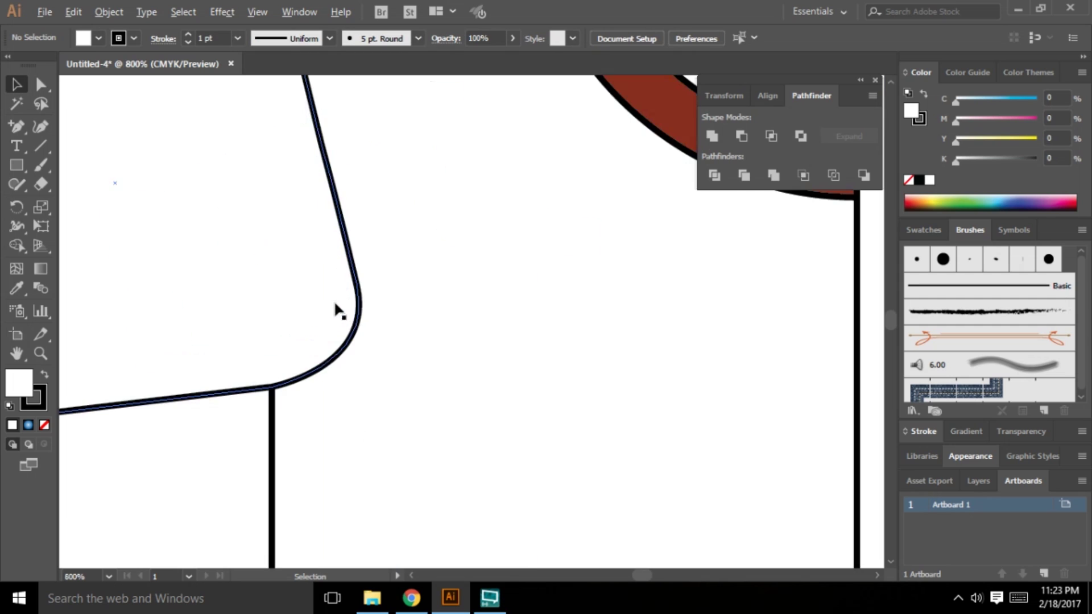
pyautogui.click(358, 296)
pyautogui.click(41, 84)
pyautogui.keyDown('alt'); pyautogui.scroll(-1, 365, 324); pyautogui.keyUp('alt')
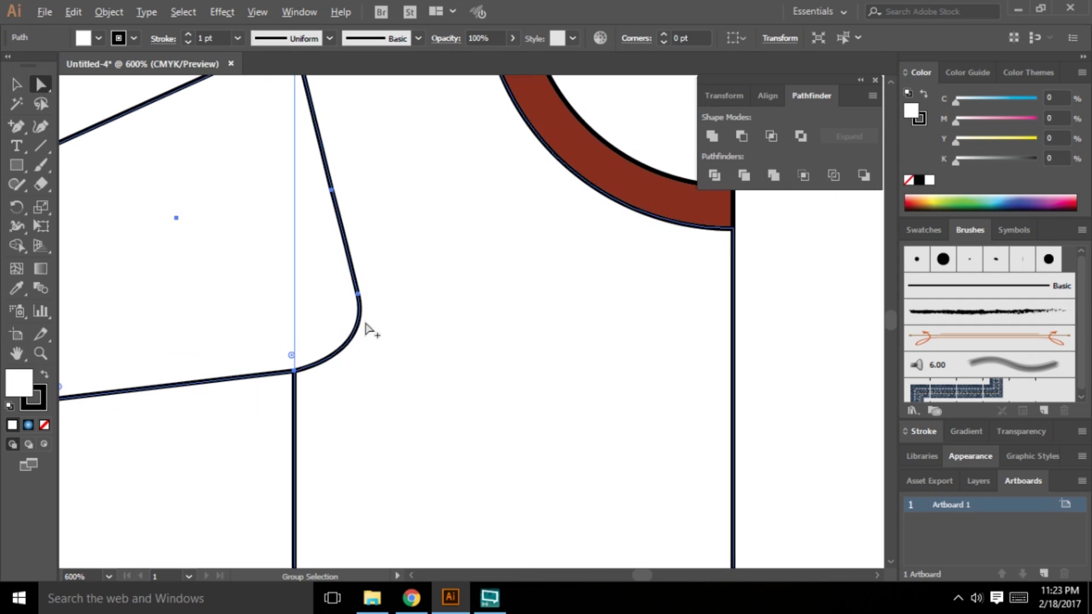
pyautogui.click(330, 188)
pyautogui.keyDown('shift'); pyautogui.click(358, 294); pyautogui.keyUp('shift')
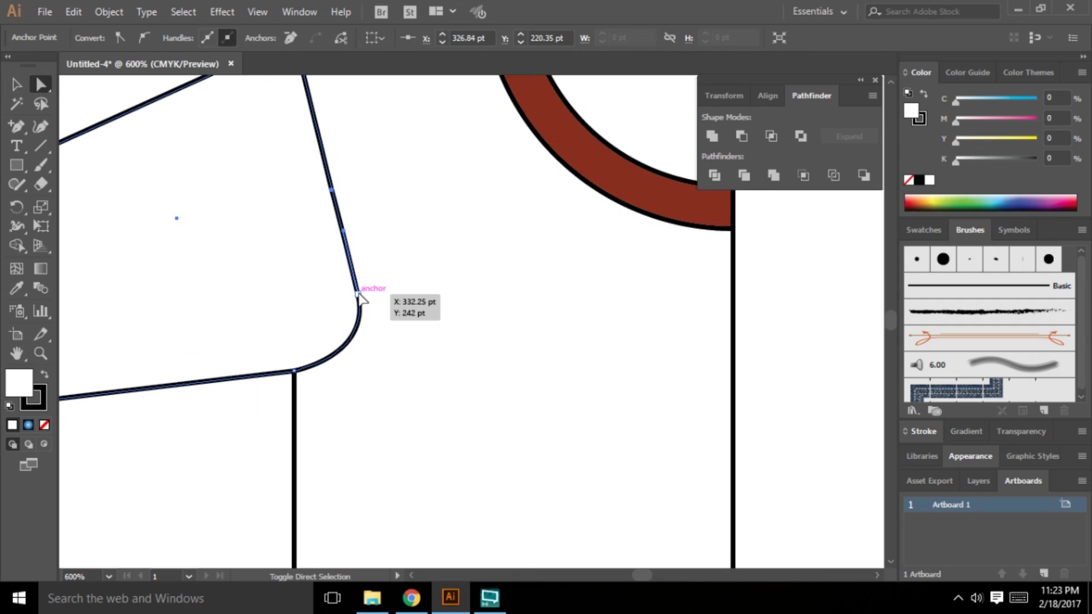
pyautogui.moveTo(358, 295); pyautogui.dragTo(336, 297)
pyautogui.click(125, 89)
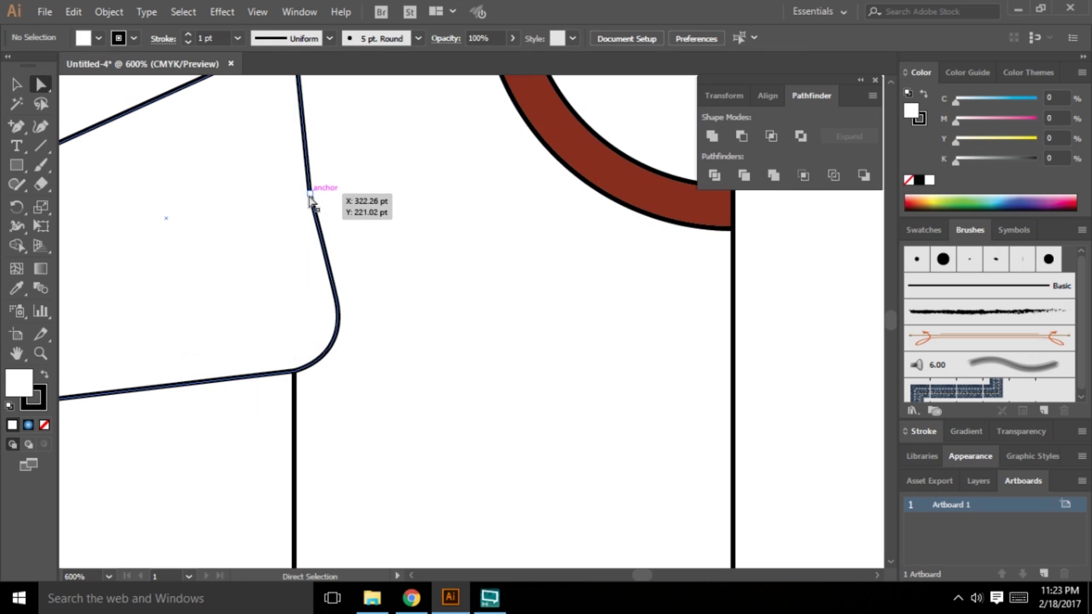
# Step: Move the sleeve's upper inner anchor point slightly back into the body and adjust the lower point's upper handle to smooth the edge
pyautogui.click(310, 194)
pyautogui.moveTo(309, 193); pyautogui.dragTo(324, 194)
pyautogui.click(337, 297)
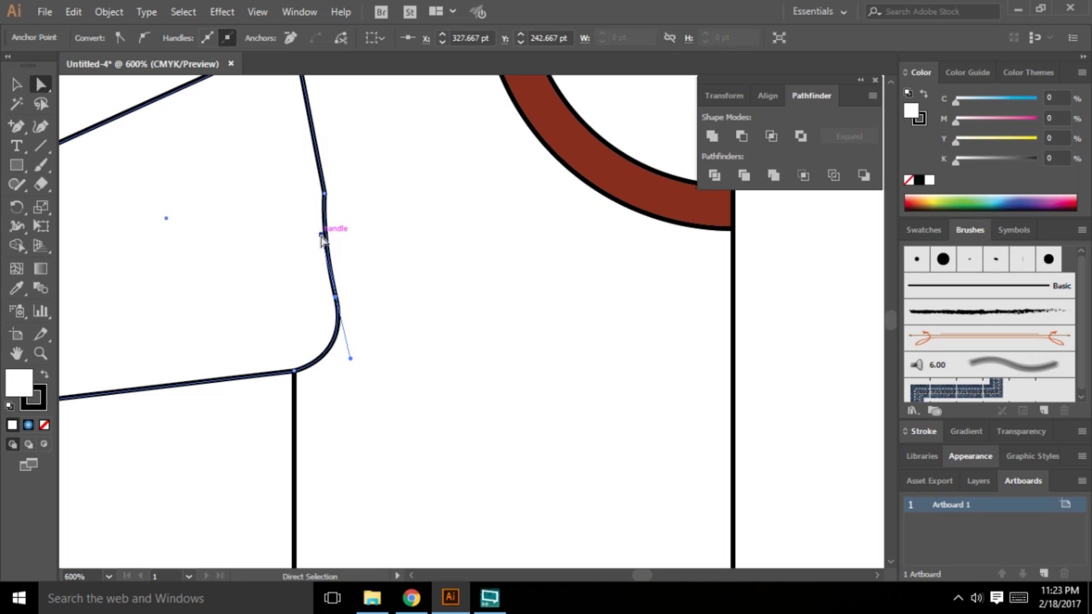
pyautogui.moveTo(330, 236); pyautogui.dragTo(332, 238)
# Step: Refine the sleeve's inner curve with the lower anchor at X 329.875 pt, Y 243.25 pt and the upper at X 325.75 pt, Y 218.5 pt
pyautogui.scroll(-3, 378, 346)
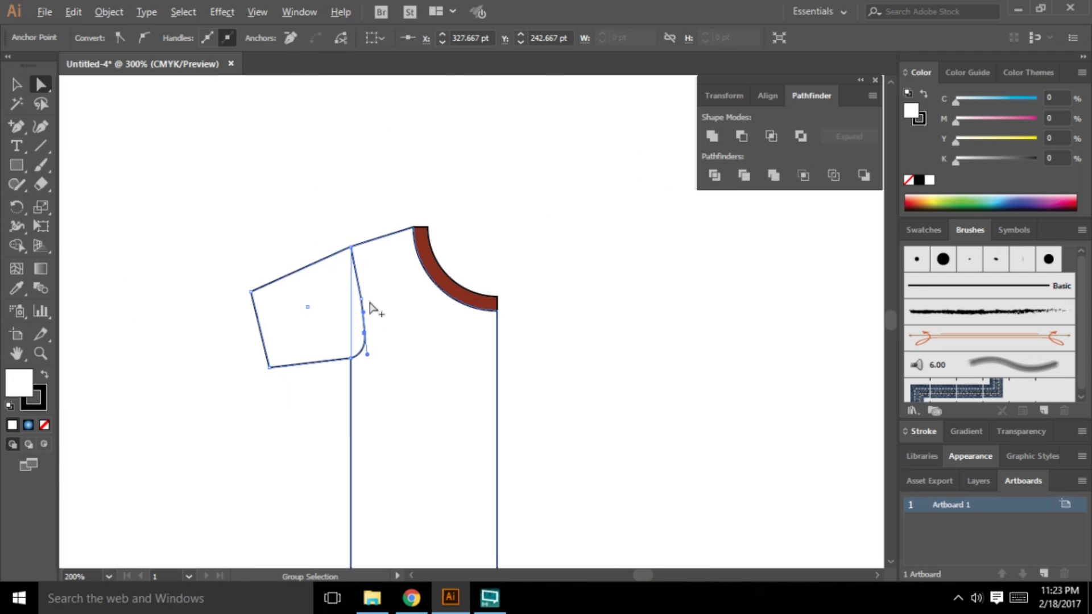
pyautogui.scroll(4, 366, 307)
pyautogui.moveTo(337, 284); pyautogui.dragTo(327, 239)
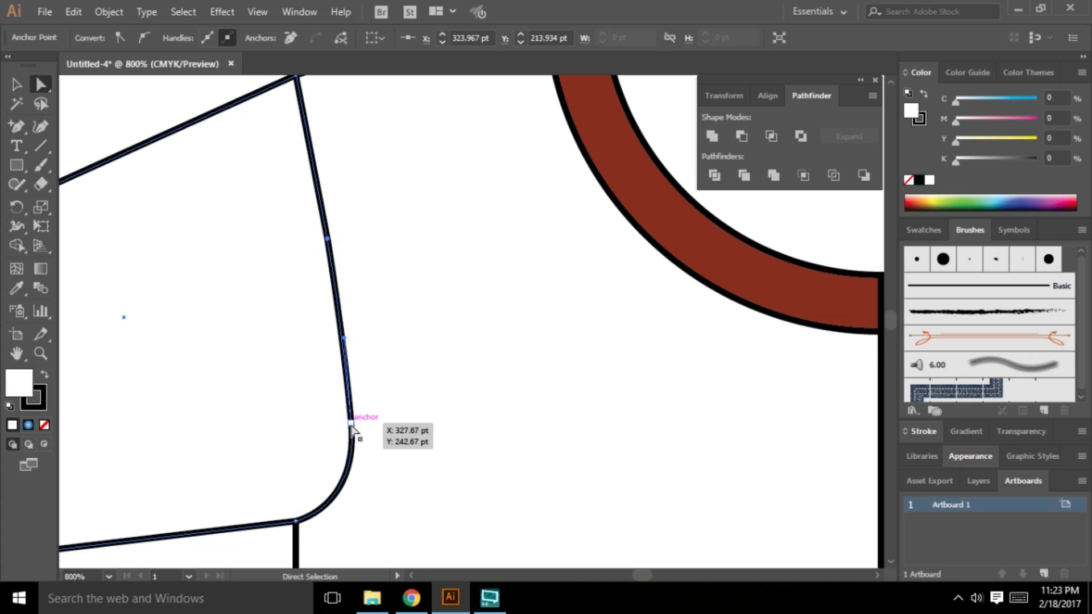
pyautogui.moveTo(354, 425); pyautogui.dragTo(368, 429)
pyautogui.moveTo(333, 249); pyautogui.dragTo(339, 270)
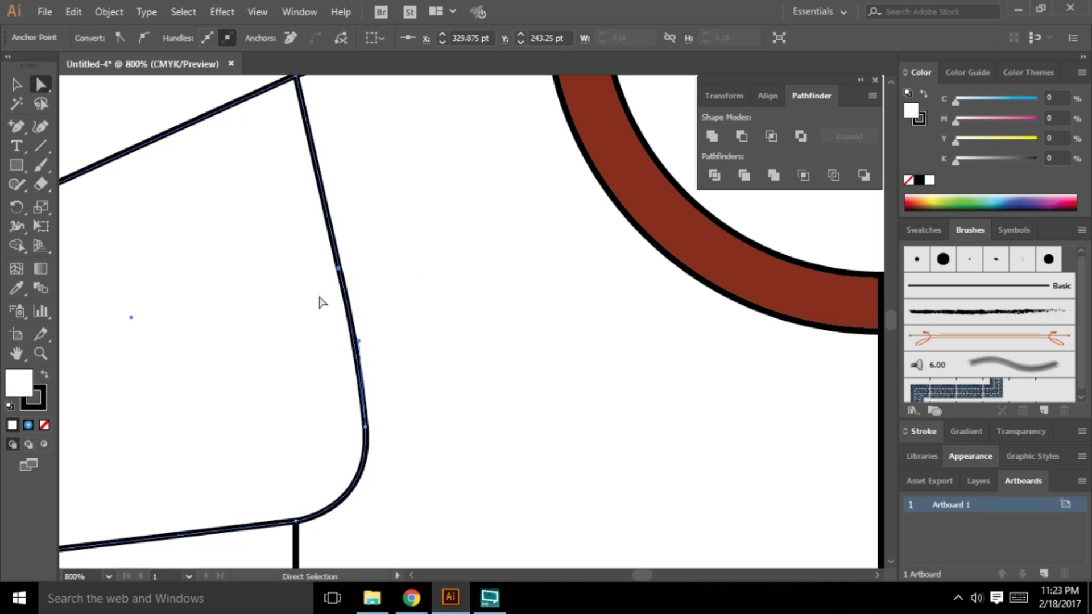
pyautogui.scroll(-2, 367, 358)
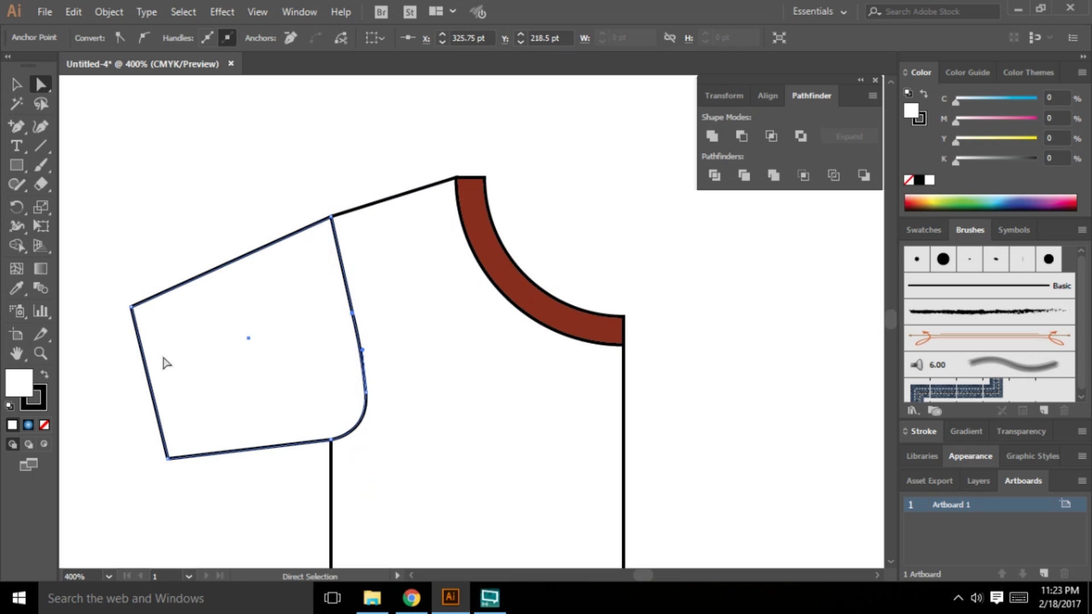
pyautogui.click(16, 84)
pyautogui.click(122, 169)
# Step: Examine the half shirt's overall outline and how the collar band's upper end meets the shoulder line
pyautogui.scroll(-2, 276, 245)
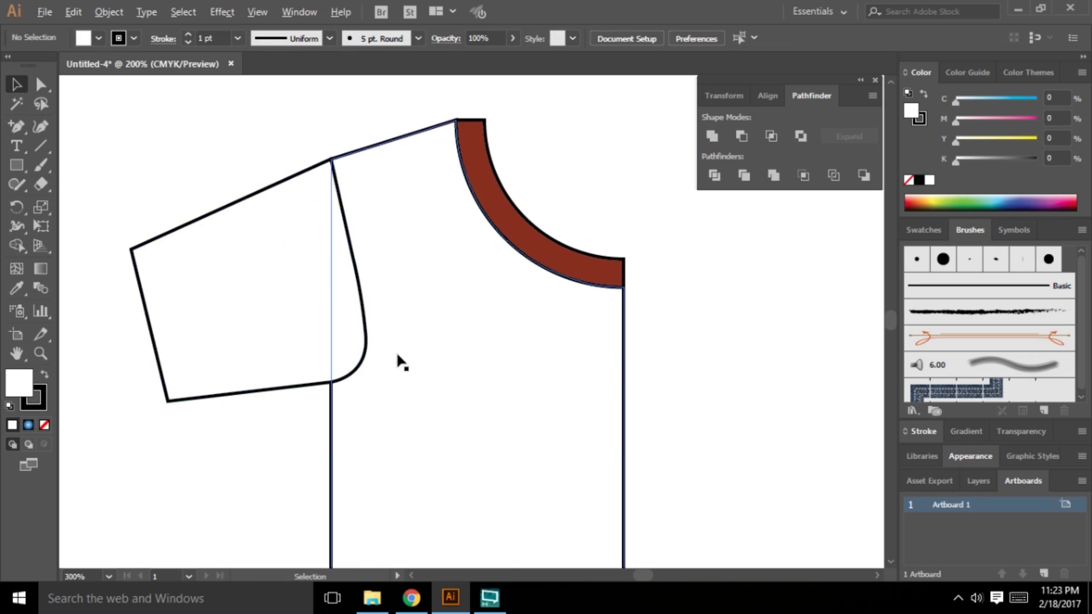
pyautogui.scroll(-2, 395, 341)
pyautogui.scroll(-1, 319, 284)
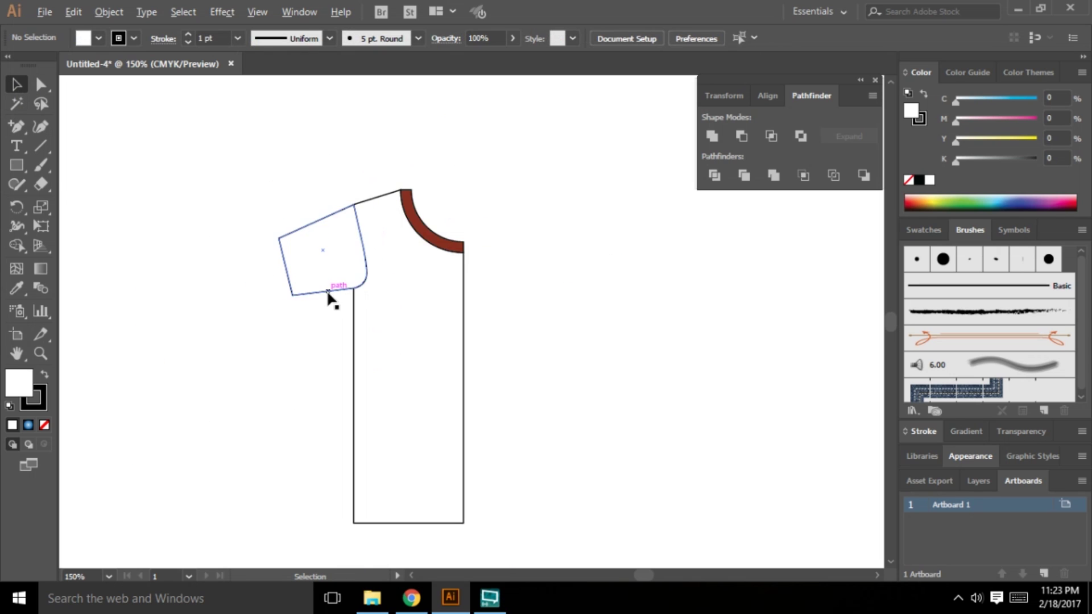
pyautogui.scroll(2, 370, 393)
pyautogui.scroll(-1, 365, 171)
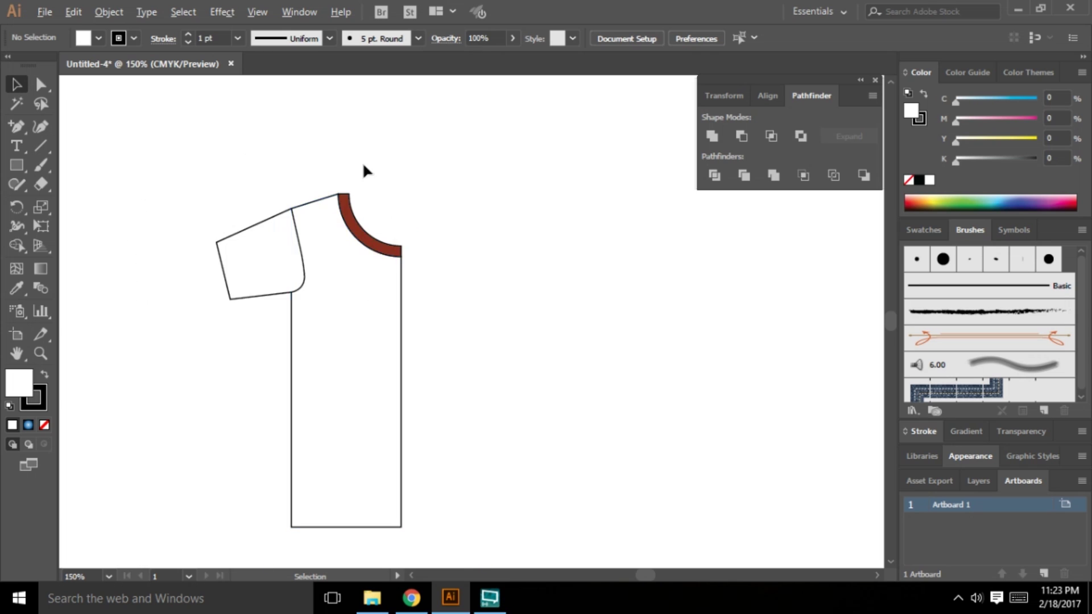
pyautogui.scroll(5, 366, 268)
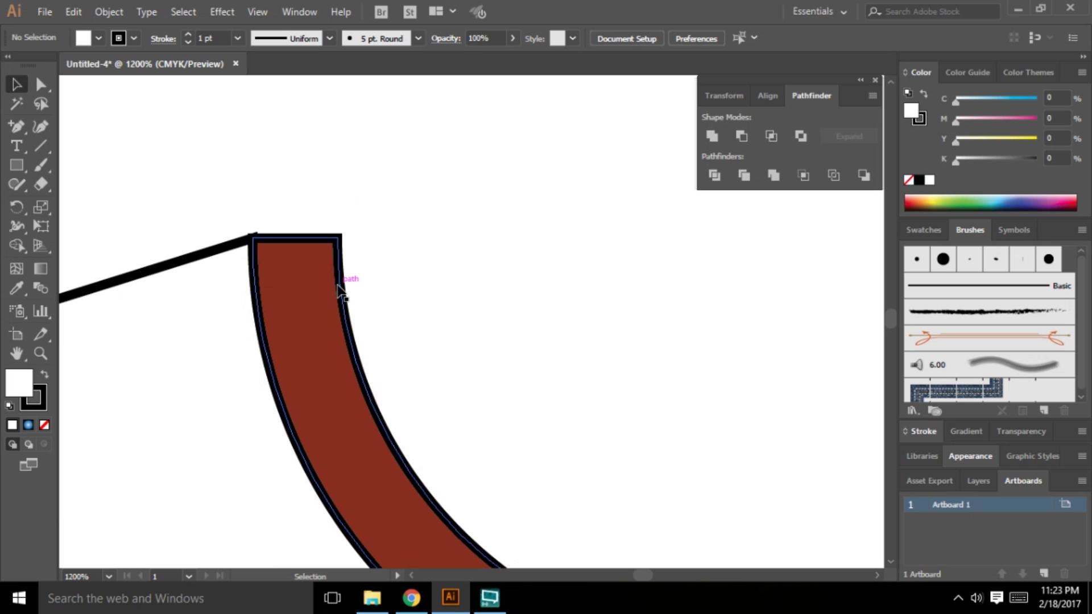
pyautogui.scroll(-3, 419, 275)
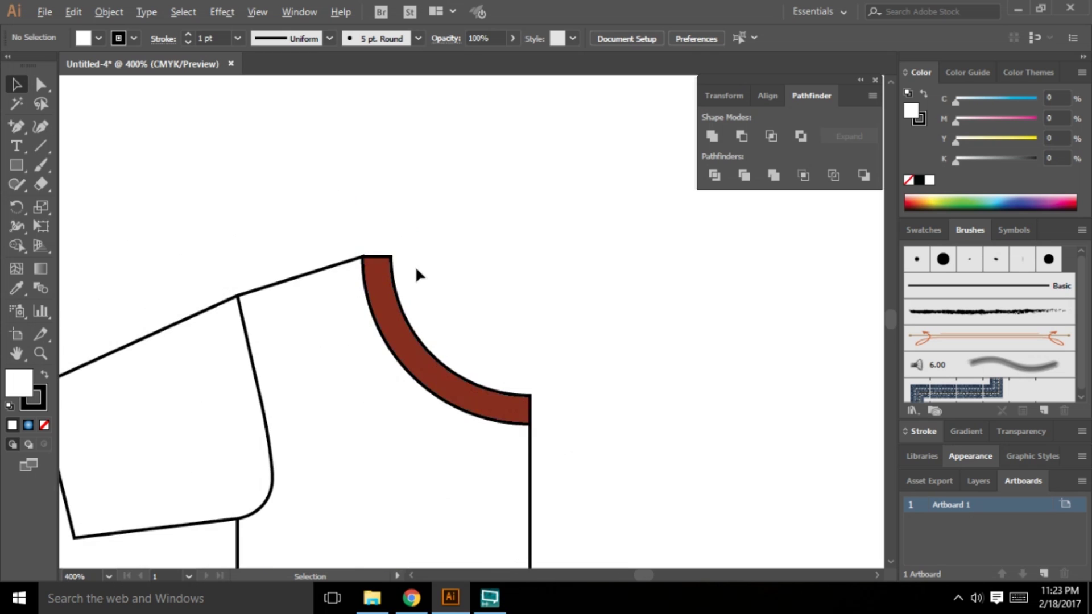
pyautogui.scroll(3, 390, 251)
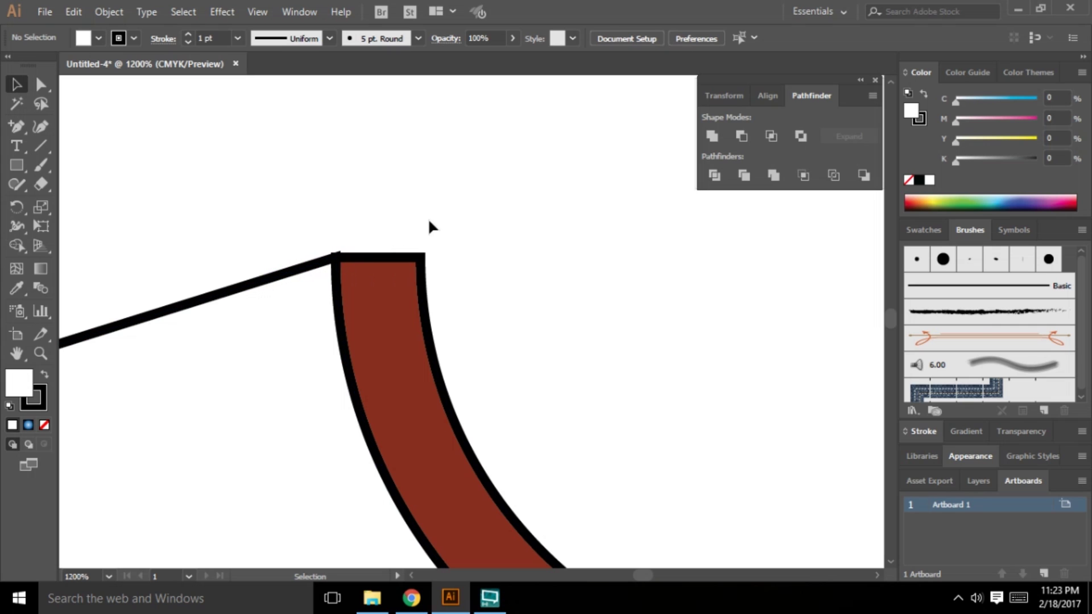
pyautogui.scroll(-3, 380, 316)
# Step: Add an anchor point on the collar band's top edge, move it to X 367.151 pt, Y 173.428 pt to continue the shoulder slope, and deselect
pyautogui.scroll(4, 390, 353)
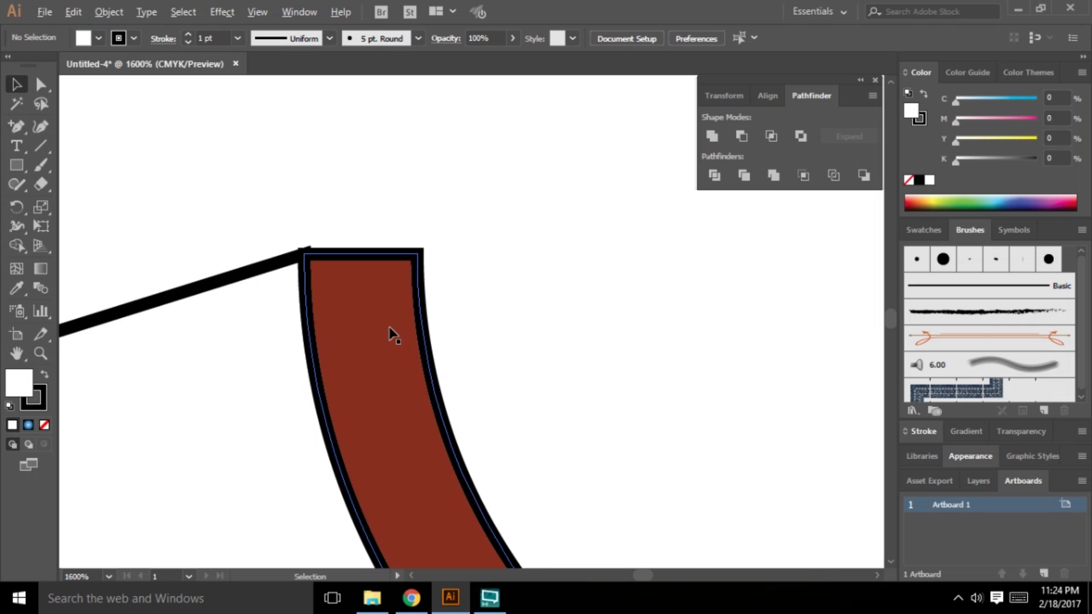
pyautogui.click(17, 127)
pyautogui.click(366, 254)
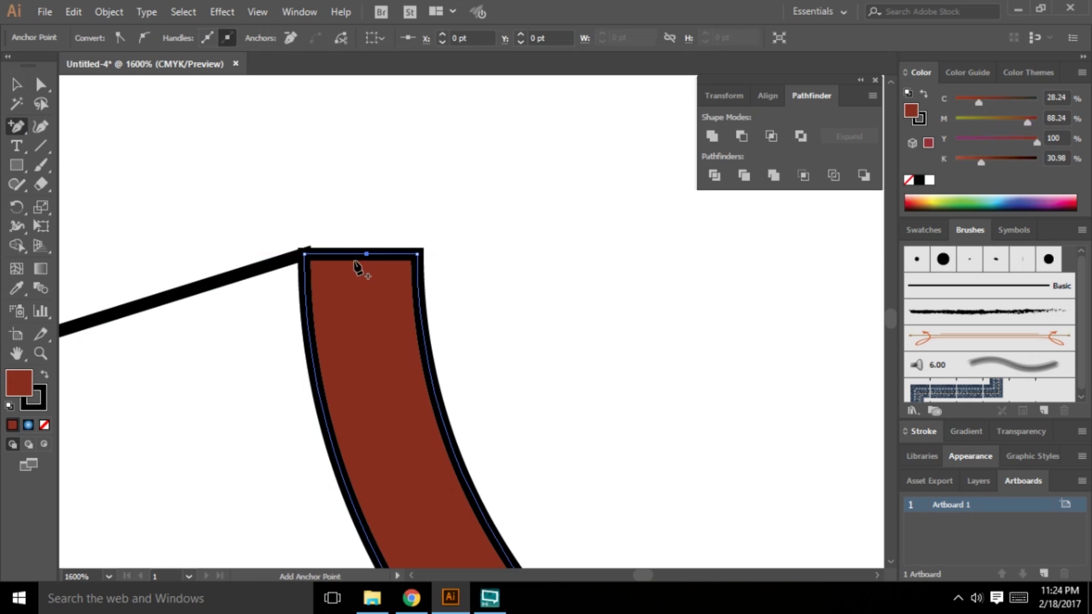
pyautogui.click(40, 85)
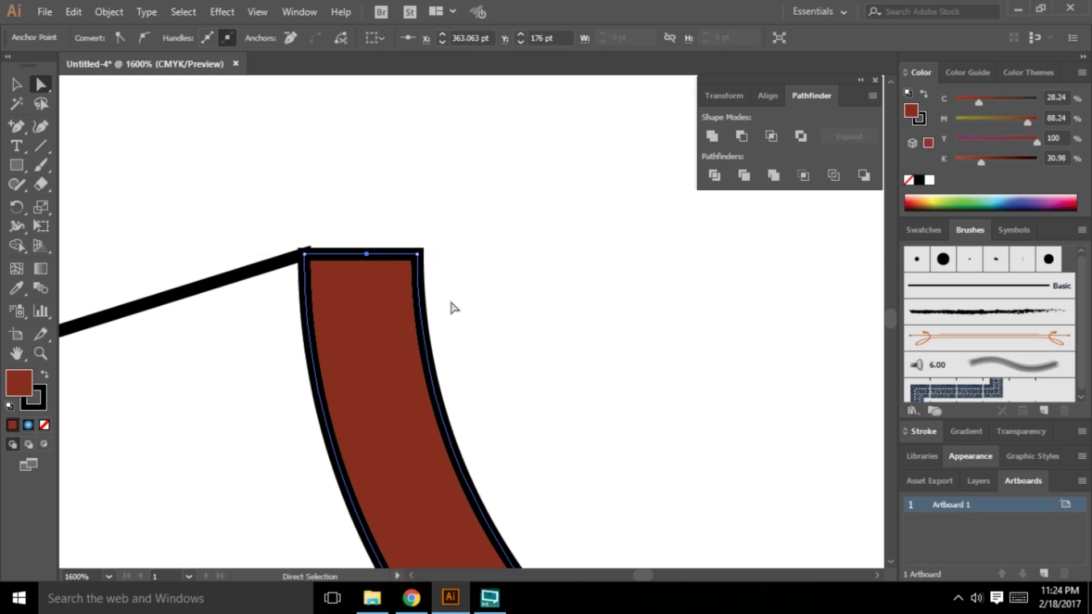
pyautogui.moveTo(367, 257); pyautogui.dragTo(419, 221)
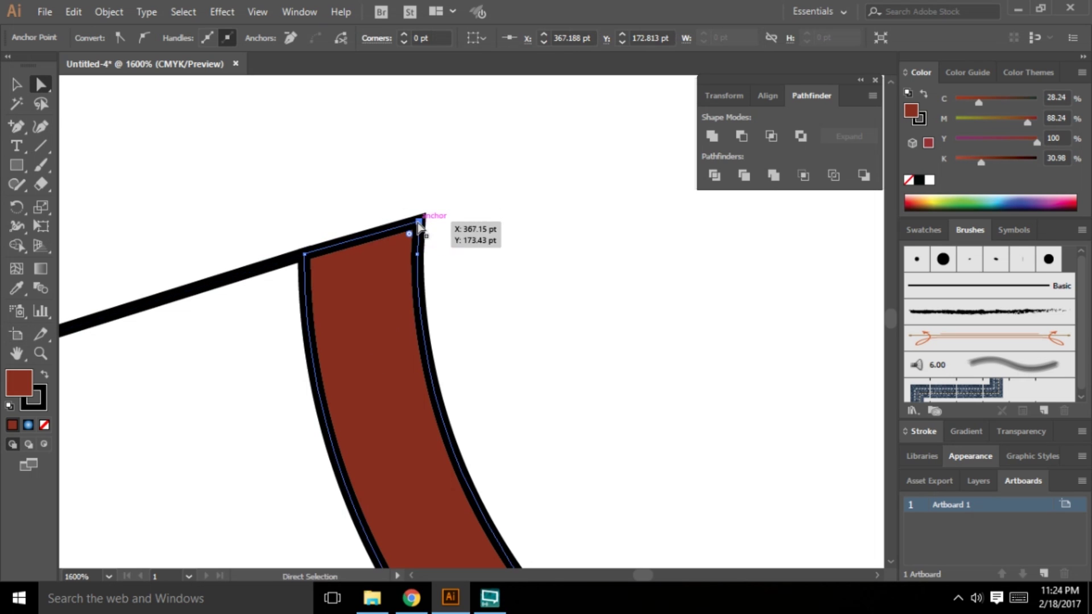
pyautogui.scroll(-5, 318, 325)
pyautogui.scroll(-1, 383, 395)
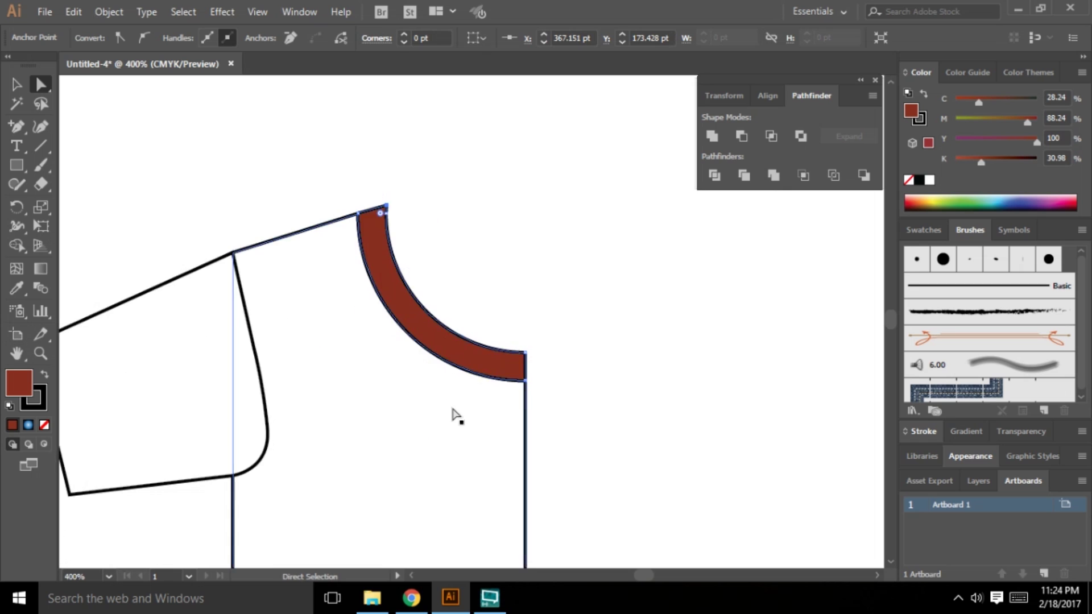
pyautogui.scroll(-5, 458, 421)
pyautogui.scroll(-3, 449, 426)
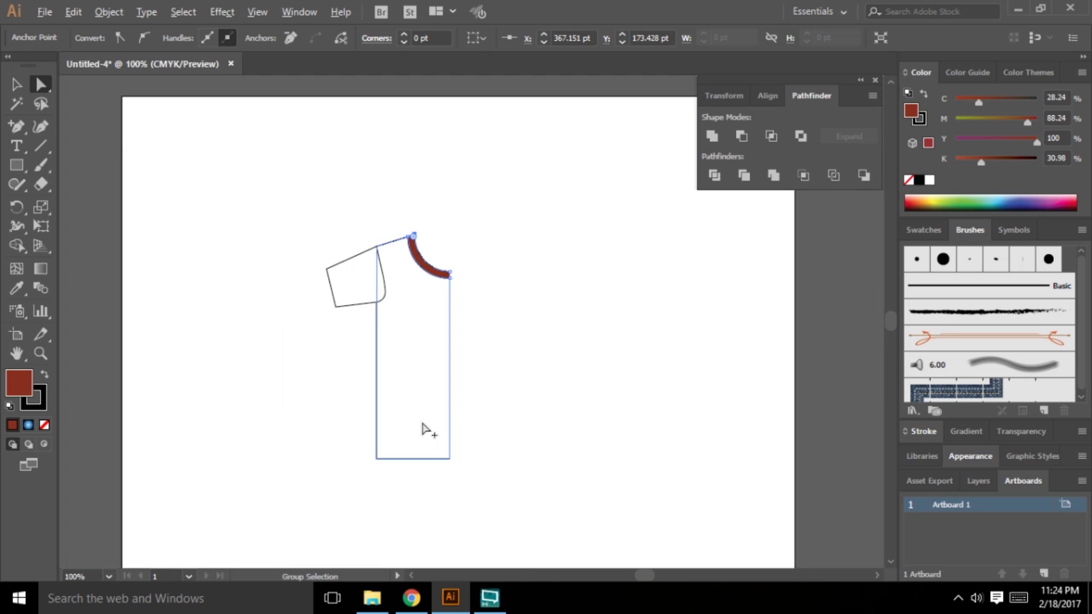
pyautogui.click(16, 84)
pyautogui.click(312, 342)
# Step: Reflect a copy of the whole half shirt at 90° across its vertical centre edge, and deselect it
pyautogui.scroll(1, 441, 401)
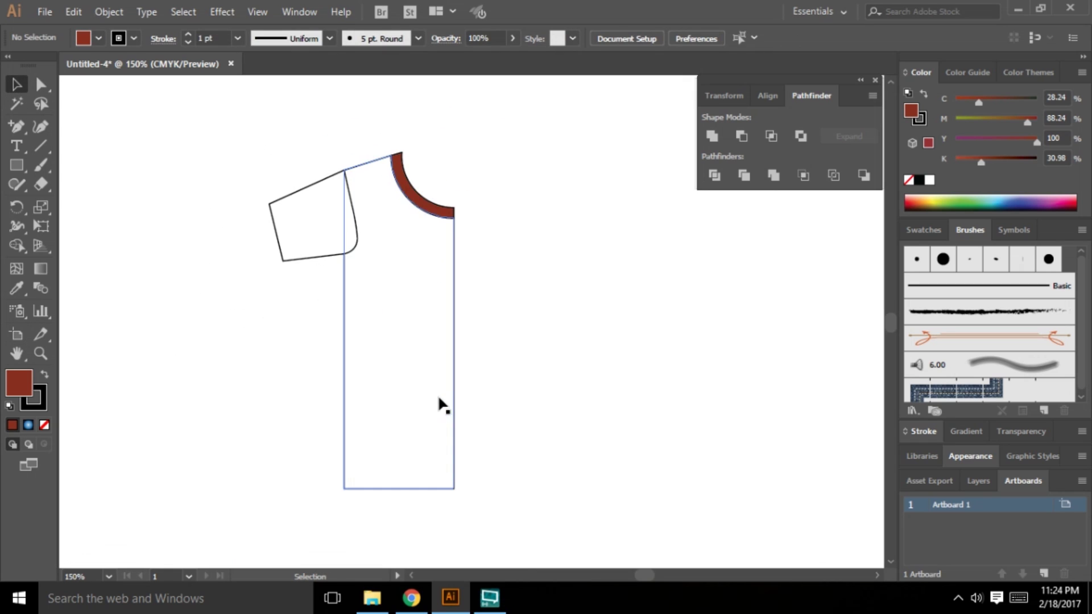
pyautogui.moveTo(217, 123); pyautogui.dragTo(565, 531)
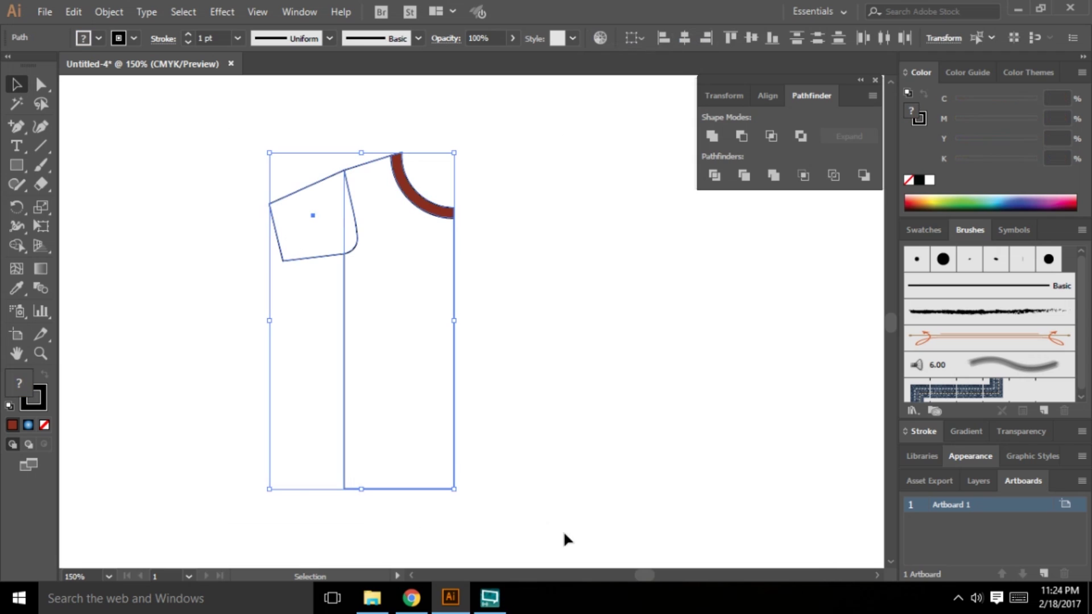
pyautogui.click(17, 207)
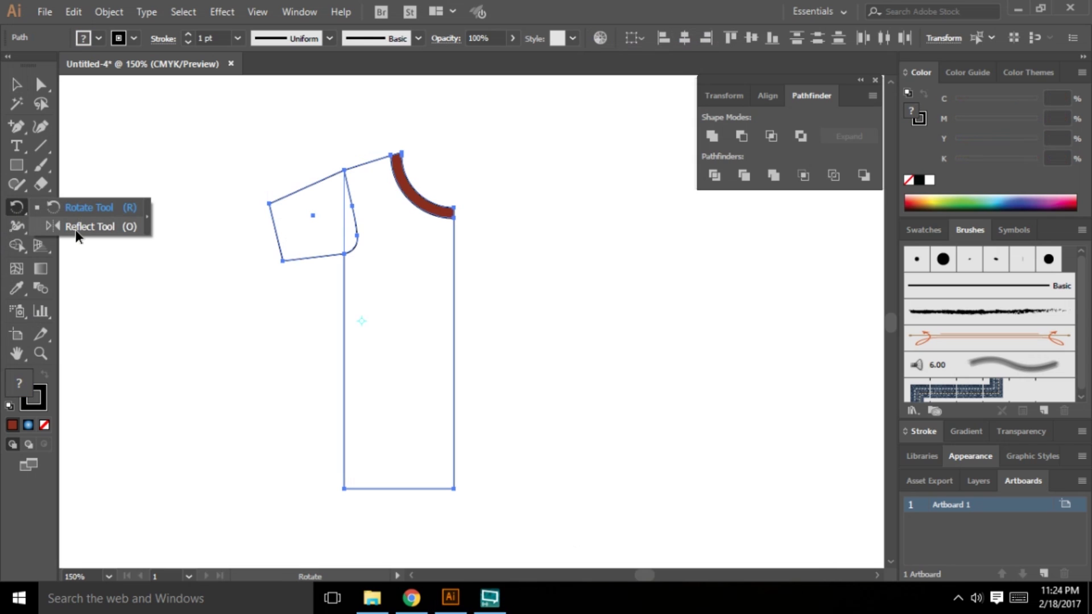
pyautogui.click(86, 227)
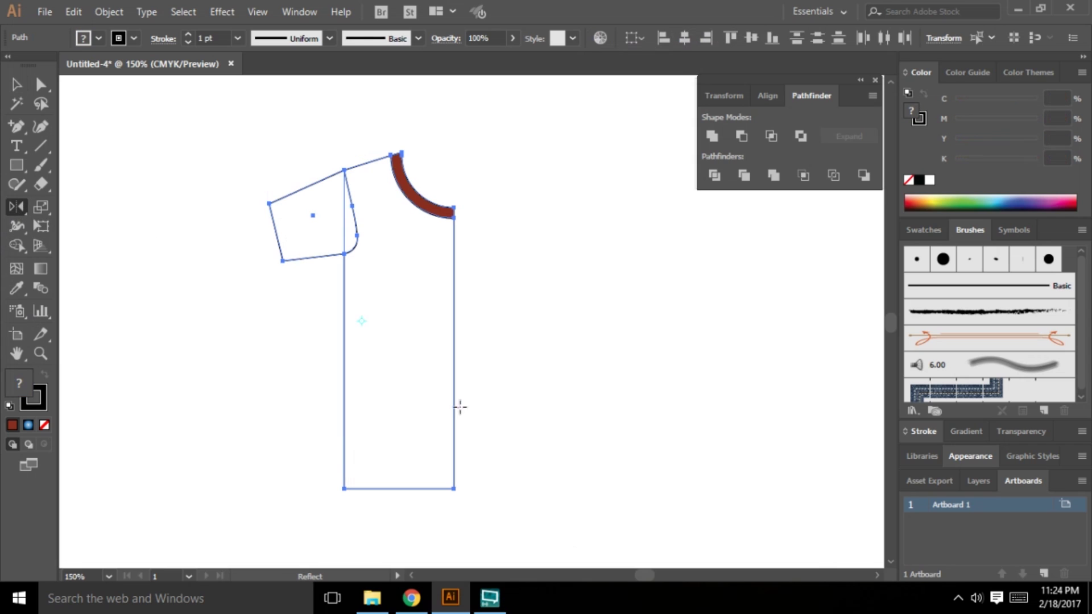
pyautogui.click(454, 355)
pyautogui.moveTo(246, 342); pyautogui.dragTo(602, 358)
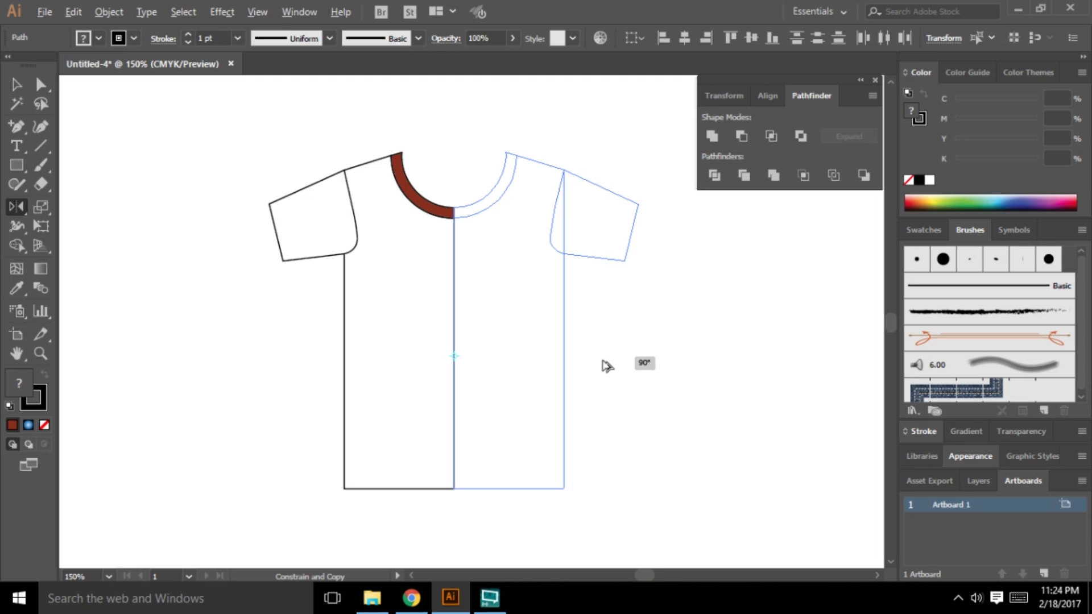
pyautogui.moveTo(605, 378); pyautogui.dragTo(602, 370)
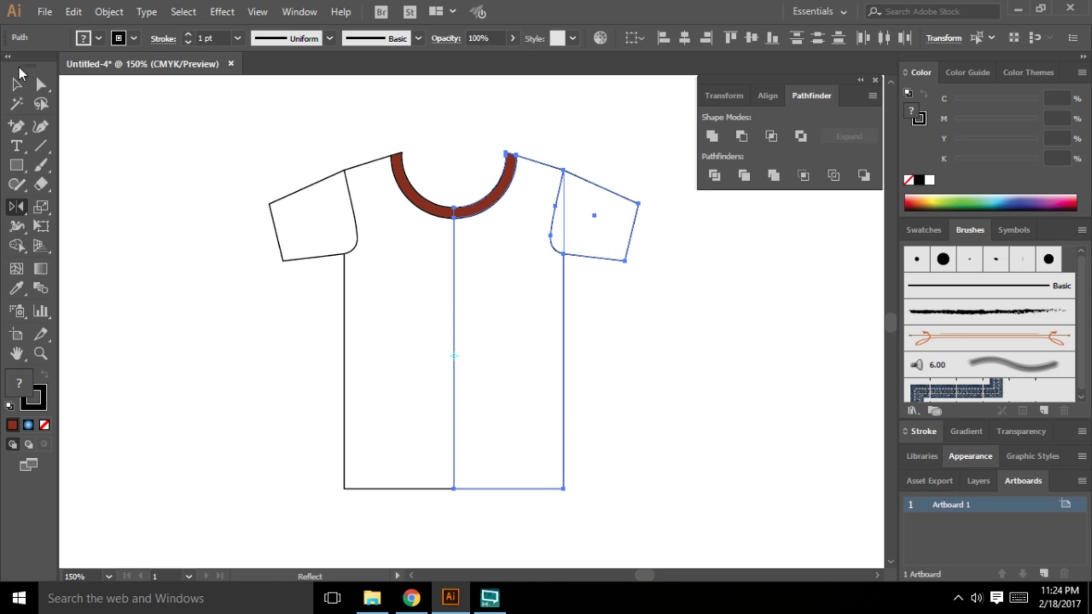
pyautogui.click(18, 79)
pyautogui.click(599, 375)
pyautogui.scroll(-1, 626, 375)
pyautogui.scroll(1, 621, 412)
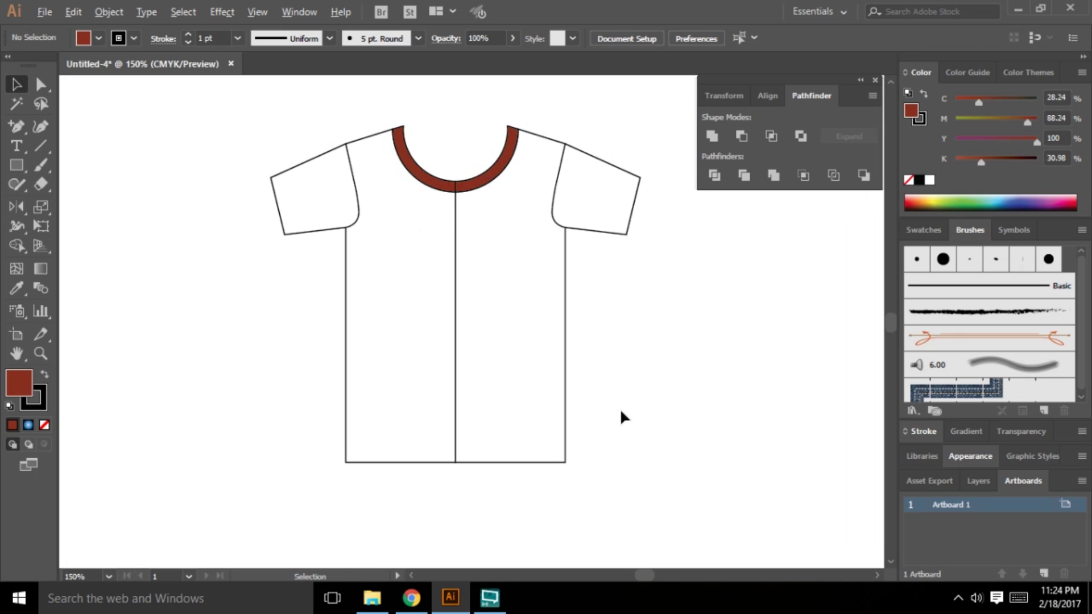
# Step: Remove the mirrored half of the shirt, keeping only the original half
pyautogui.moveTo(758, 540); pyautogui.dragTo(476, 85)
pyautogui.scroll(2, 571, 355)
pyautogui.press('Delete')
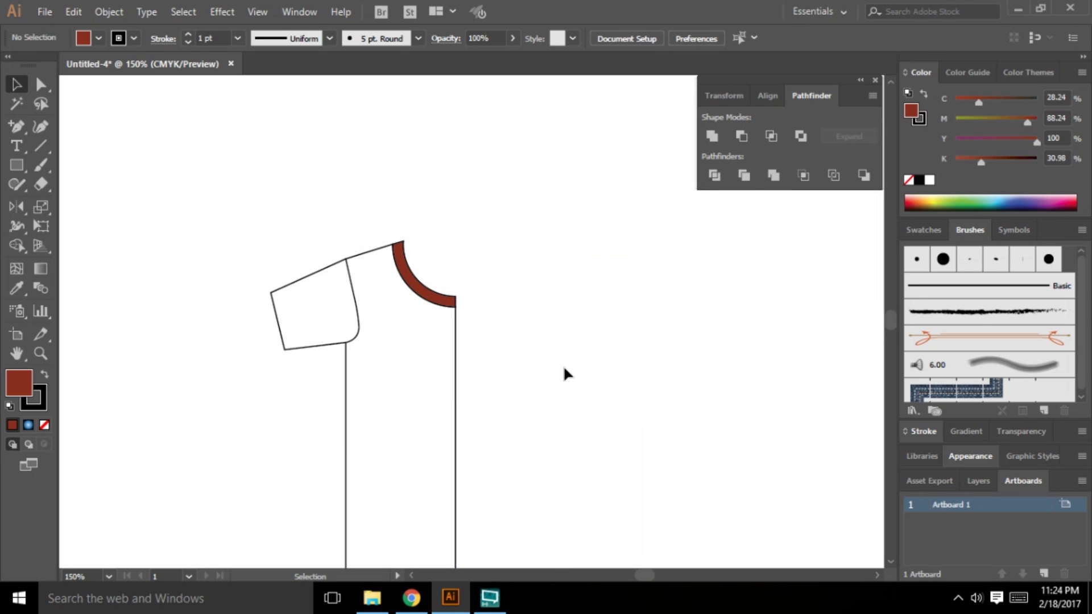
# Step: Set the collar band's fill to none and deselect it
pyautogui.scroll(2, 316, 248)
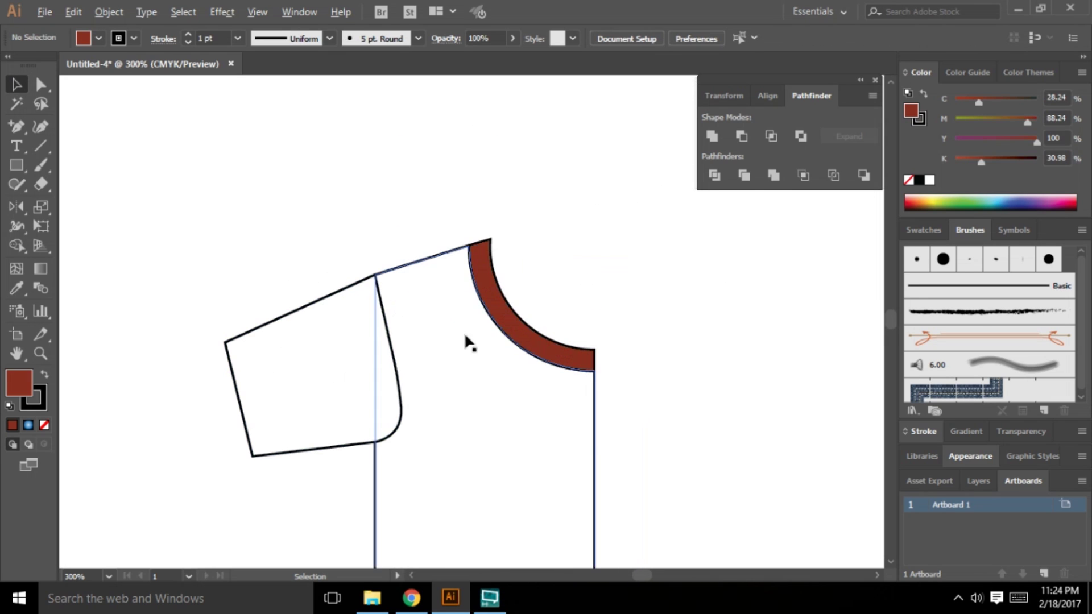
pyautogui.click(516, 337)
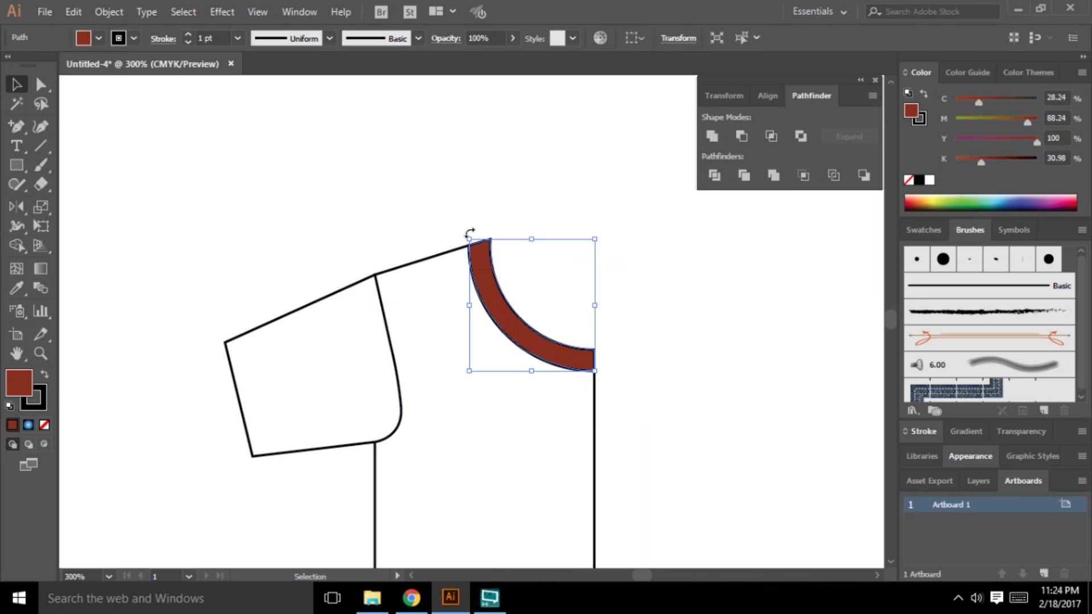
pyautogui.click(44, 424)
pyautogui.click(112, 303)
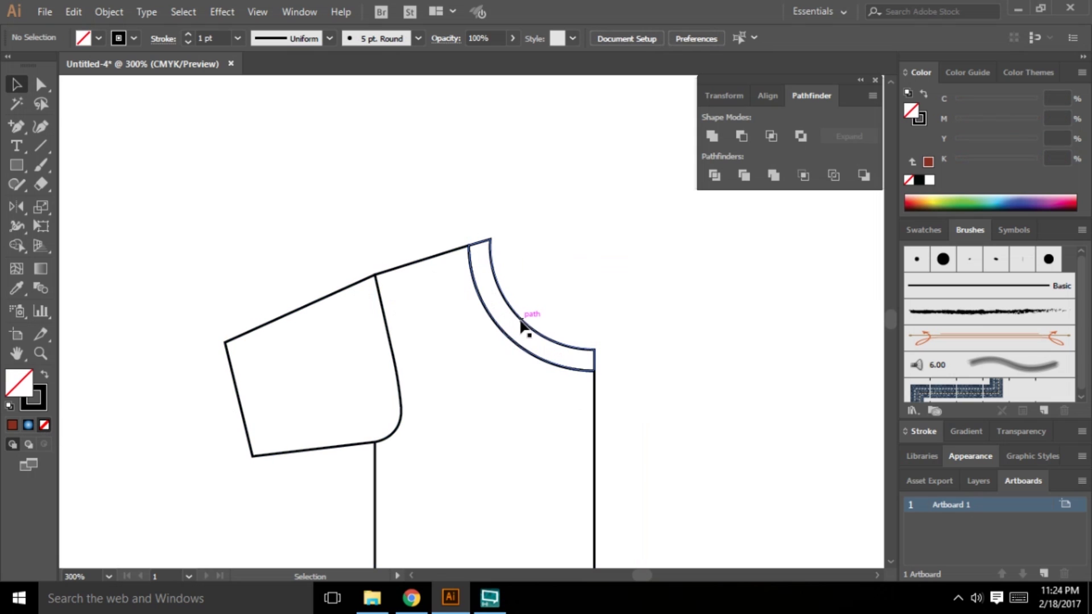
# Step: Draw a cuff line about 50.6 pt long at 284° across the sleeve, parallel to its outer edge, and deselect it
pyautogui.scroll(1, 500, 318)
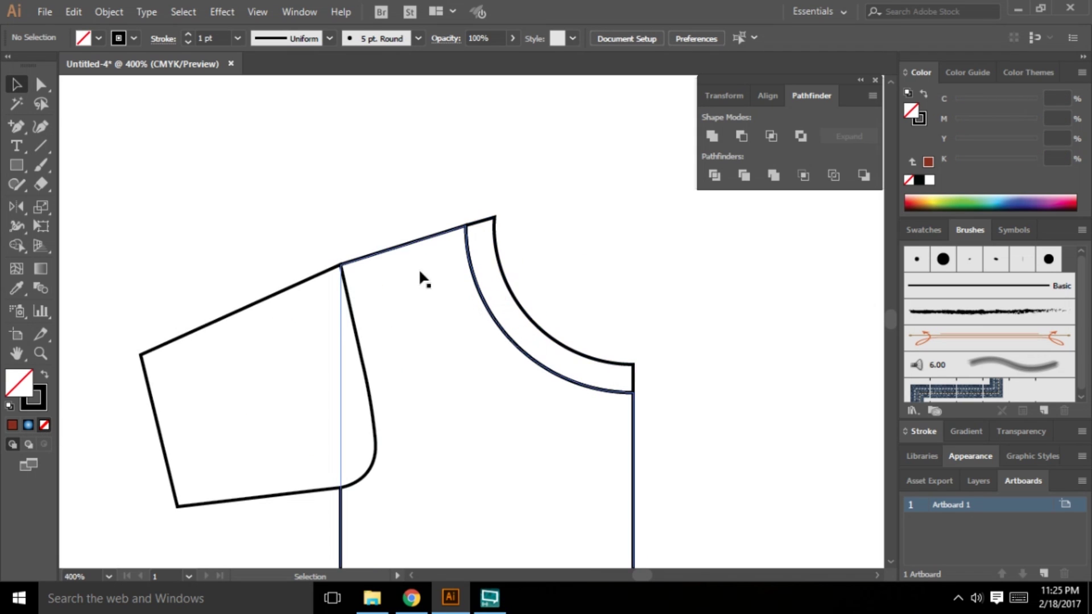
pyautogui.scroll(-2, 444, 290)
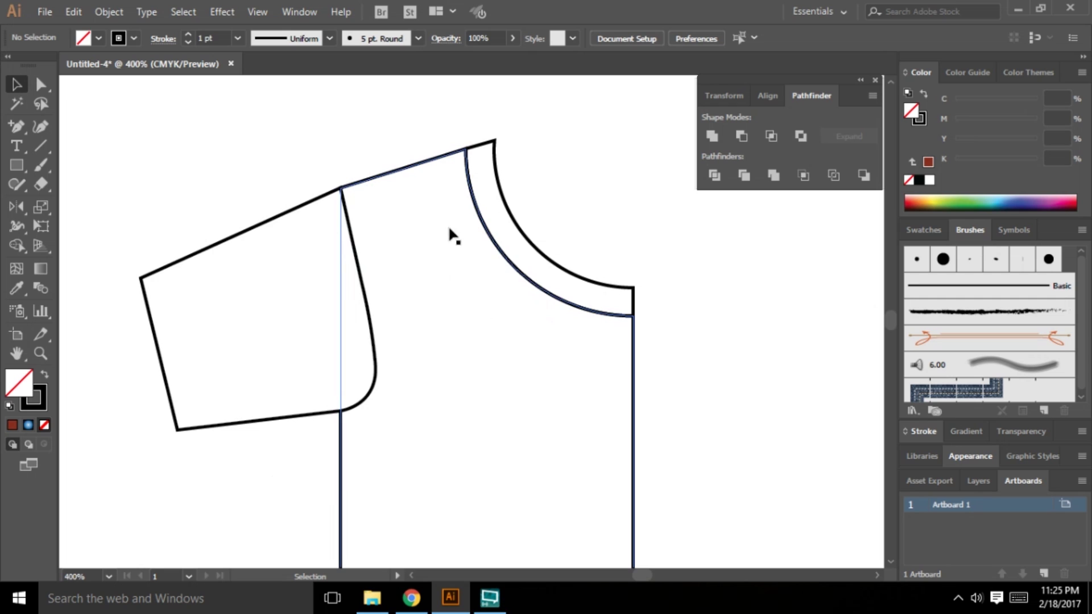
pyautogui.scroll(-2, 453, 235)
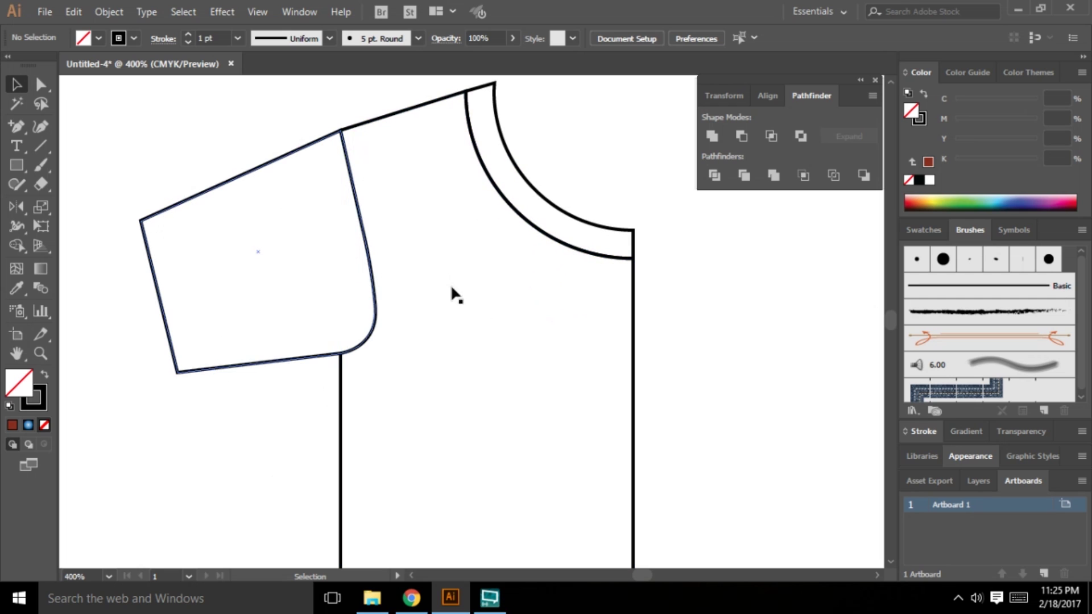
pyautogui.scroll(2, 204, 282)
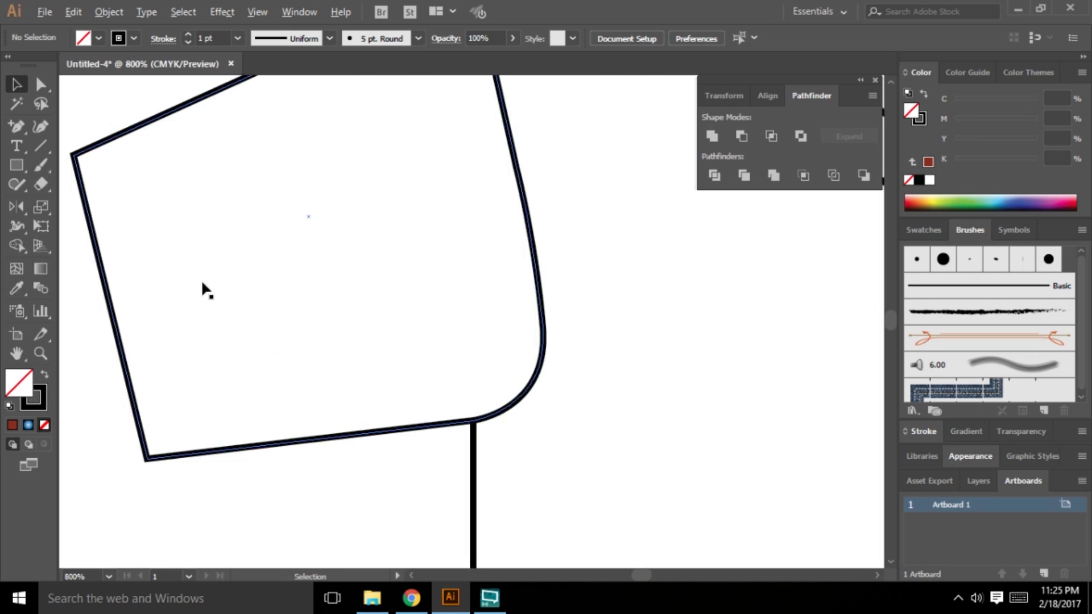
pyautogui.scroll(-2, 473, 296)
pyautogui.scroll(2, 429, 193)
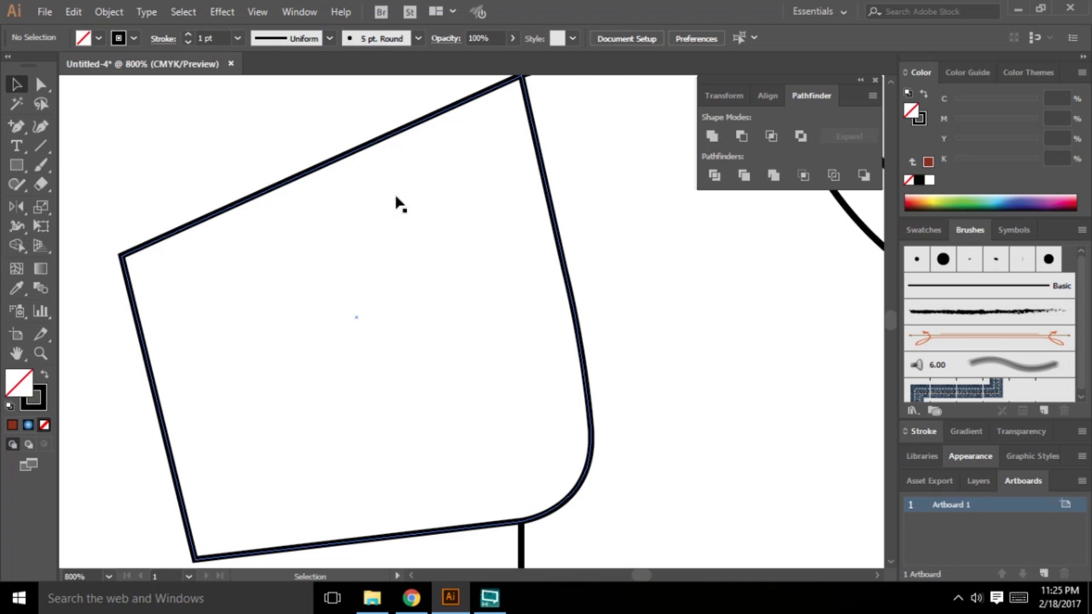
pyautogui.click(45, 148)
pyautogui.scroll(-2, 200, 230)
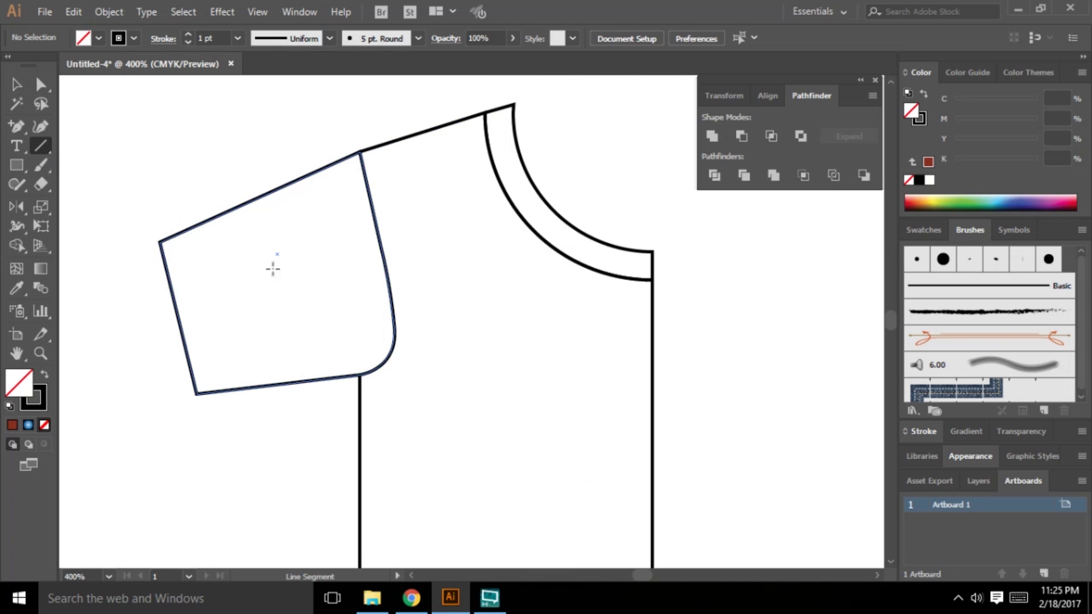
pyautogui.scroll(-2, 273, 269)
pyautogui.scroll(1, 215, 218)
pyautogui.scroll(2, 171, 141)
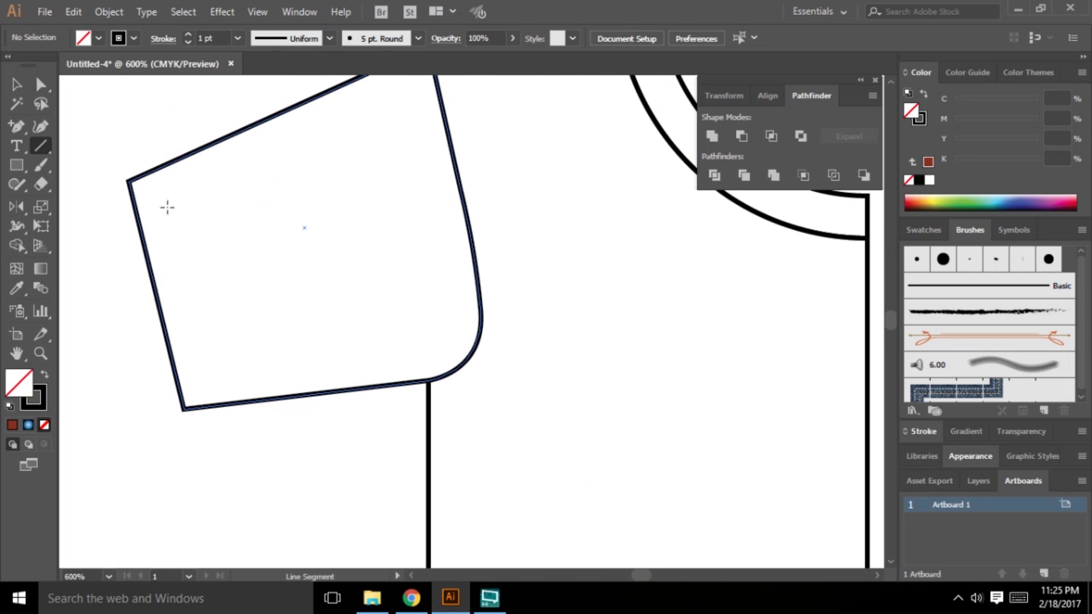
pyautogui.moveTo(154, 170); pyautogui.dragTo(211, 404)
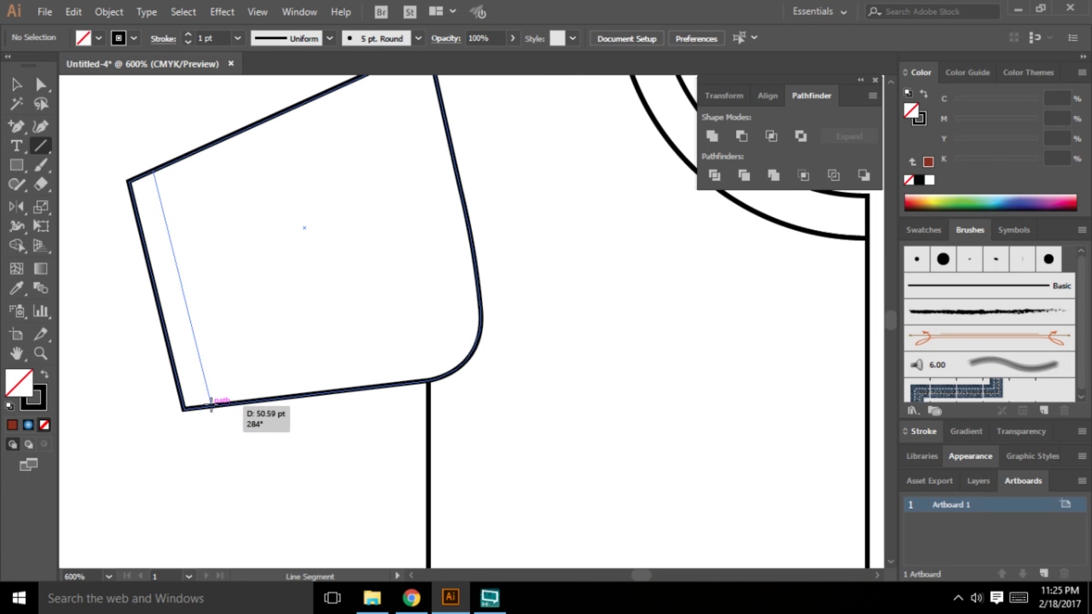
pyautogui.moveTo(211, 404); pyautogui.dragTo(211, 405)
pyautogui.click(16, 84)
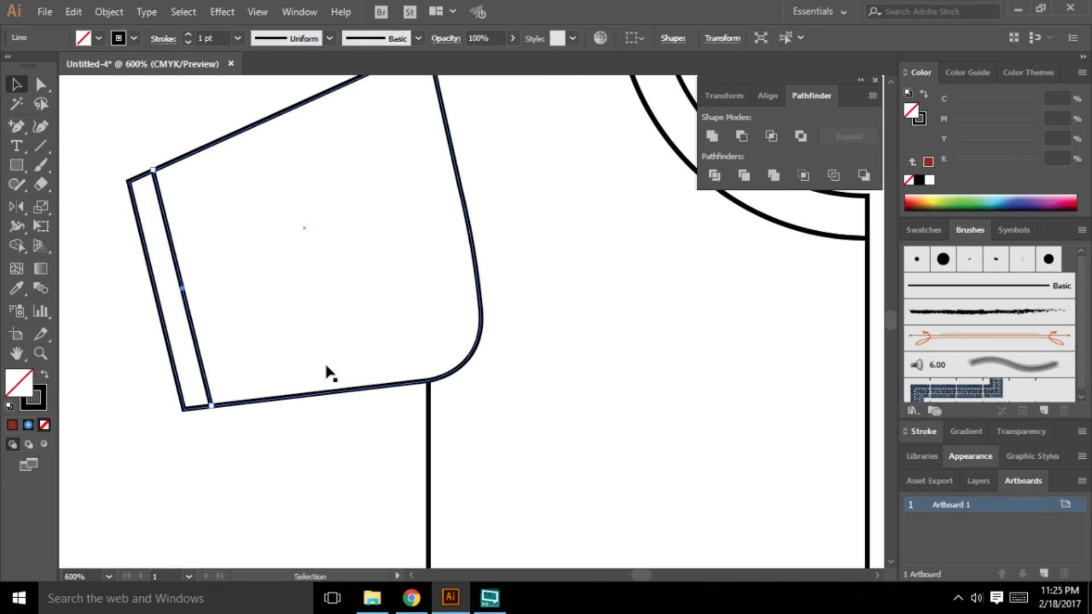
pyautogui.click(120, 355)
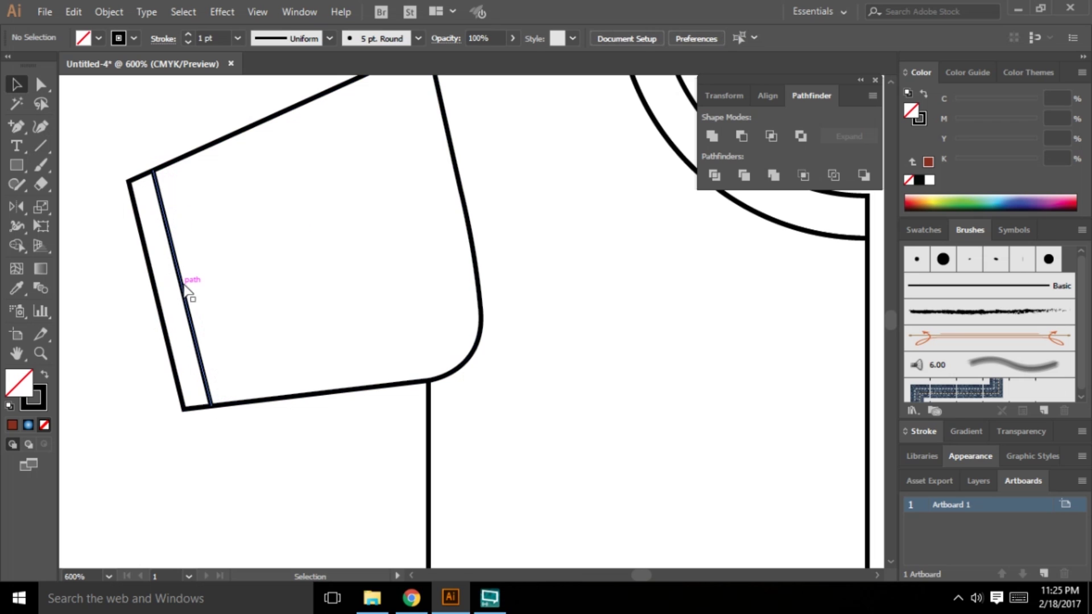
# Step: Place a copy of the cuff line on its inner side, offset about 1.79 pt in X and -0.44 pt in Y
pyautogui.moveTo(188, 291); pyautogui.dragTo(194, 285)
pyautogui.press('alt')
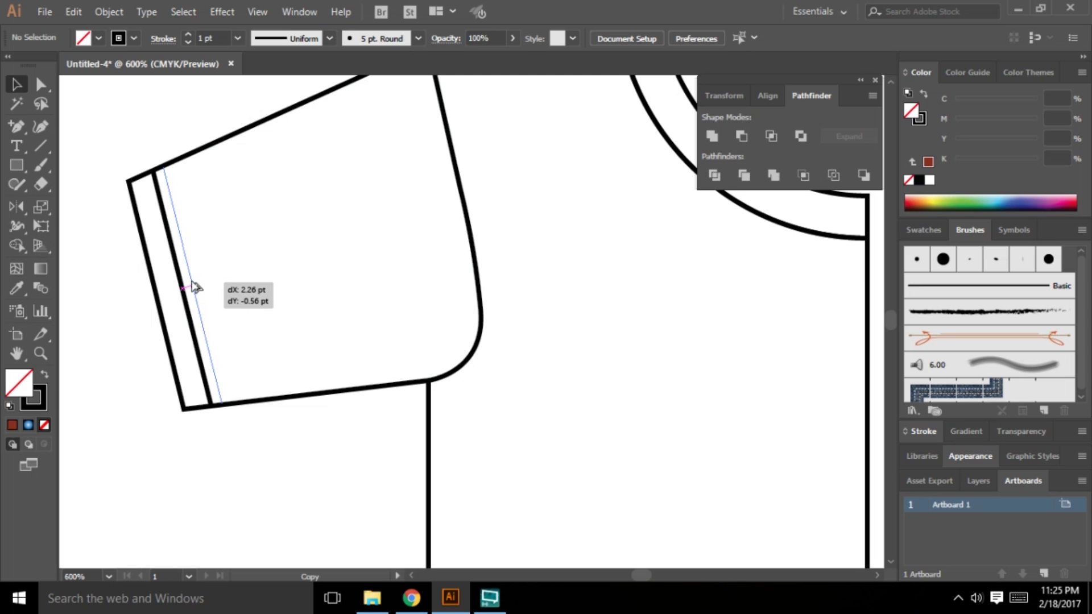
pyautogui.moveTo(193, 282); pyautogui.dragTo(190, 282)
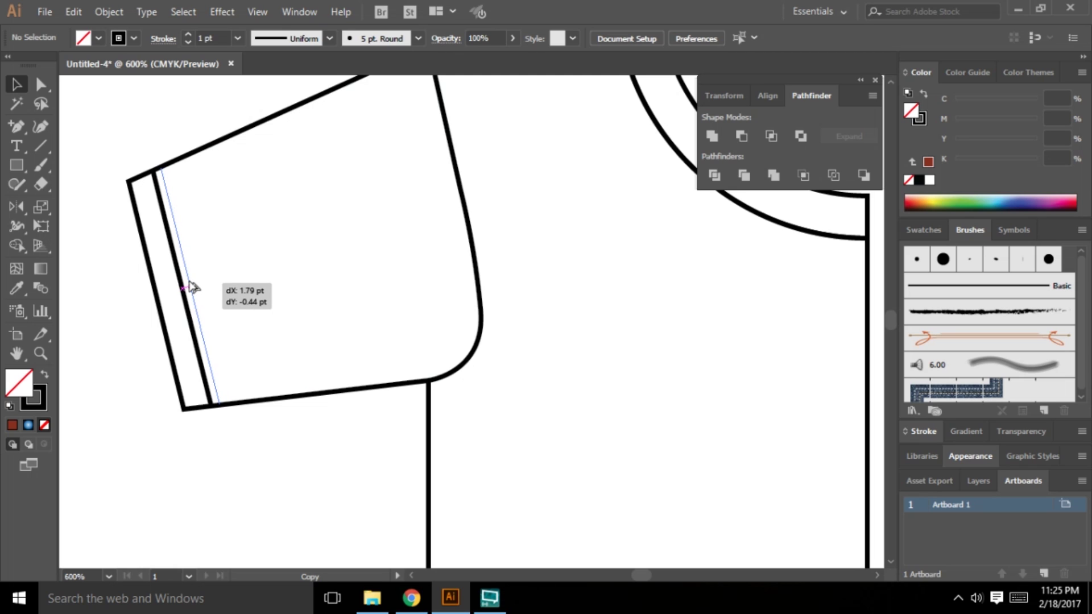
pyautogui.moveTo(190, 282); pyautogui.dragTo(190, 282)
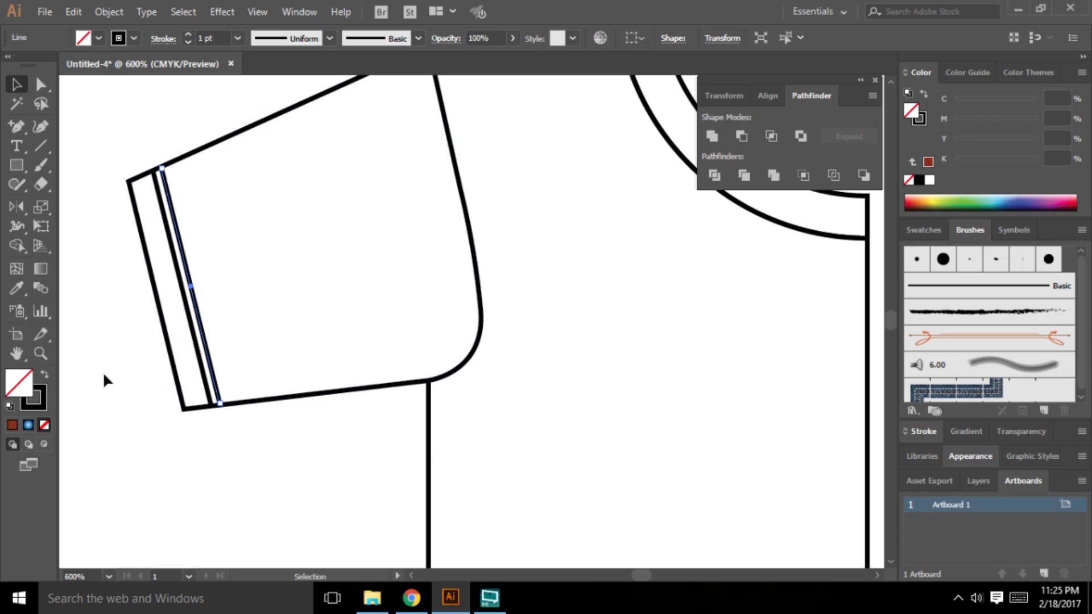
# Step: Give the copied cuff line a dashed stroke with a 2 pt dash
pyautogui.keyDown('shift'); pyautogui.click(179, 267); pyautogui.keyUp('shift')
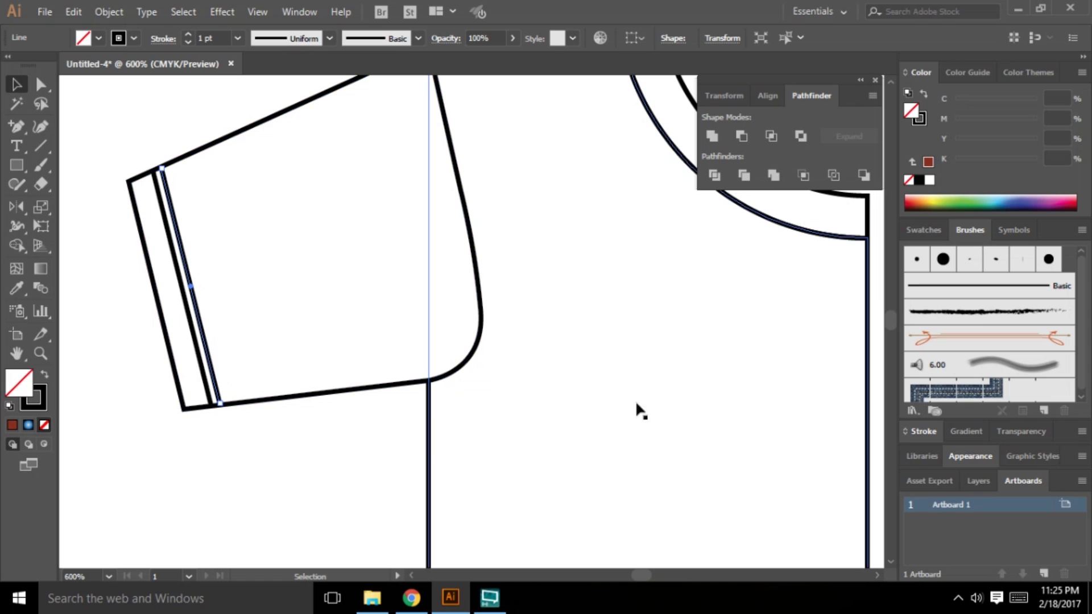
pyautogui.click(923, 431)
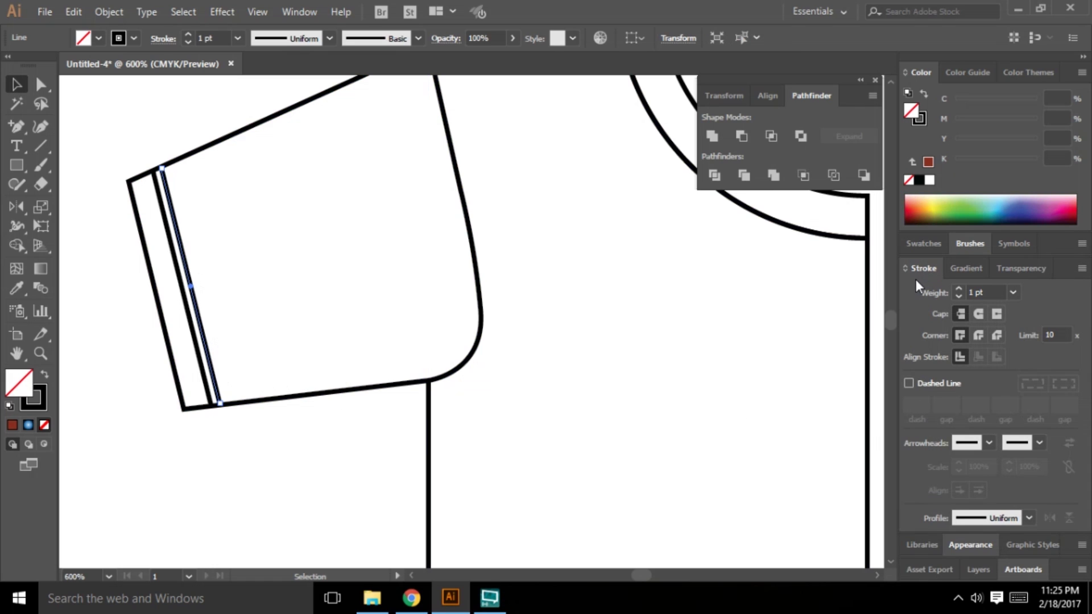
pyautogui.click(305, 13)
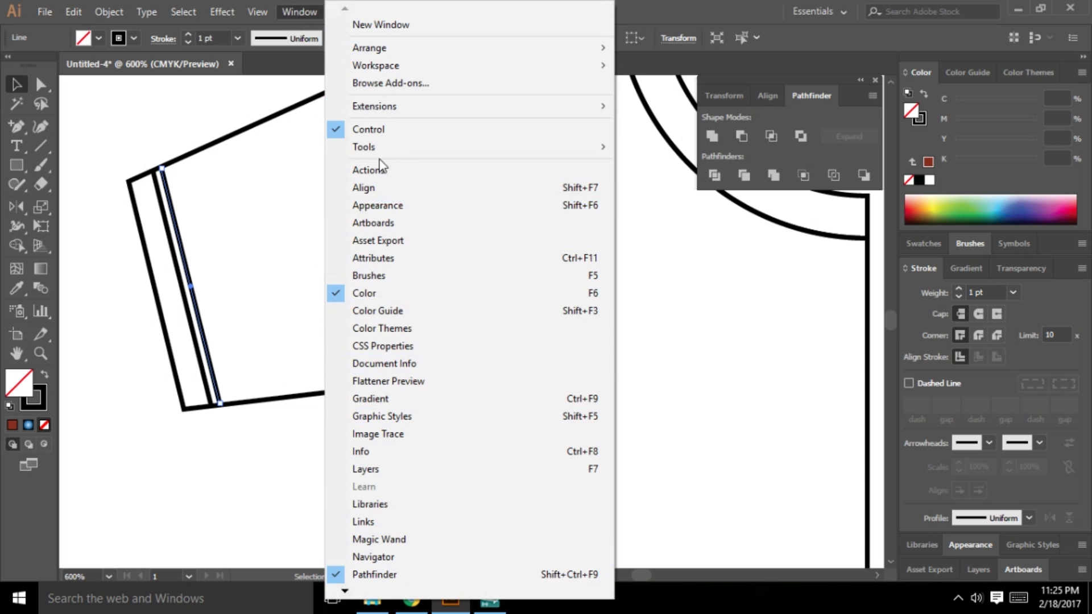
pyautogui.moveTo(360, 594)
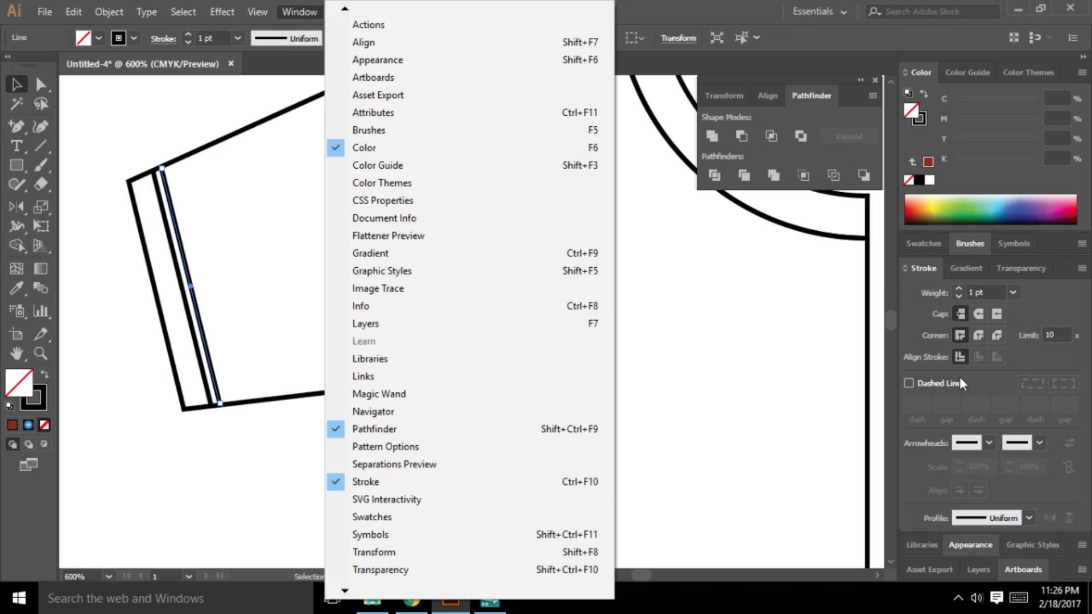
pyautogui.click(924, 268)
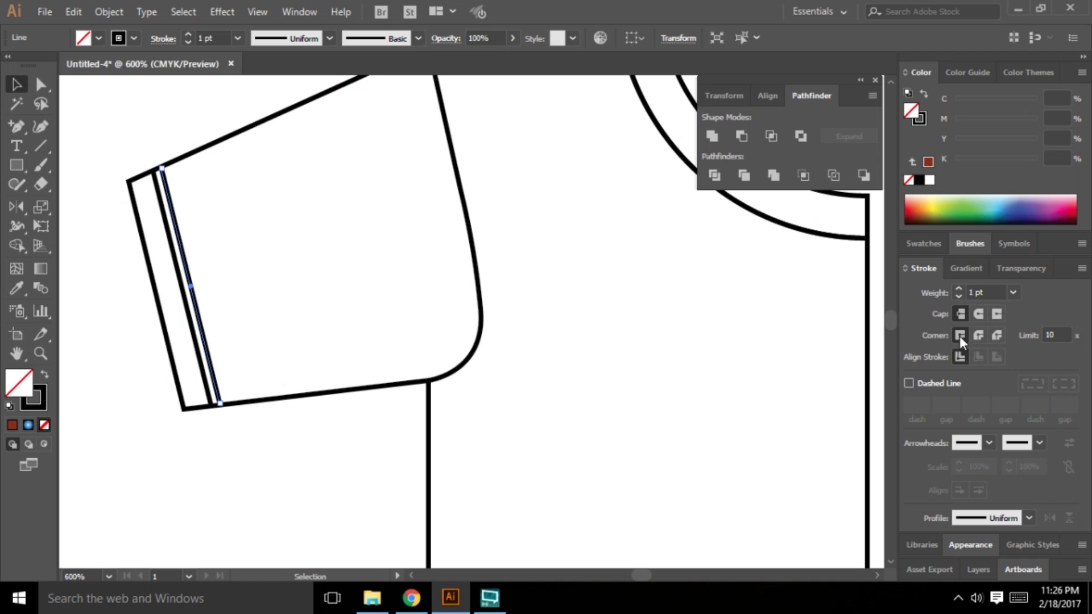
pyautogui.click(908, 383)
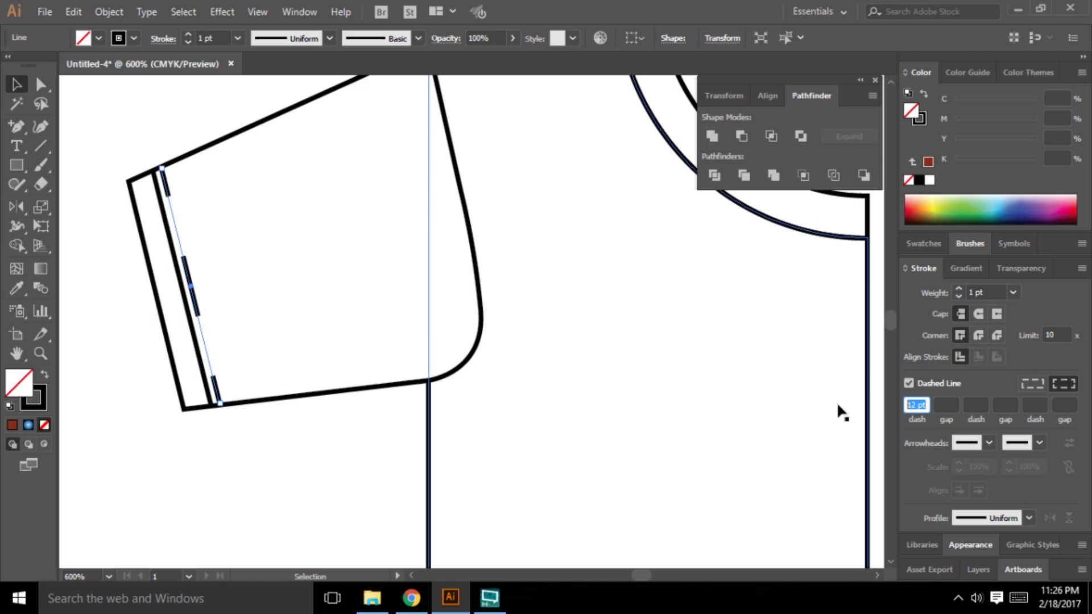
pyautogui.write('2')
pyautogui.press('Return')
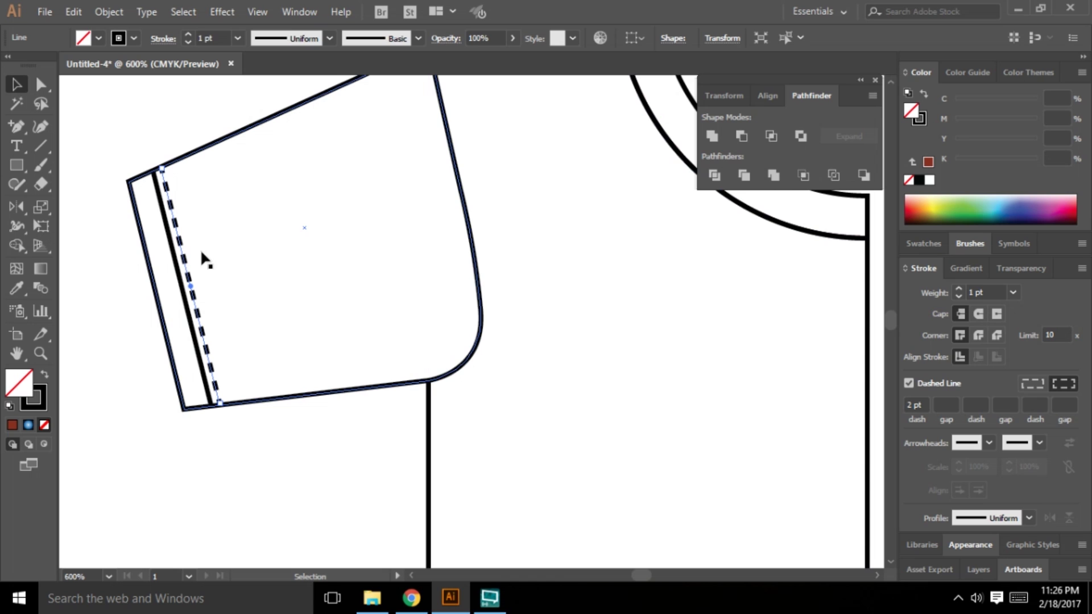
# Step: Examine the dash length and spacing of the stitch line beside the cuff line up close
pyautogui.scroll(5, 162, 206)
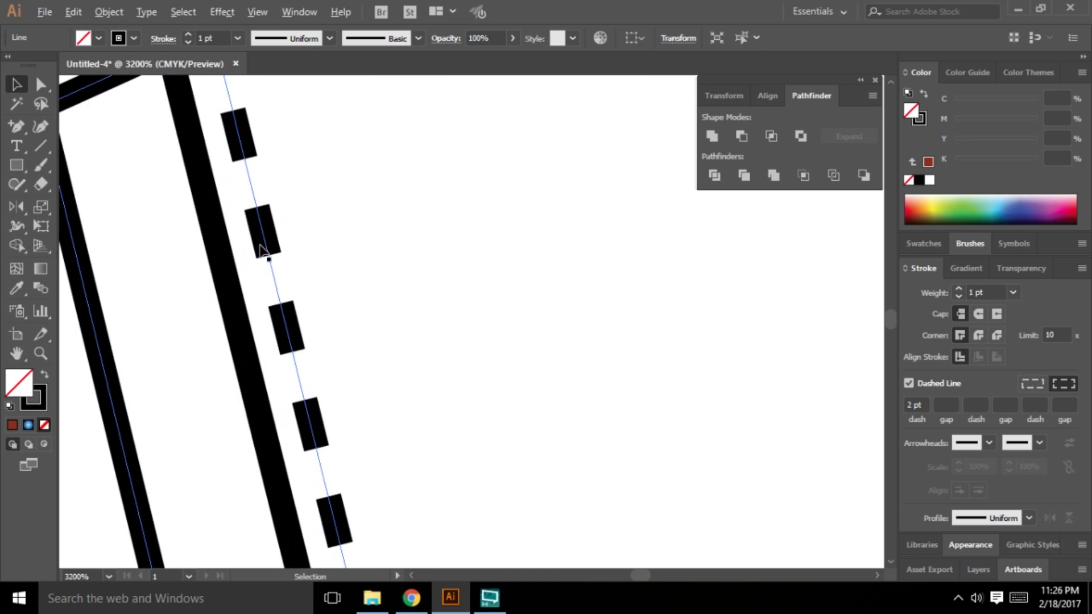
pyautogui.scroll(-5, 260, 250)
pyautogui.scroll(2, 261, 244)
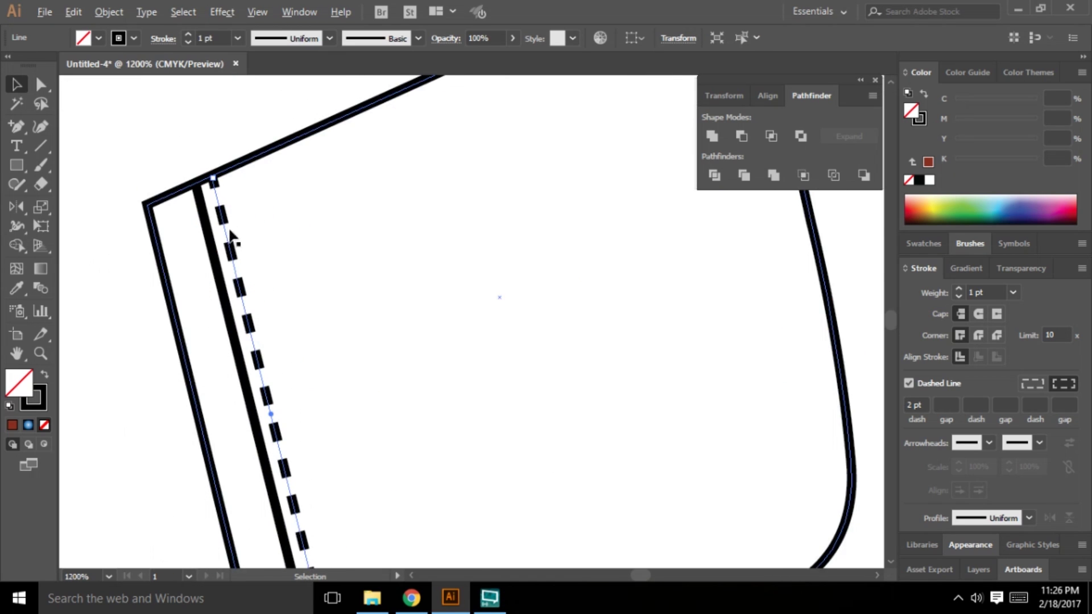
pyautogui.scroll(-3, 231, 236)
pyautogui.scroll(4, 226, 233)
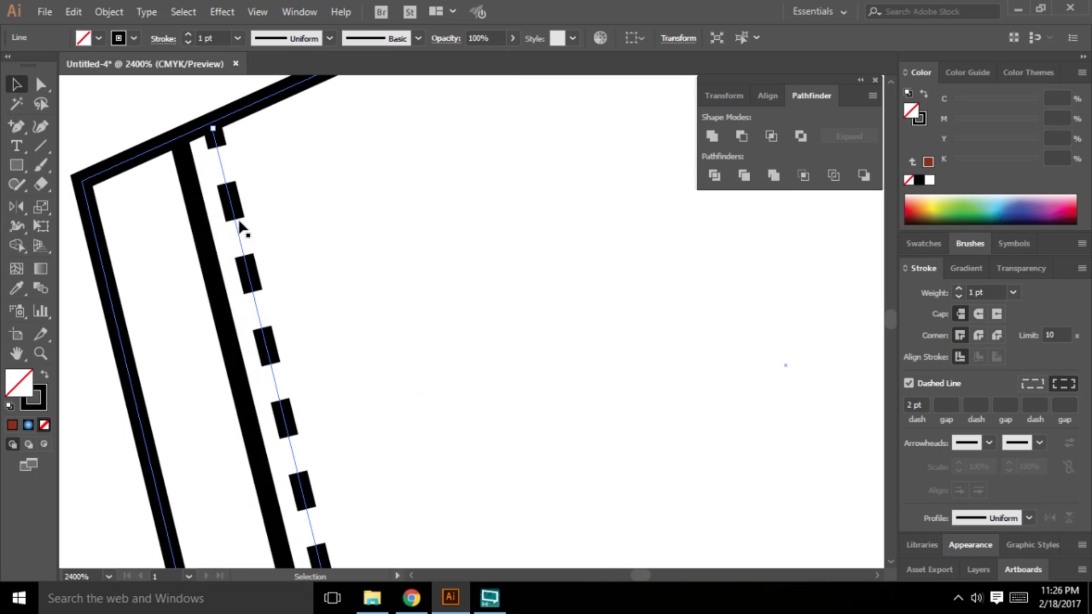
pyautogui.scroll(-2, 277, 291)
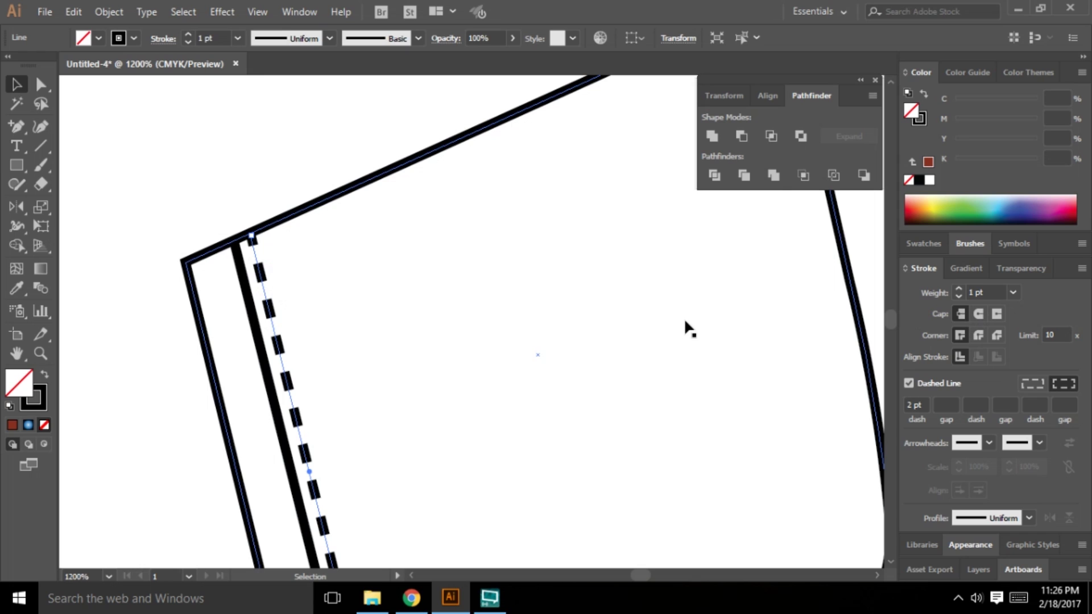
# Step: Give the sleeve's dashed stitch line round caps
pyautogui.click(975, 315)
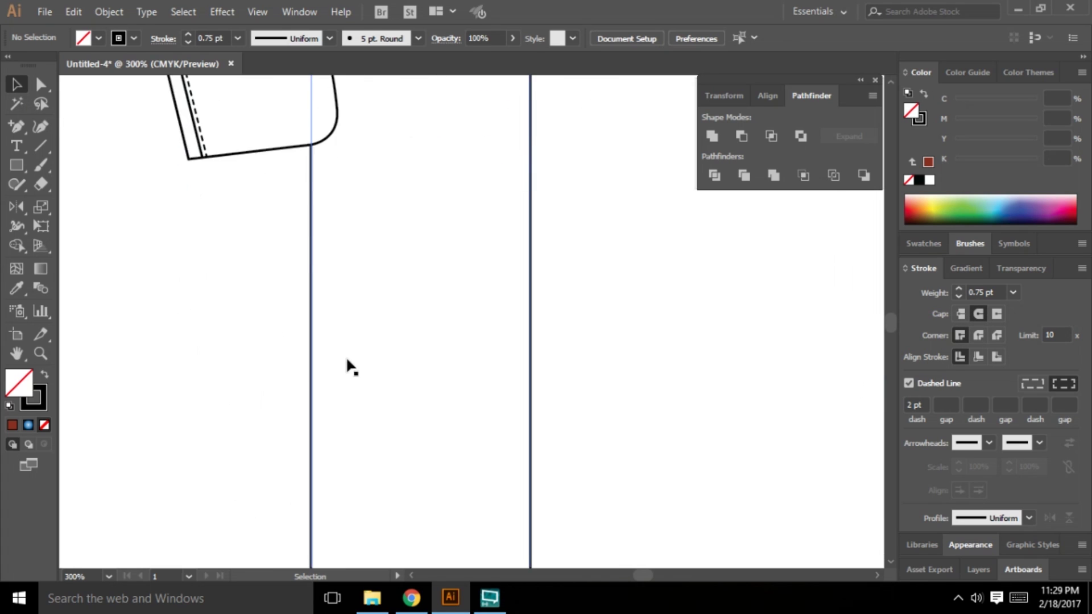
# Step: Draw a horizontal dashed line across the full width of the shirt body, just above its bottom edge
pyautogui.scroll(-3, 364, 409)
pyautogui.scroll(1, 409, 489)
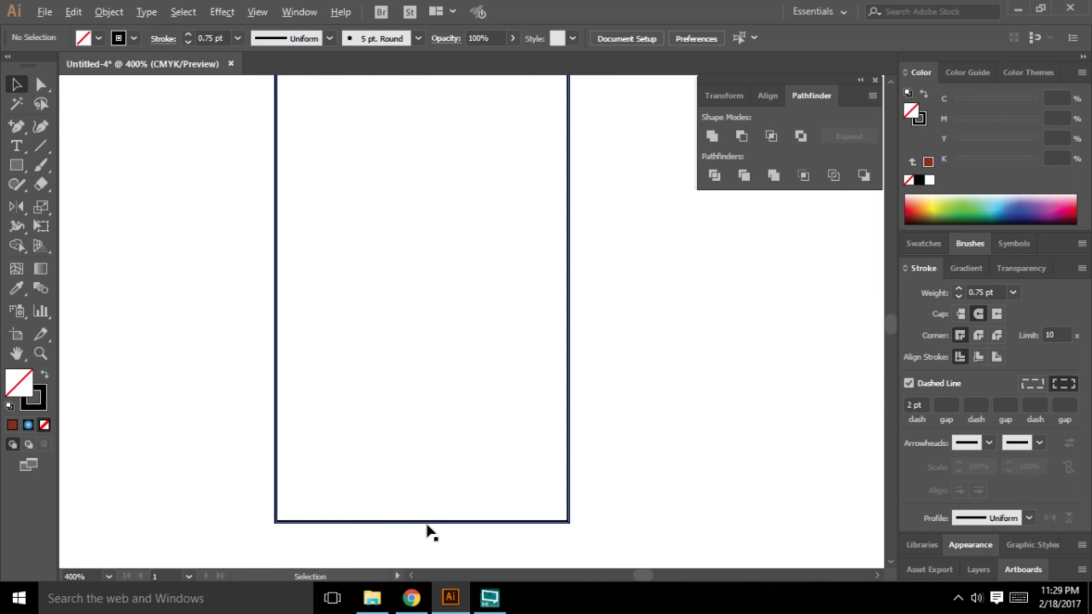
pyautogui.click(41, 145)
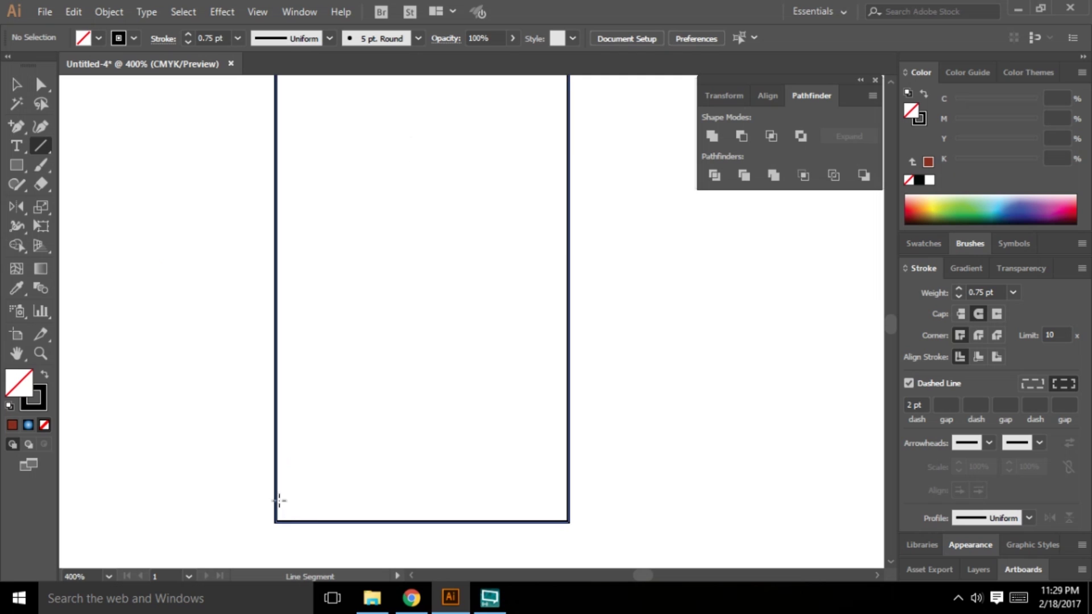
pyautogui.moveTo(276, 508); pyautogui.dragTo(575, 507)
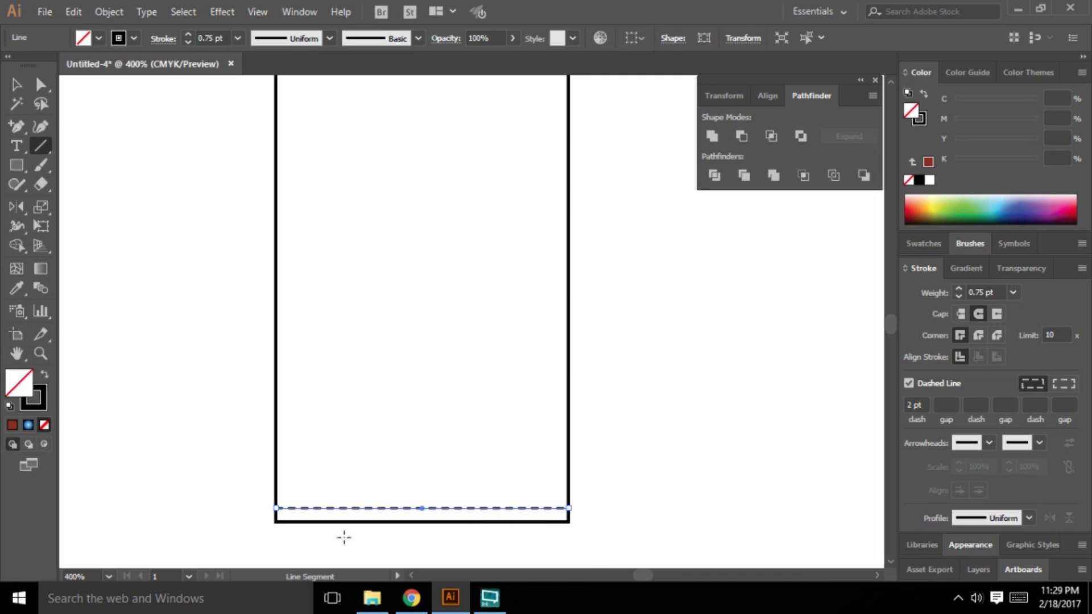
# Step: Compare the new hem stitch line with the sleeve's cuff stitching, both up close and on the whole half-shirt
pyautogui.scroll(2, 442, 548)
pyautogui.scroll(-2, 432, 406)
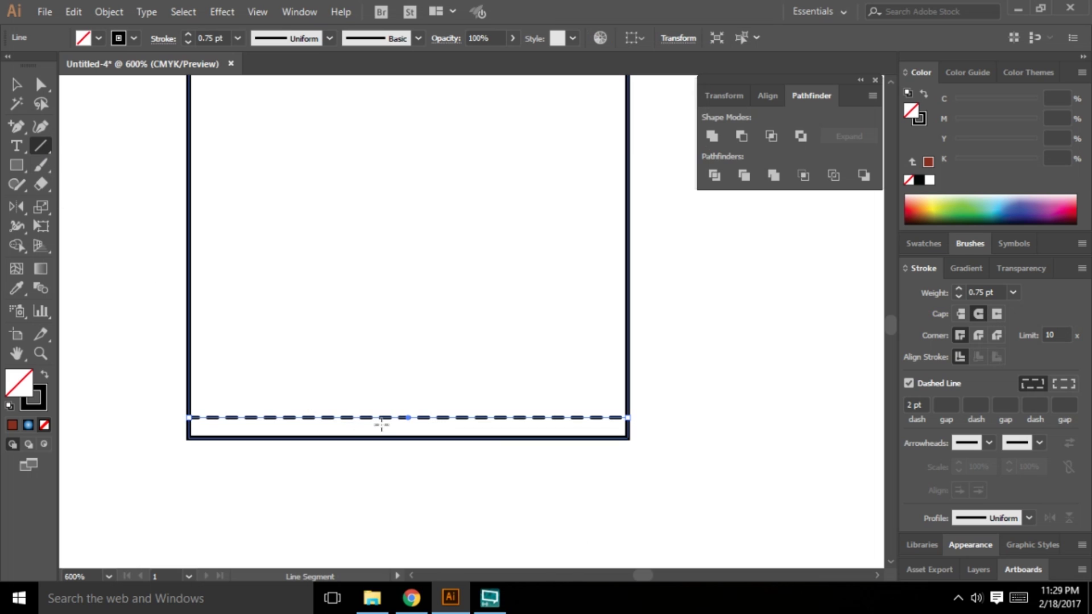
pyautogui.scroll(5, 472, 438)
pyautogui.scroll(-5, 501, 396)
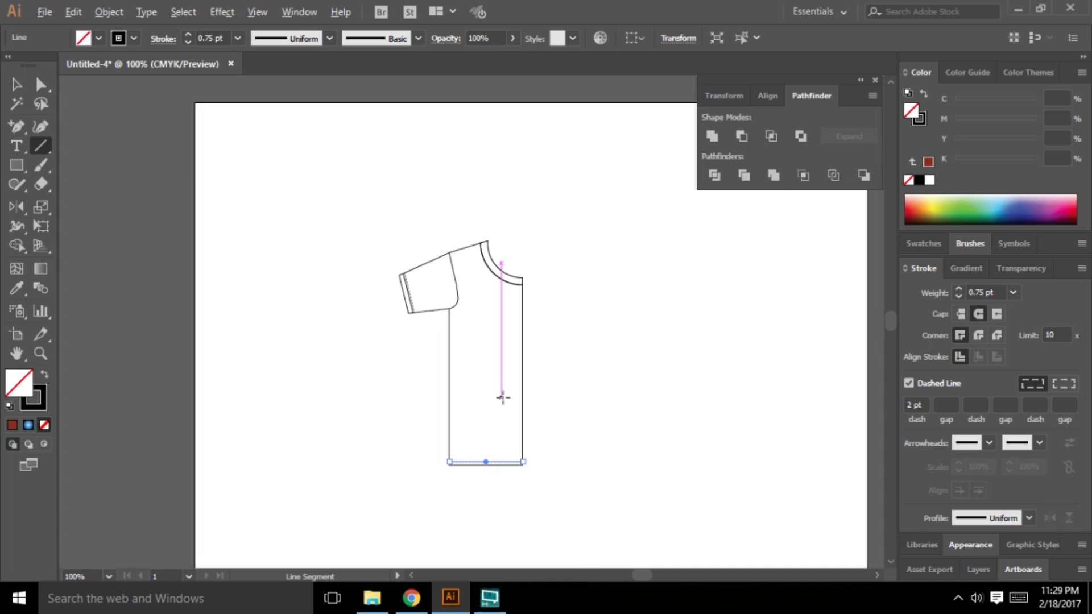
pyautogui.scroll(3, 464, 330)
pyautogui.scroll(7, 429, 344)
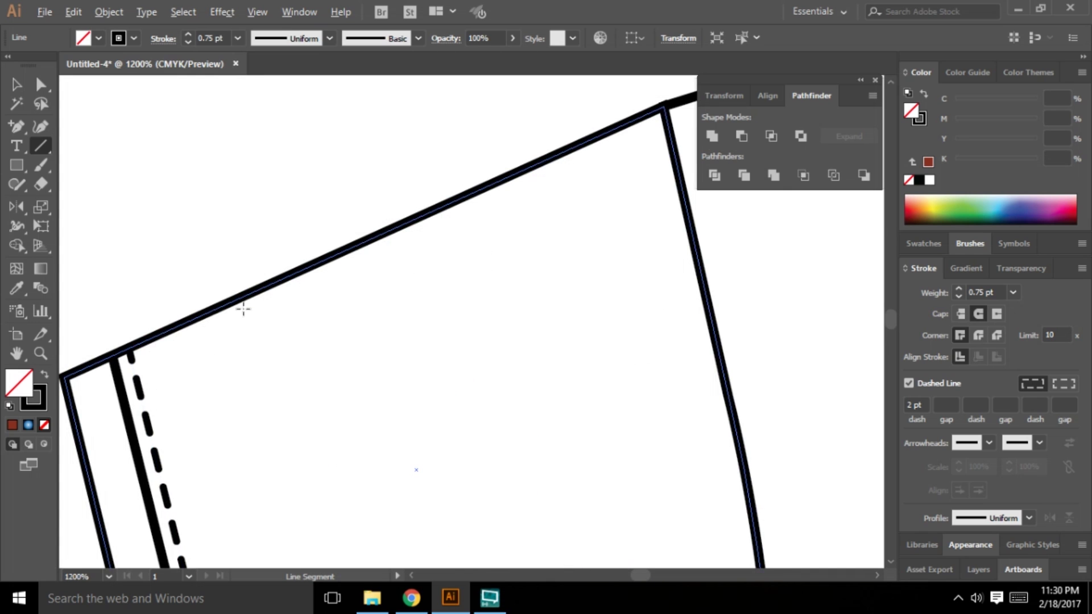
pyautogui.scroll(-7, 244, 309)
pyautogui.scroll(5, 305, 373)
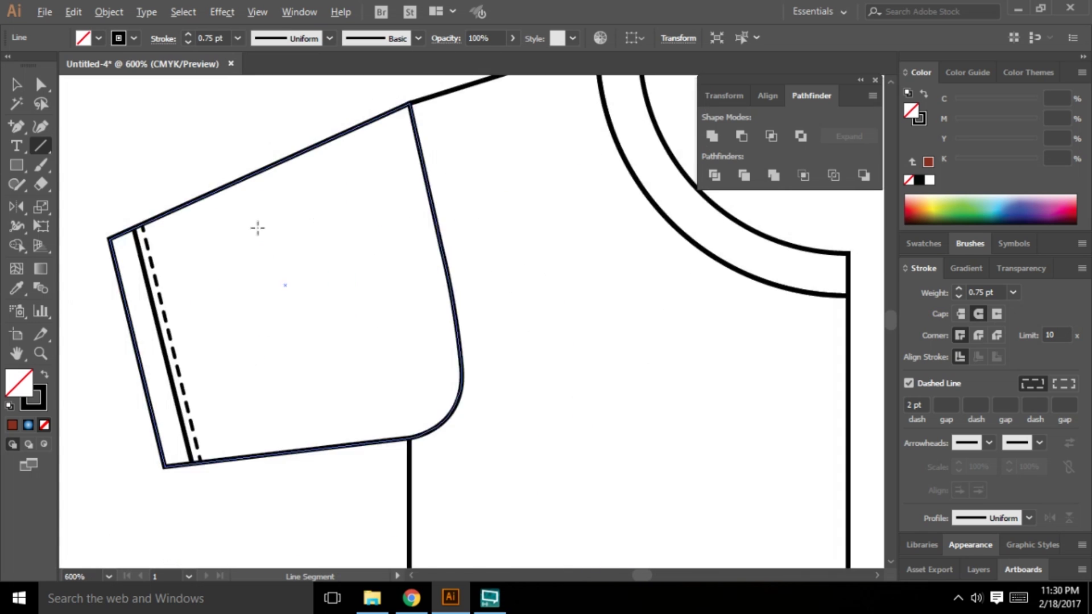
pyautogui.scroll(1, 257, 227)
pyautogui.scroll(-5, 290, 290)
pyautogui.scroll(2, 292, 287)
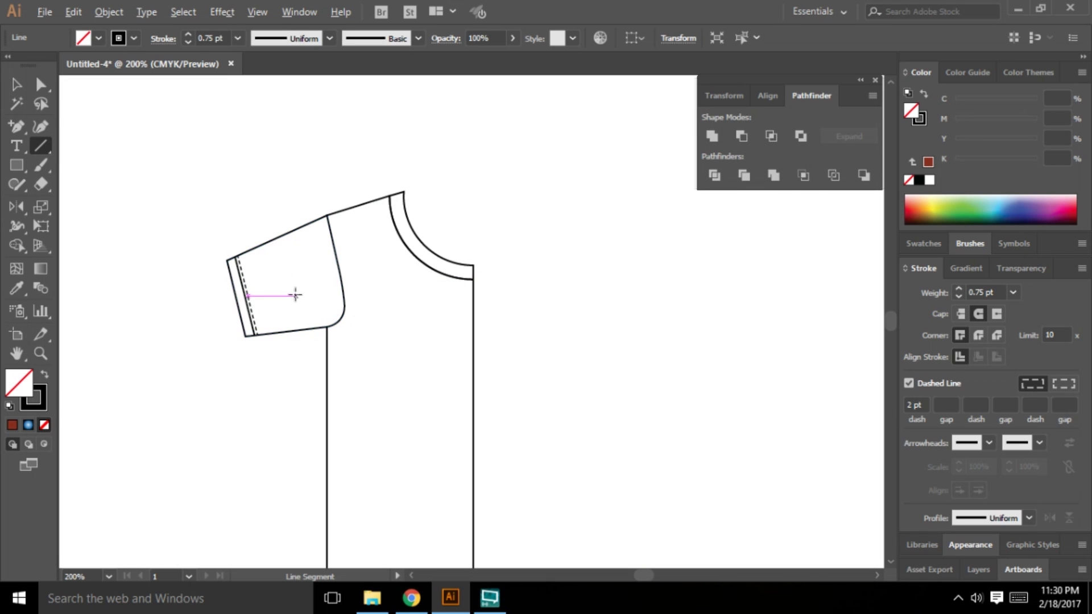
pyautogui.scroll(2, 245, 276)
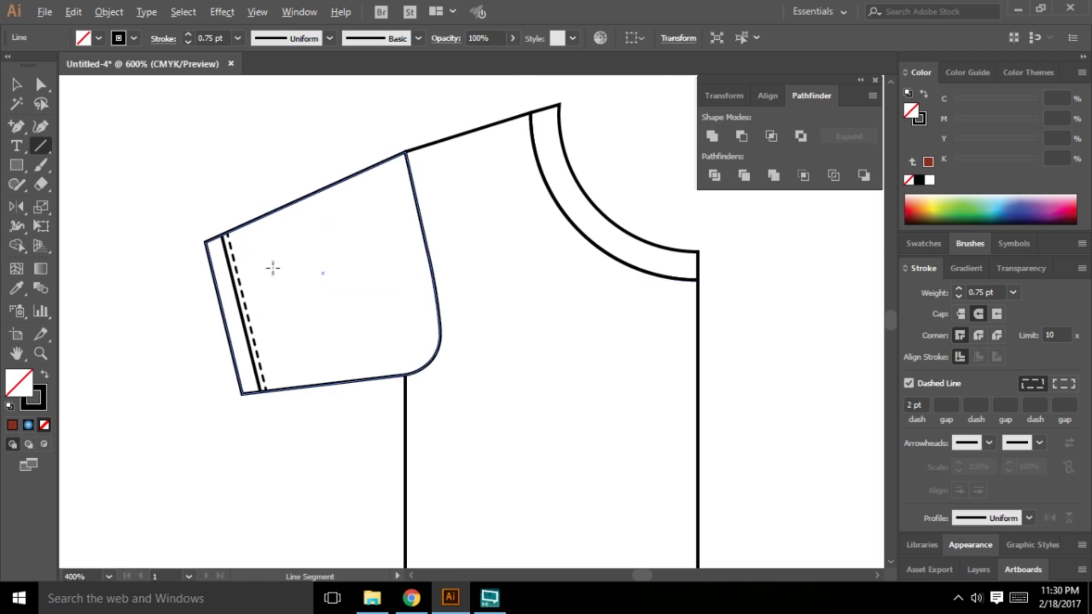
pyautogui.scroll(2, 268, 271)
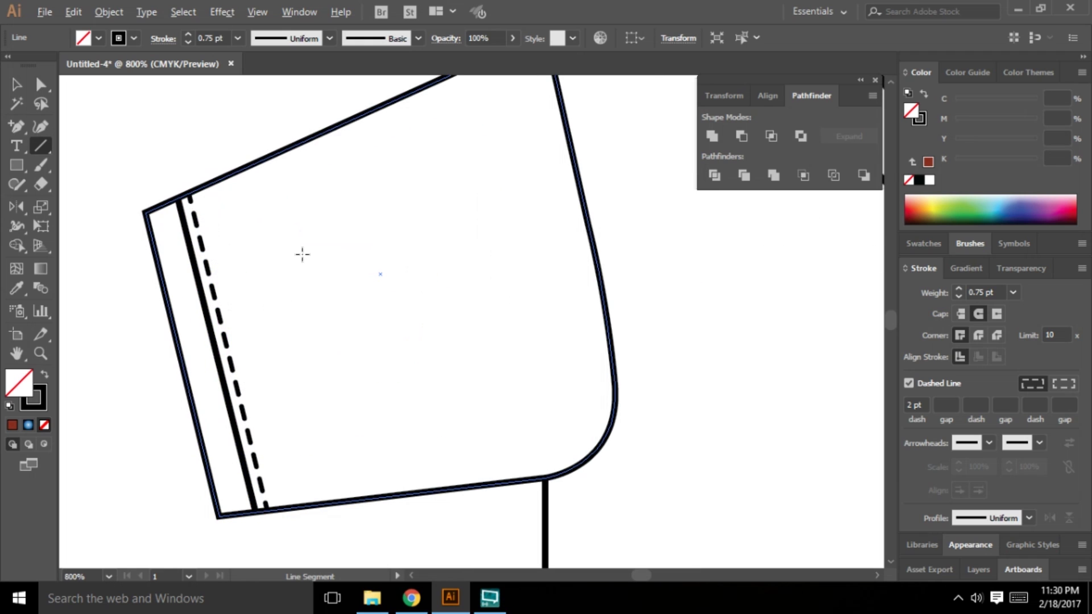
pyautogui.scroll(-6, 302, 274)
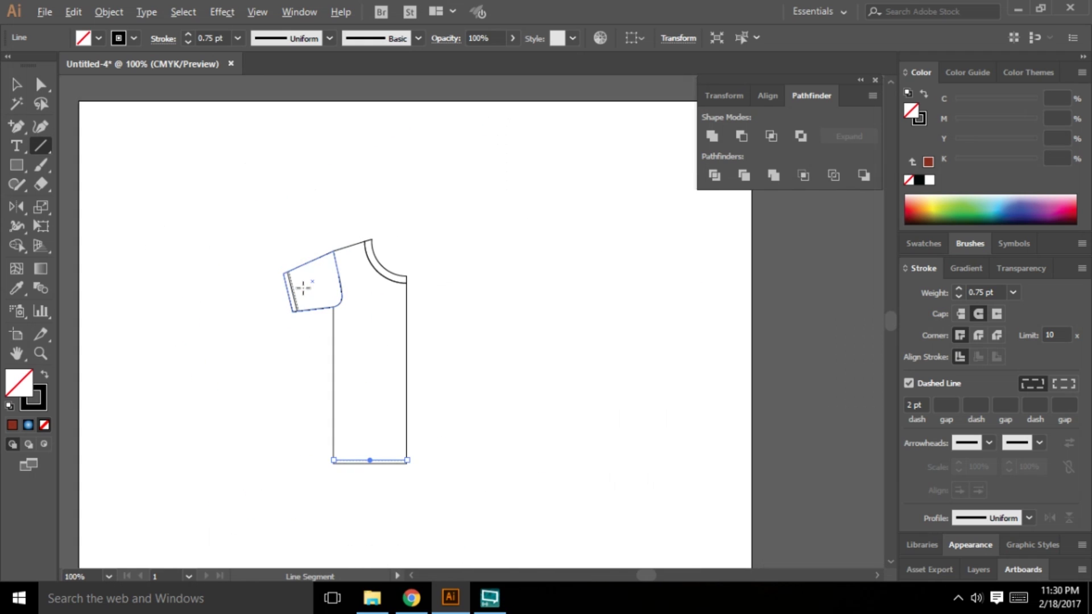
pyautogui.scroll(2, 346, 471)
pyautogui.scroll(1, 345, 470)
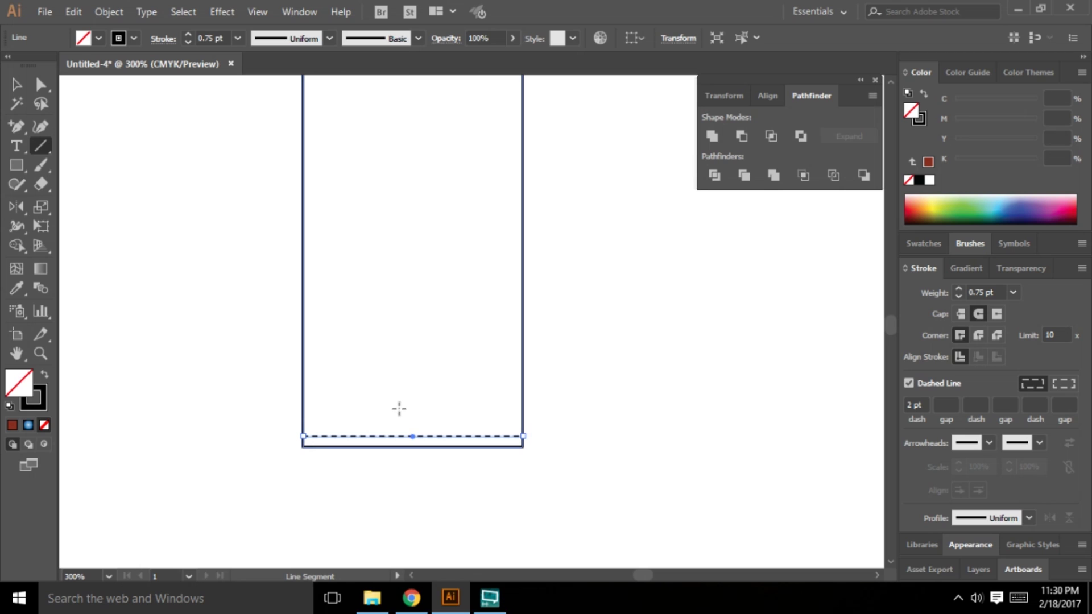
# Step: View the entire artboard and inspect the dashed hem line again at 400% magnification
pyautogui.press('ctrl')
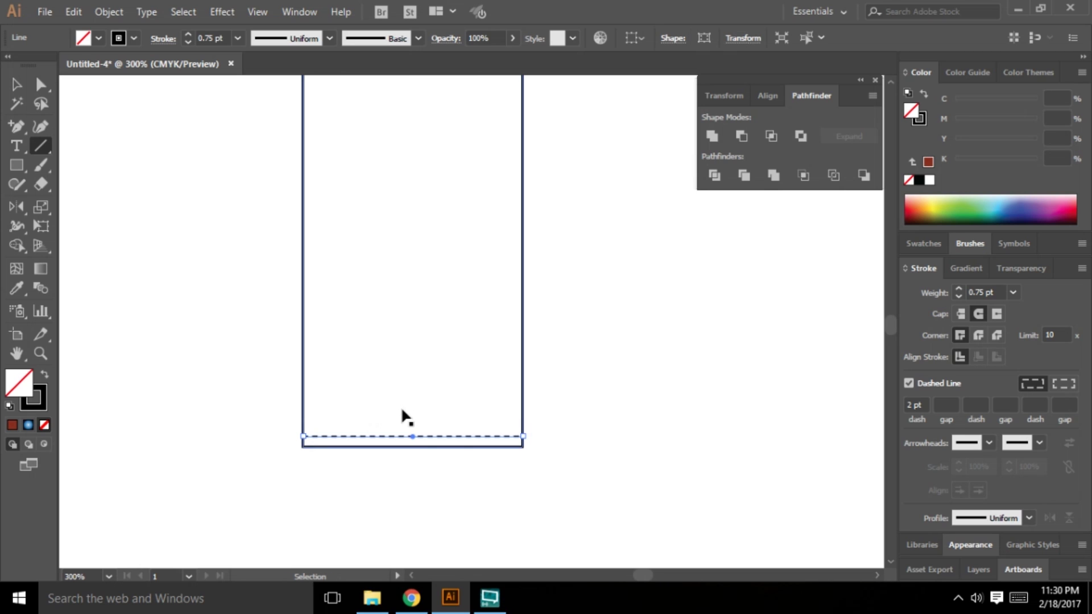
pyautogui.hotkey('ctrl', '0')
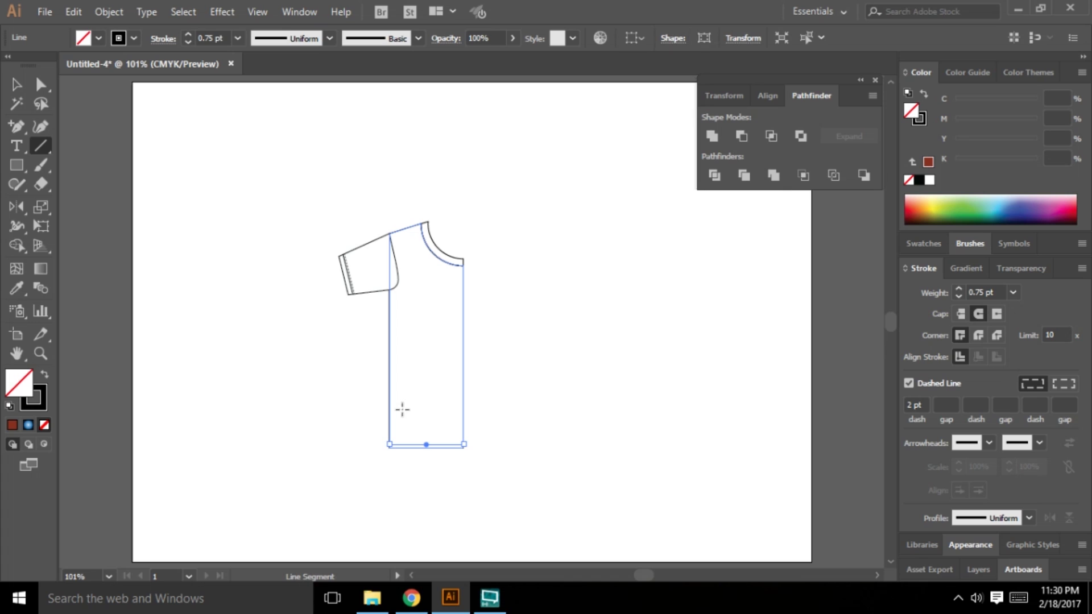
pyautogui.press('ctrl')
pyautogui.hotkey('ctrl', '=')
pyautogui.hotkey('ctrl', '=')
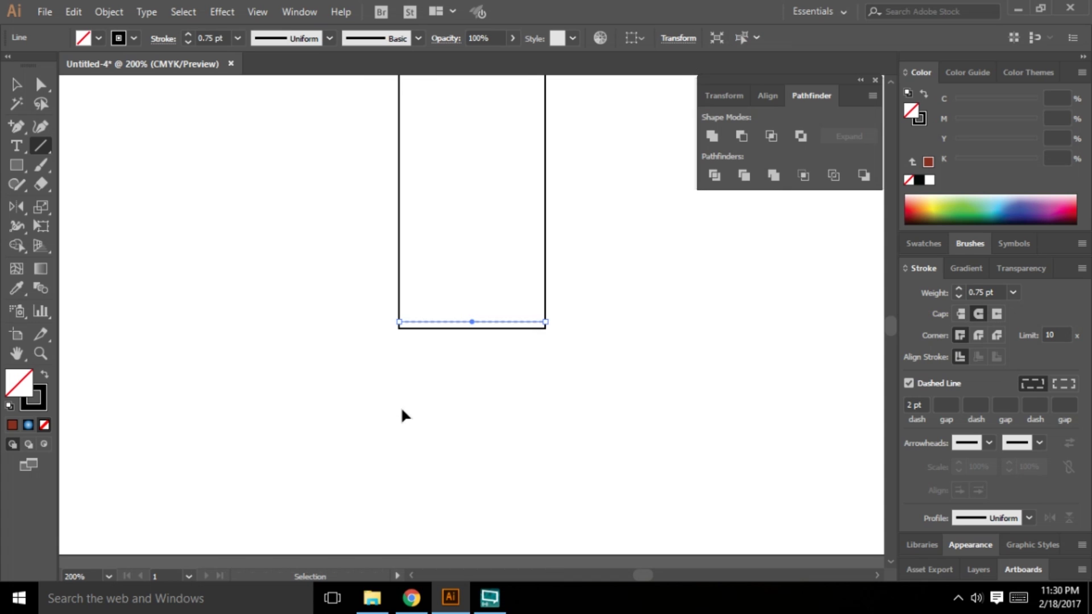
pyautogui.hotkey('ctrl', '-')
pyautogui.hotkey('ctrl', '-')
pyautogui.hotkey('ctrl', '=')
pyautogui.hotkey('ctrl', '=')
pyautogui.hotkey('ctrl', '=')
pyautogui.hotkey('ctrl', '=')
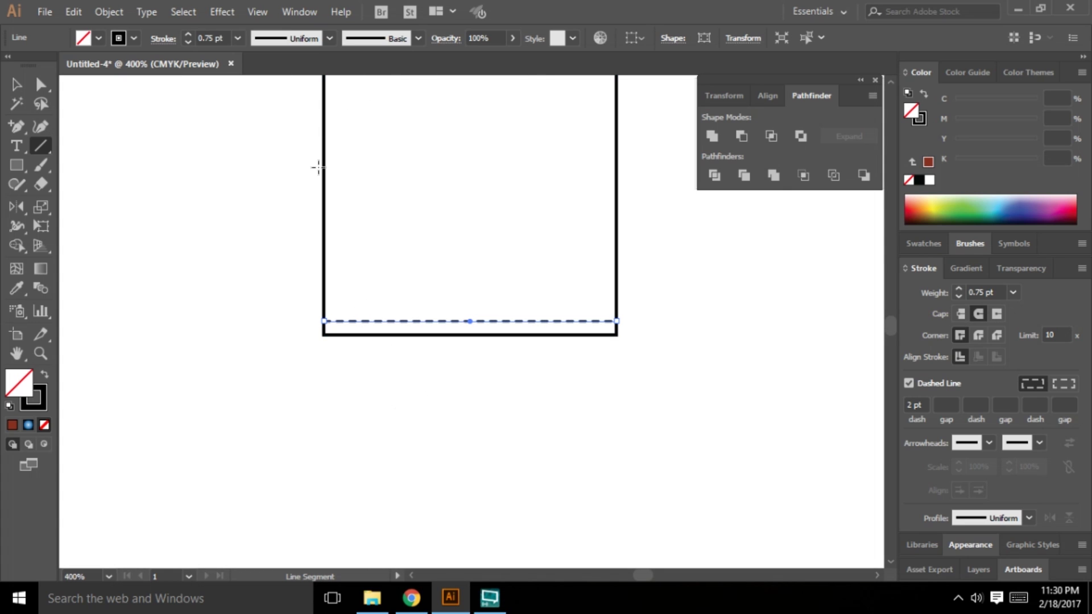
# Step: Look over the shirt body from the hem up to the sleeve, shoulder and neckline
pyautogui.press('space')
pyautogui.moveTo(429, 156); pyautogui.dragTo(463, 395)
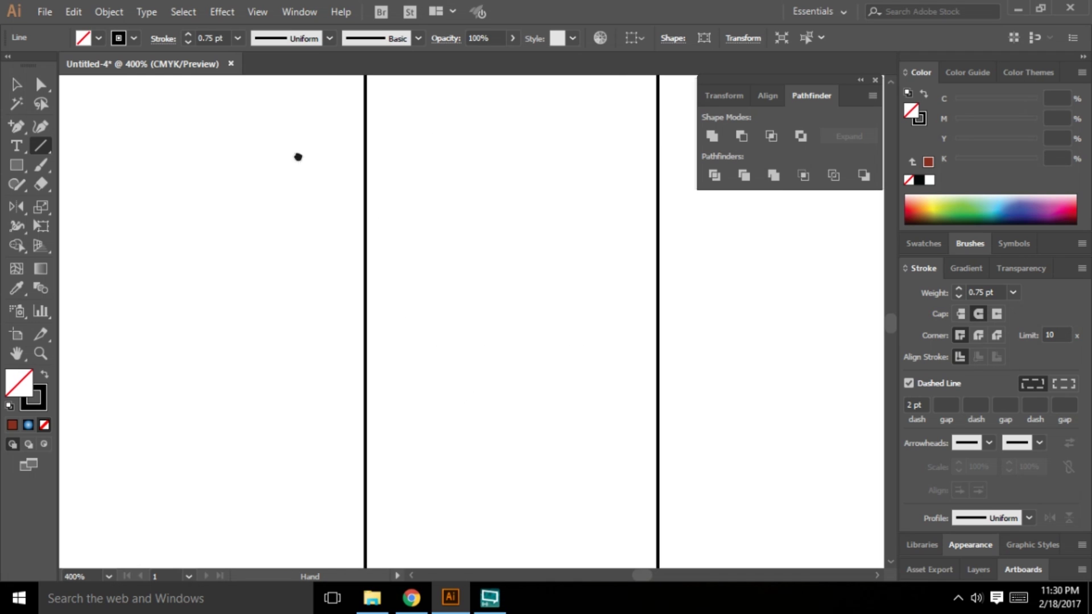
pyautogui.moveTo(298, 157); pyautogui.dragTo(321, 461)
pyautogui.moveTo(517, 482); pyautogui.dragTo(402, 285)
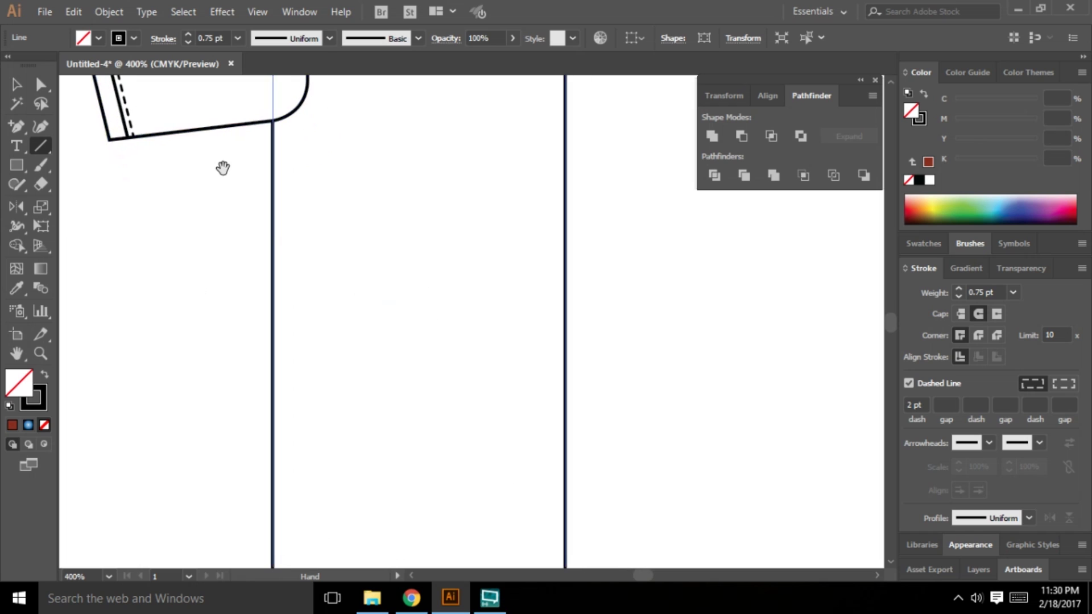
pyautogui.moveTo(222, 167); pyautogui.dragTo(349, 443)
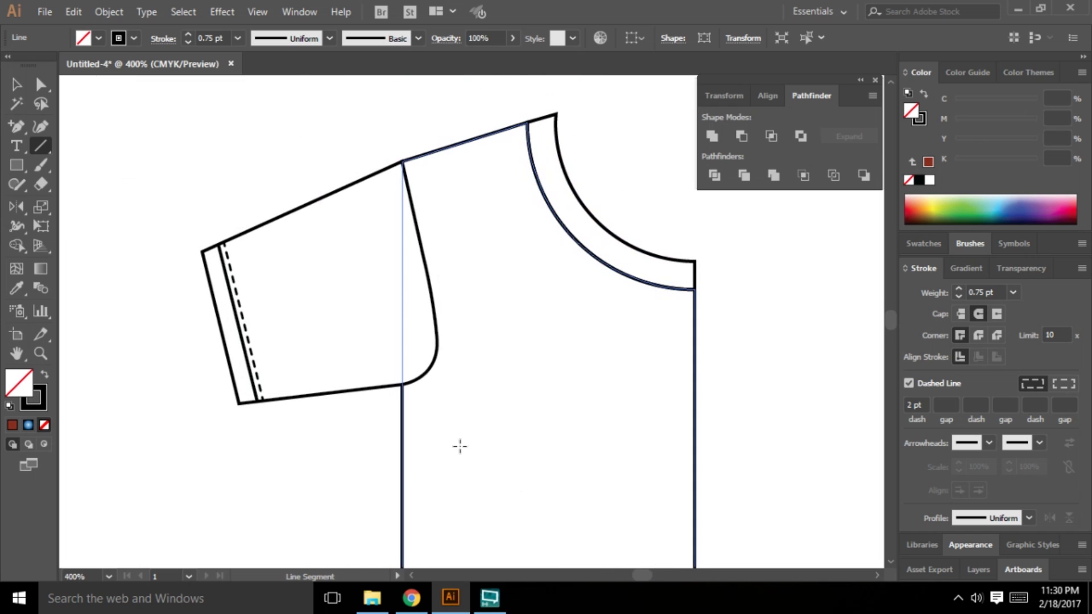
pyautogui.scroll(-3, 404, 301)
pyautogui.scroll(2, 370, 284)
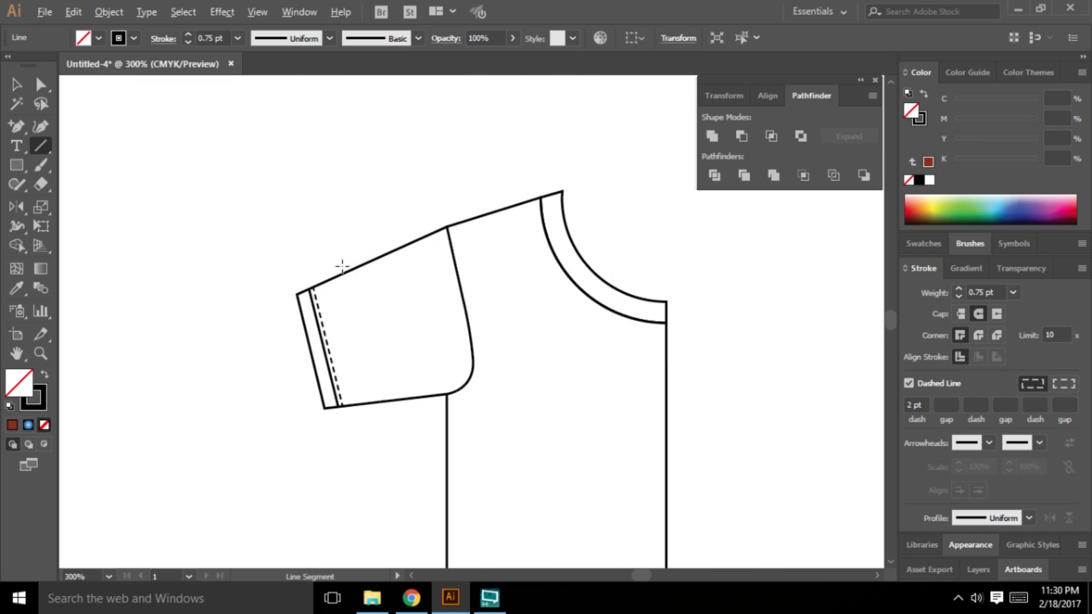
pyautogui.scroll(1, 342, 266)
pyautogui.scroll(-7, 339, 307)
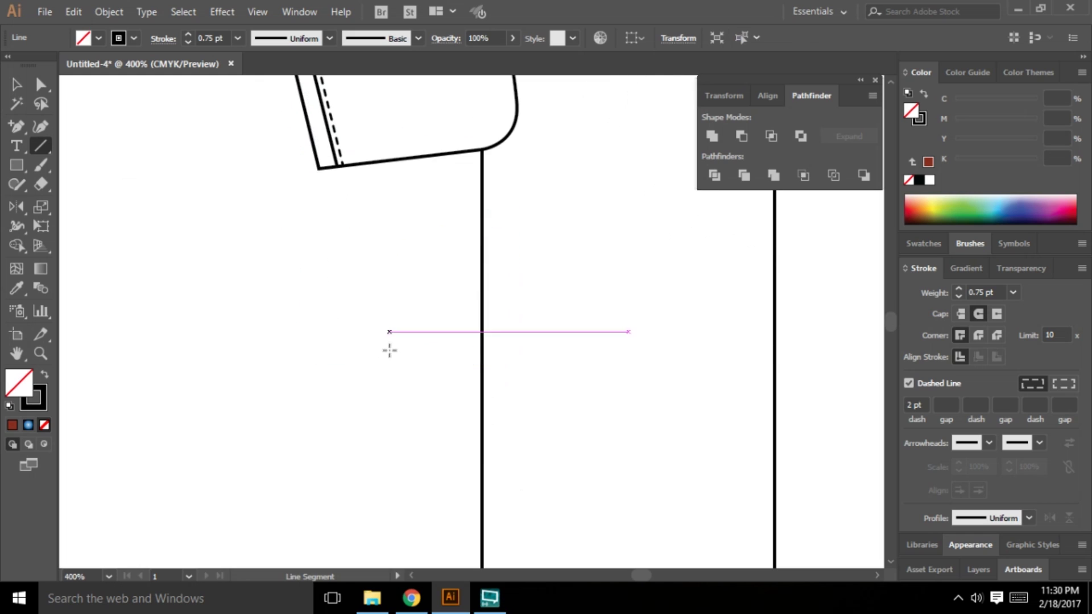
# Step: Place two copies of the dashed hem line, one slightly above it and one slightly below it
pyautogui.moveTo(617, 438); pyautogui.dragTo(506, 222)
pyautogui.moveTo(567, 418); pyautogui.dragTo(500, 206)
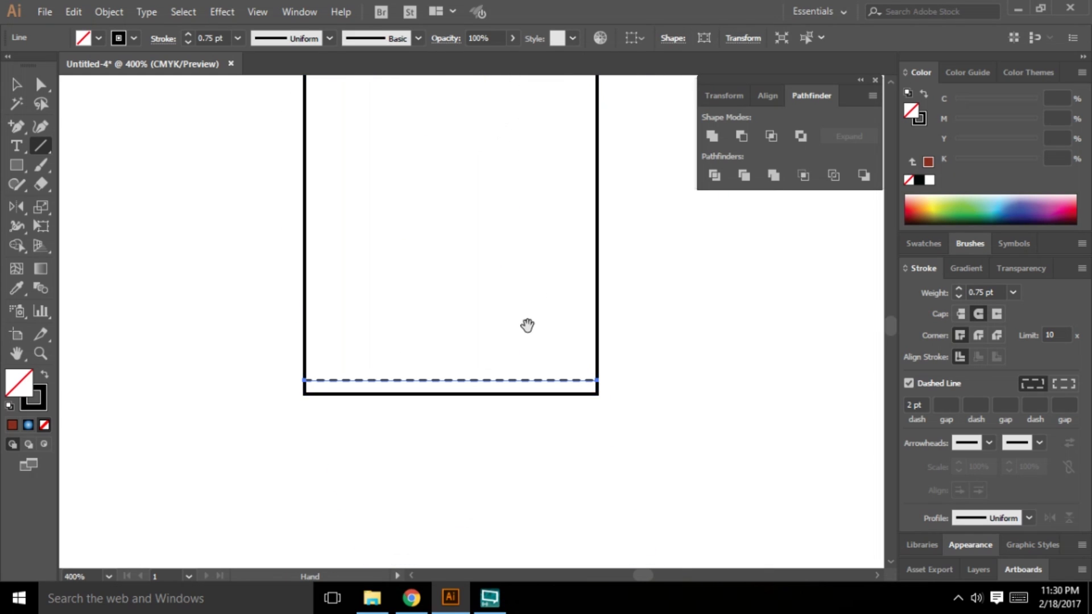
pyautogui.moveTo(415, 336); pyautogui.dragTo(421, 317)
pyautogui.scroll(2, 431, 380)
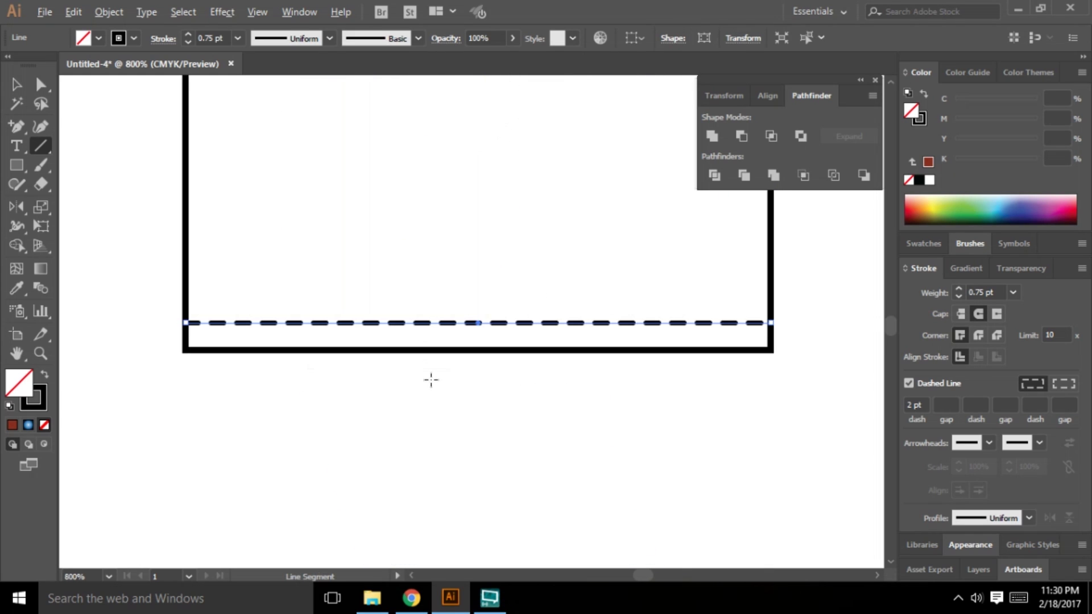
pyautogui.click(13, 91)
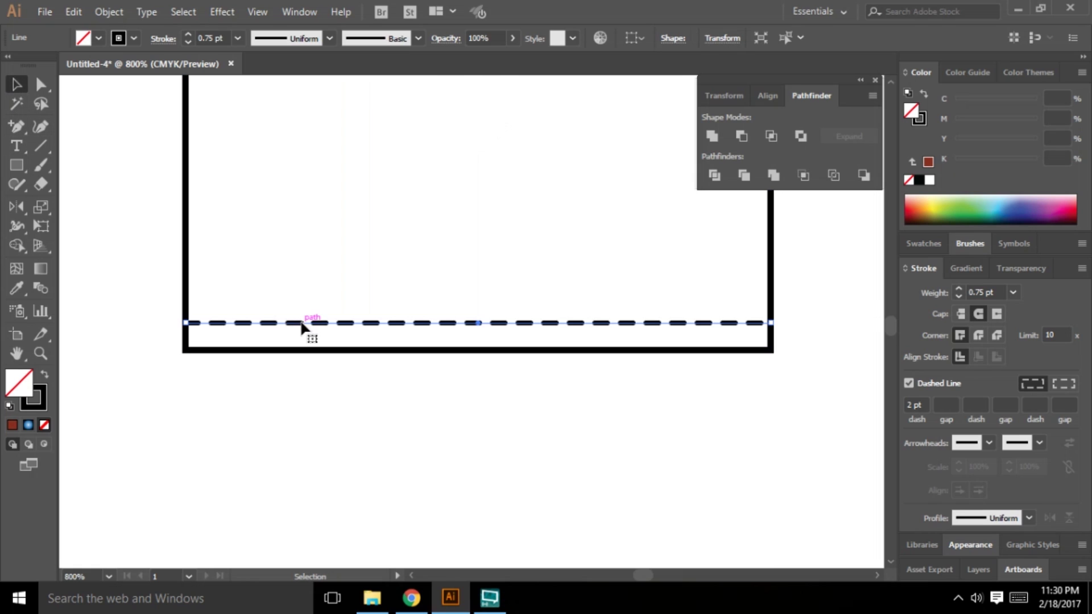
pyautogui.moveTo(301, 322); pyautogui.dragTo(302, 314)
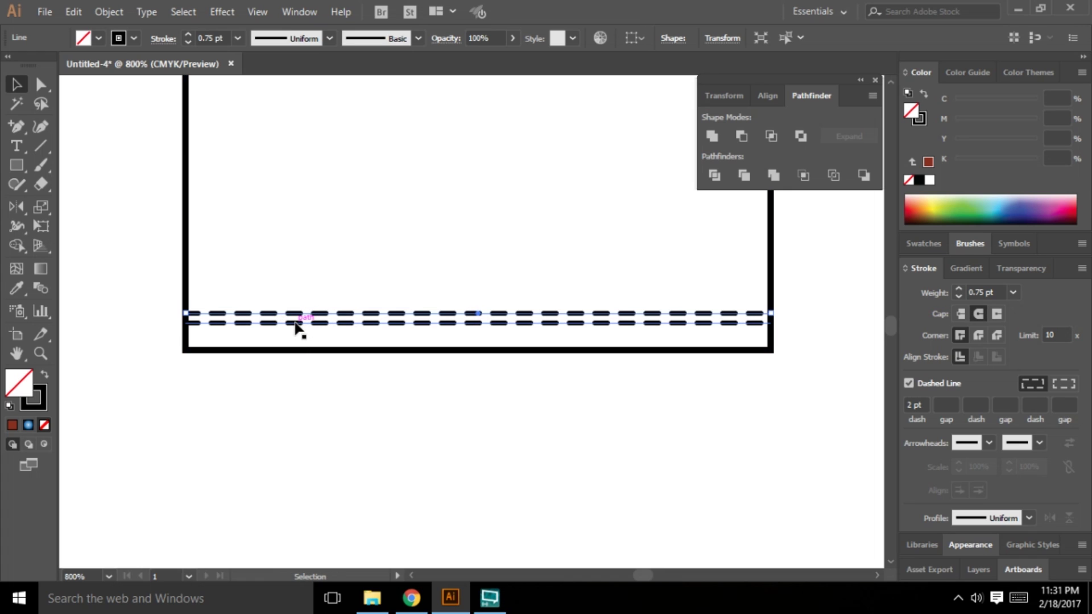
pyautogui.moveTo(295, 323)
pyautogui.mouseDown()
pyautogui.moveTo(298, 334)
pyautogui.moveTo(283, 332)
pyautogui.mouseUp()
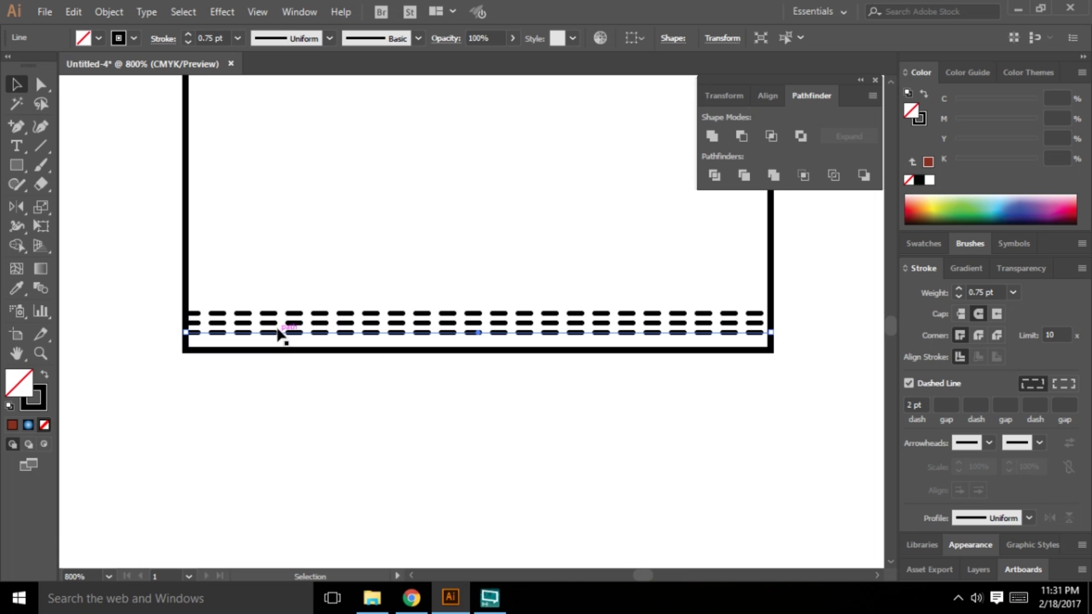
# Step: Make the lowest of the three hem lines solid, move all three lines up from the bottom edge, and deselect them
pyautogui.click(908, 384)
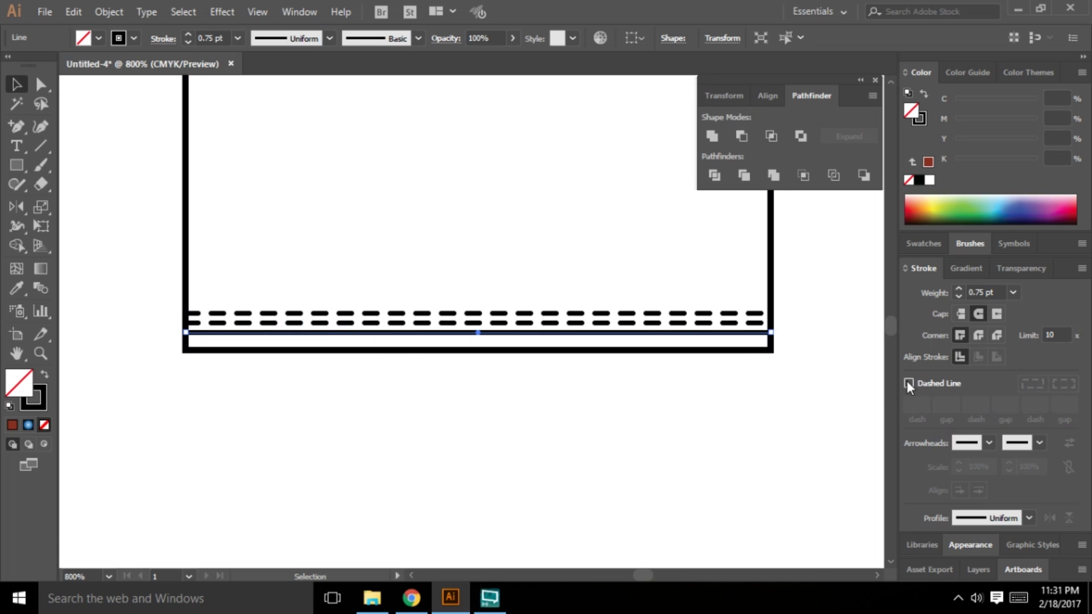
pyautogui.keyDown('shift'); pyautogui.click(295, 323); pyautogui.keyUp('shift')
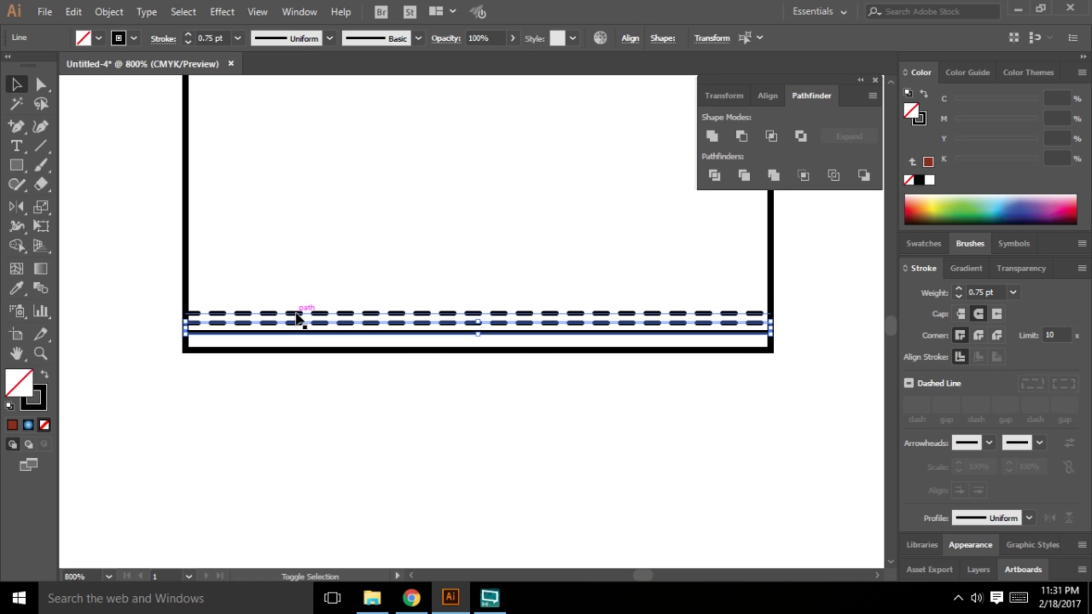
pyautogui.keyDown('shift'); pyautogui.click(295, 313); pyautogui.keyUp('shift')
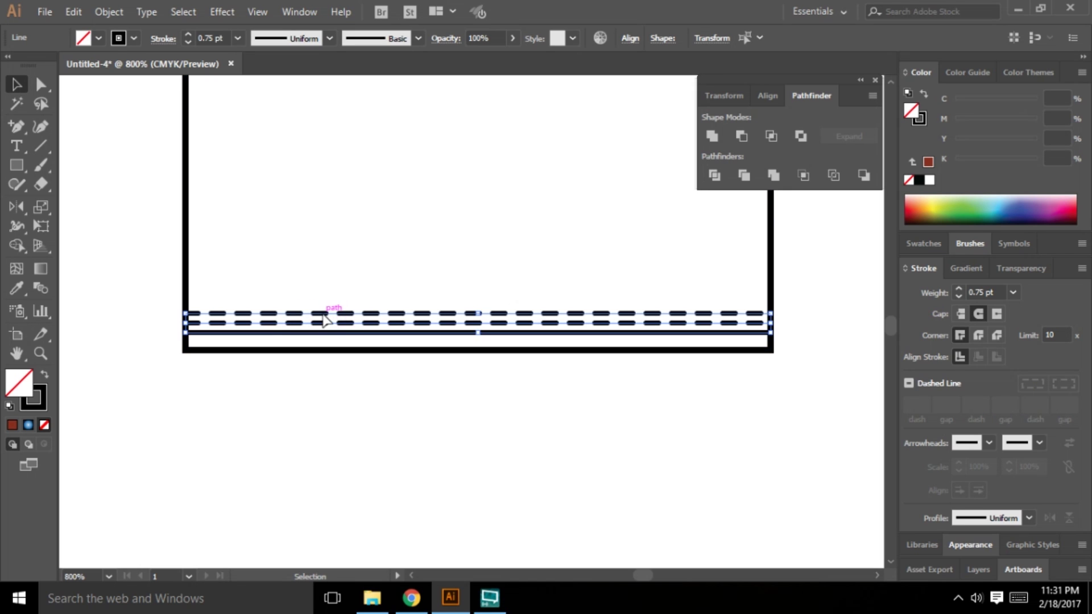
pyautogui.moveTo(323, 315); pyautogui.dragTo(322, 295)
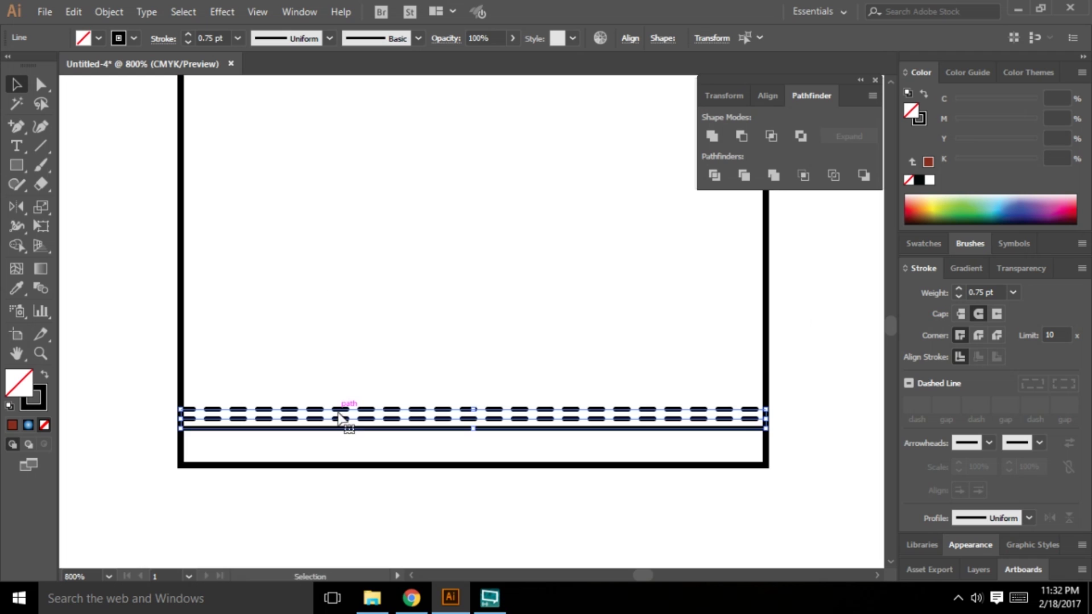
pyautogui.moveTo(337, 413); pyautogui.dragTo(339, 400)
pyautogui.click(322, 496)
# Step: Choose the Pen tool for drawing at the shoulder between the sleeve seam and the neckline
pyautogui.scroll(-3, 363, 497)
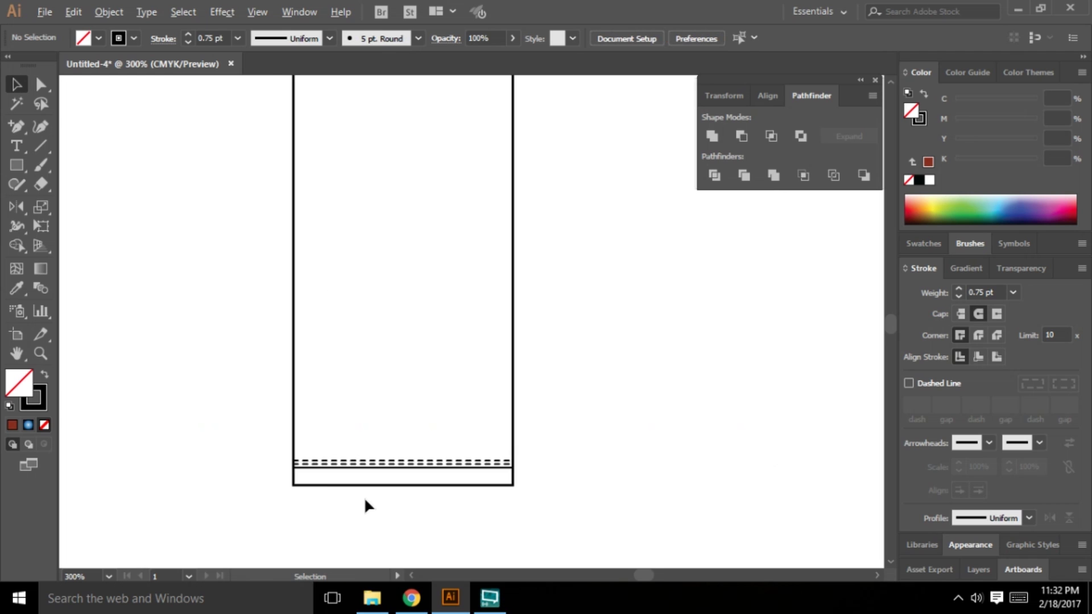
pyautogui.scroll(-2, 363, 504)
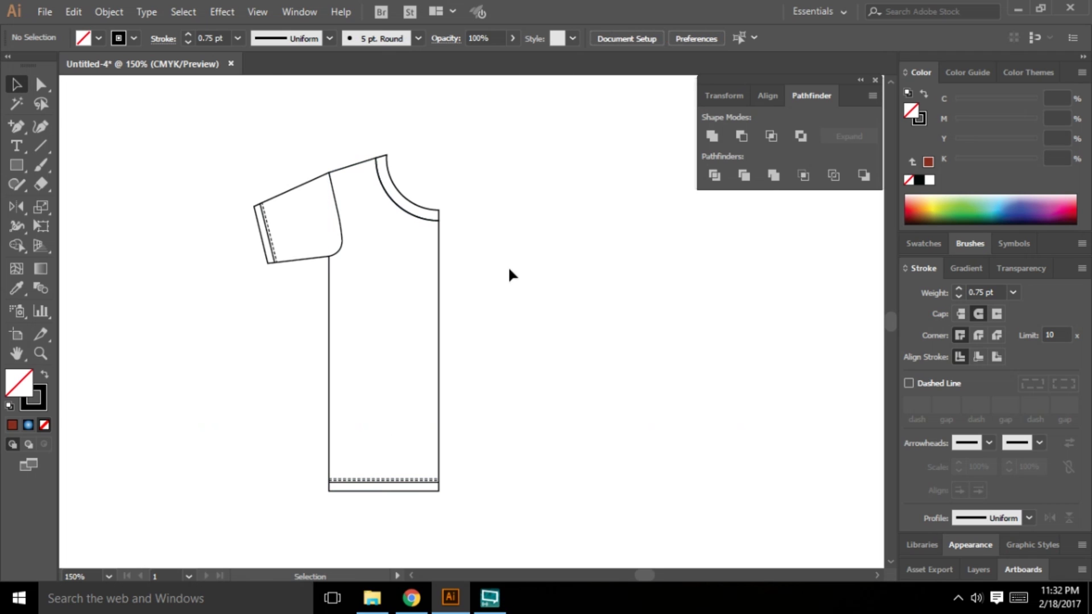
pyautogui.scroll(3, 352, 152)
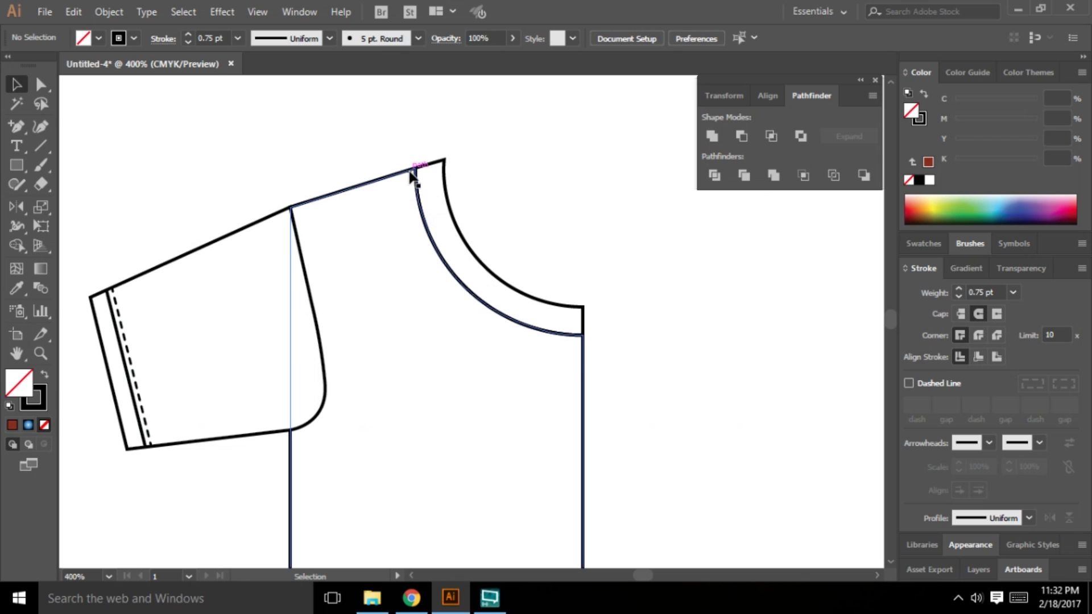
pyautogui.scroll(1, 625, 238)
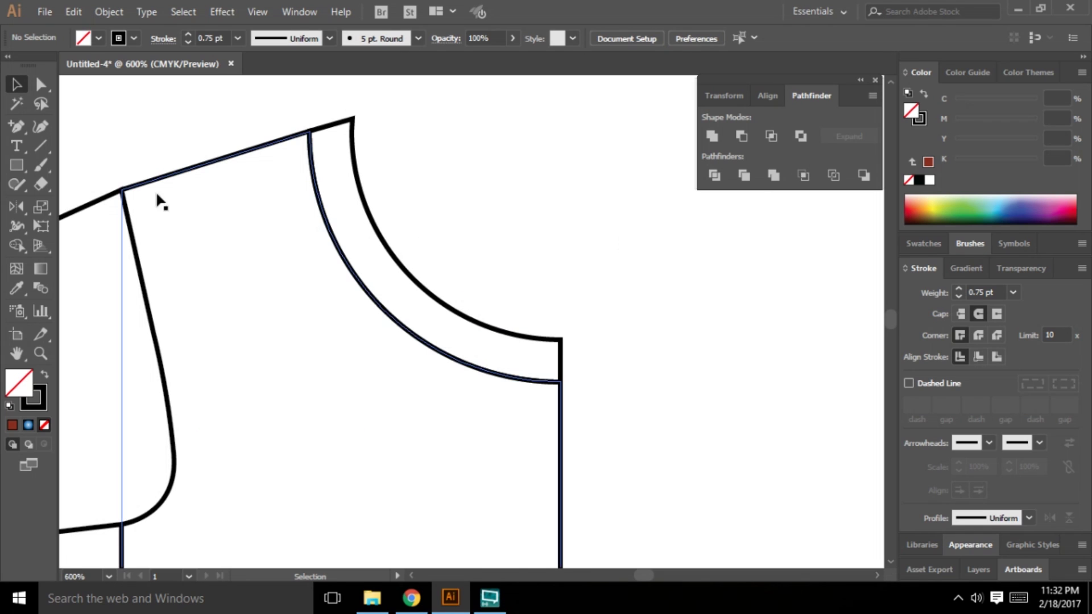
pyautogui.click(20, 126)
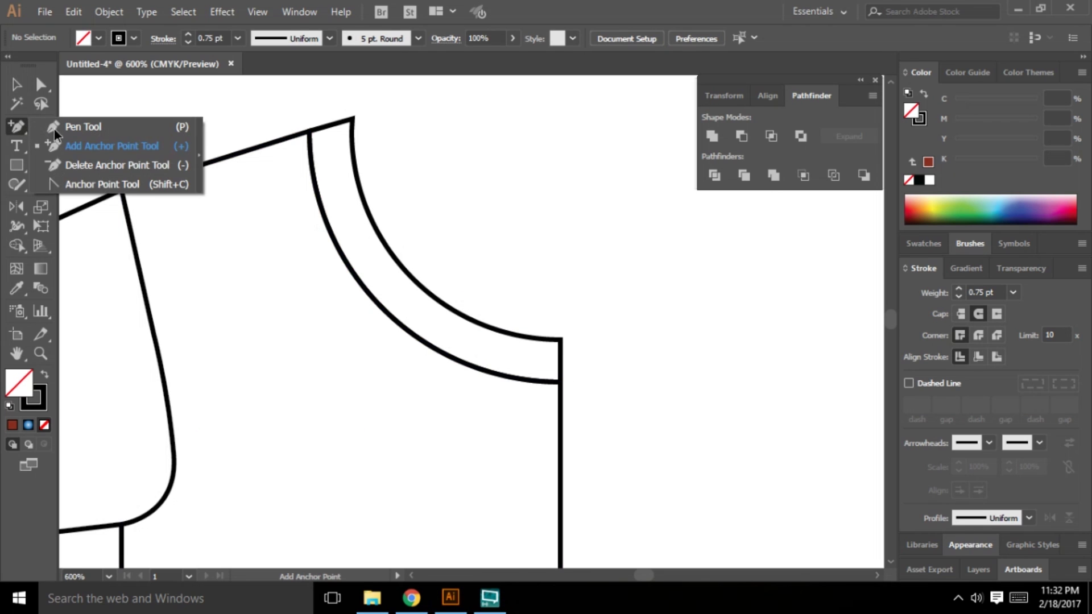
pyautogui.click(53, 128)
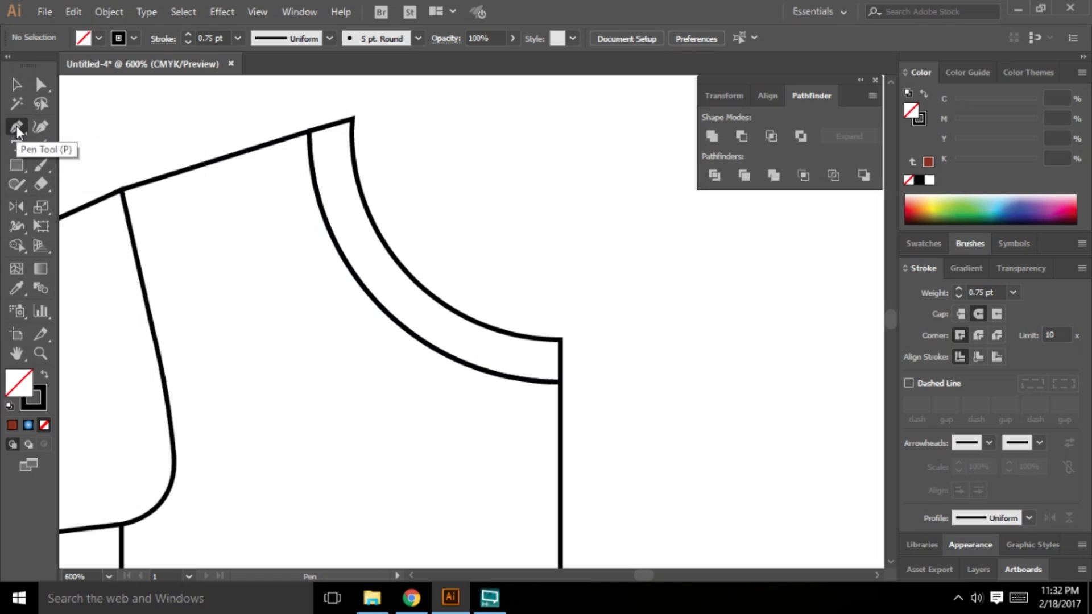
pyautogui.click(41, 146)
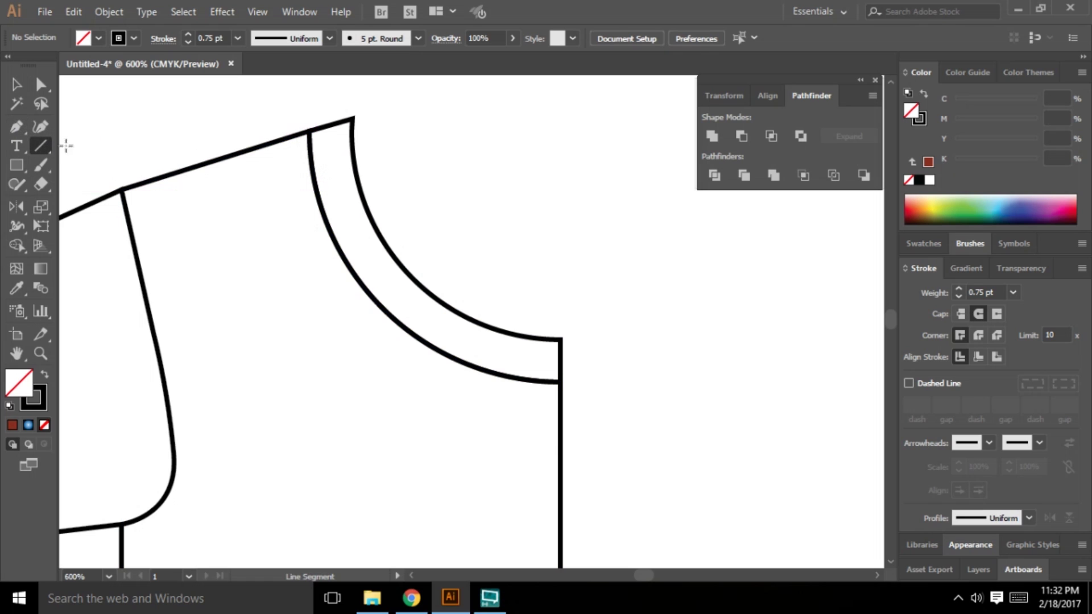
pyautogui.click(19, 128)
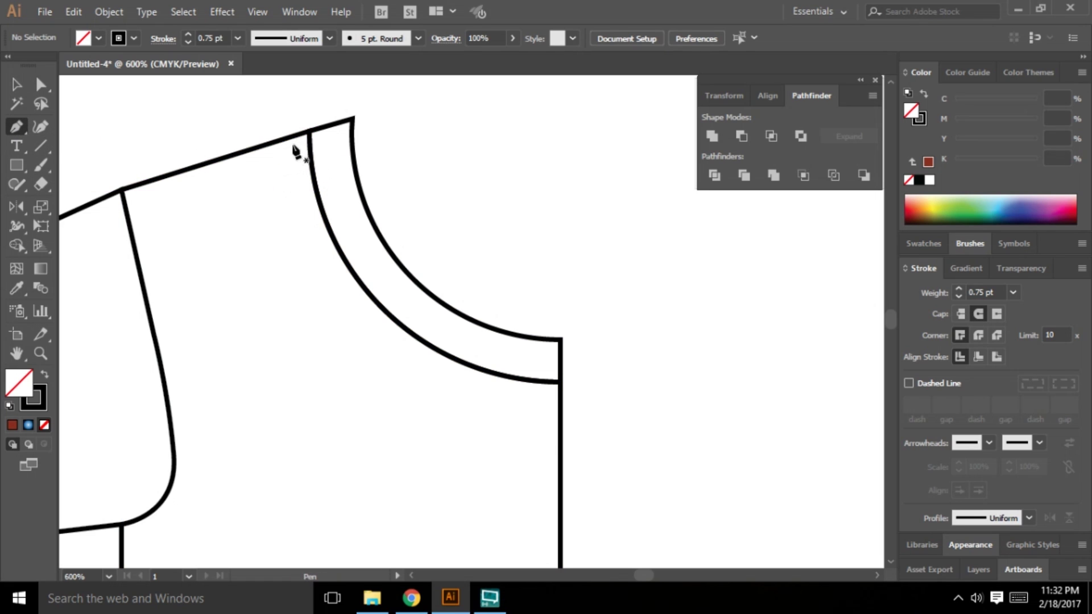
pyautogui.click(308, 131)
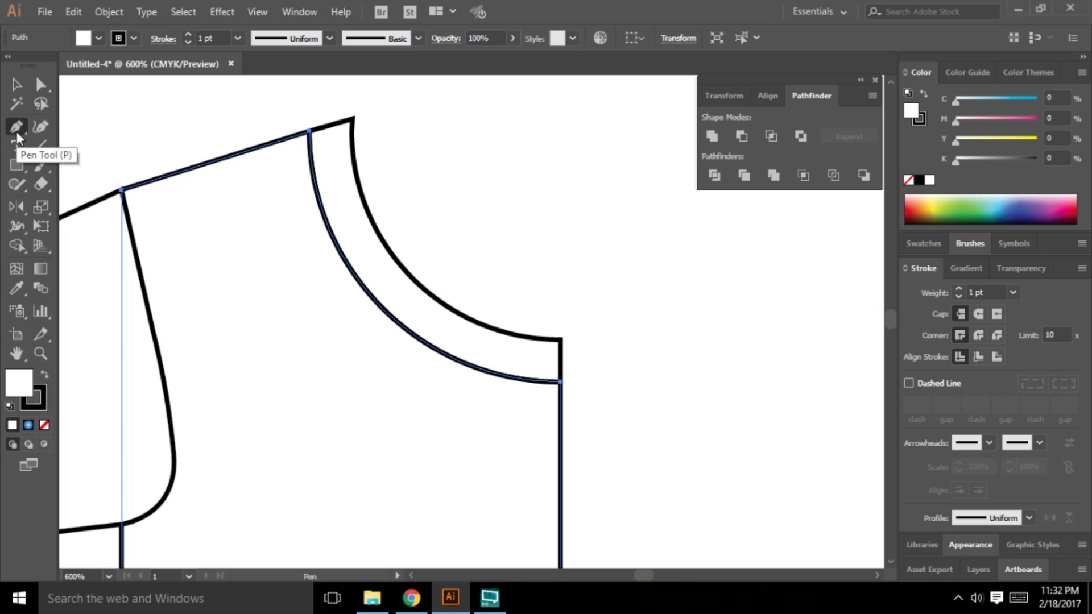
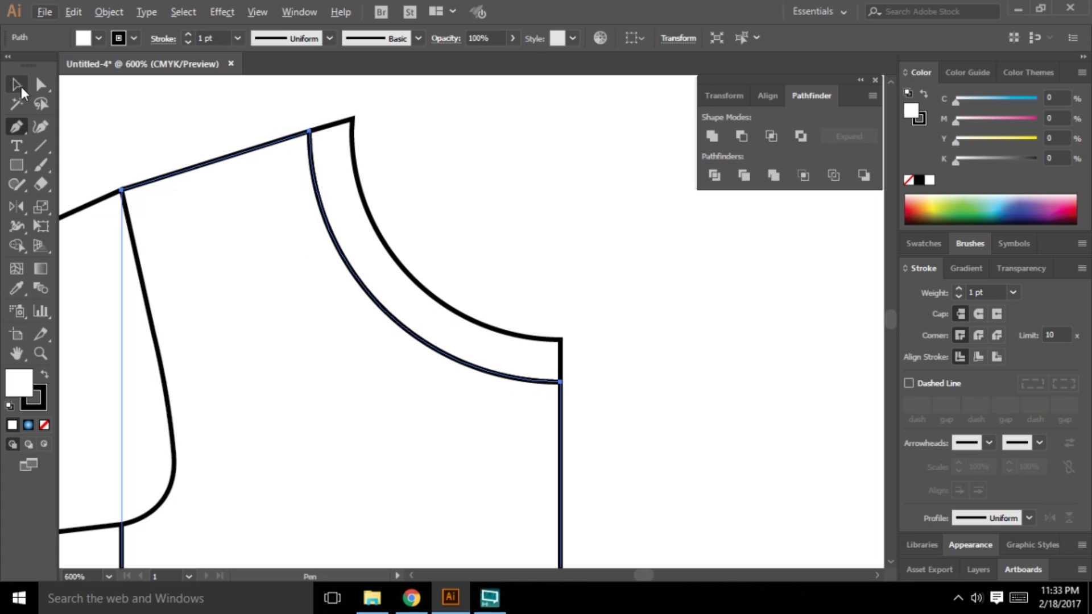
pyautogui.click(18, 87)
pyautogui.click(727, 370)
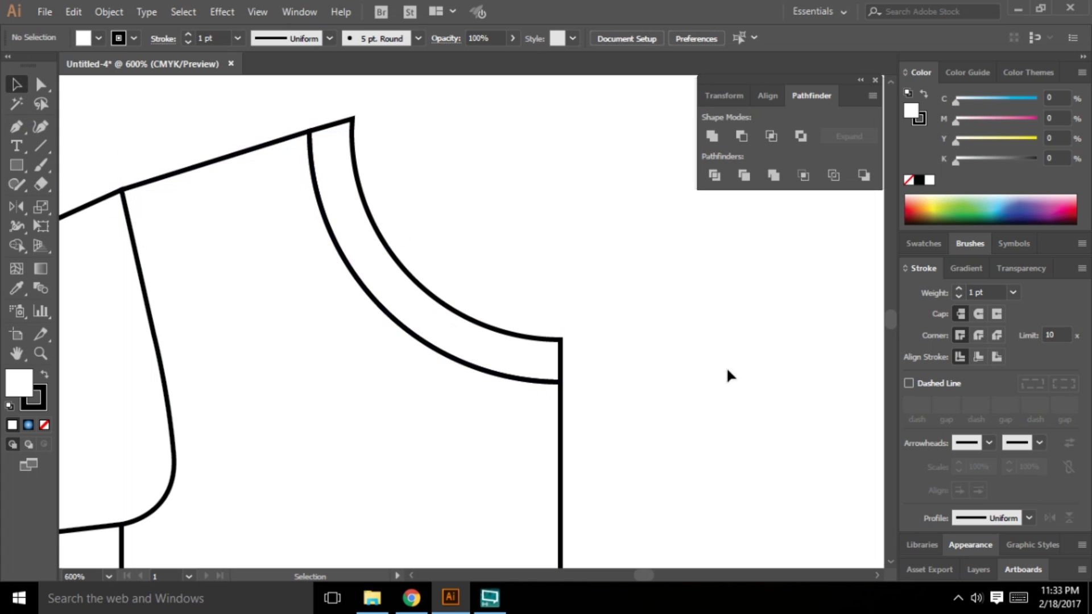
# Step: Draw a curved line with no fill just below the neckband using the Pen tool, running from the shoulder seam to the centre front
pyautogui.click(17, 127)
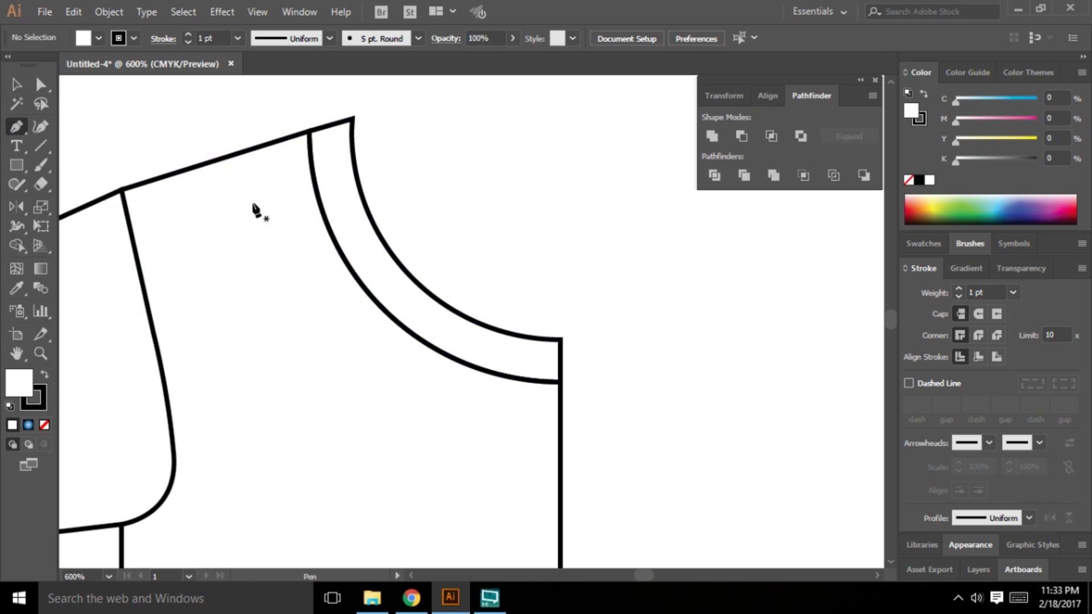
pyautogui.click(296, 135)
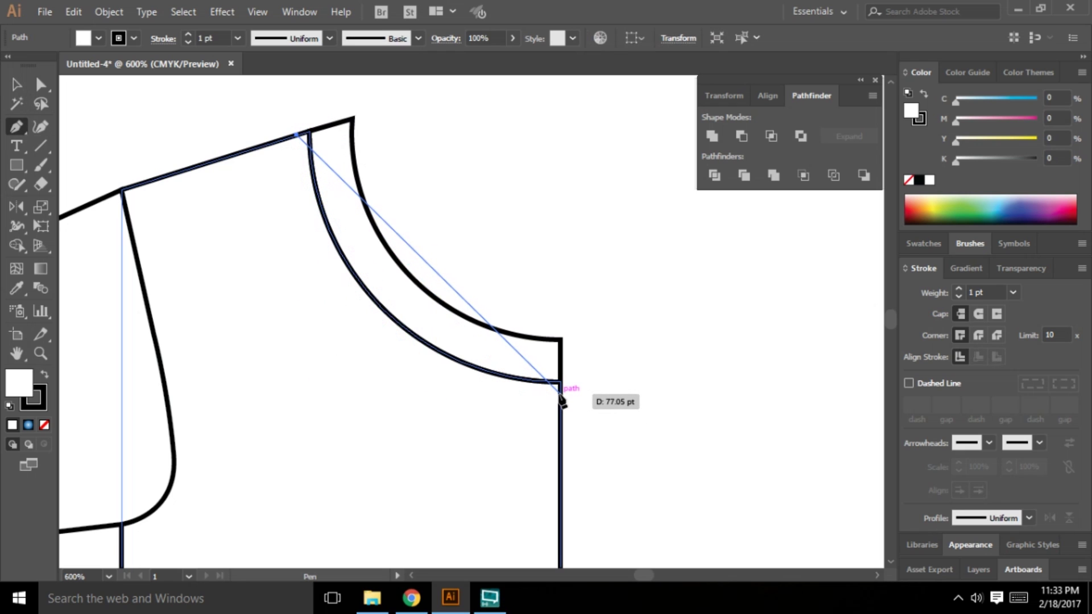
pyautogui.moveTo(560, 394); pyautogui.dragTo(817, 408)
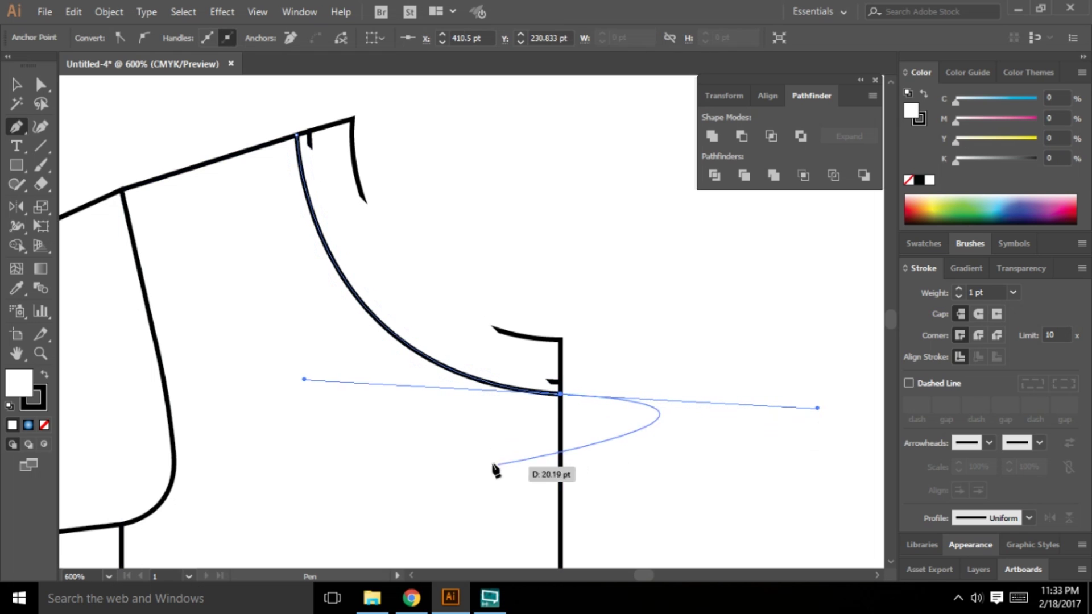
pyautogui.click(16, 84)
pyautogui.click(44, 424)
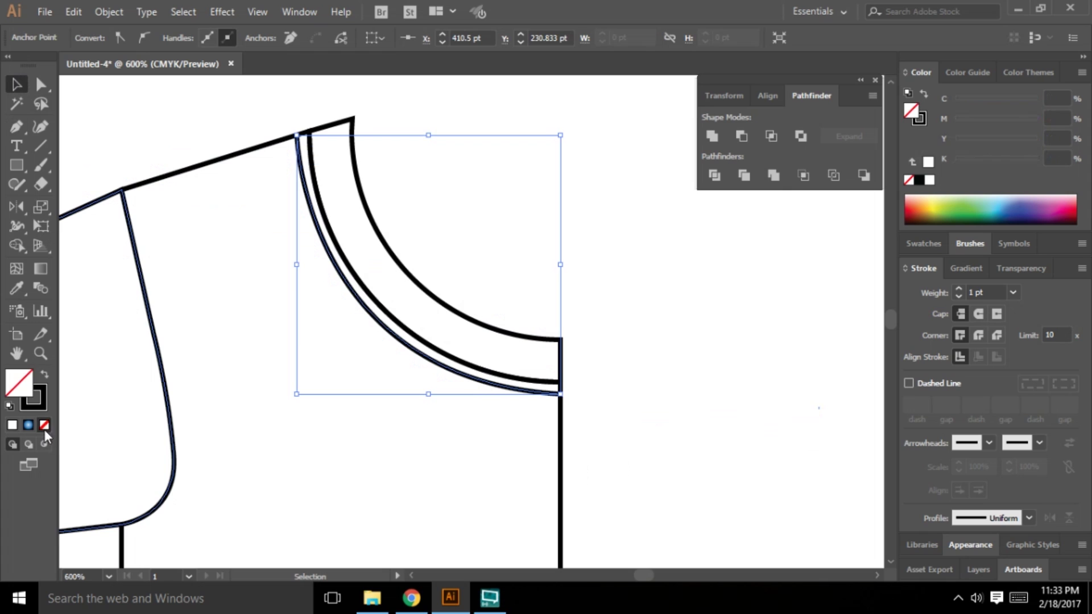
pyautogui.click(40, 405)
pyautogui.click(578, 344)
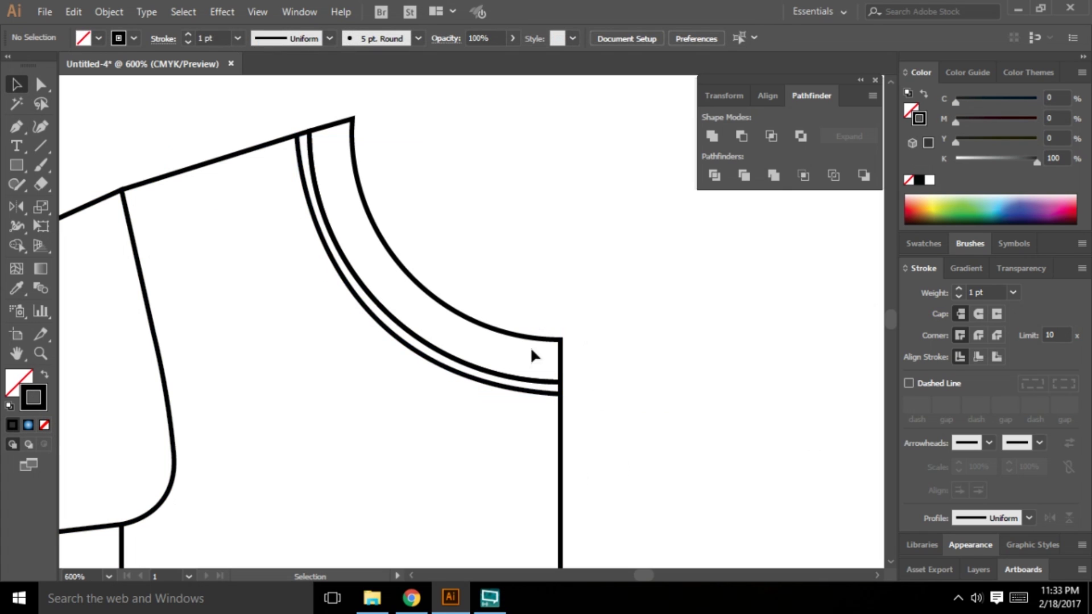
pyautogui.scroll(-4, 435, 395)
pyautogui.scroll(-2, 386, 364)
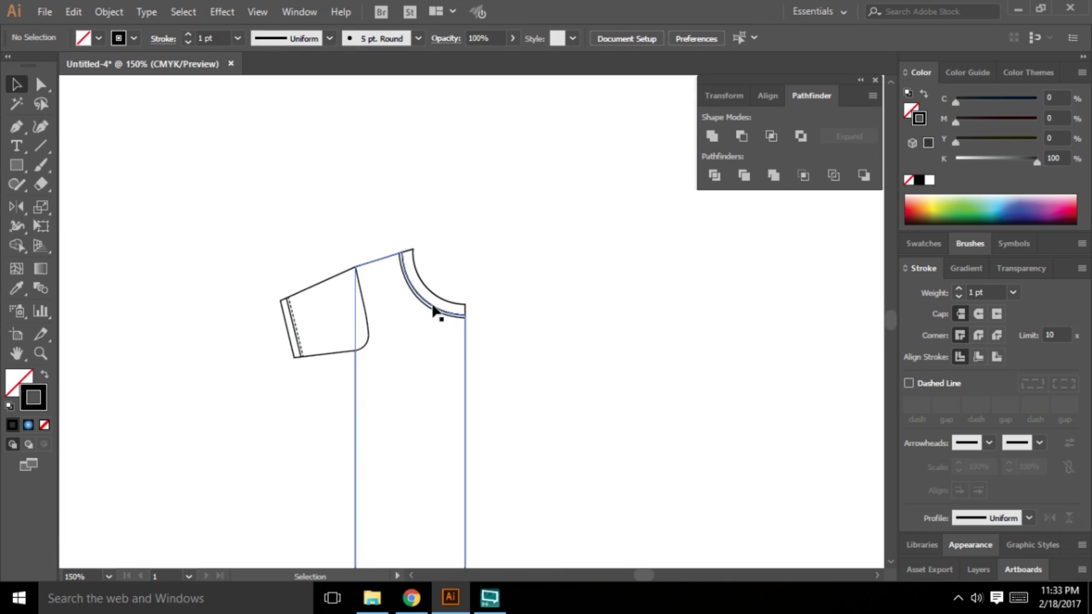
pyautogui.scroll(3, 412, 267)
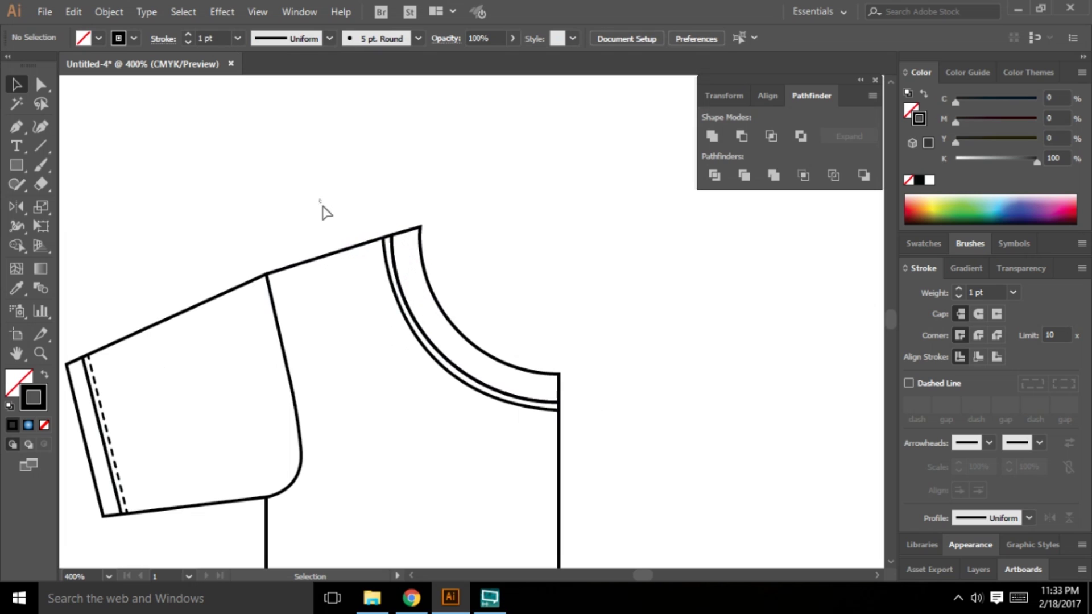
pyautogui.click(343, 309)
pyautogui.click(16, 126)
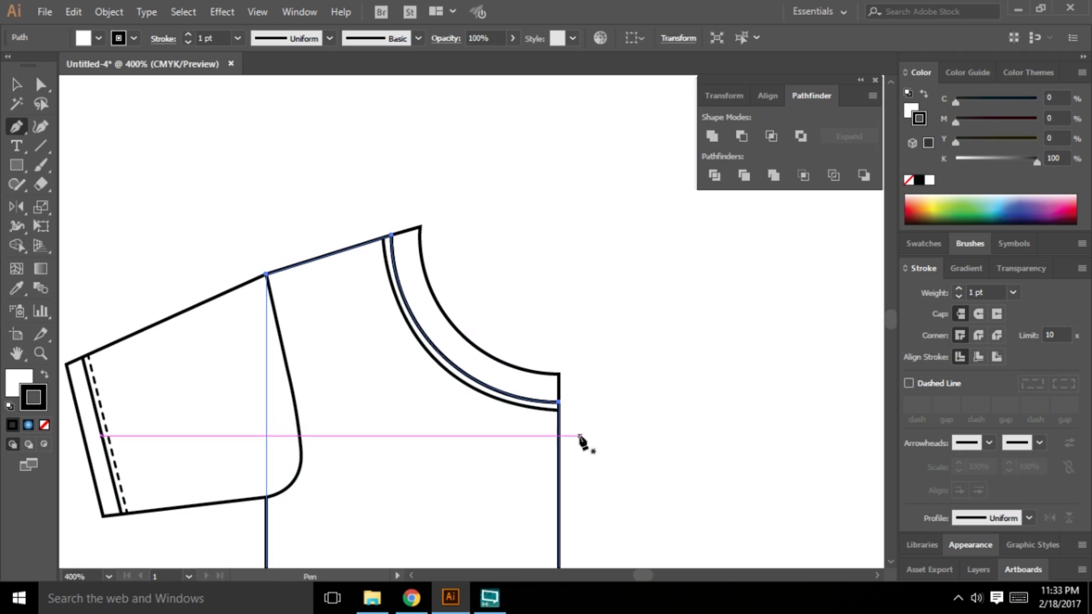
pyautogui.click(16, 84)
pyautogui.click(322, 212)
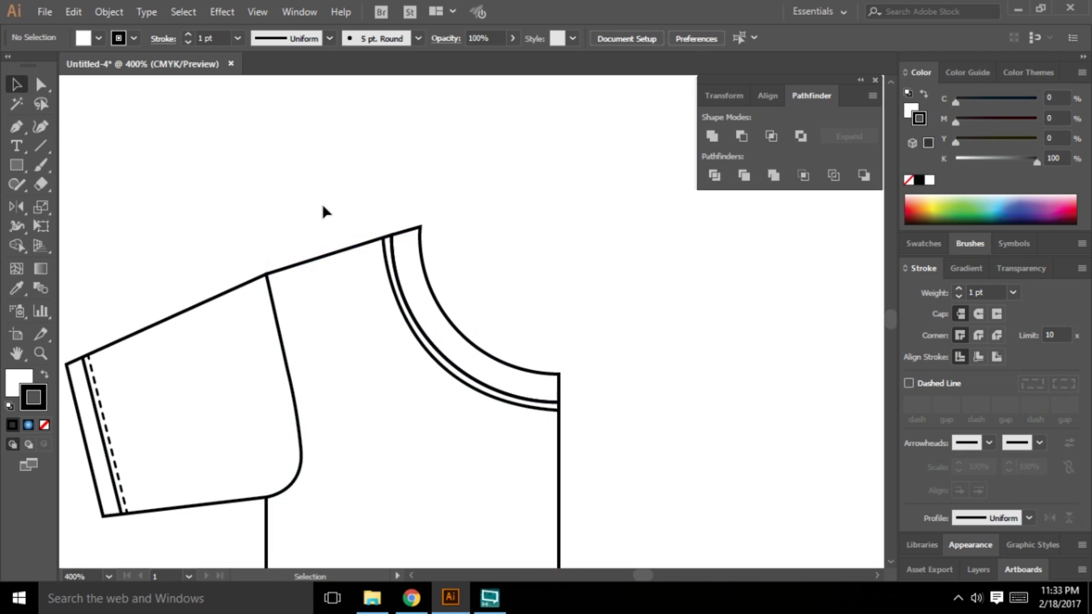
# Step: Try a dashed stroke with 2 pt dashes on the curve below the neckband, and turn the dashes off again
pyautogui.scroll(1, 558, 404)
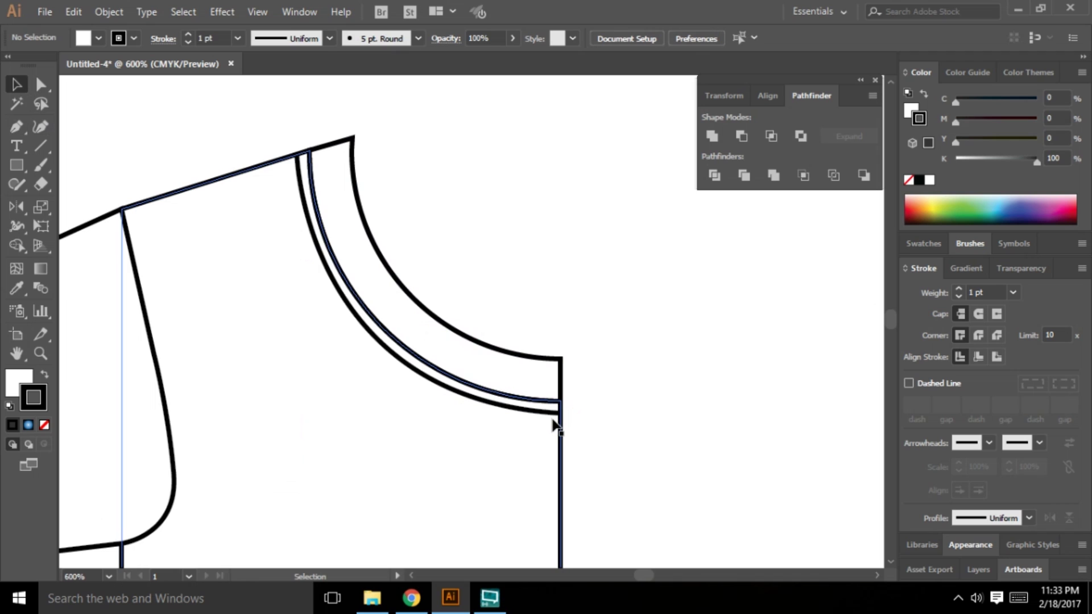
pyautogui.click(377, 344)
pyautogui.scroll(-1, 544, 335)
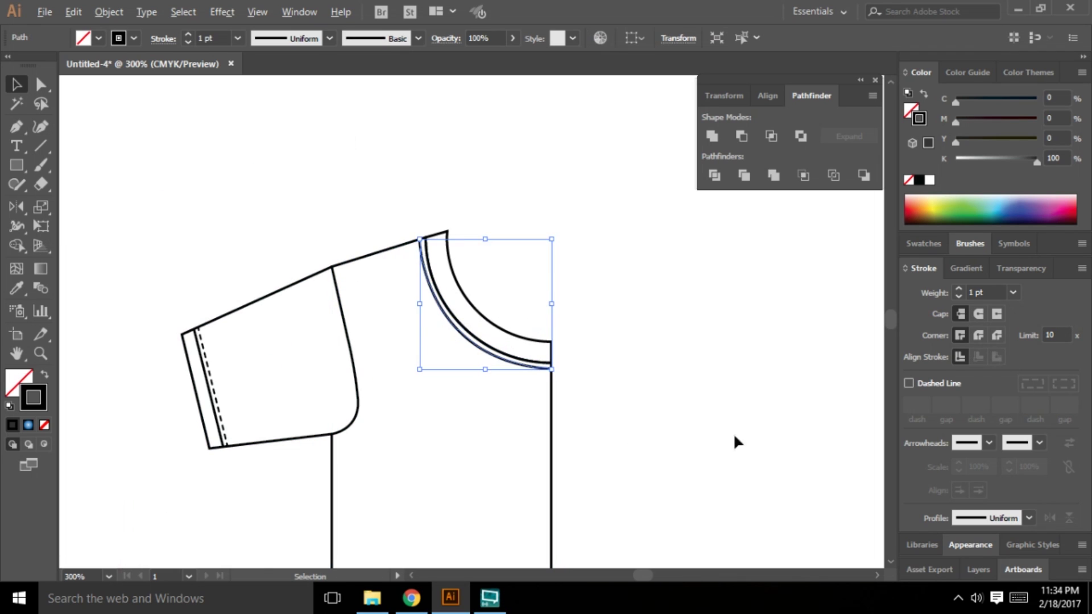
pyautogui.click(924, 386)
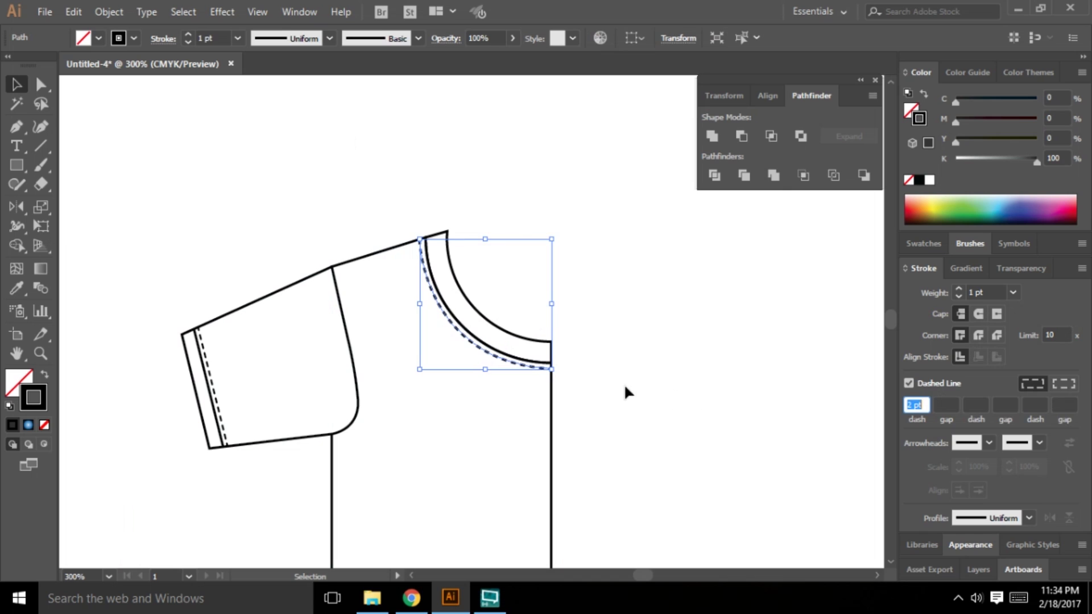
pyautogui.scroll(4, 545, 375)
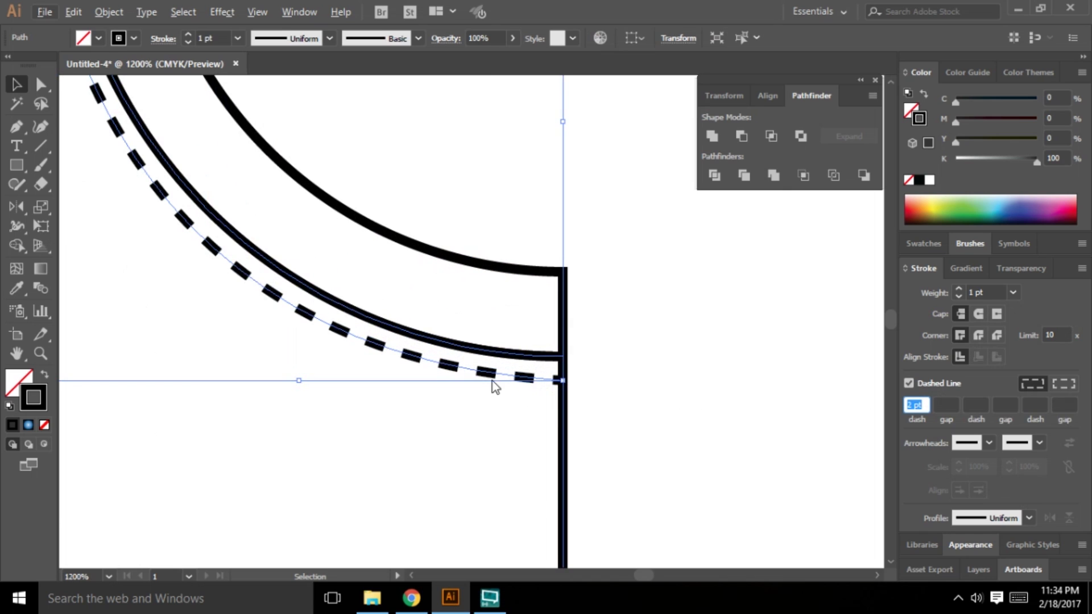
pyautogui.scroll(-3, 492, 381)
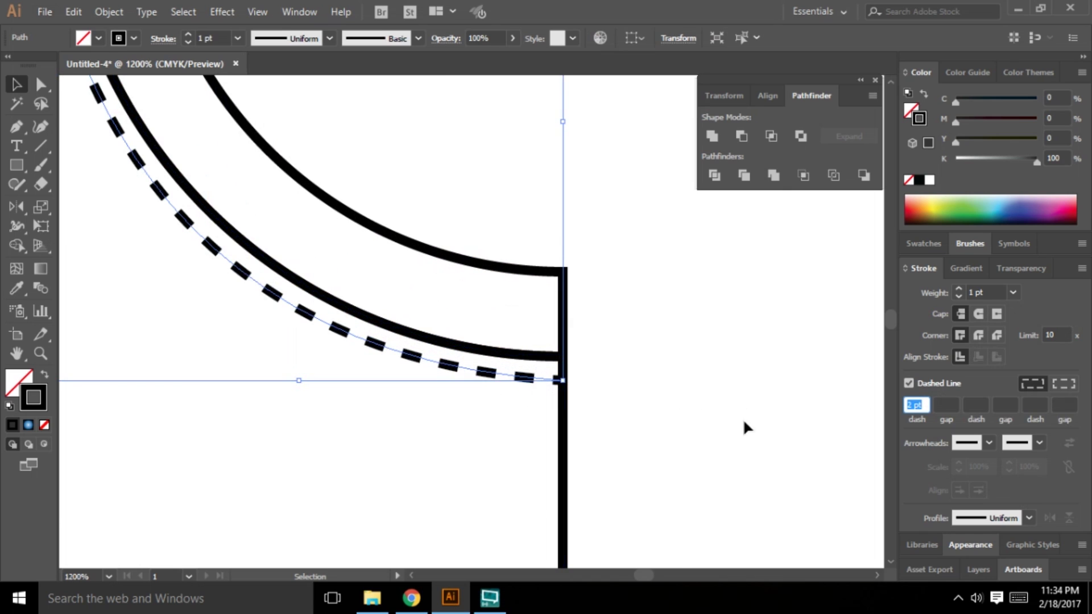
pyautogui.click(909, 385)
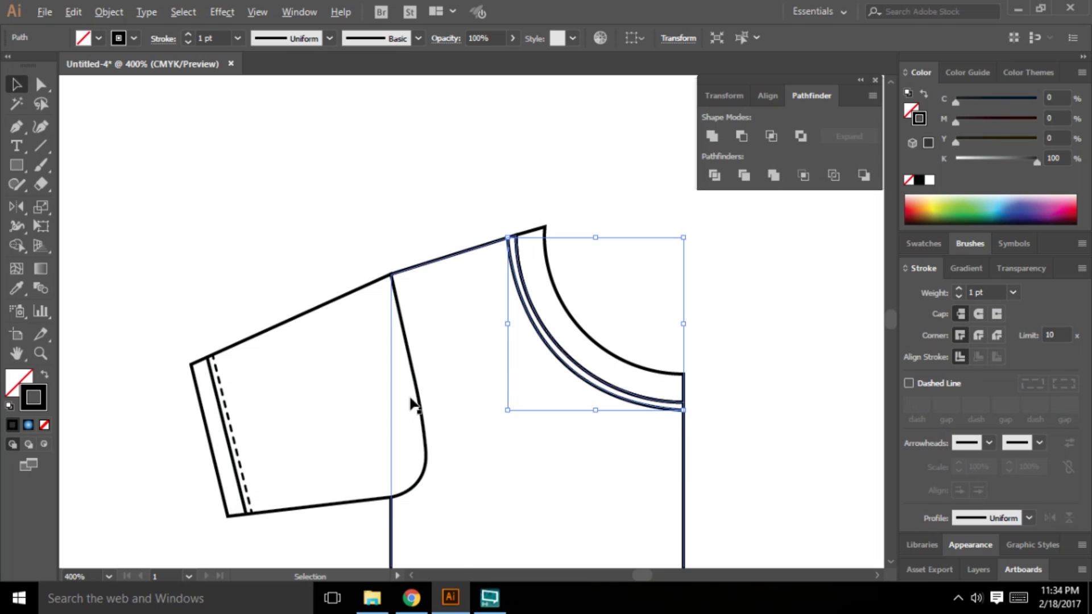
# Step: Copy the dashed stroke style of the sleeve hem stitching onto the curve below the neckband with the Eyedropper
pyautogui.scroll(1, 304, 377)
pyautogui.scroll(-2, 312, 324)
pyautogui.scroll(-2, 328, 332)
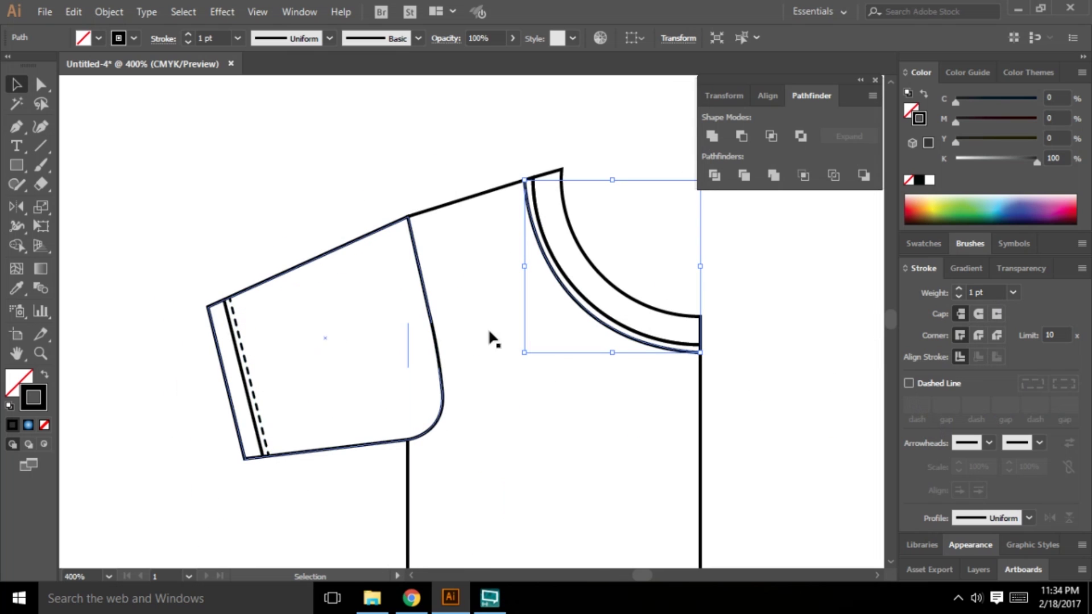
pyautogui.click(495, 155)
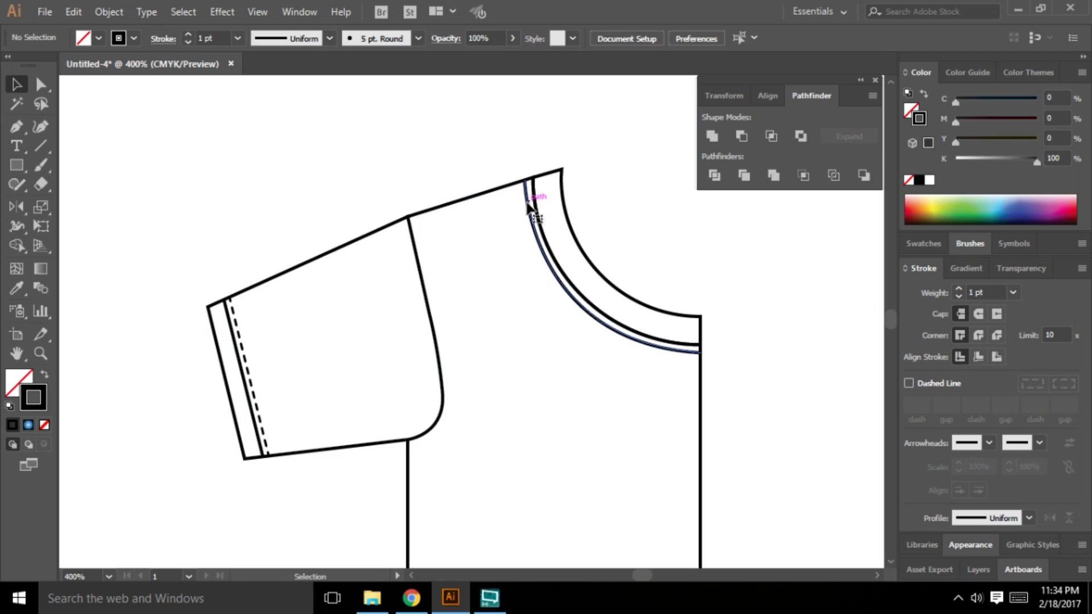
pyautogui.click(527, 206)
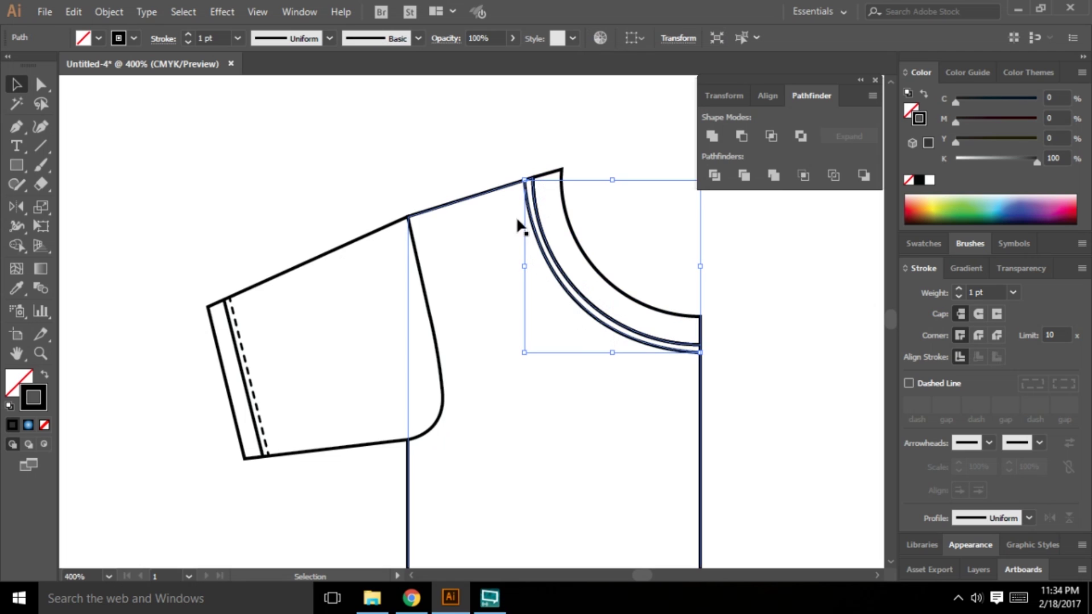
pyautogui.press('i')
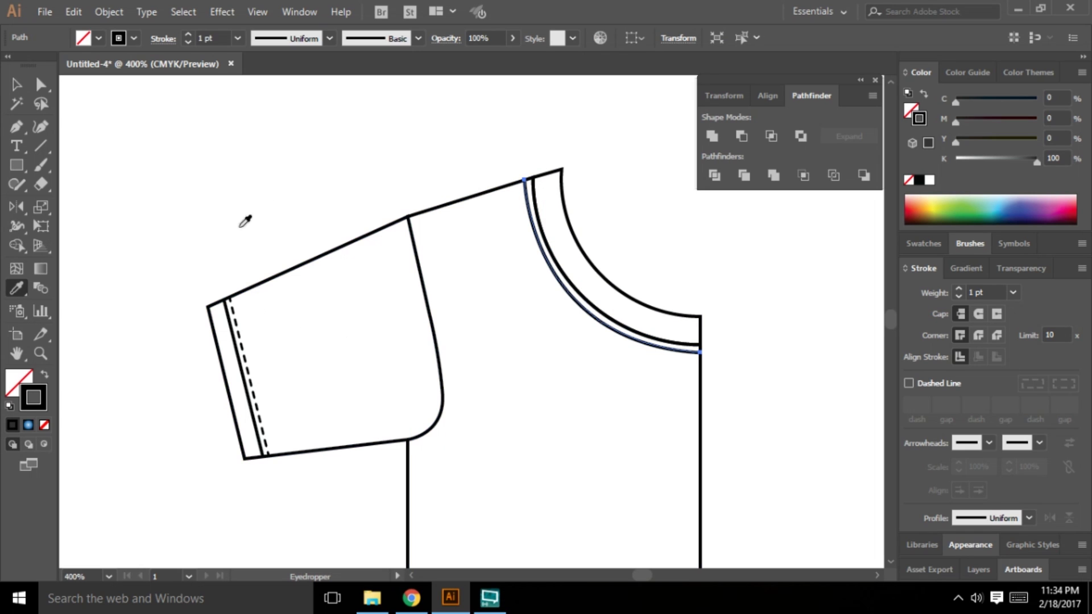
pyautogui.click(238, 332)
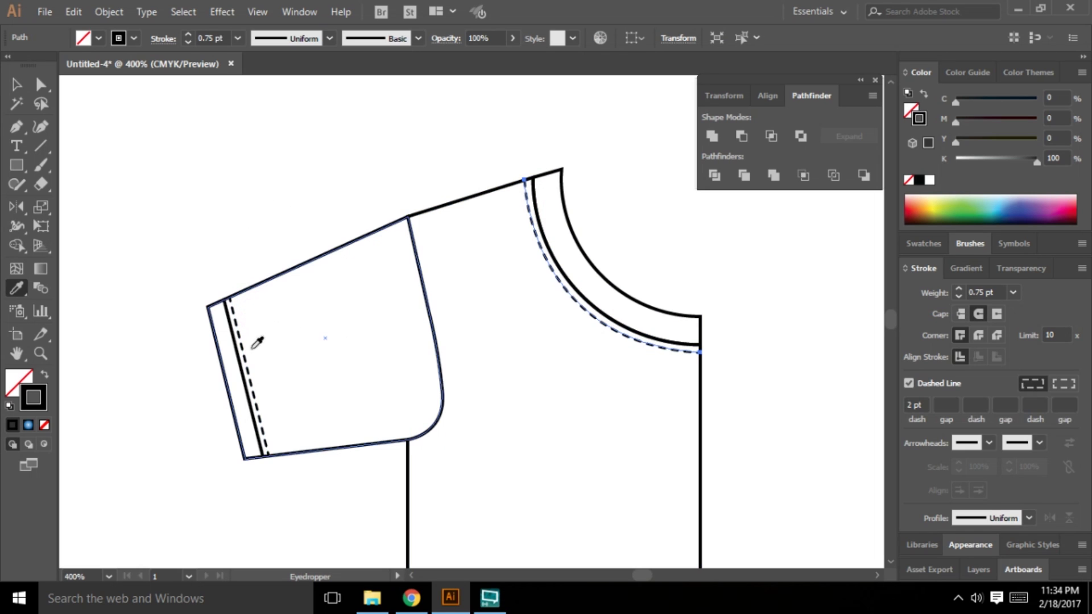
pyautogui.click(17, 85)
pyautogui.click(75, 135)
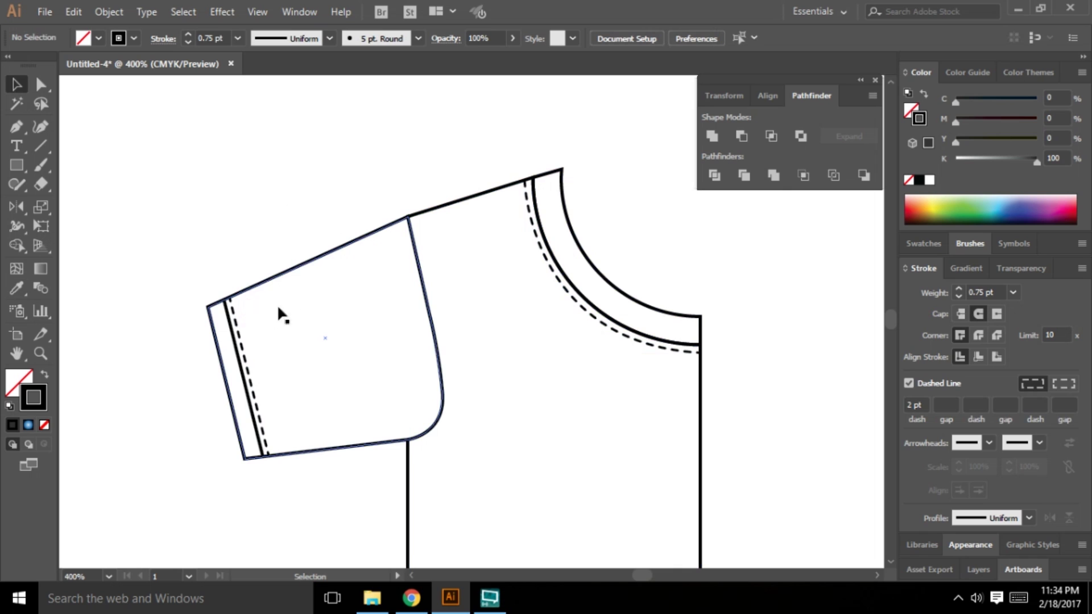
# Step: Draw a dashed stitch line with the Pen tool along the body side of the armhole seam, from the shoulder around to the underarm
pyautogui.scroll(3, 571, 259)
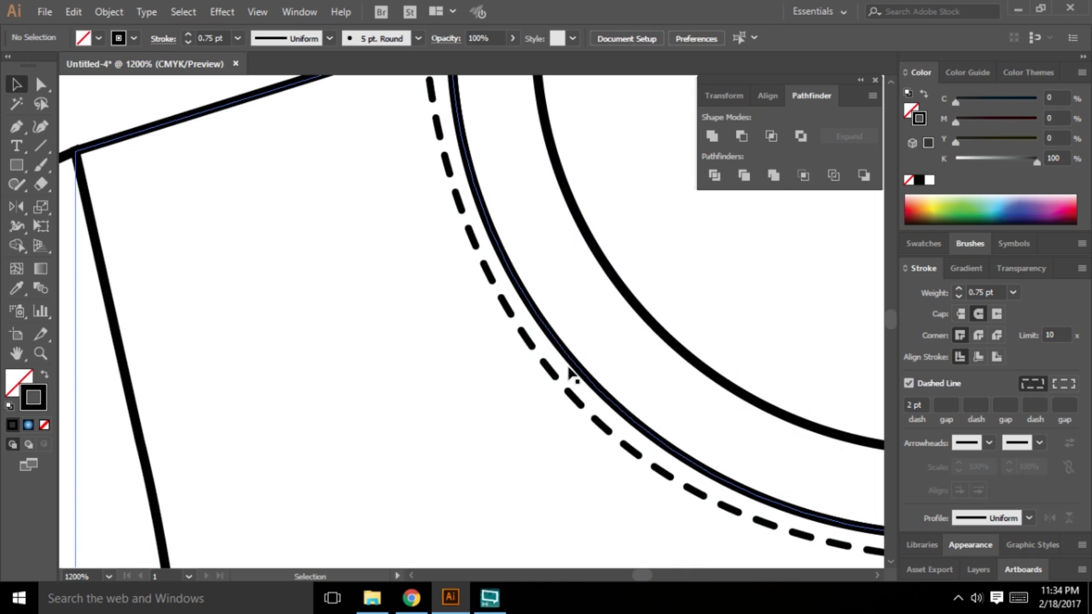
pyautogui.scroll(-4, 500, 358)
pyautogui.scroll(-1, 261, 247)
pyautogui.scroll(-1, 256, 259)
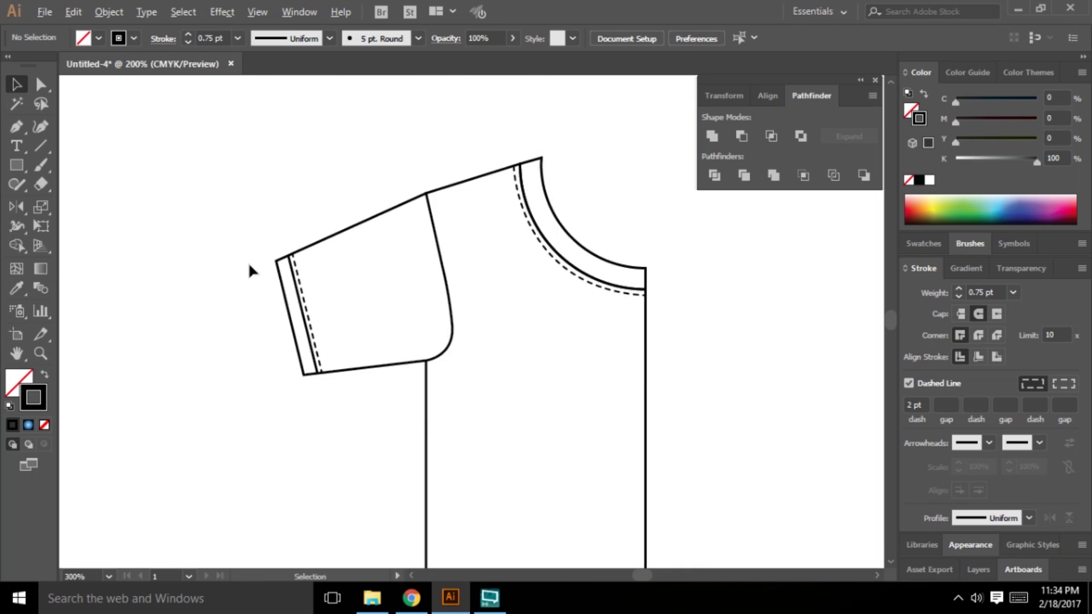
pyautogui.scroll(-1, 330, 251)
pyautogui.scroll(2, 390, 285)
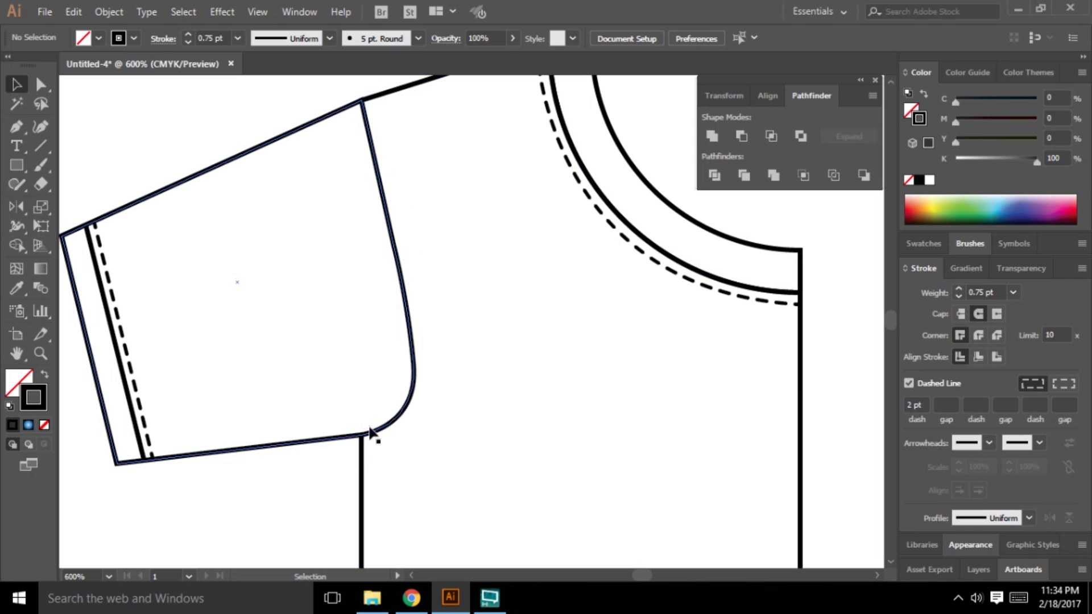
pyautogui.scroll(-1, 441, 338)
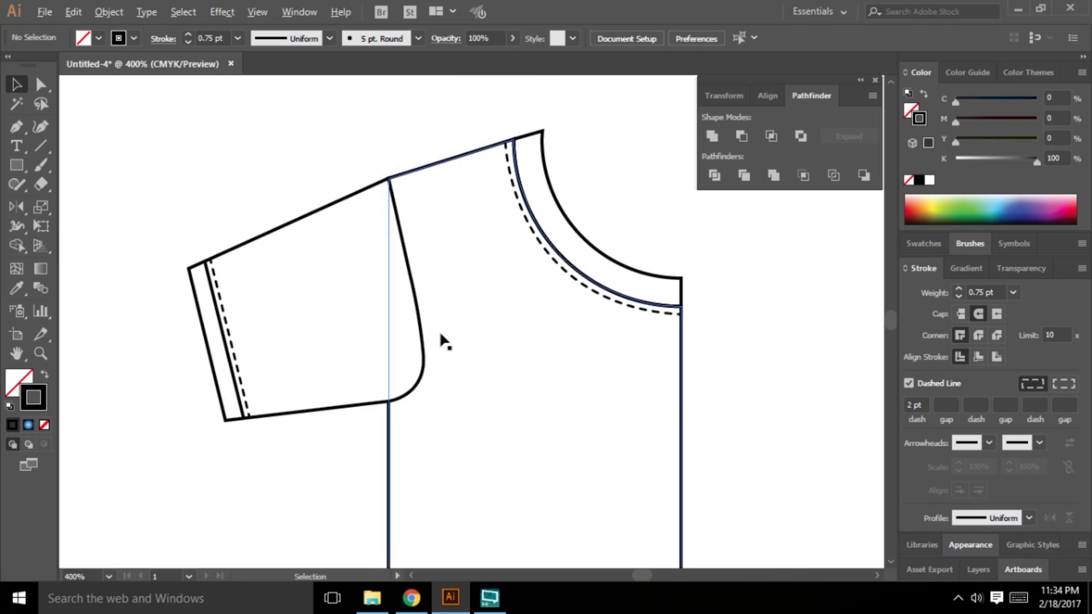
pyautogui.click(16, 126)
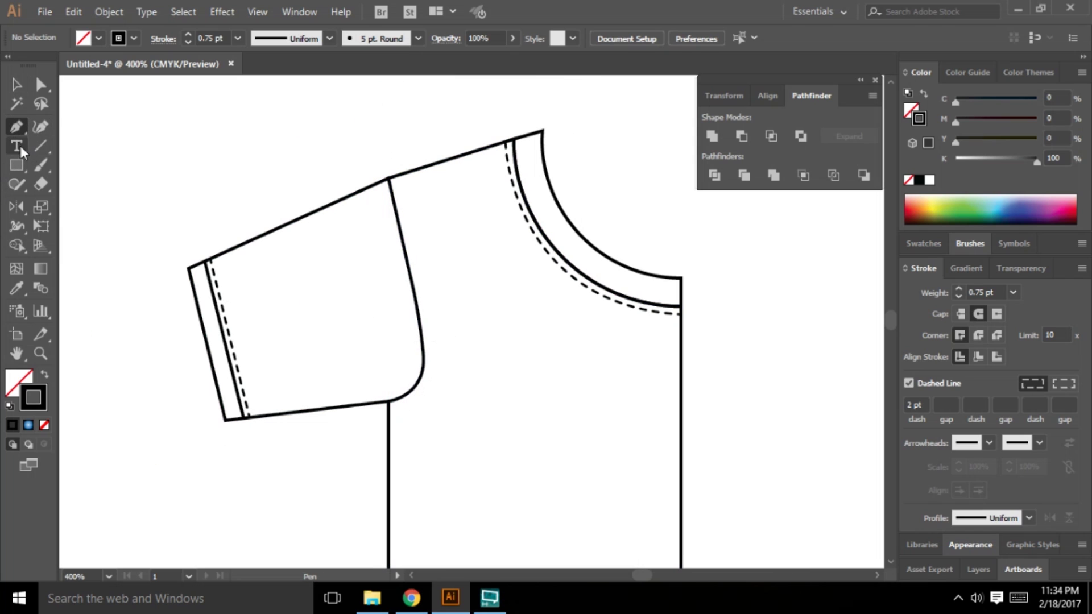
pyautogui.click(396, 176)
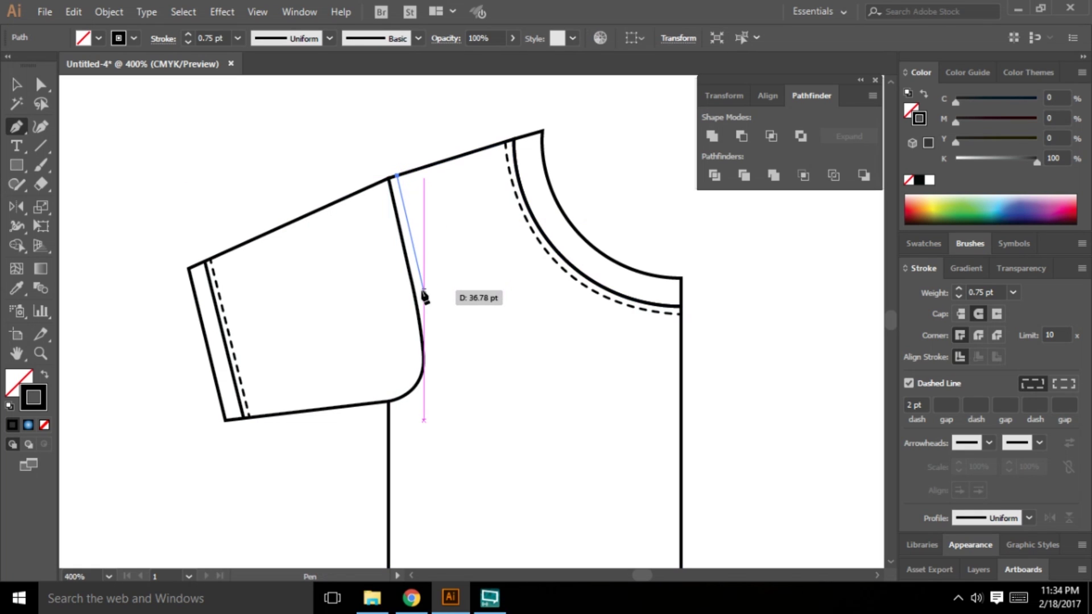
pyautogui.click(424, 291)
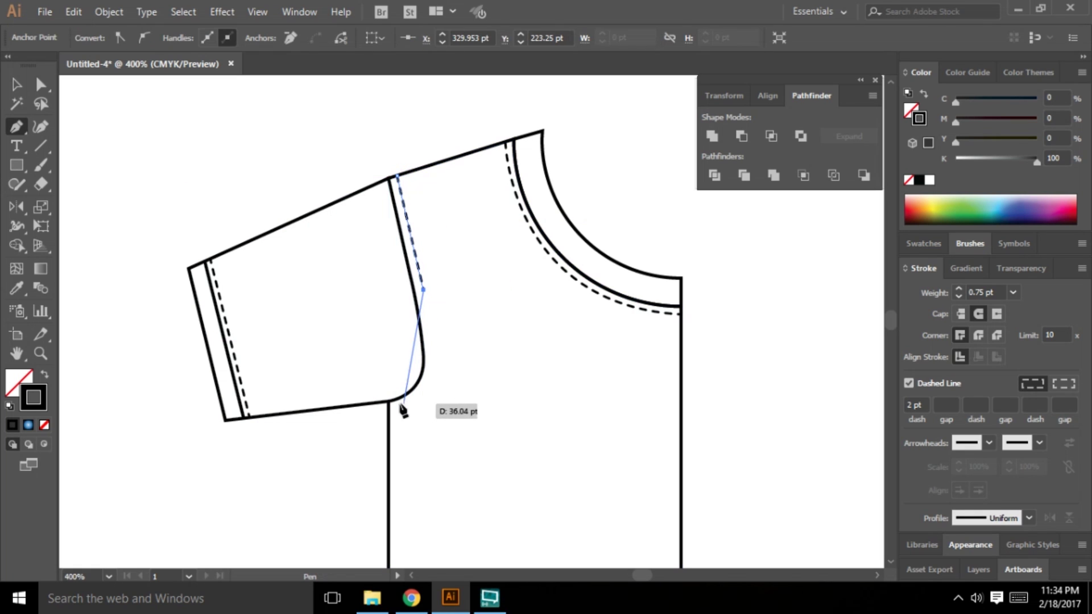
pyautogui.moveTo(388, 408); pyautogui.dragTo(322, 409)
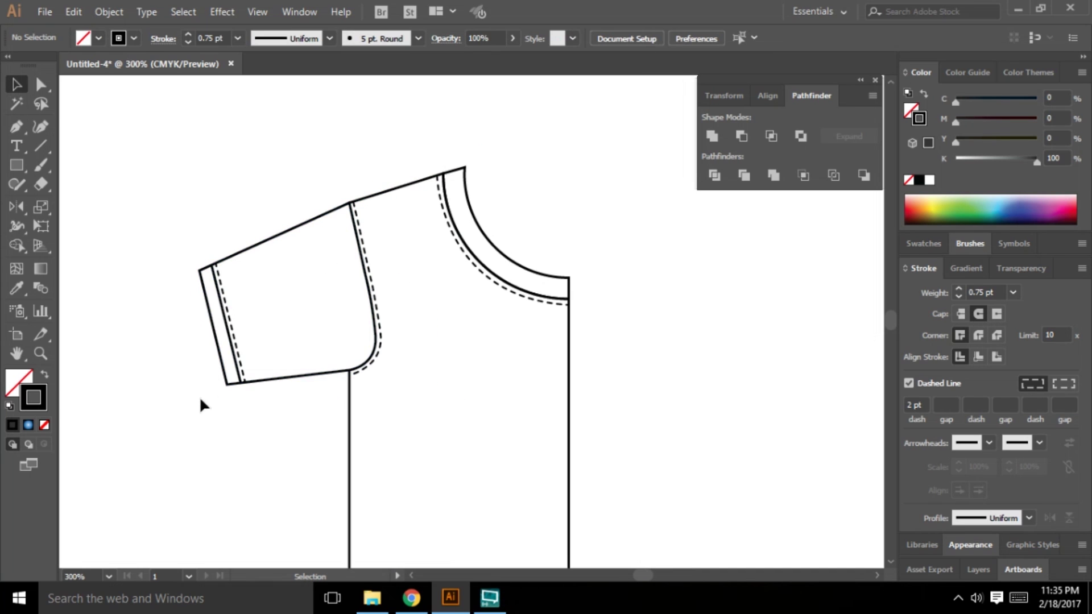
pyautogui.hotkey('ctrl', '1')
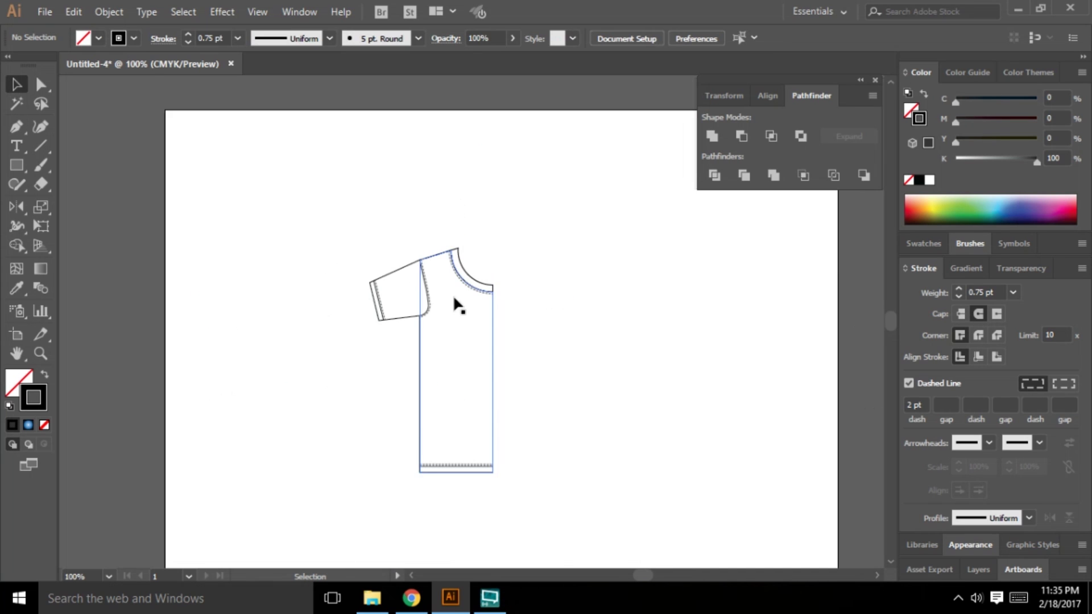
pyautogui.scroll(-1, 453, 297)
pyautogui.scroll(1, 470, 297)
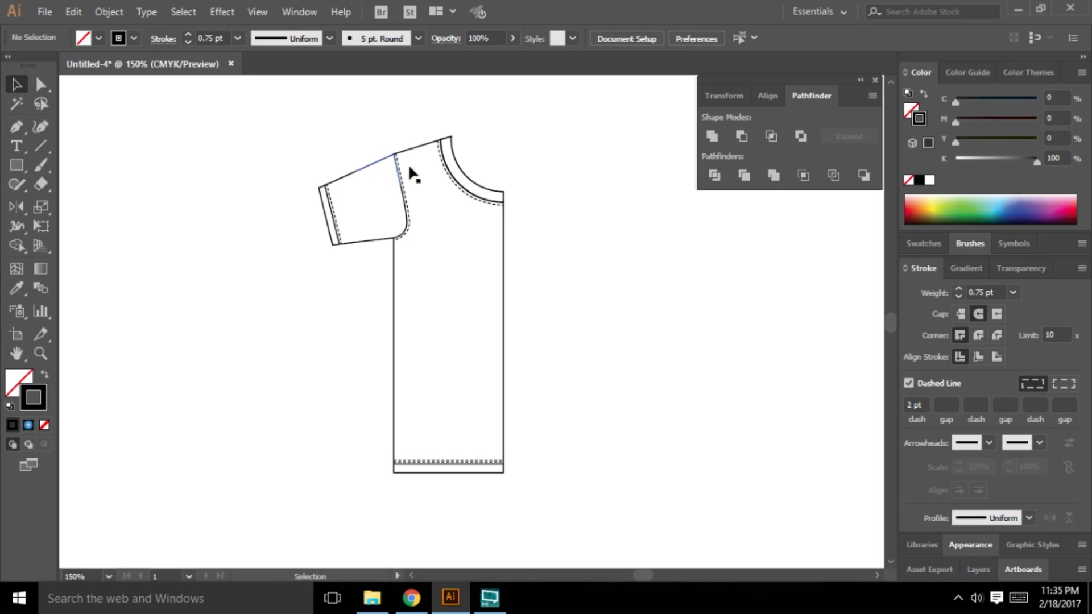
pyautogui.moveTo(240, 100); pyautogui.dragTo(626, 525)
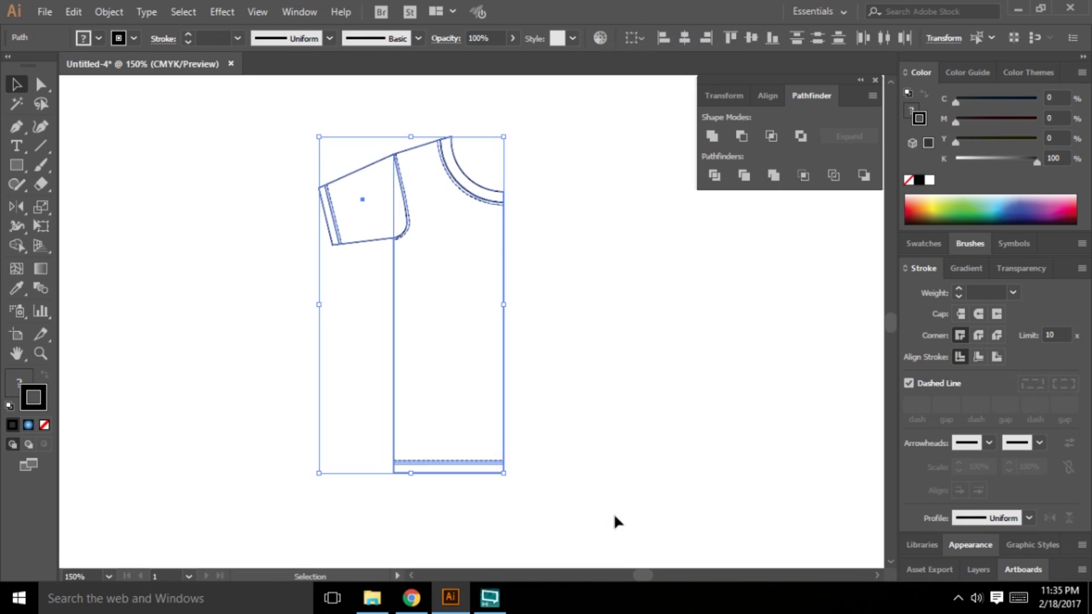
pyautogui.click(632, 391)
pyautogui.moveTo(233, 71); pyautogui.dragTo(261, 71)
pyautogui.scroll(-3, 501, 432)
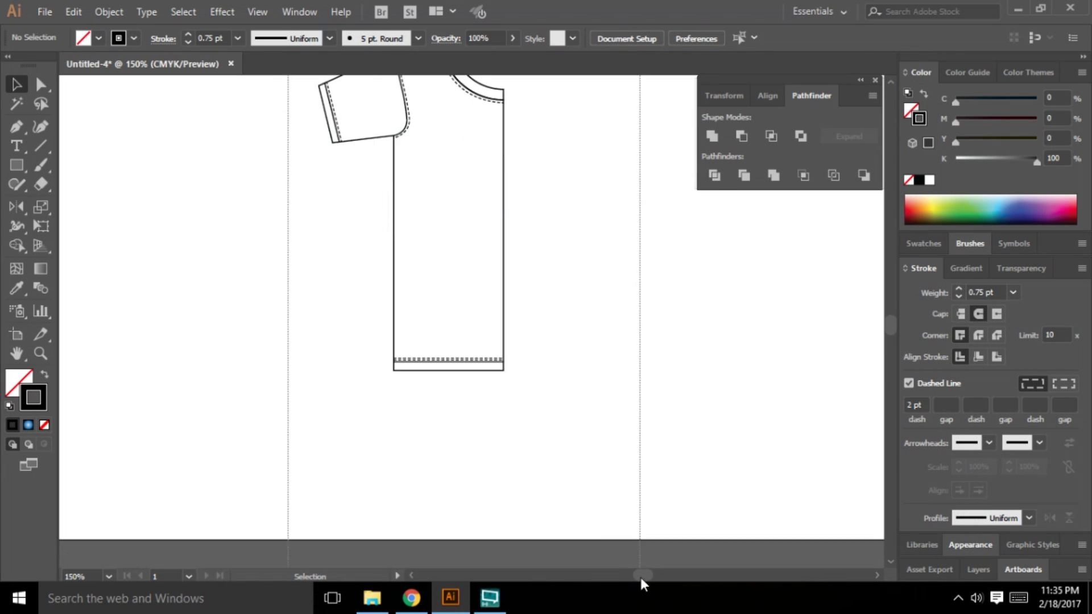
# Step: Reflect a copy of the entire half T-shirt across the vertical centre front line to form the full garment
pyautogui.hotkey('ctrl', 'a')
pyautogui.scroll(3, 512, 444)
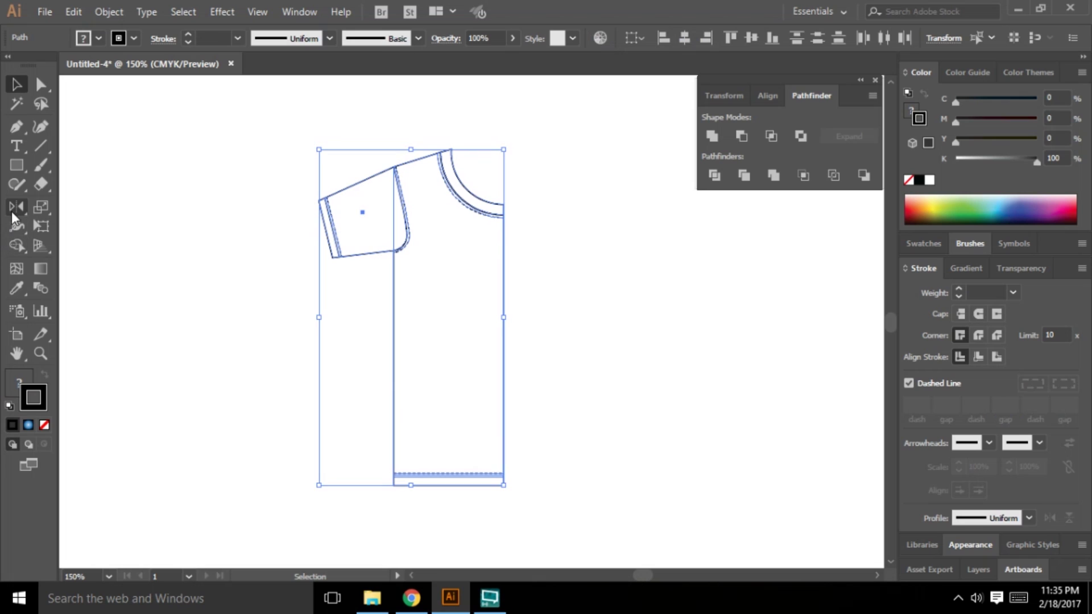
pyautogui.moveTo(13, 210); pyautogui.dragTo(88, 225)
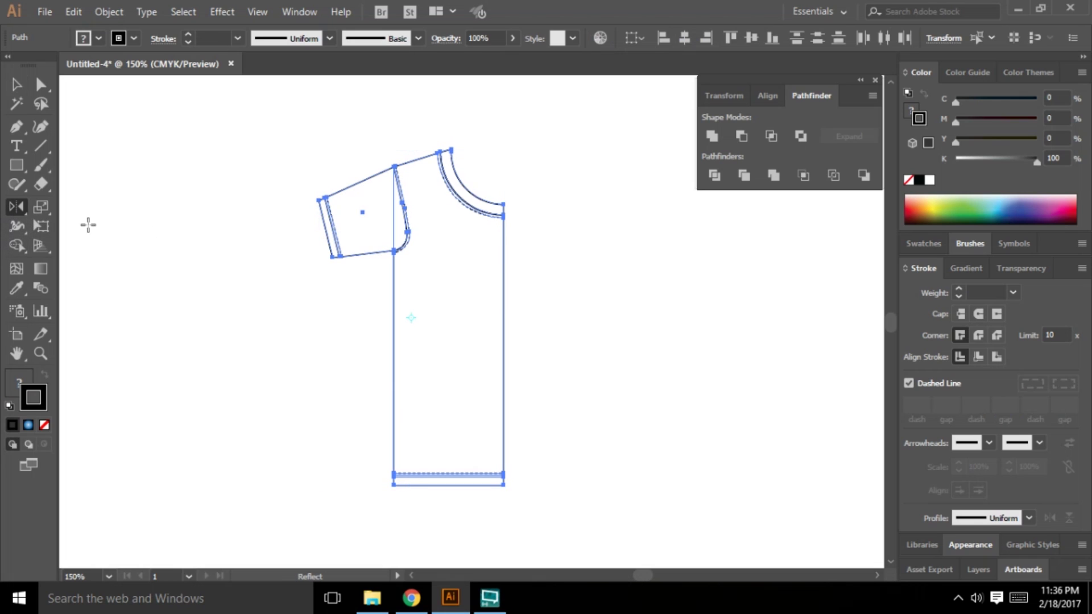
pyautogui.click(502, 347)
pyautogui.moveTo(417, 362); pyautogui.dragTo(579, 327)
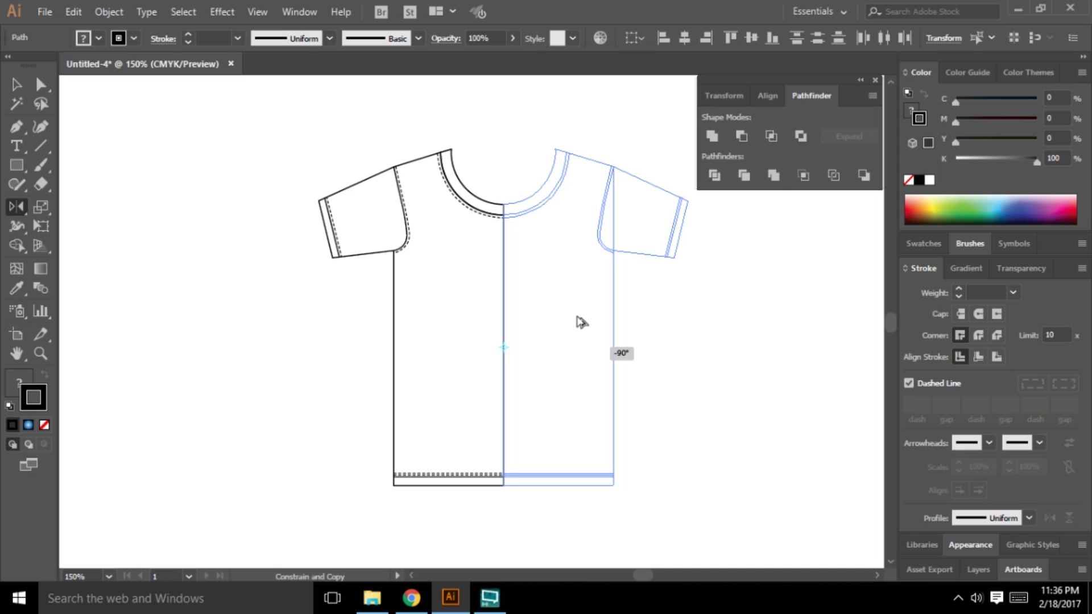
pyautogui.moveTo(576, 316); pyautogui.dragTo(570, 344)
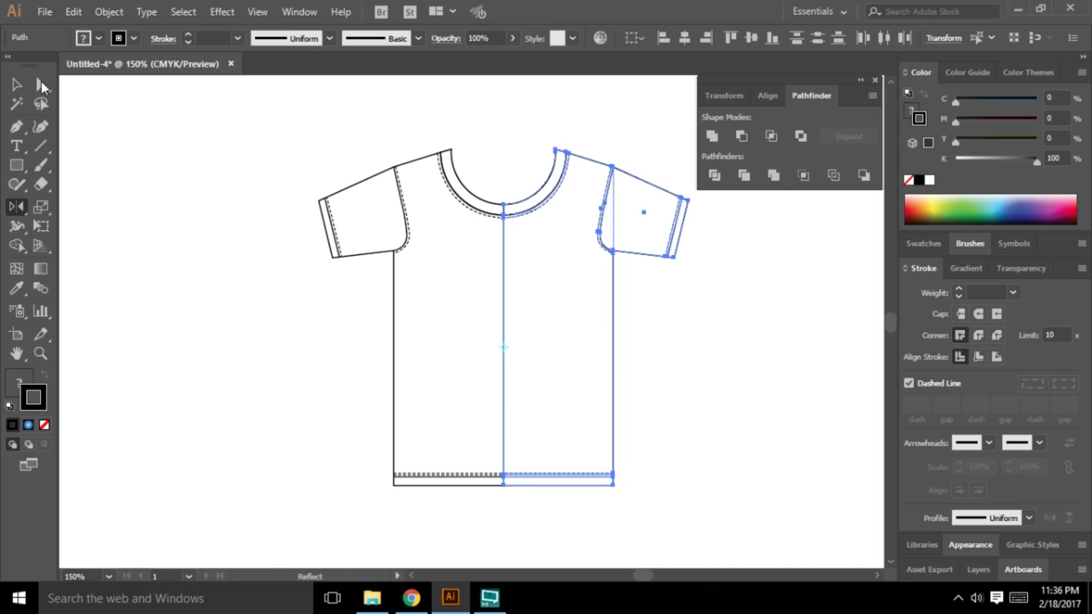
pyautogui.click(16, 85)
pyautogui.click(404, 414)
# Step: Try moving the two body halves together away from the sleeves and neckband, and undo the move
pyautogui.scroll(2, 402, 134)
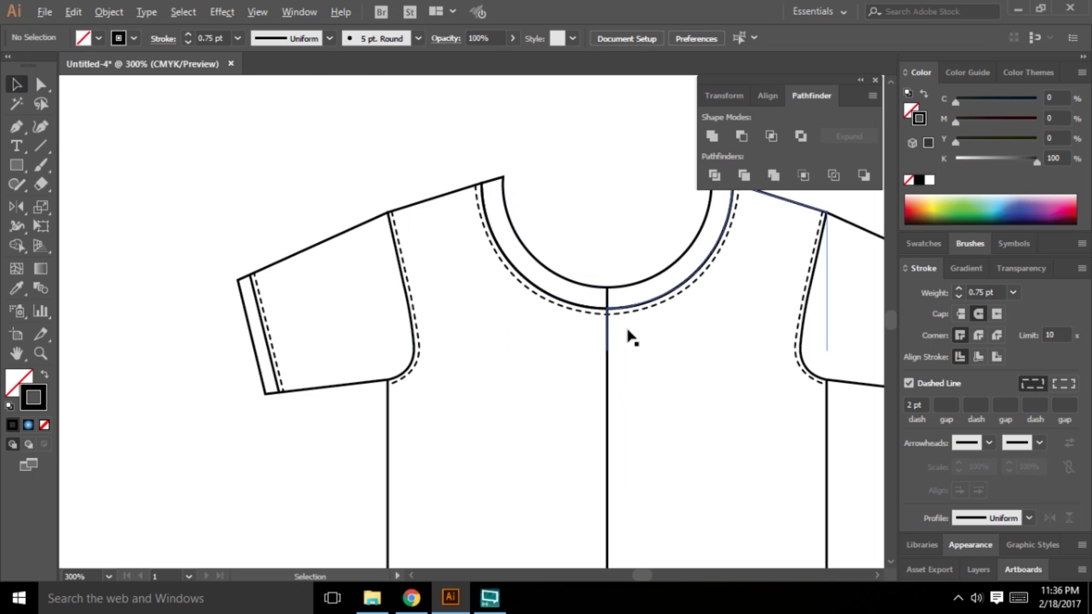
pyautogui.scroll(2, 631, 336)
pyautogui.scroll(-4, 380, 302)
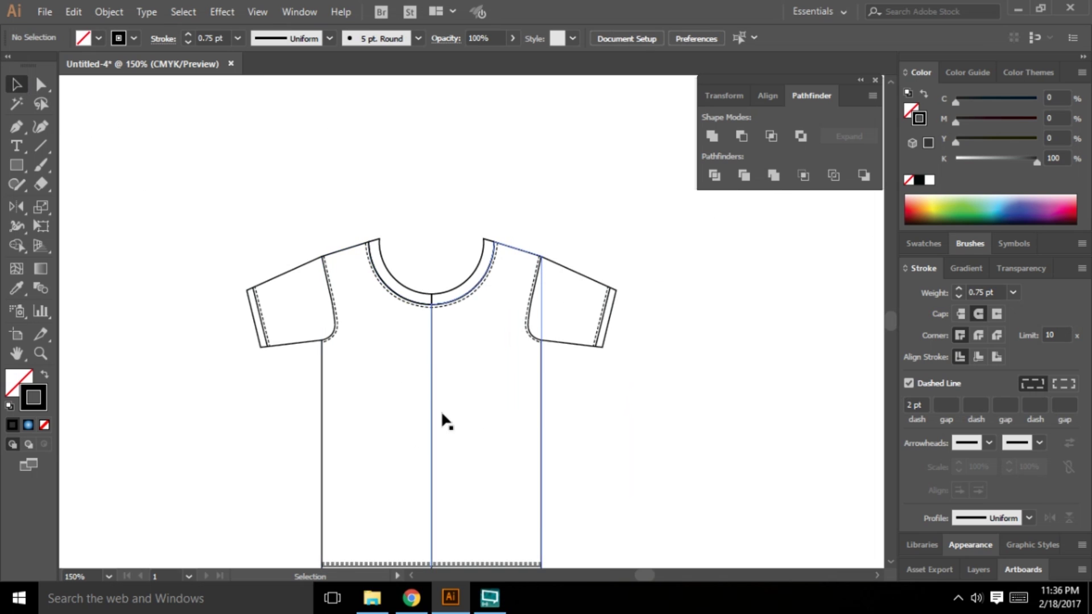
pyautogui.scroll(-3, 441, 410)
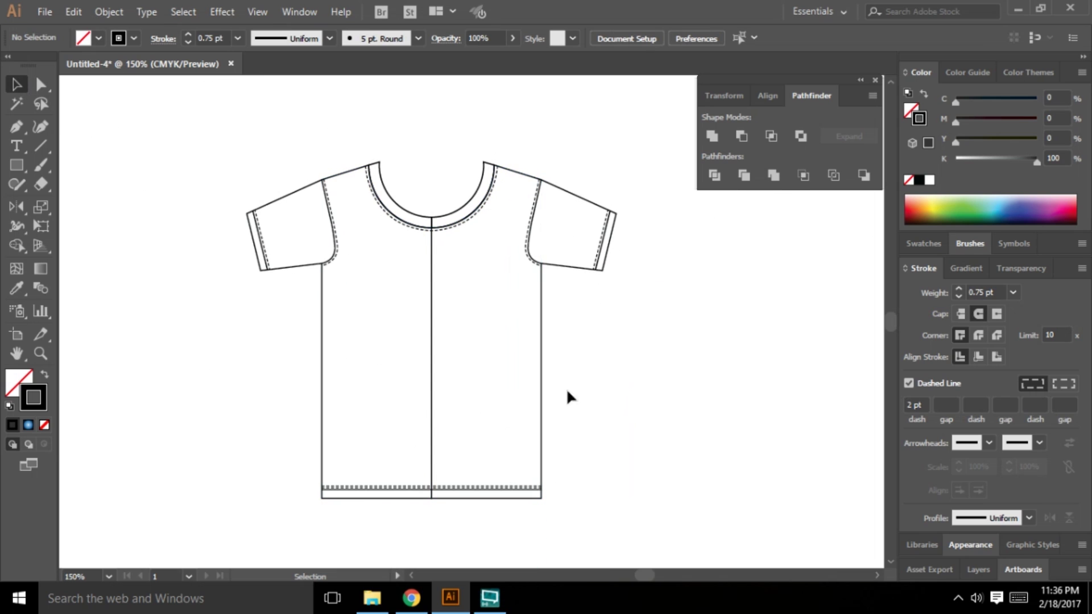
pyautogui.click(500, 331)
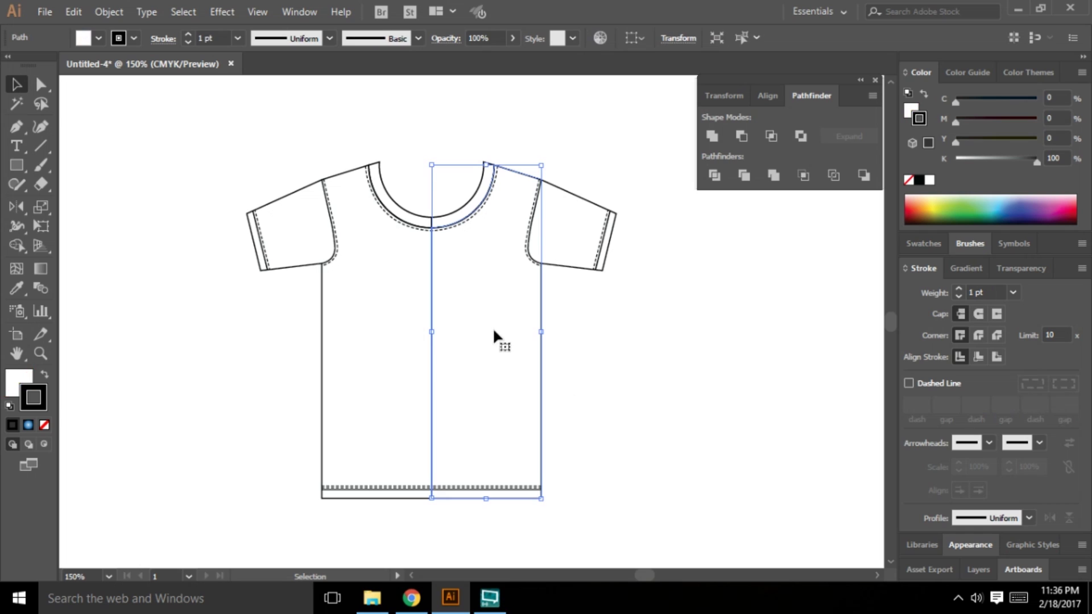
pyautogui.keyDown('shift'); pyautogui.click(393, 341); pyautogui.keyUp('shift')
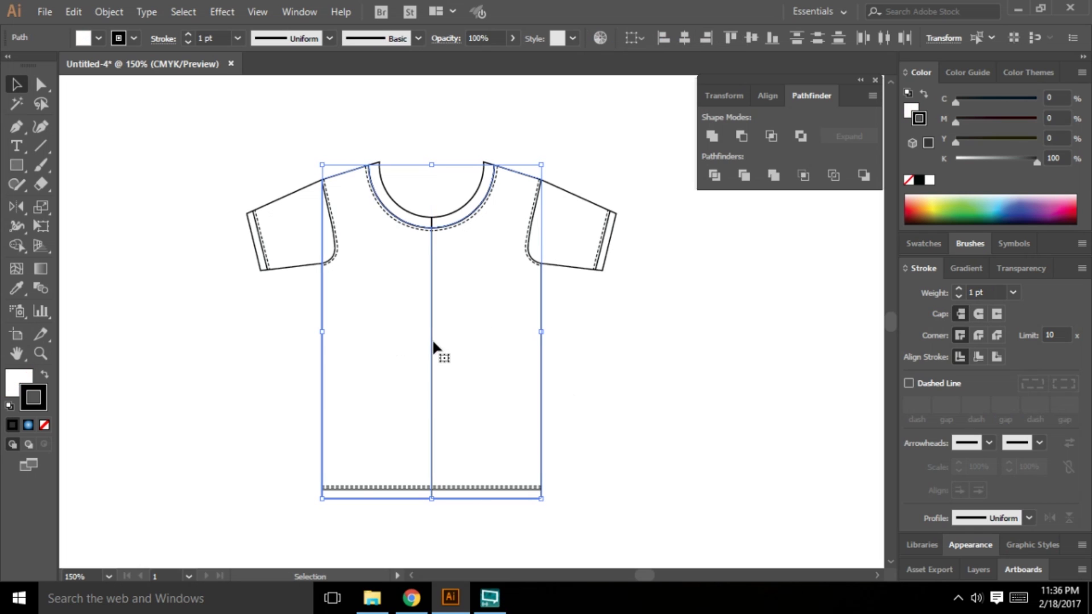
pyautogui.moveTo(433, 341); pyautogui.dragTo(708, 403)
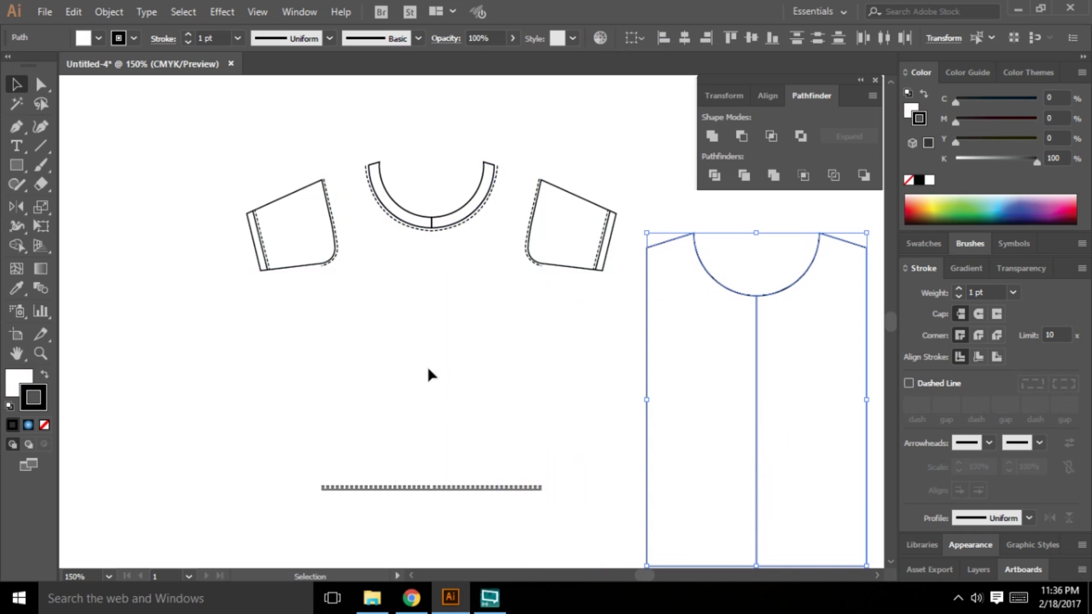
pyautogui.hotkey('ctrl', 'z')
# Step: Try to unite all of the T-shirt's paths with Pathfinder, and undo it
pyautogui.moveTo(717, 522)
pyautogui.mouseDown()
pyautogui.moveTo(256, 127)
pyautogui.moveTo(223, 119)
pyautogui.moveTo(510, 446)
pyautogui.moveTo(713, 543)
pyautogui.mouseUp()
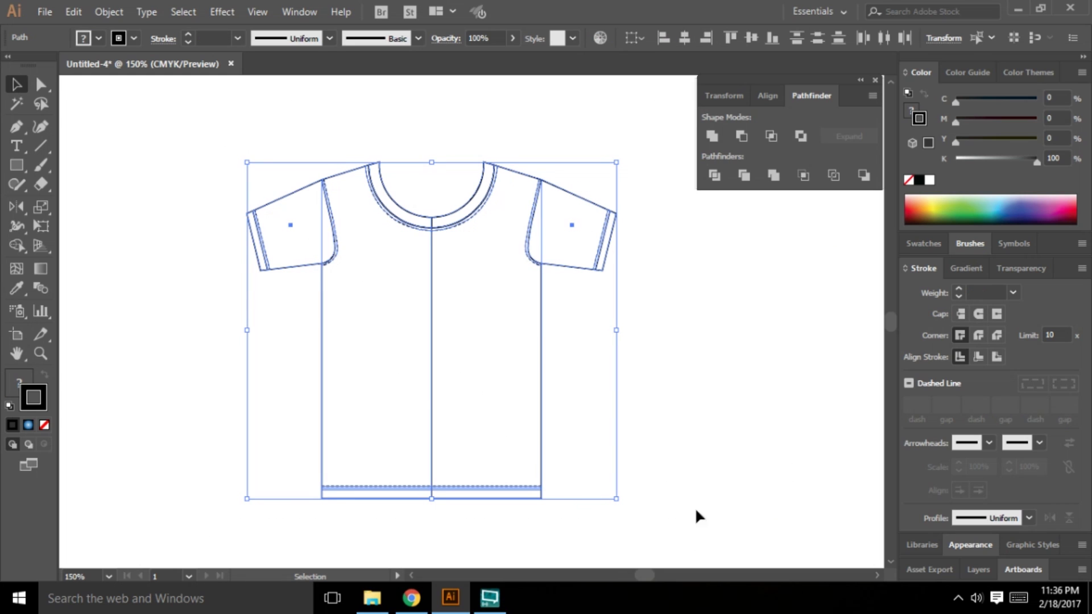
pyautogui.click(710, 135)
pyautogui.click(375, 220)
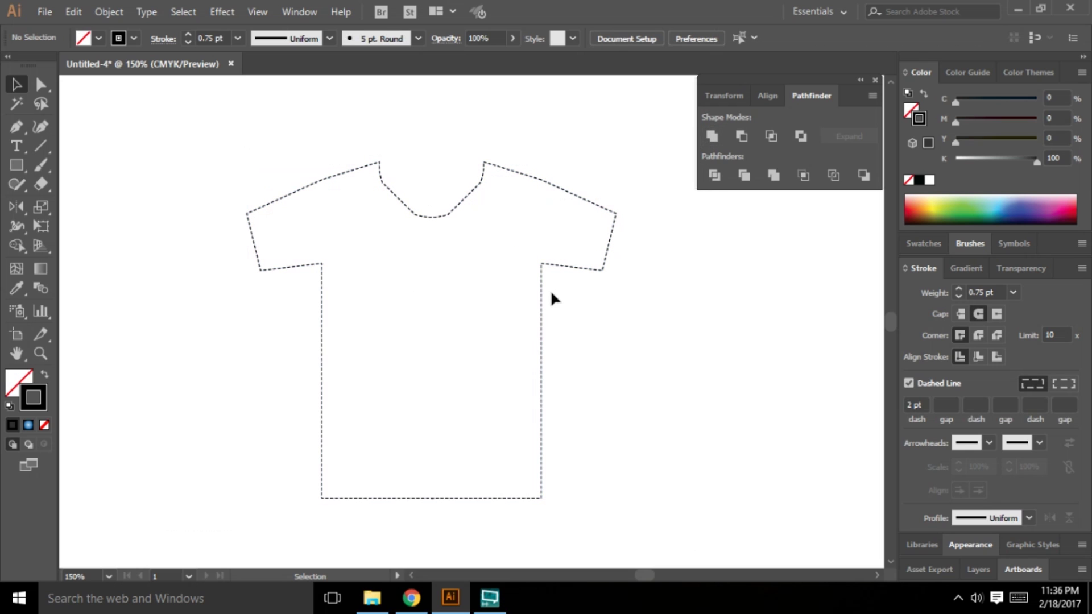
pyautogui.hotkey('ctrl', 'z')
pyautogui.click(586, 396)
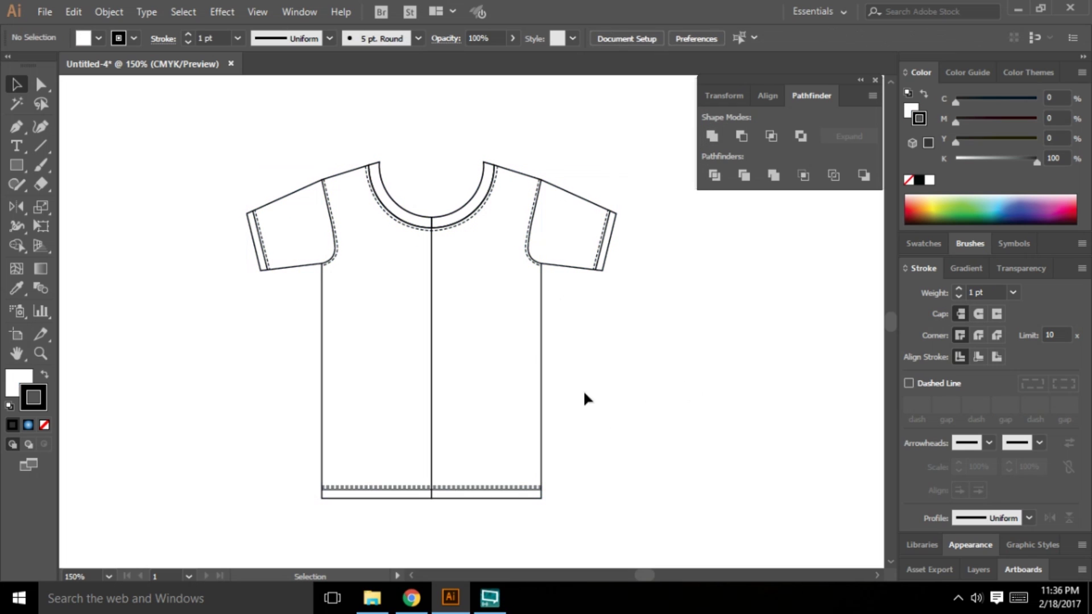
# Step: Select only the two body halves and merge them into one shape with Pathfinder Unite
pyautogui.moveTo(592, 398); pyautogui.dragTo(291, 369)
pyautogui.moveTo(434, 360); pyautogui.dragTo(667, 393)
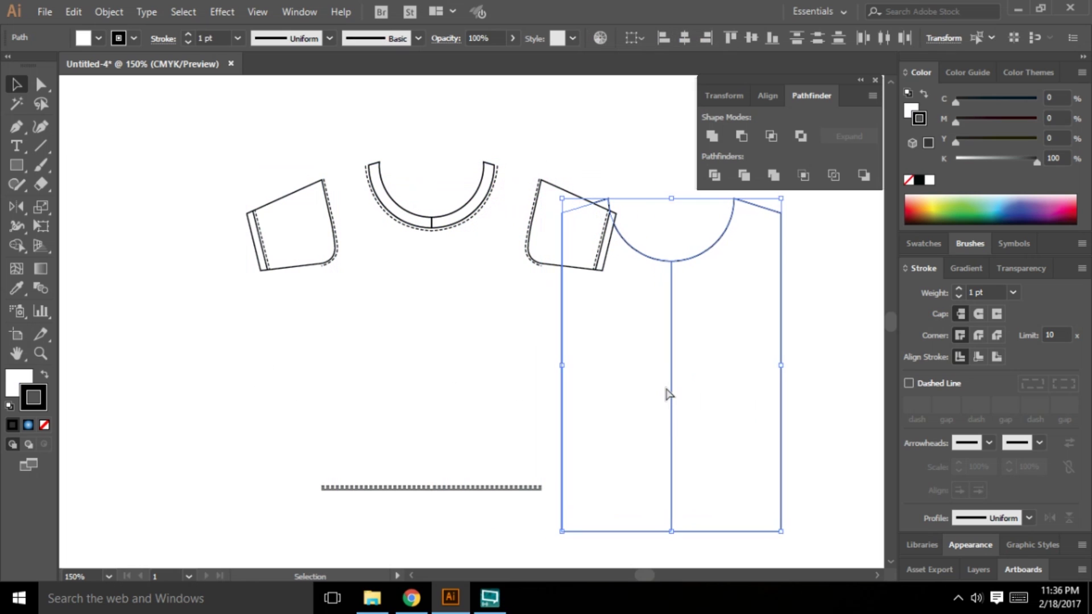
pyautogui.hotkey('ctrl', 'z')
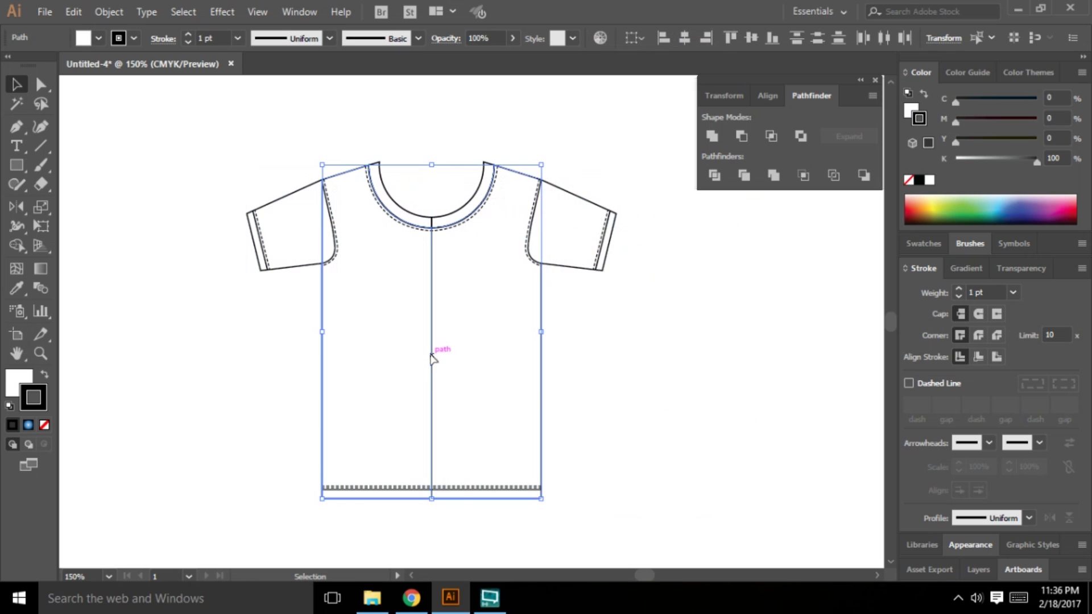
pyautogui.moveTo(433, 354); pyautogui.dragTo(761, 379)
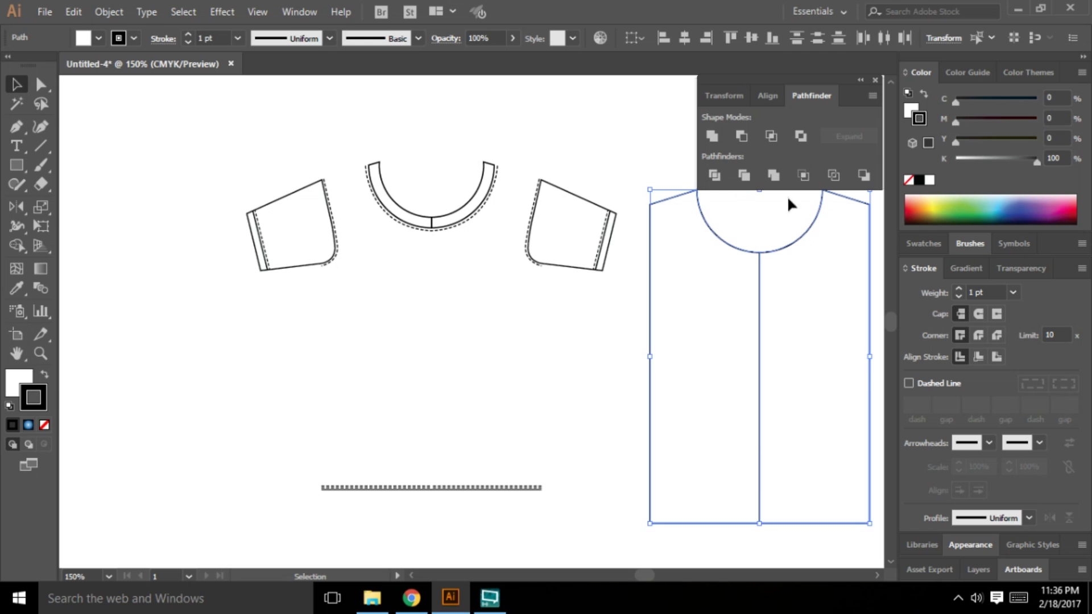
pyautogui.hotkey('ctrl', 'z')
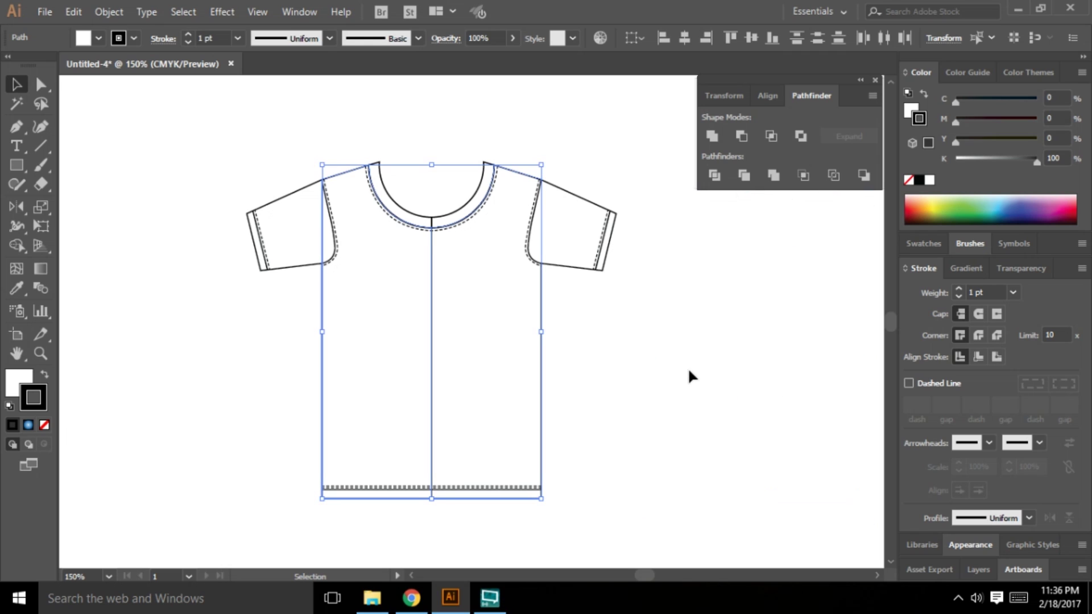
pyautogui.click(711, 138)
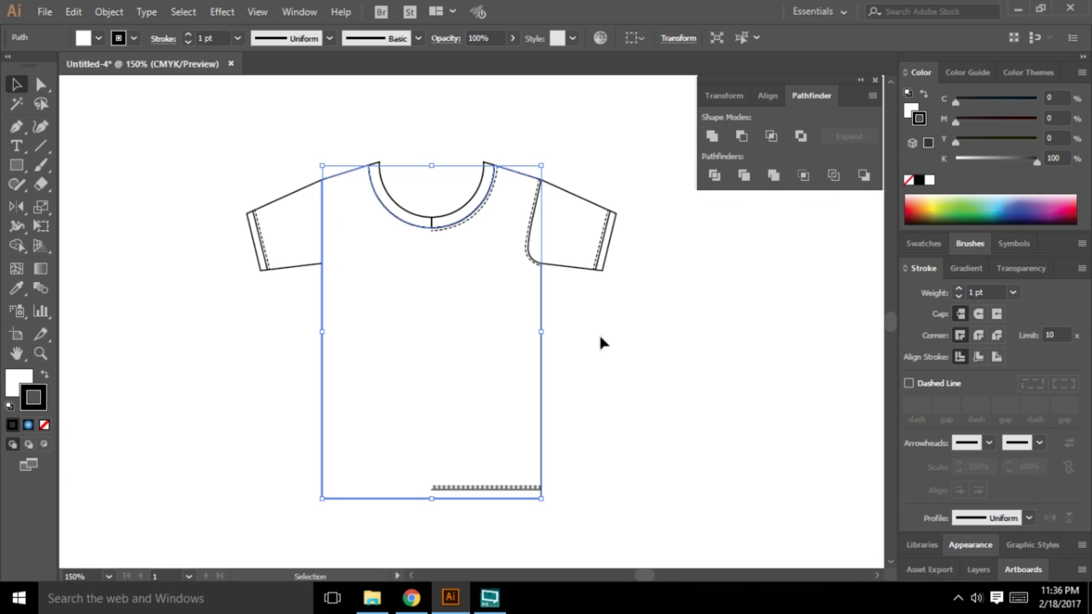
pyautogui.click(600, 379)
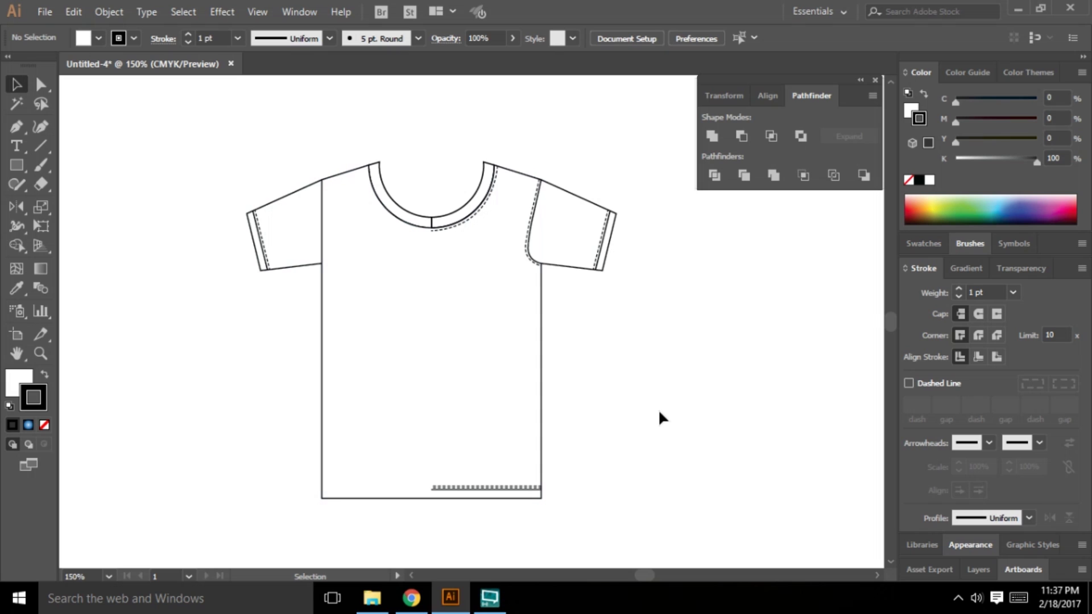
# Step: Try moving the united body shape aside from the sleeves, neckband and stitching, and undo the move
pyautogui.moveTo(543, 378); pyautogui.dragTo(850, 421)
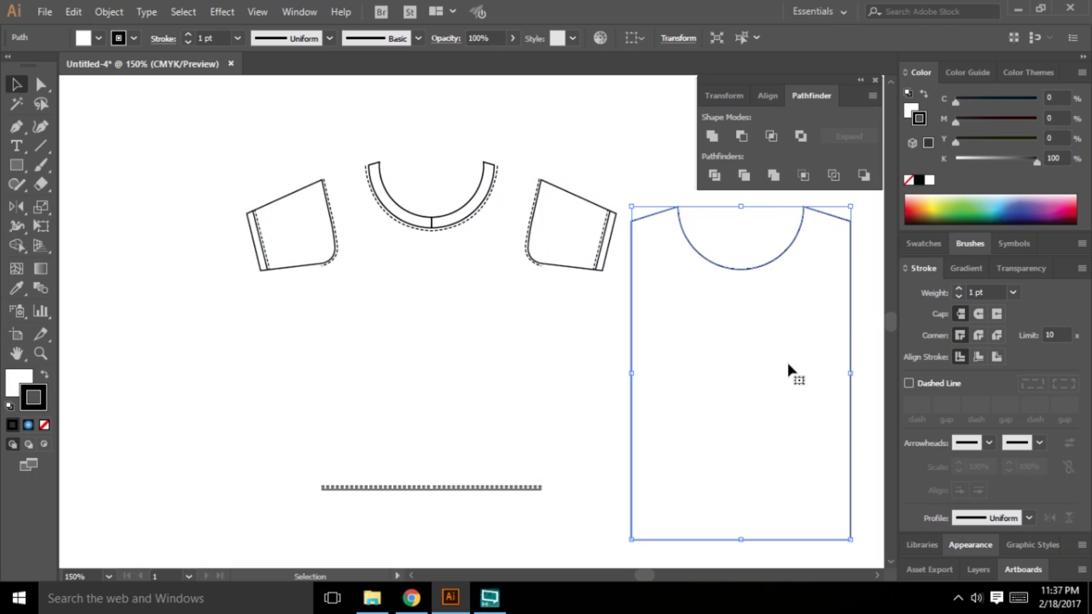
pyautogui.hotkey('ctrl', 'z')
pyautogui.hotkey('ctrl', 'z')
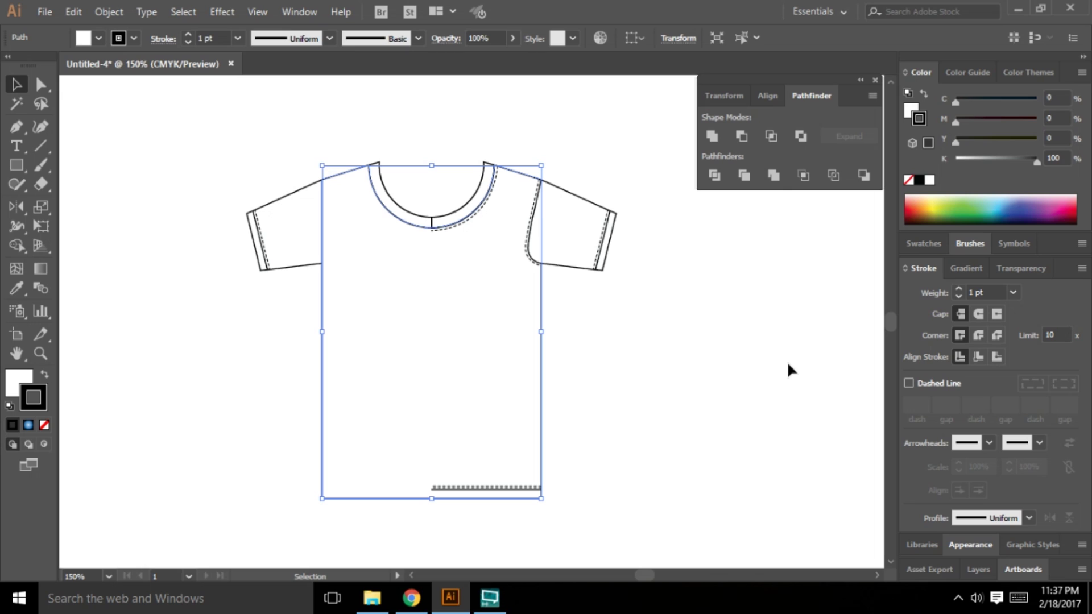
pyautogui.click(788, 364)
# Step: Send the united body shape to the back, behind the sleeves, neckband and stitch lines
pyautogui.click(509, 377)
pyautogui.press('a')
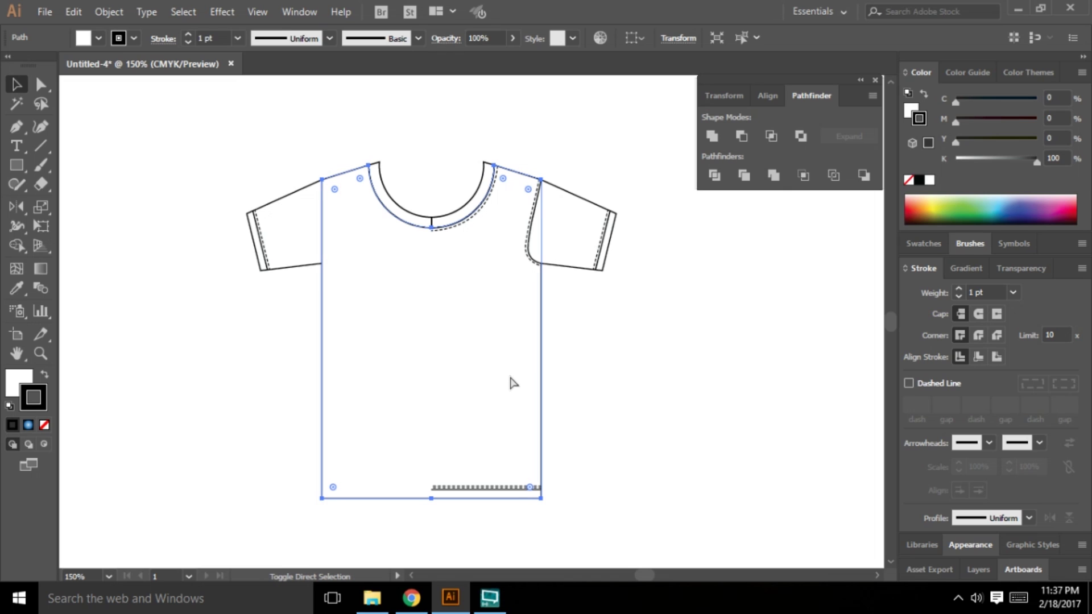
pyautogui.hotkey('ctrl', 'shift', '[')
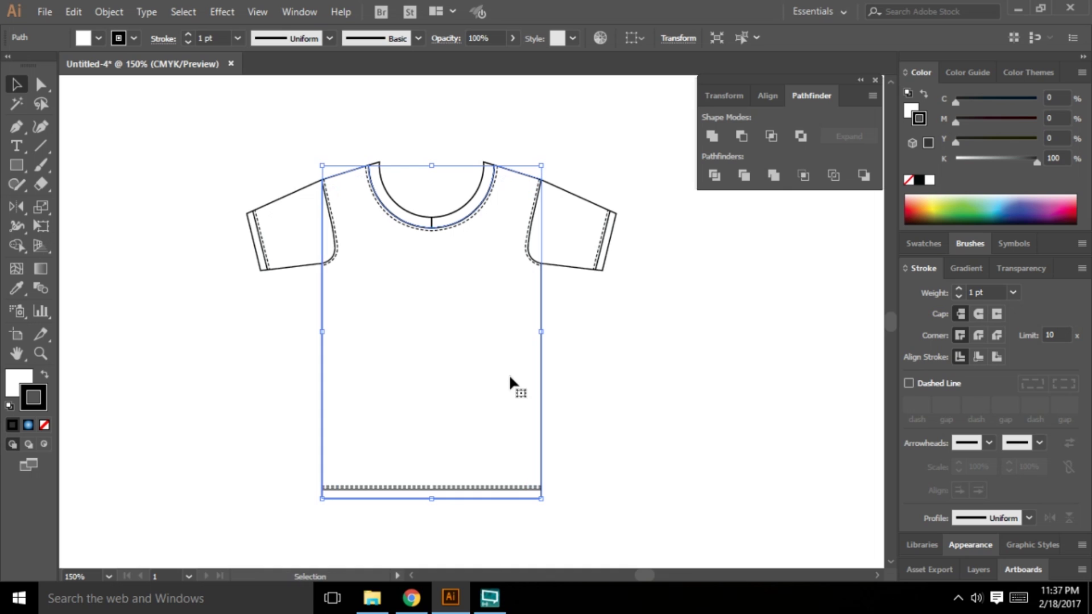
pyautogui.click(570, 373)
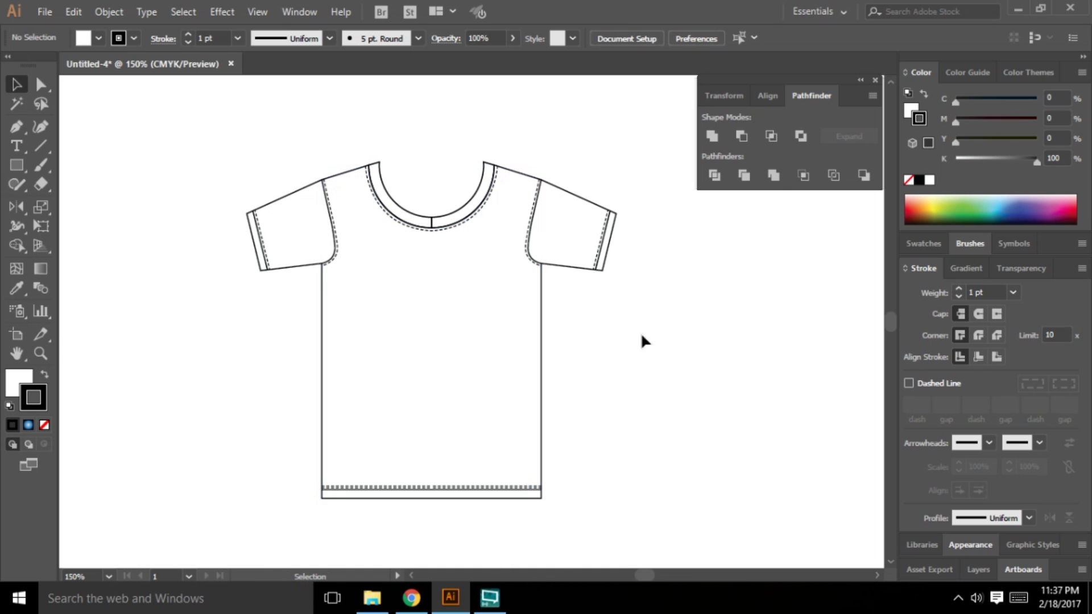
# Step: Merge the two neckband halves into one shape with Pathfinder Unite, removing the seam at the centre front
pyautogui.scroll(4, 485, 210)
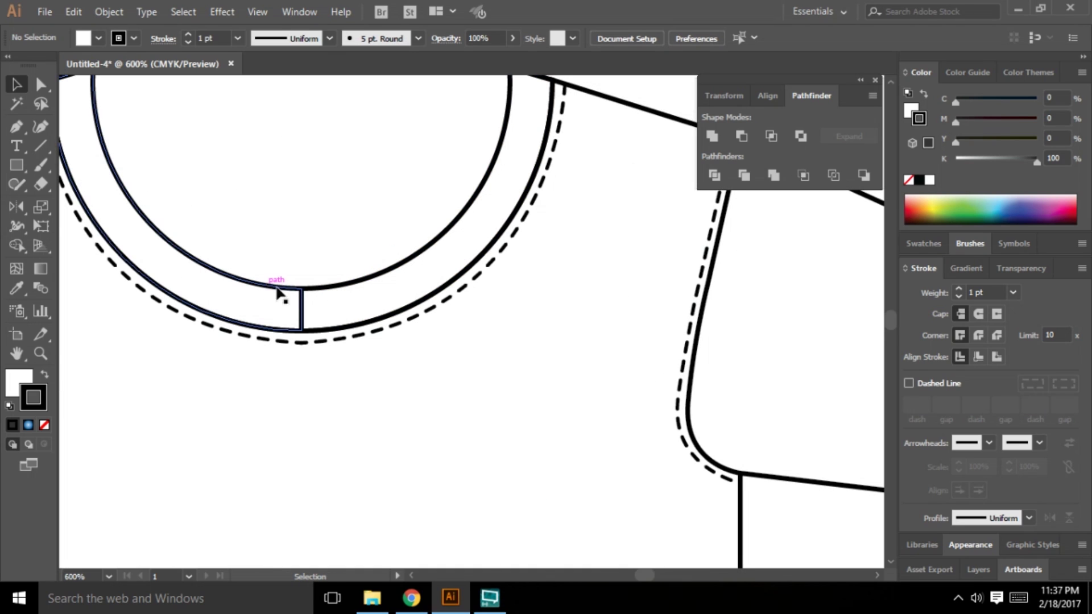
pyautogui.moveTo(276, 252); pyautogui.dragTo(327, 310)
pyautogui.scroll(-2, 390, 317)
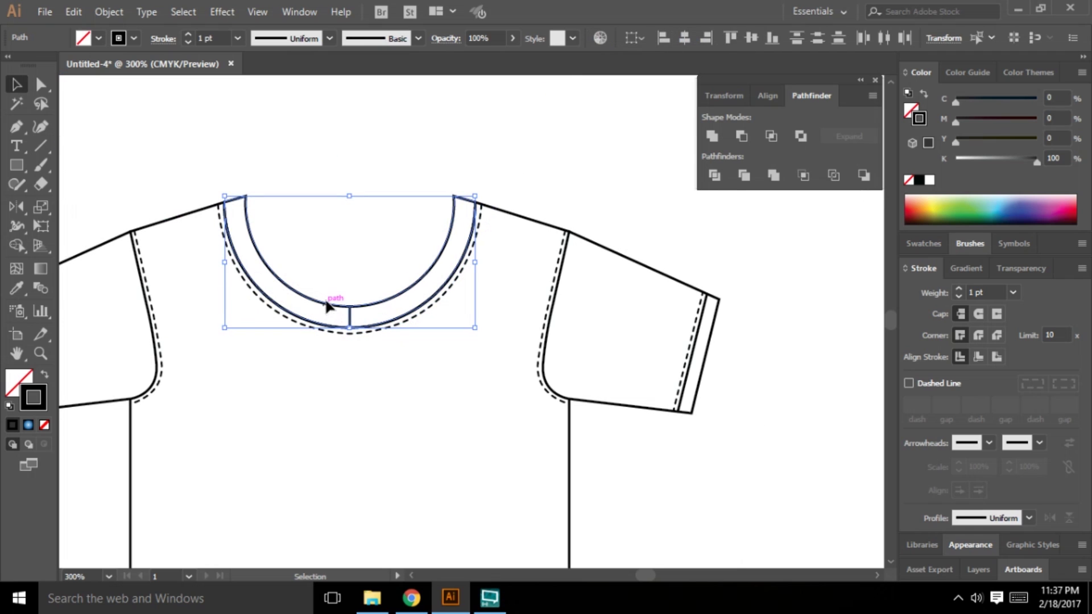
pyautogui.click(711, 135)
pyautogui.click(432, 202)
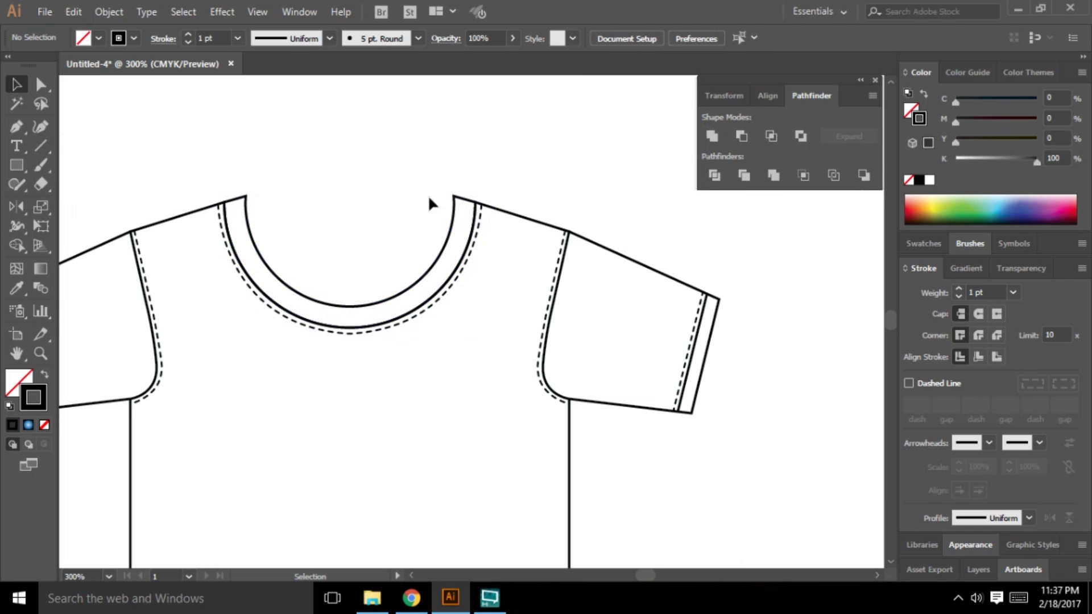
pyautogui.scroll(-1, 402, 229)
pyautogui.scroll(-1, 602, 349)
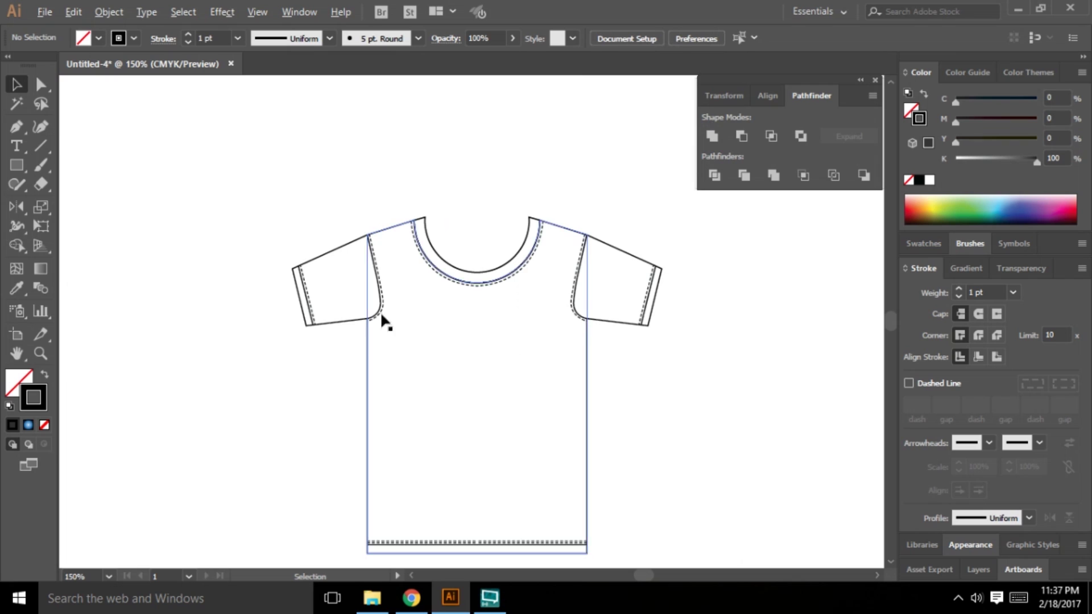
pyautogui.scroll(4, 409, 303)
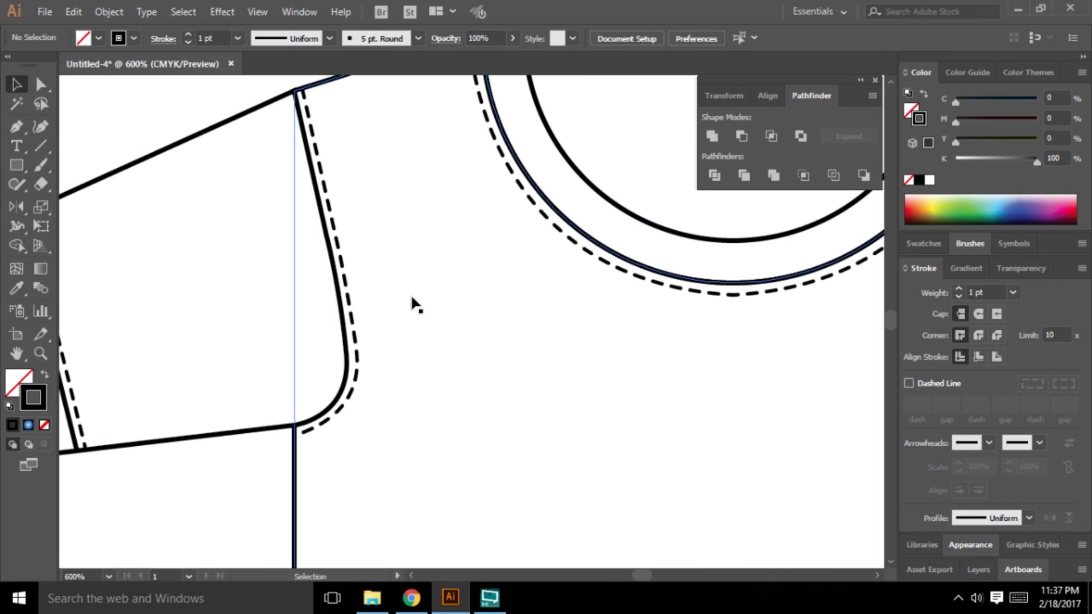
pyautogui.scroll(-2, 366, 285)
pyautogui.scroll(-2, 358, 290)
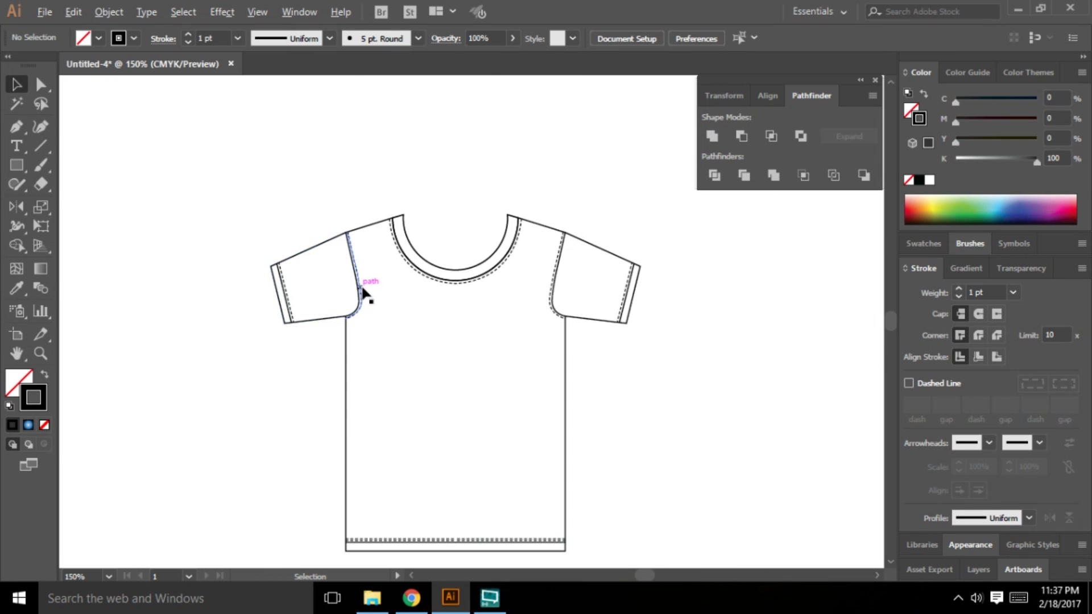
pyautogui.scroll(3, 368, 295)
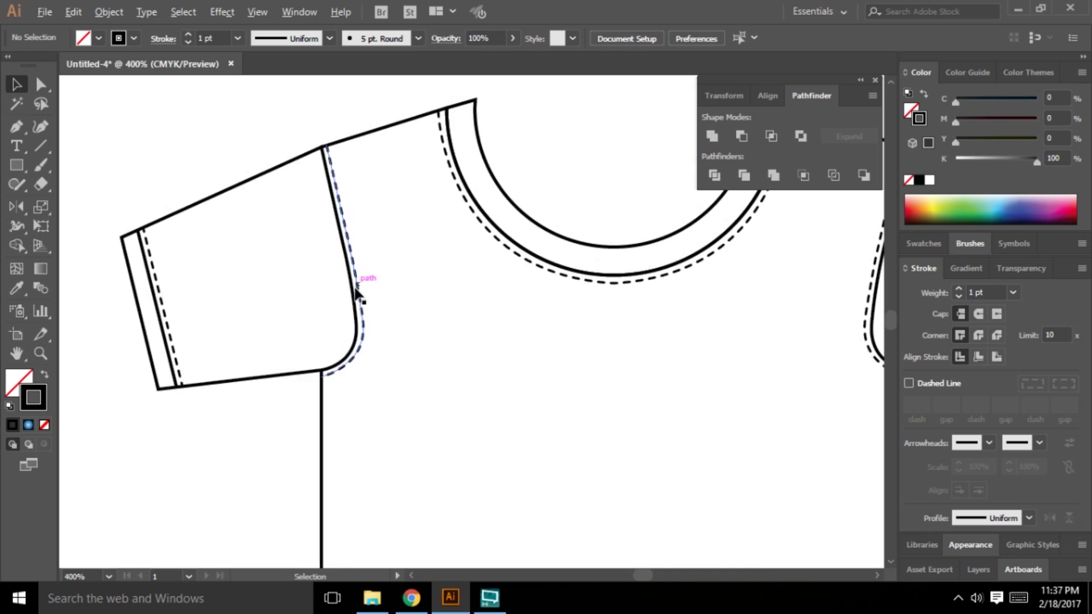
# Step: Try moving the left sleeve away from the body shape, and undo the move
pyautogui.scroll(-3, 324, 298)
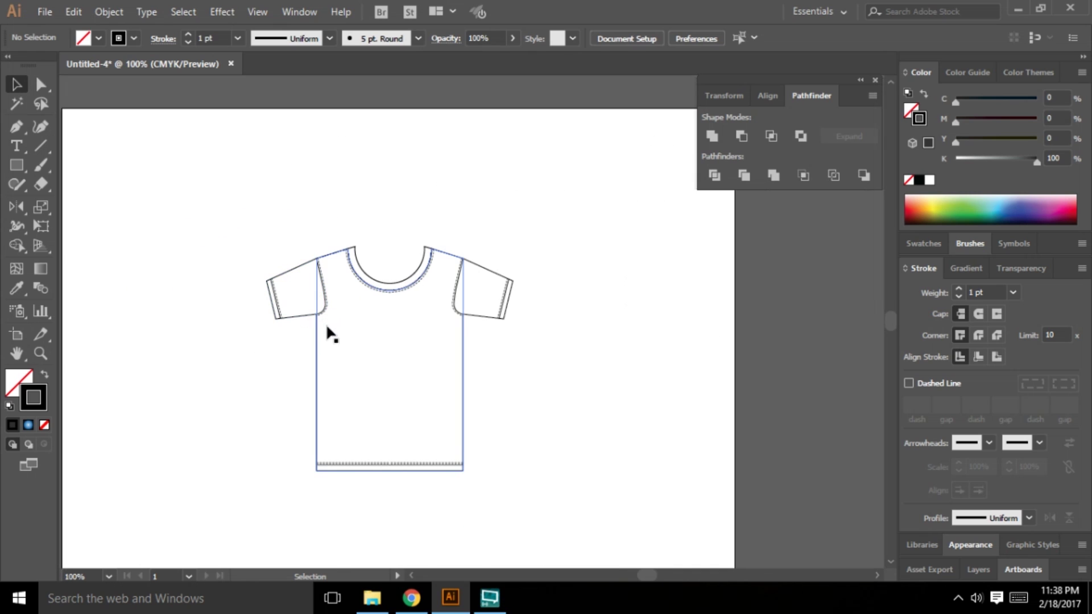
pyautogui.scroll(3, 329, 323)
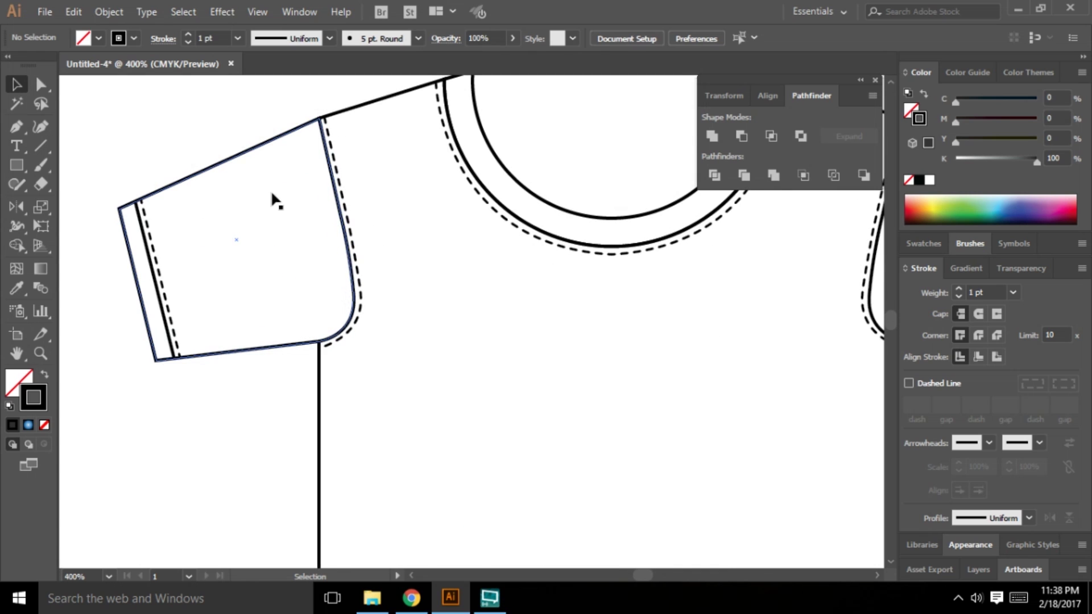
pyautogui.moveTo(265, 146); pyautogui.dragTo(167, 128)
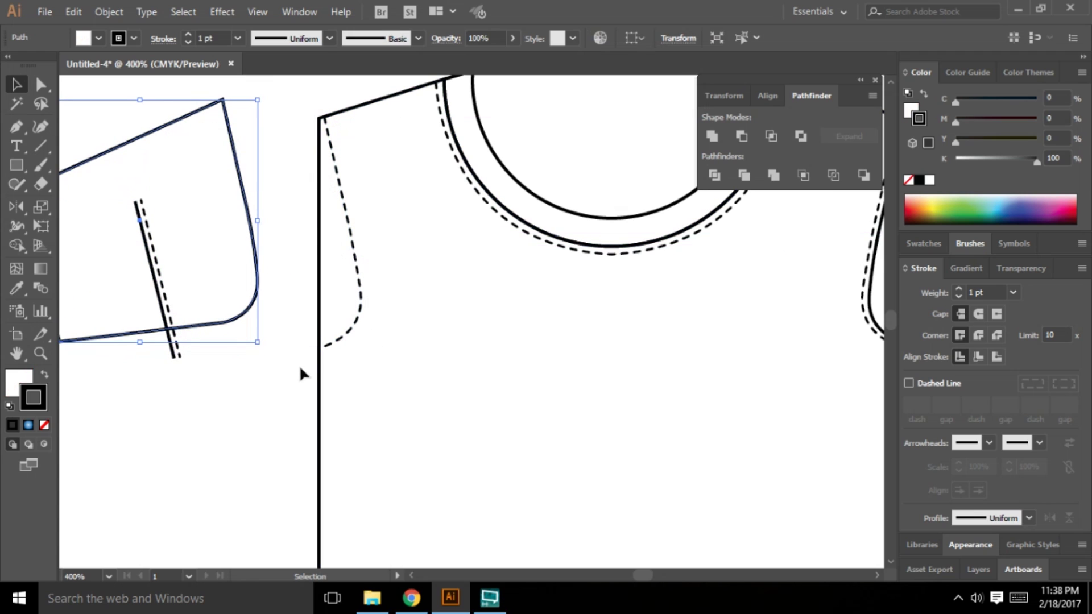
pyautogui.press('a')
pyautogui.hotkey('ctrl', 'z')
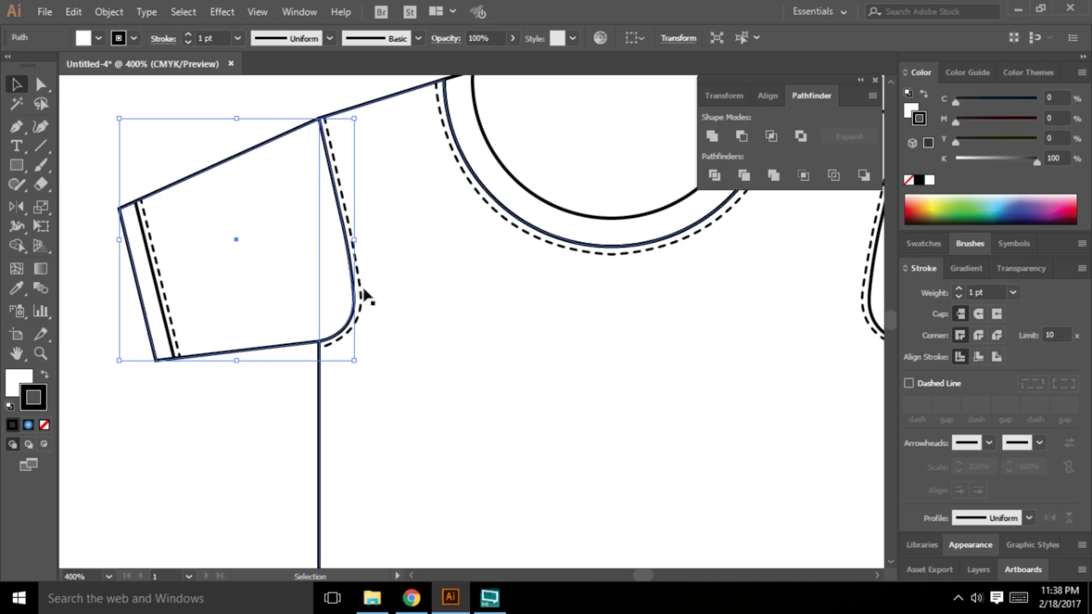
# Step: Fill the body shape with orange (M 73.73, Y 92.16), undoing a red colour applied to its stroke by mistake
pyautogui.scroll(-1, 368, 305)
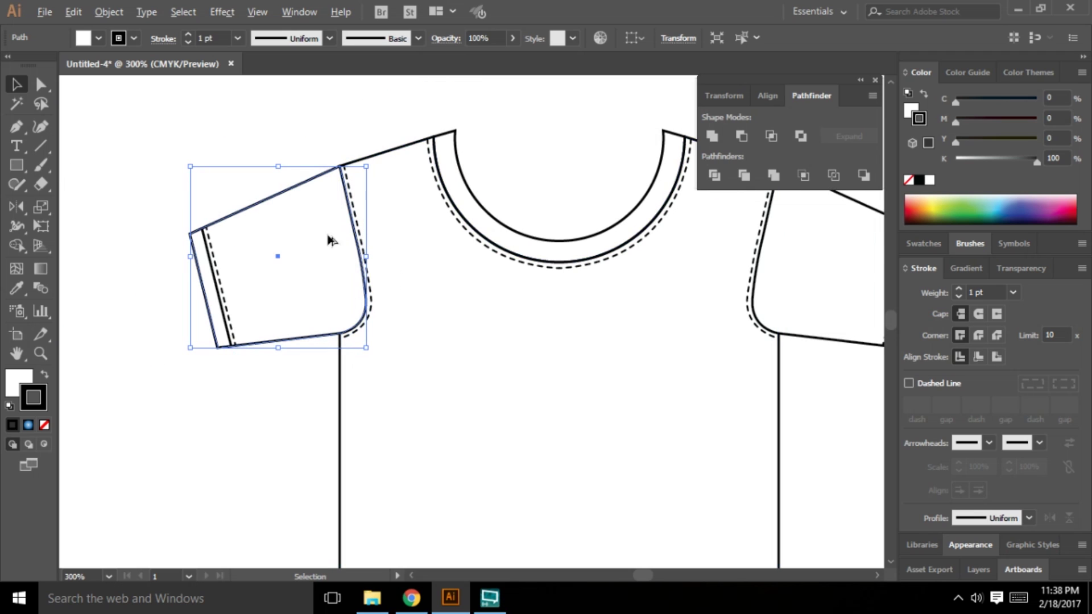
pyautogui.scroll(-3, 395, 237)
pyautogui.scroll(3, 292, 243)
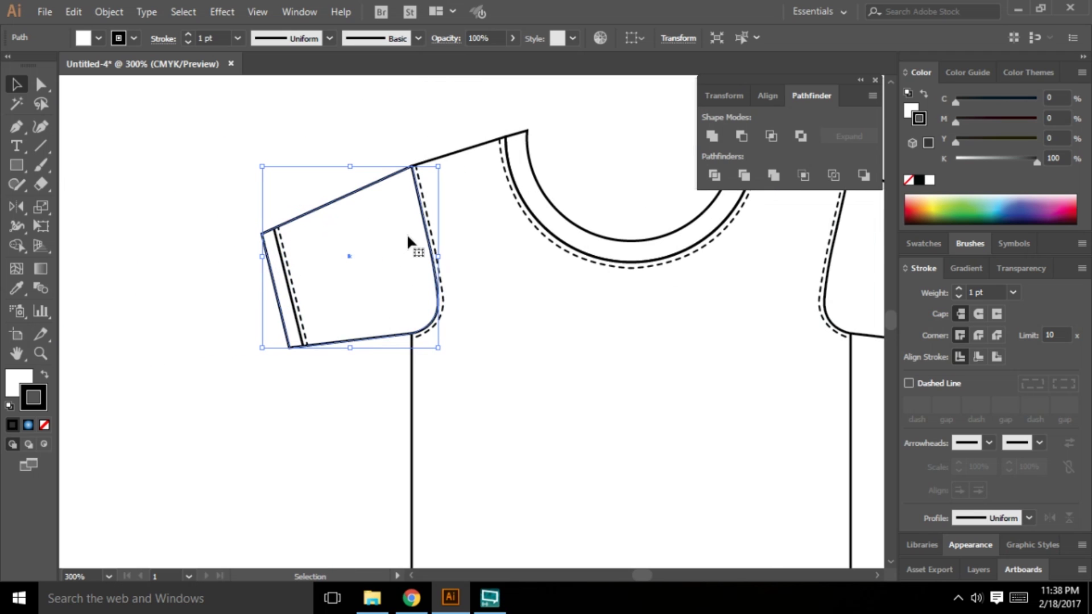
pyautogui.moveTo(460, 112); pyautogui.dragTo(473, 172)
pyautogui.click(916, 205)
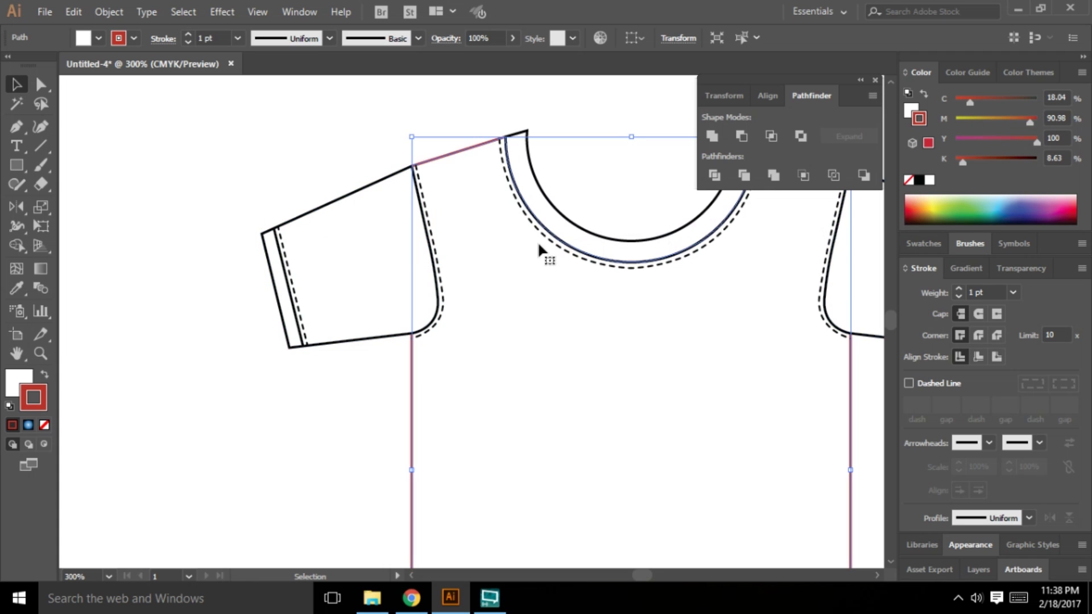
pyautogui.hotkey('ctrl', 'z')
pyautogui.click(17, 379)
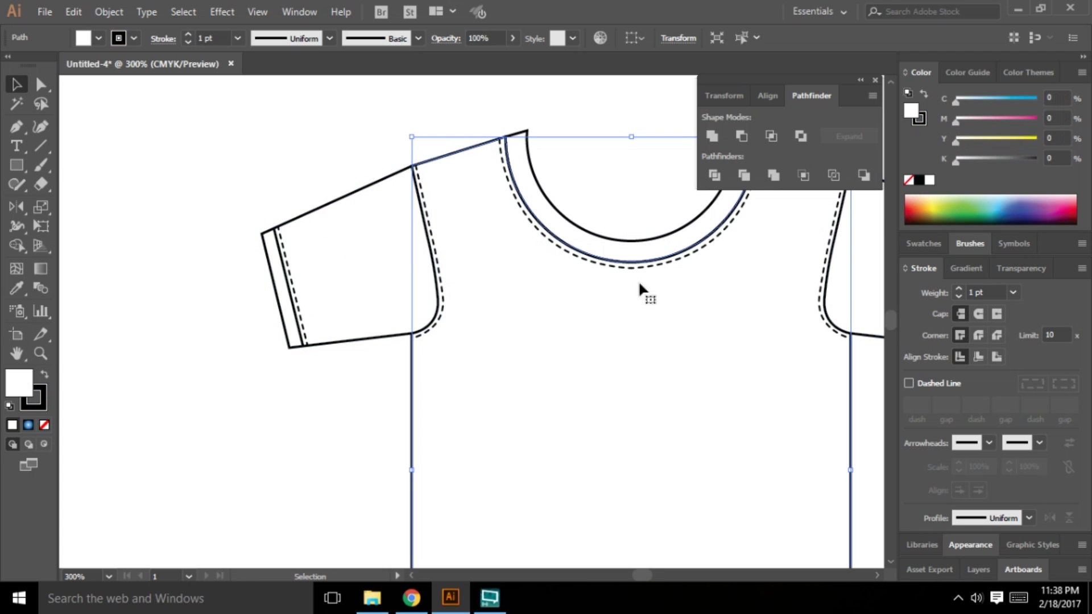
pyautogui.click(917, 203)
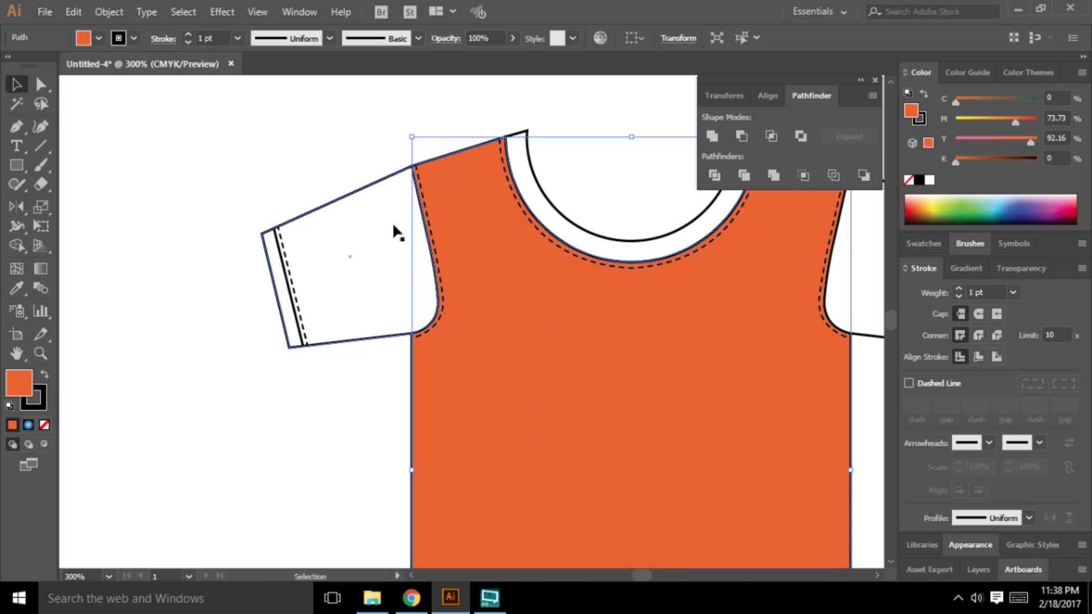
pyautogui.click(181, 152)
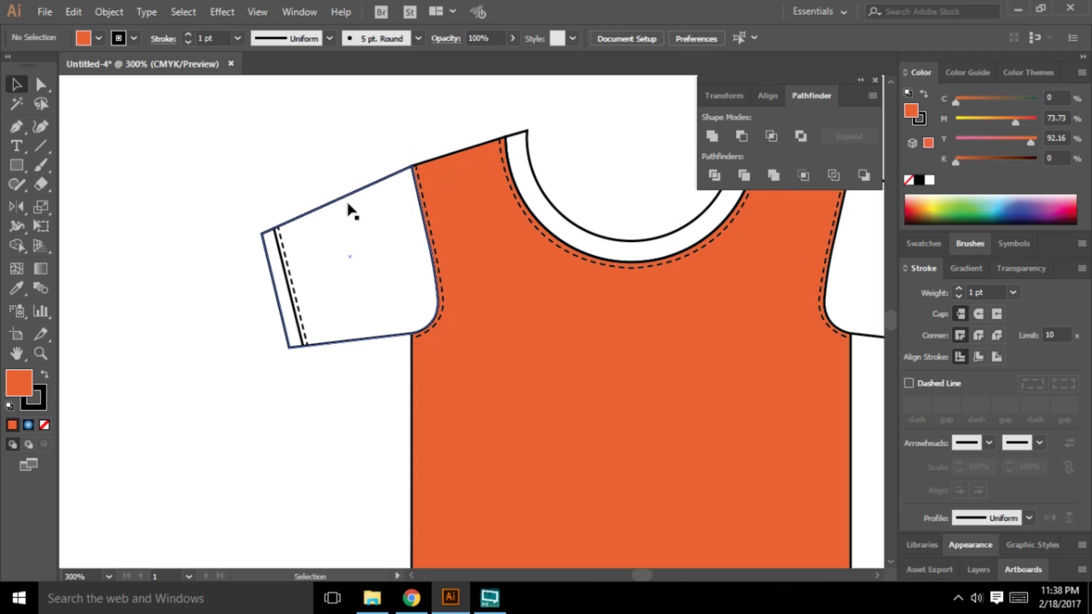
# Step: Fill the left sleeve with green (C 79.61, M 0, Y 100, K 0)
pyautogui.click(350, 208)
pyautogui.click(967, 206)
pyautogui.click(299, 145)
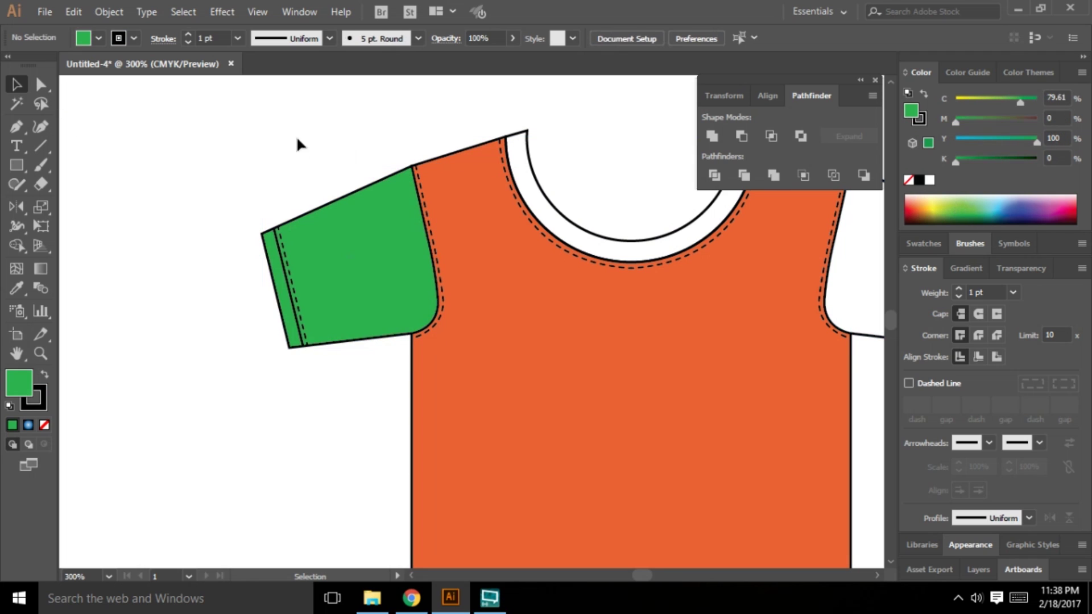
# Step: Lower the left sleeve's opacity to 39% to inspect its overlap with the body, and restore it to 100%
pyautogui.click(341, 235)
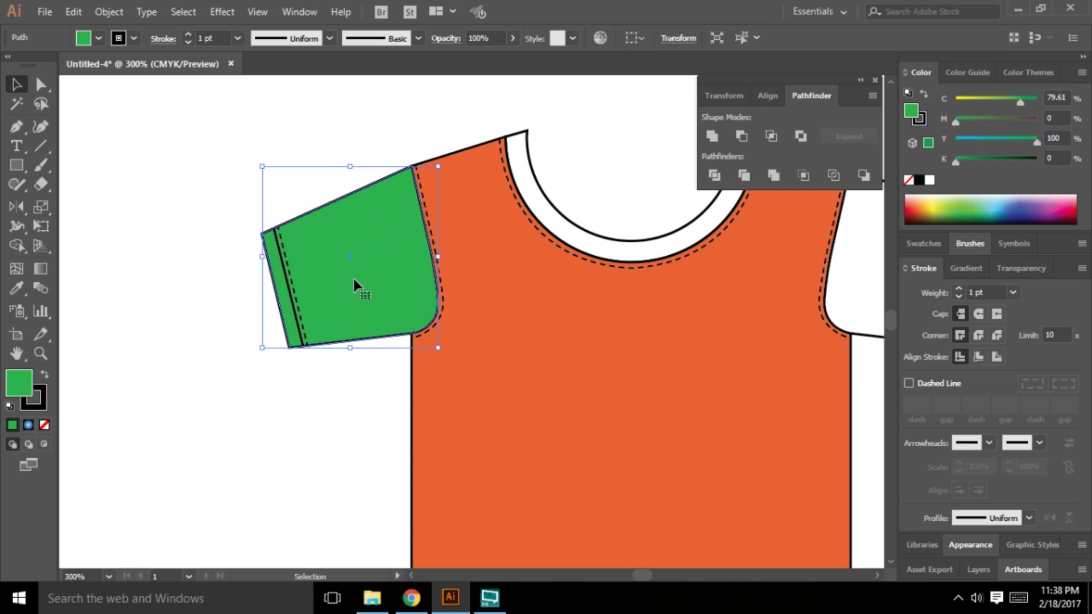
pyautogui.click(1024, 272)
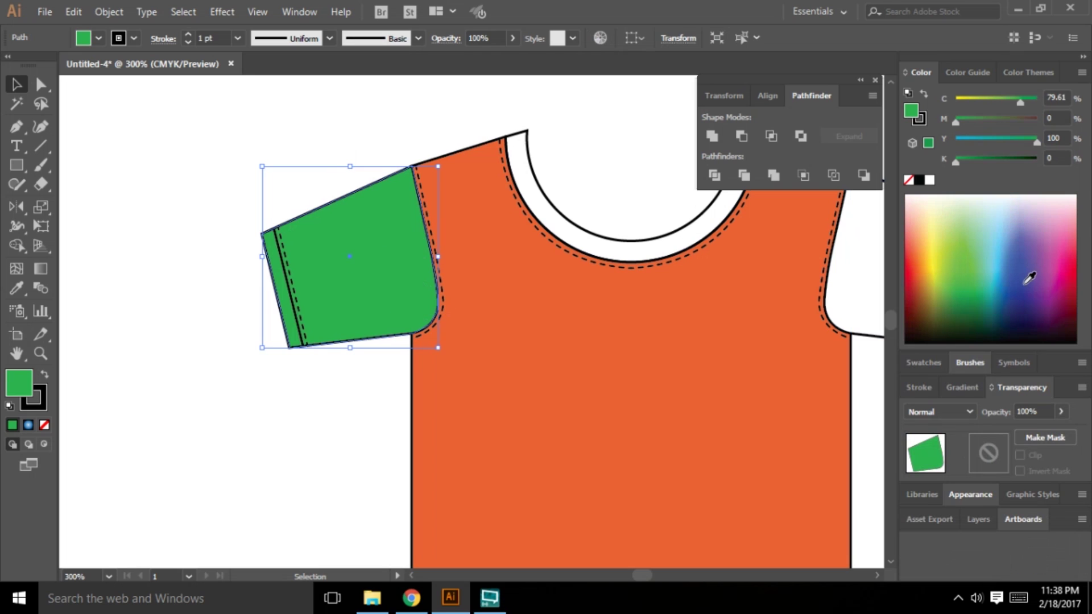
pyautogui.click(1060, 411)
pyautogui.moveTo(1059, 431); pyautogui.dragTo(1021, 431)
pyautogui.scroll(3, 391, 233)
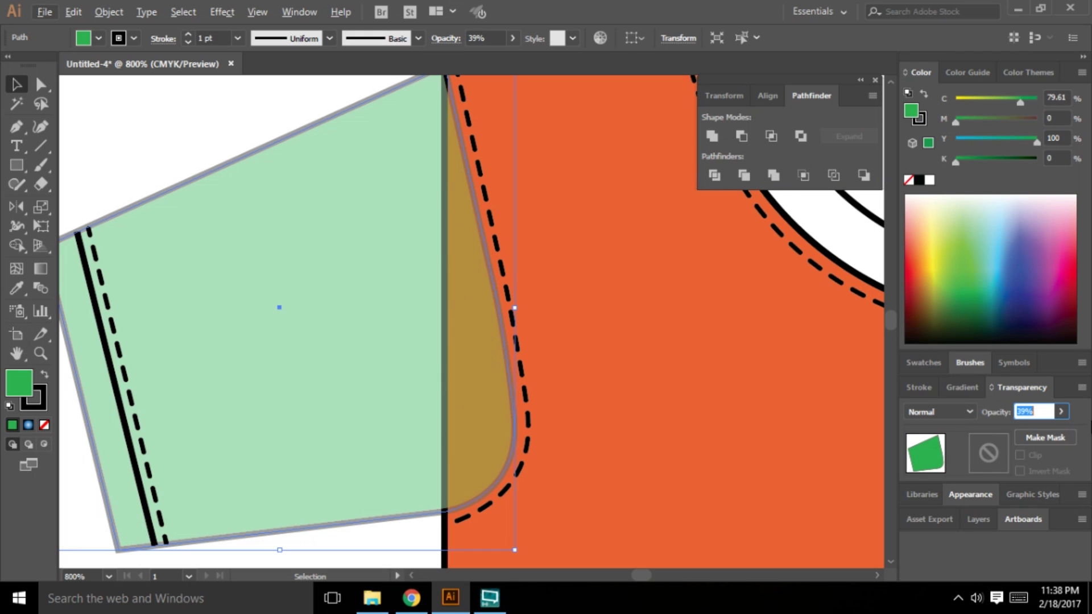
pyautogui.click(1060, 411)
pyautogui.moveTo(1026, 431); pyautogui.dragTo(1059, 431)
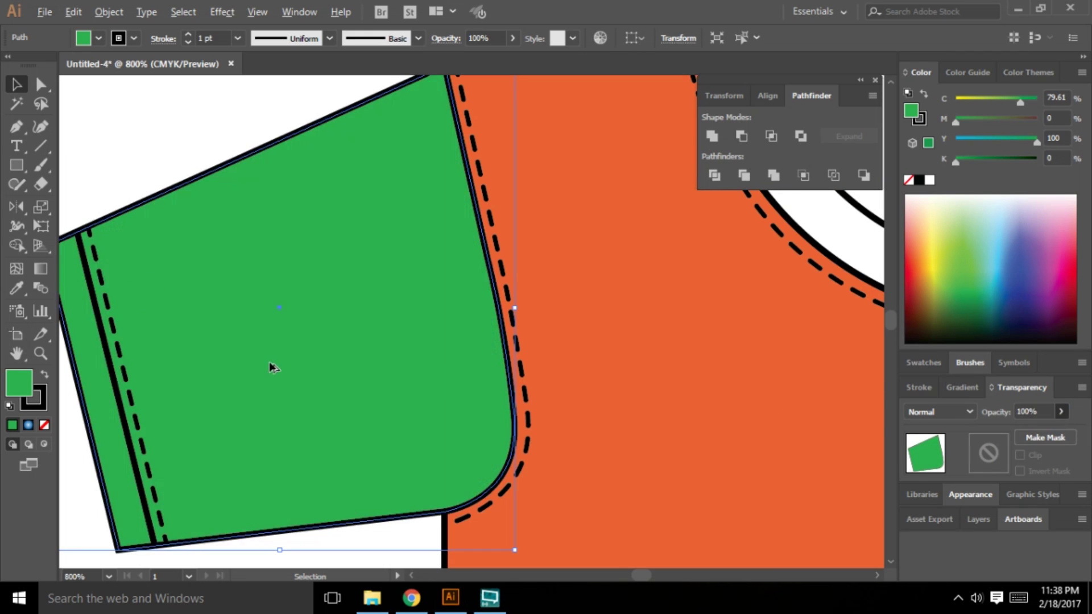
pyautogui.scroll(-3, 269, 361)
pyautogui.click(239, 226)
pyautogui.scroll(1, 280, 356)
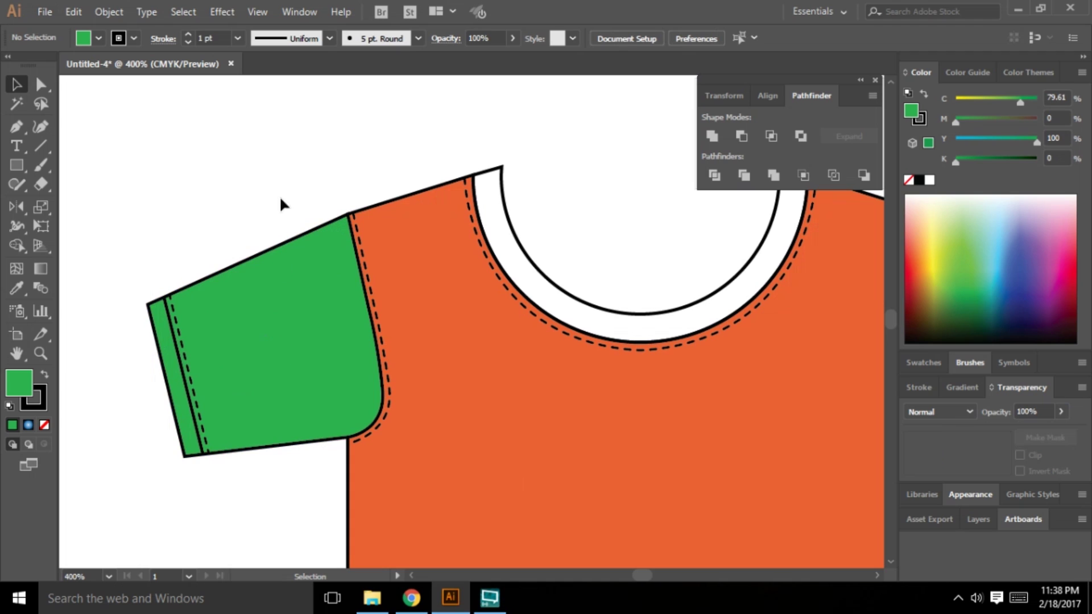
# Step: Copy the left sleeve and subtract it from the body shape with Pathfinder Minus Front to cut the armhole
pyautogui.moveTo(251, 188); pyautogui.dragTo(298, 314)
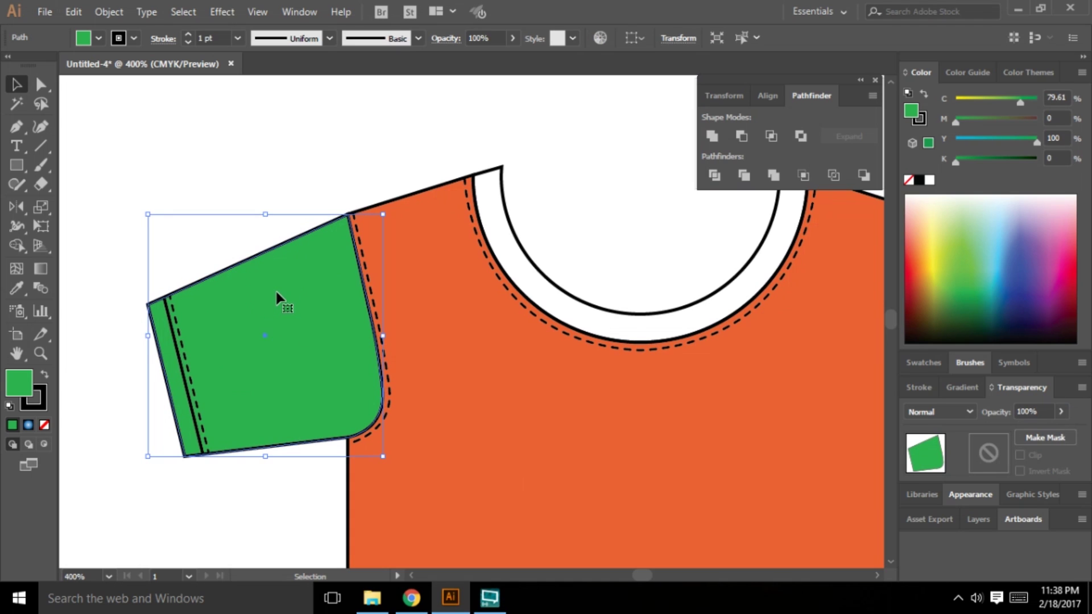
pyautogui.press('a')
pyautogui.press('v')
pyautogui.keyDown('shift'); pyautogui.click(424, 230); pyautogui.keyUp('shift')
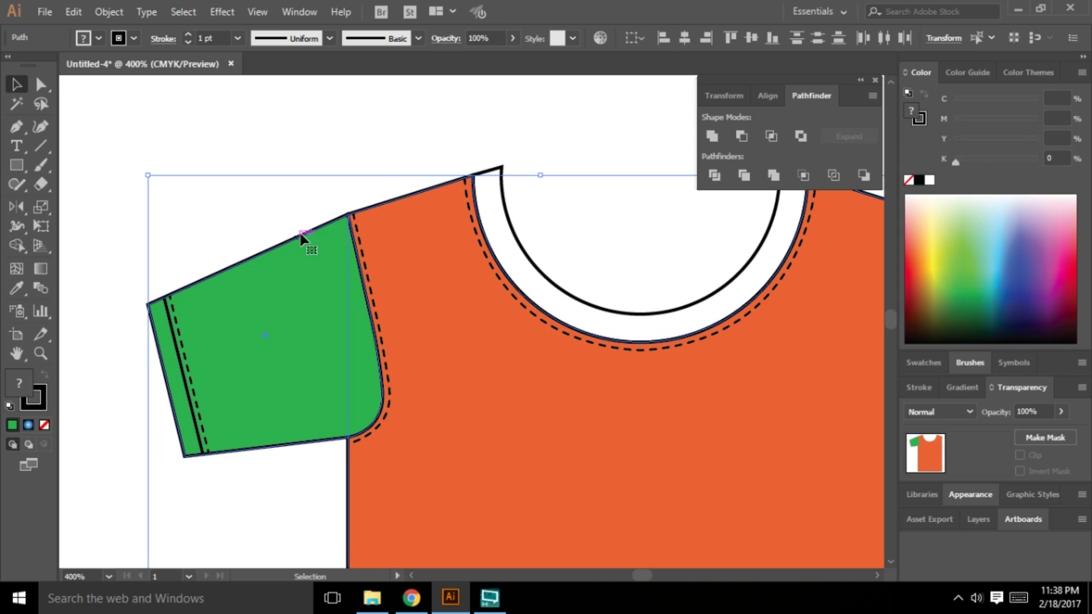
pyautogui.click(737, 135)
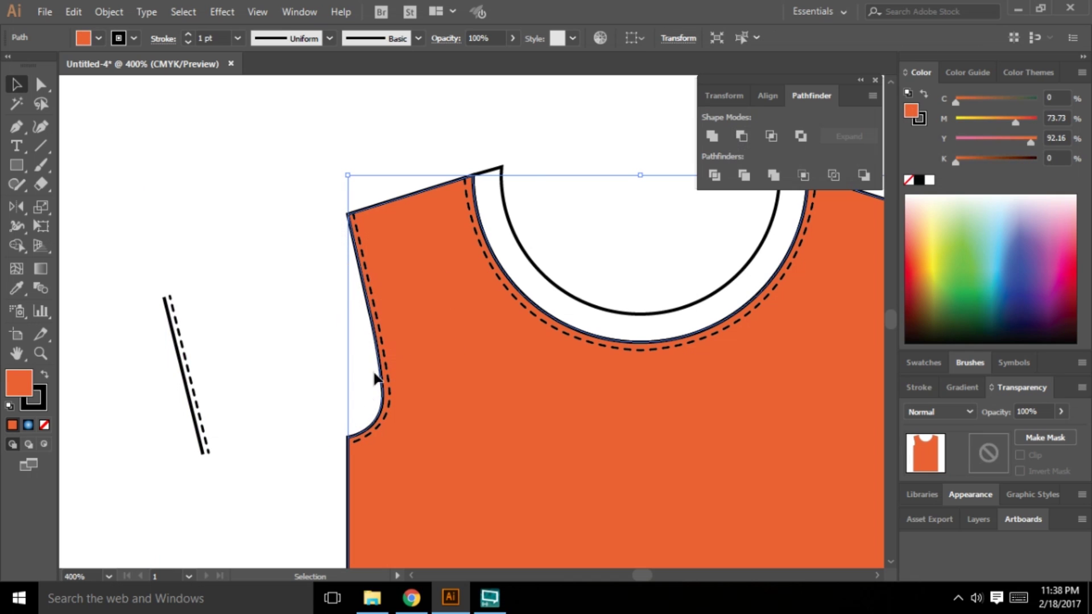
pyautogui.scroll(-1, 437, 328)
pyautogui.scroll(-5, 437, 329)
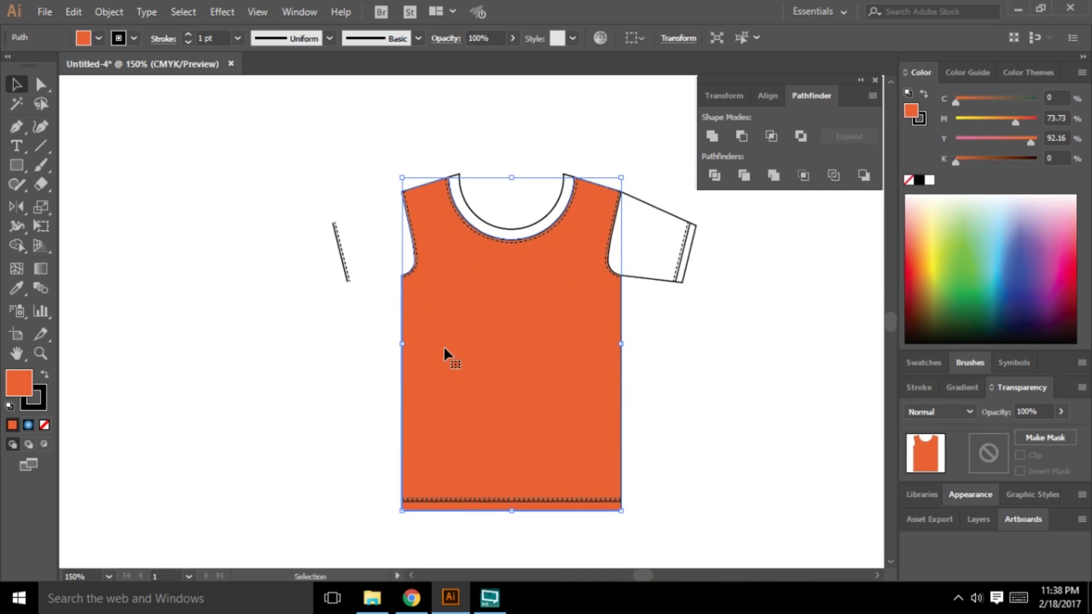
# Step: Paste the copied left sleeve in place and send it to the back, behind its cuff line and stitching
pyautogui.scroll(2, 411, 238)
pyautogui.scroll(-2, 478, 313)
pyautogui.scroll(2, 438, 346)
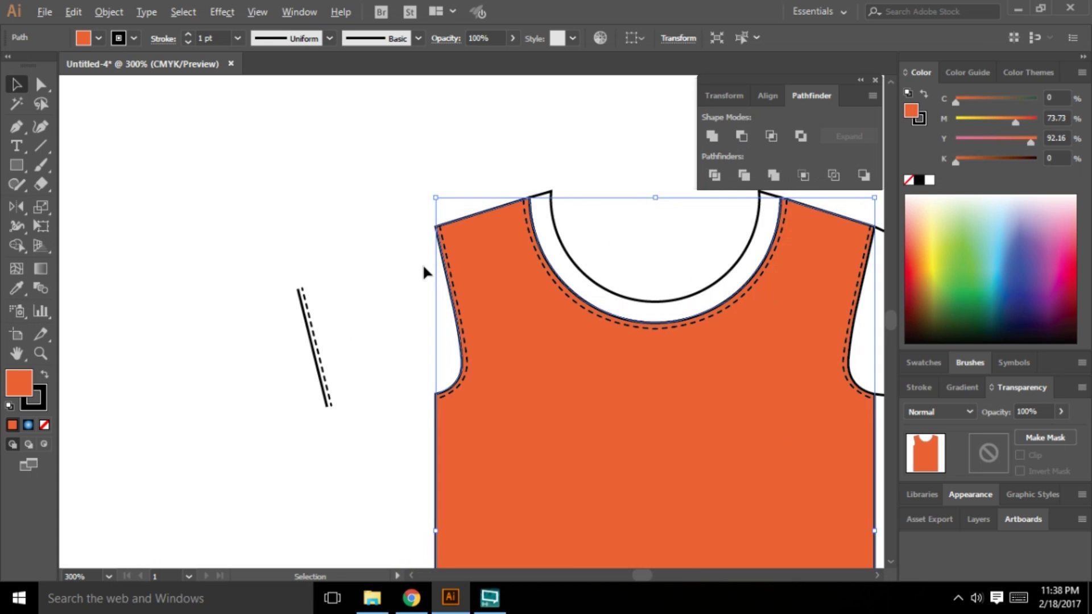
pyautogui.hotkey('ctrl', 'f')
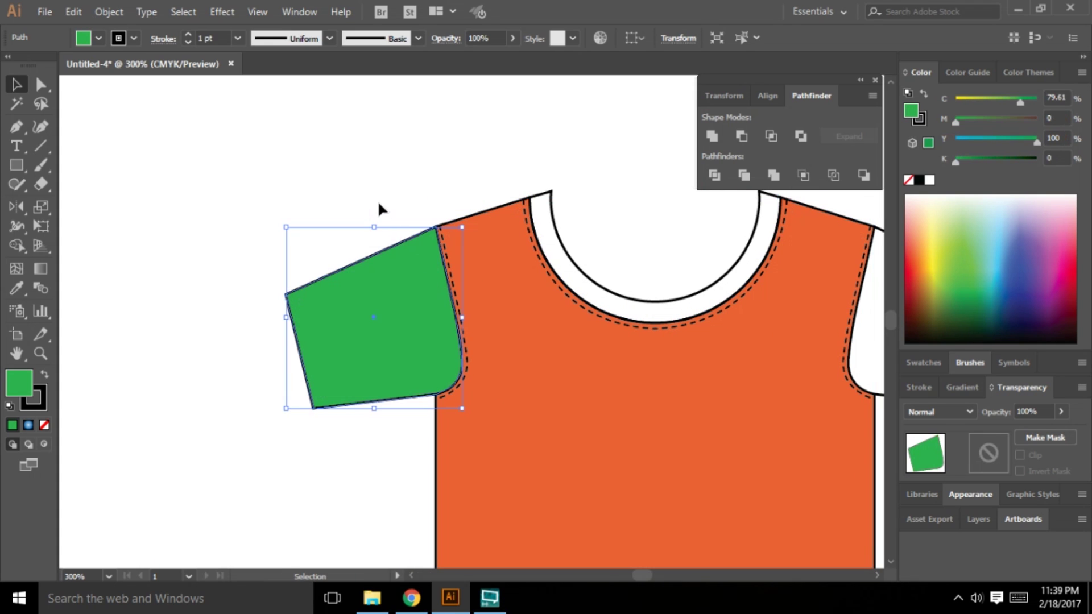
pyautogui.press('a')
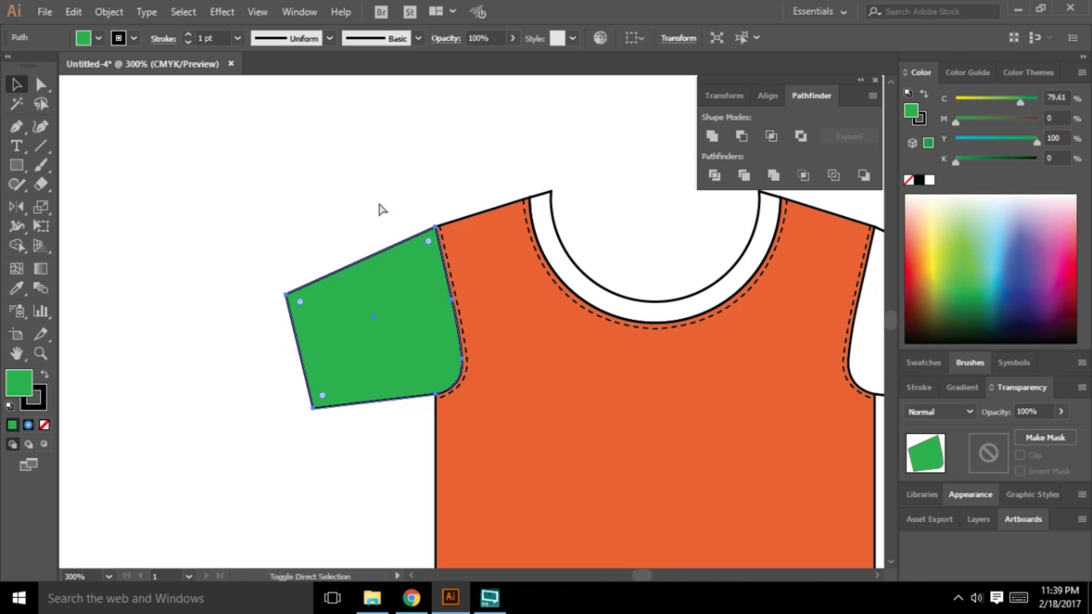
pyautogui.hotkey('ctrl', 'shift', '[')
pyautogui.click(379, 204)
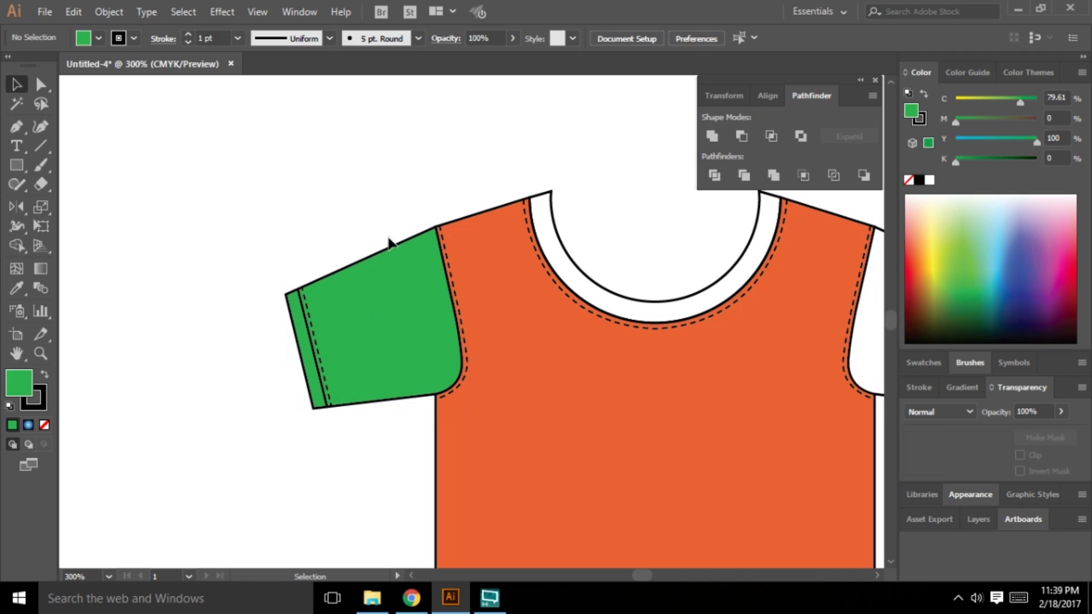
# Step: Set the fill of the left sleeve and the body shape to None
pyautogui.click(401, 292)
pyautogui.keyDown('shift'); pyautogui.click(548, 397); pyautogui.keyUp('shift')
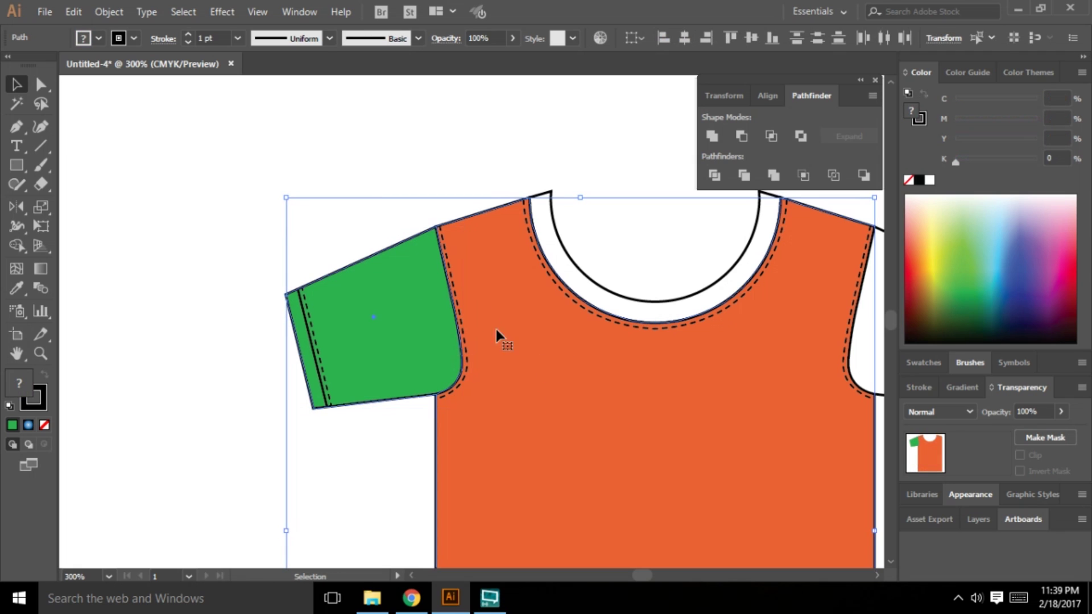
pyautogui.click(44, 425)
pyautogui.click(177, 398)
# Step: Copy the right sleeve and subtract it from the body shape with Pathfinder Minus Front to cut the second armhole
pyautogui.scroll(-2, 188, 398)
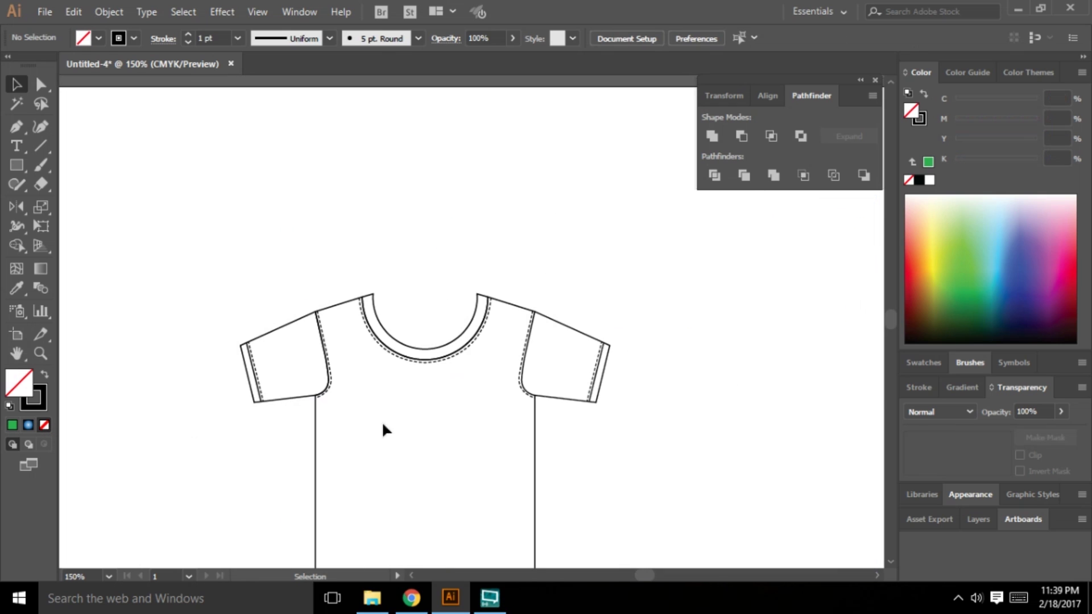
pyautogui.scroll(-3, 383, 424)
pyautogui.scroll(2, 301, 217)
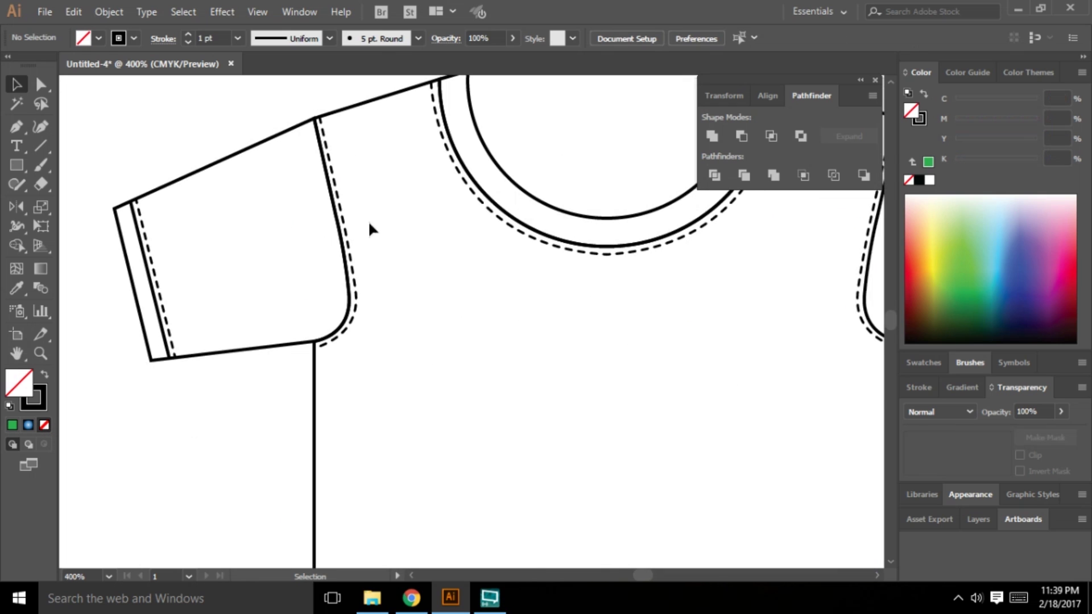
pyautogui.scroll(-1, 392, 239)
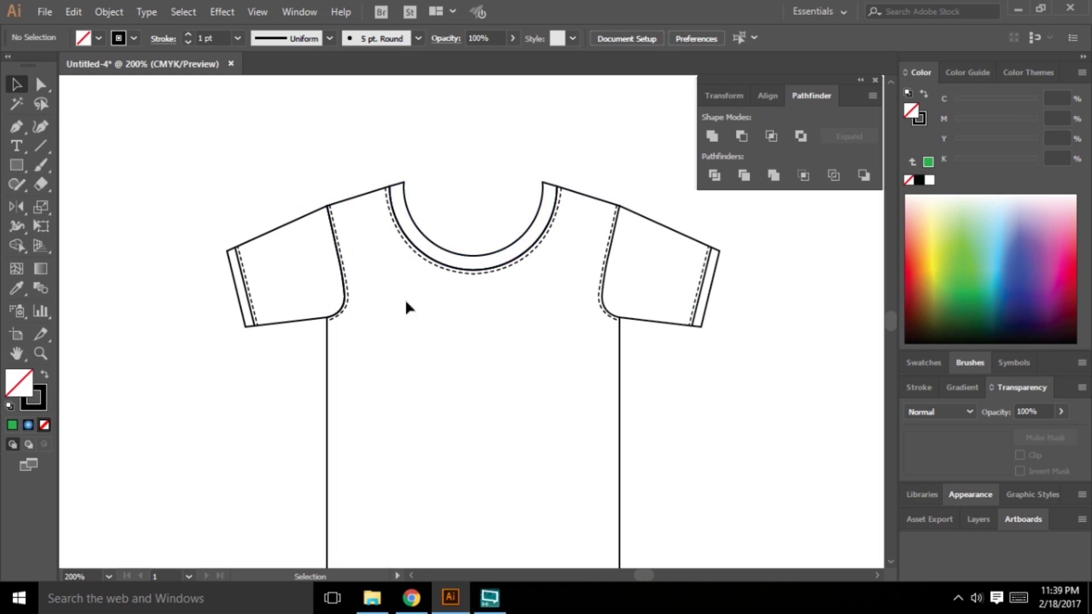
pyautogui.scroll(1, 679, 257)
pyautogui.click(637, 295)
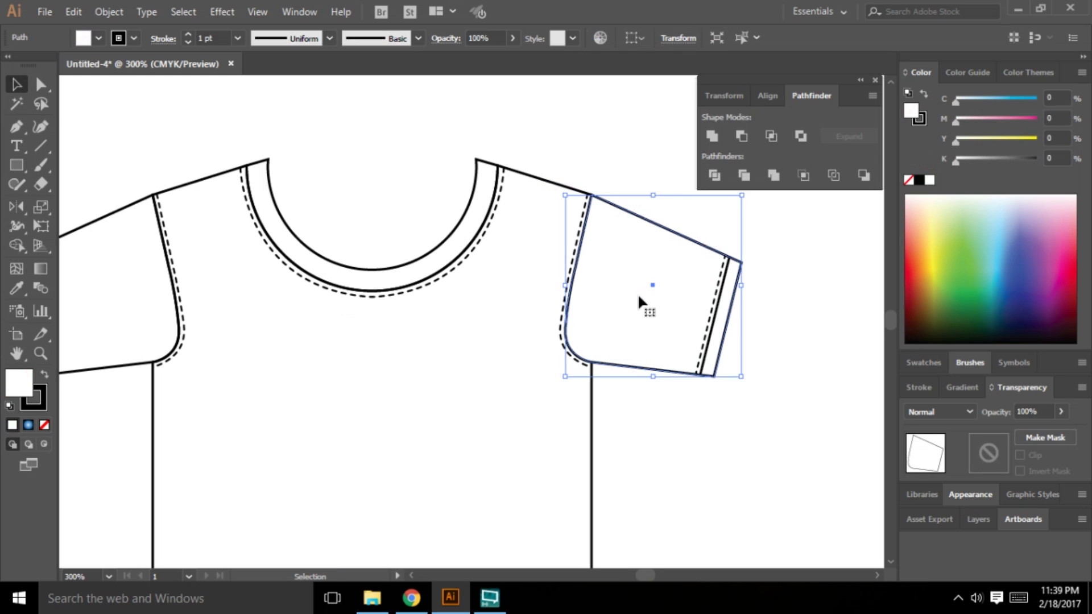
pyautogui.press('a')
pyautogui.press('v')
pyautogui.keyDown('shift'); pyautogui.click(552, 183); pyautogui.keyUp('shift')
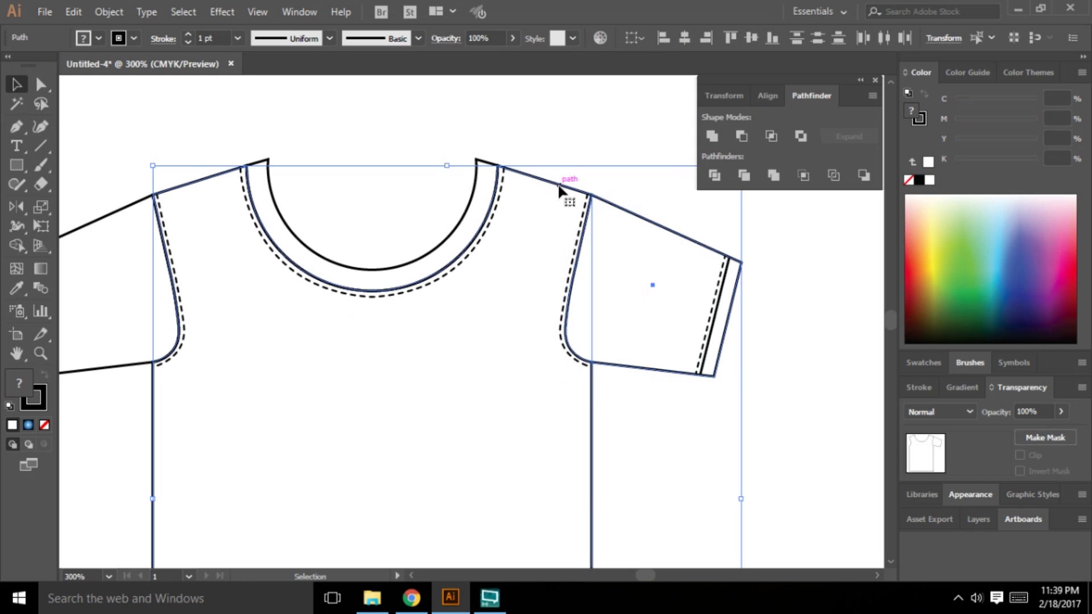
pyautogui.click(741, 136)
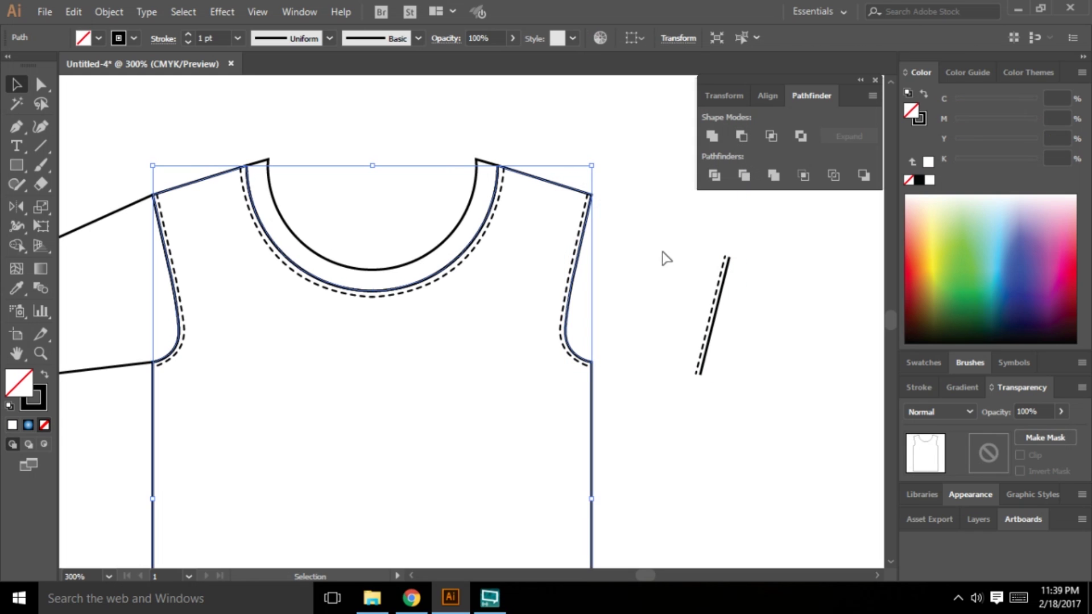
pyautogui.click(606, 363)
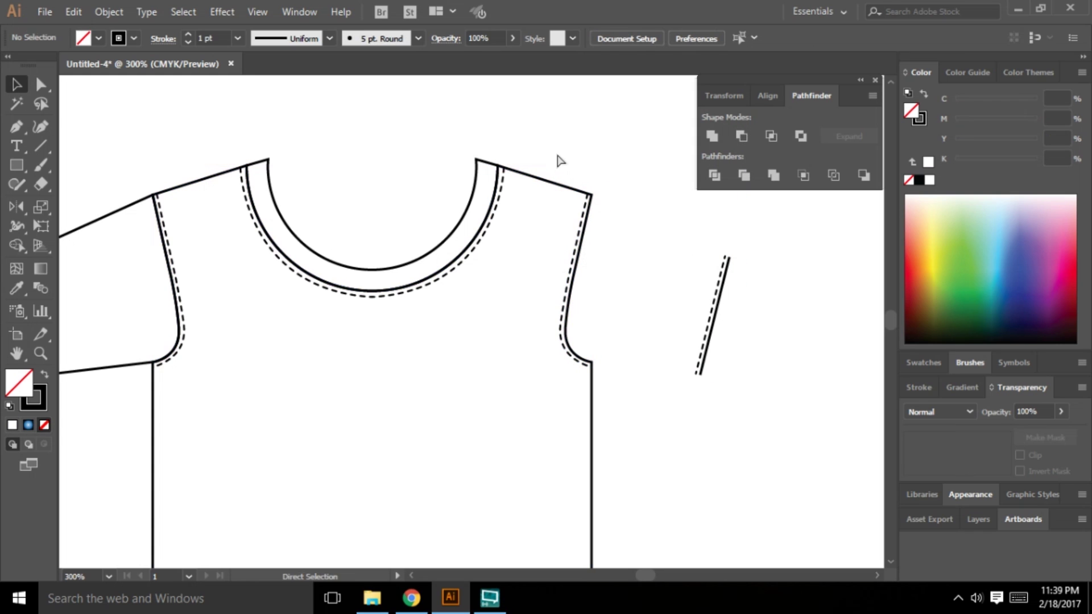
# Step: Paste the copied right sleeve in place and send it behind its cuff line and stitching
pyautogui.hotkey('ctrl', 'f')
pyautogui.press('a')
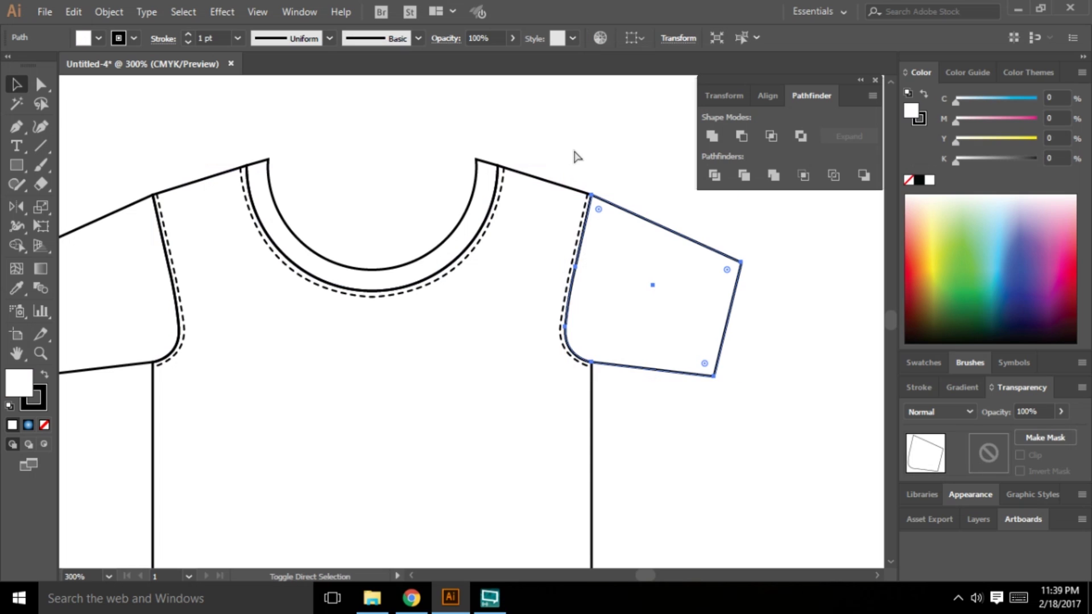
pyautogui.hotkey('ctrl', '[')
pyautogui.click(574, 151)
pyautogui.scroll(-2, 580, 231)
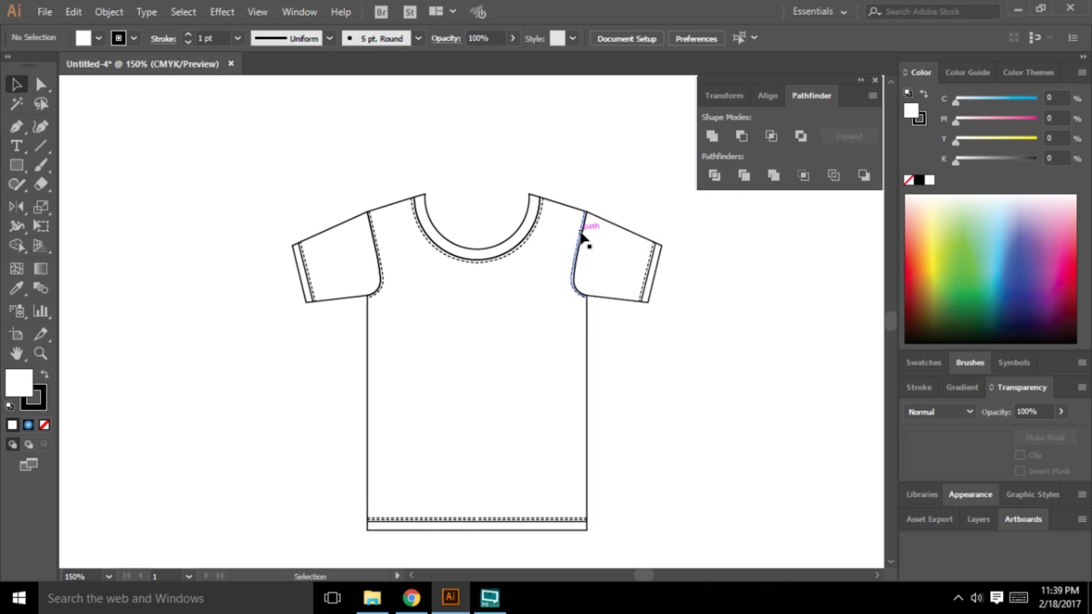
pyautogui.scroll(-2, 583, 235)
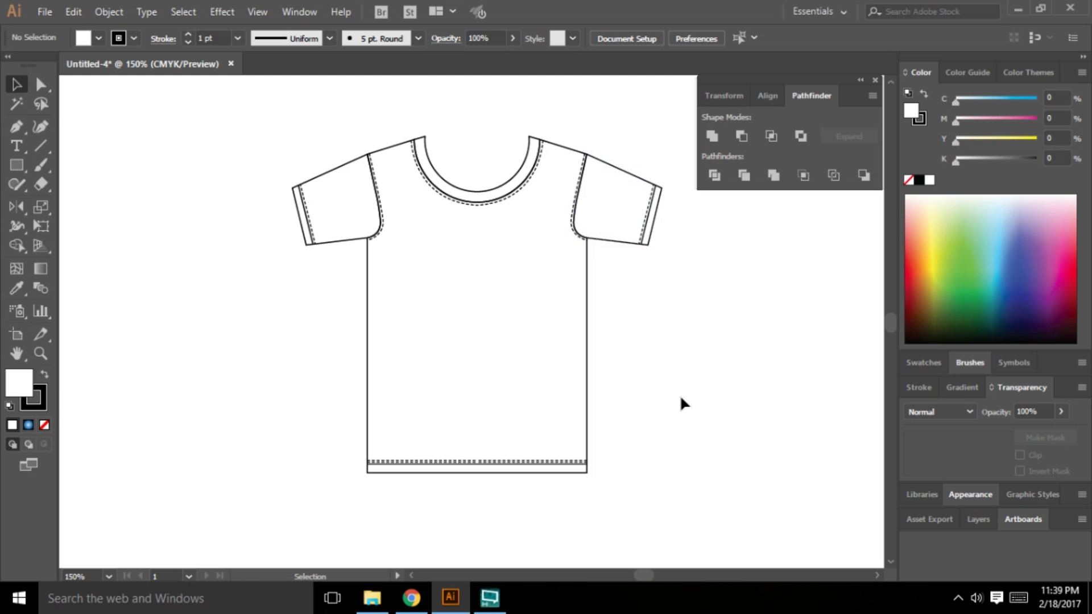
# Step: Draw the curved back neckline with the Pen tool, dipping between the two inner shoulder tips of the collar band
pyautogui.scroll(2, 465, 216)
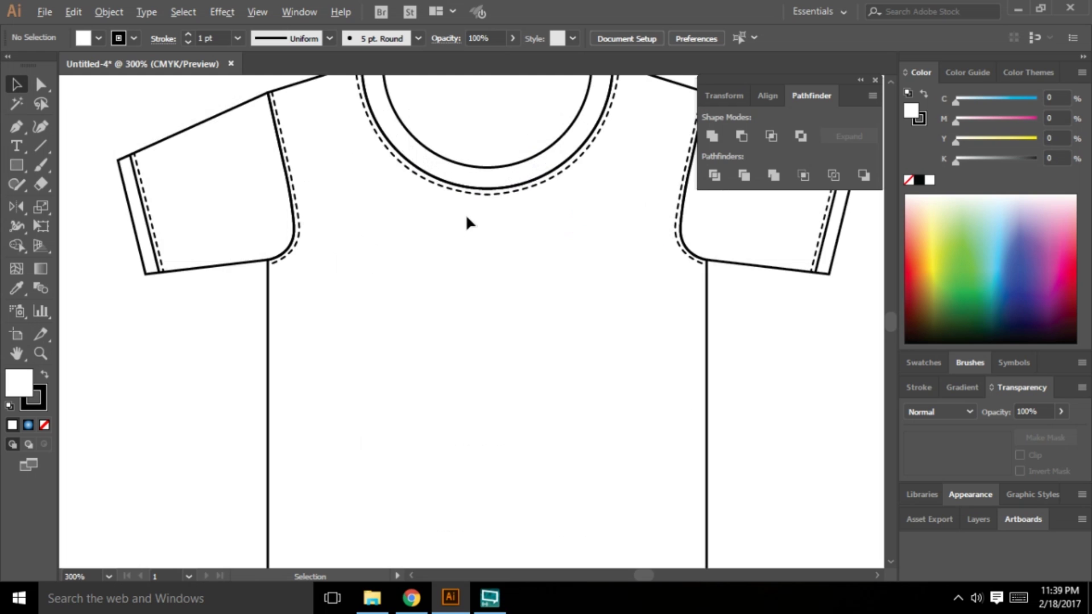
pyautogui.scroll(-2, 374, 333)
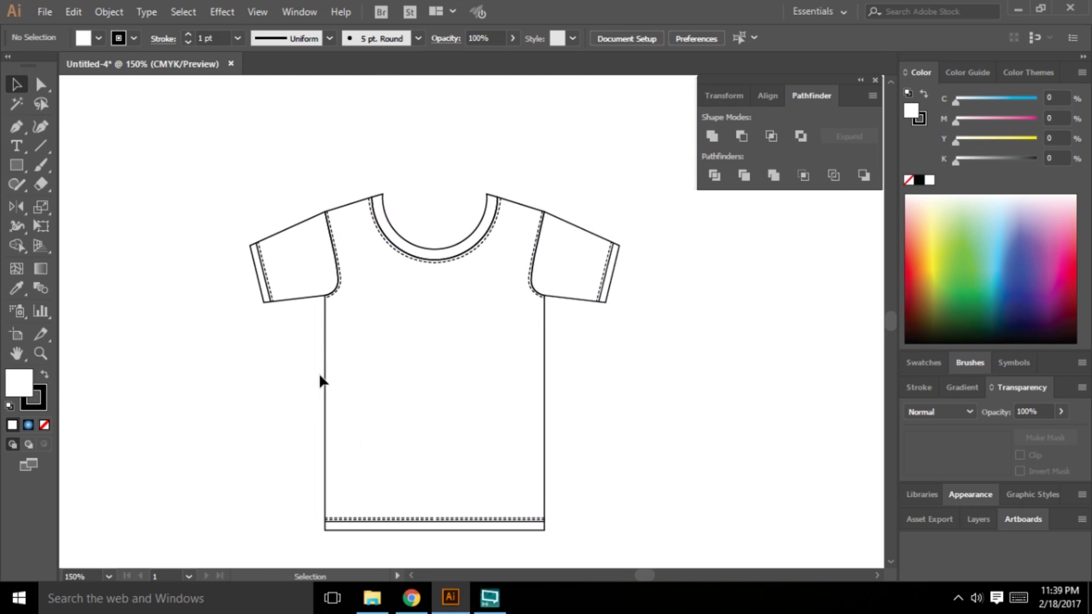
pyautogui.scroll(3, 486, 207)
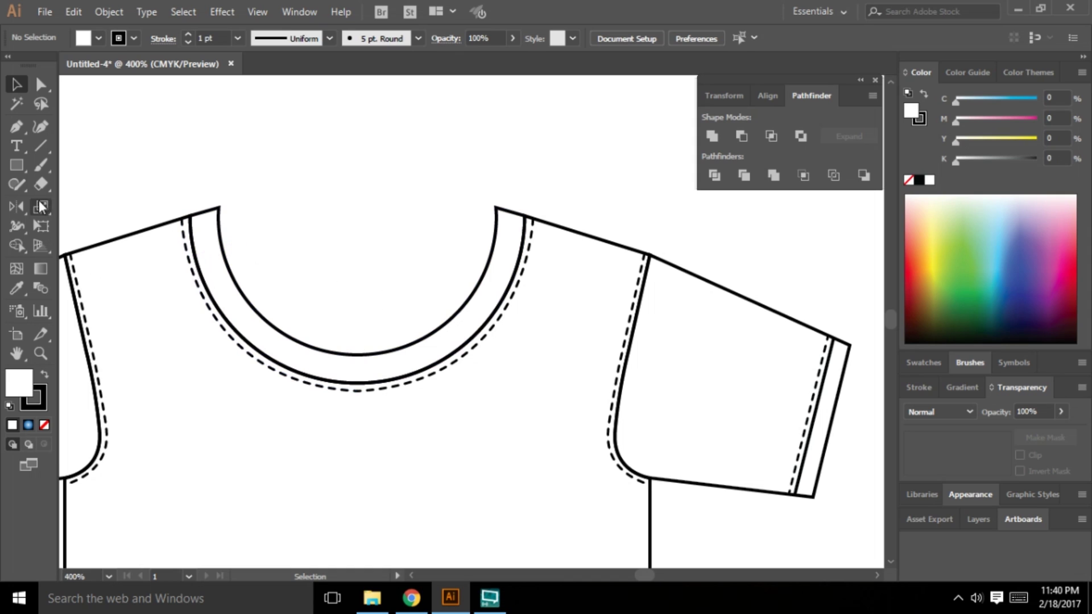
pyautogui.click(16, 126)
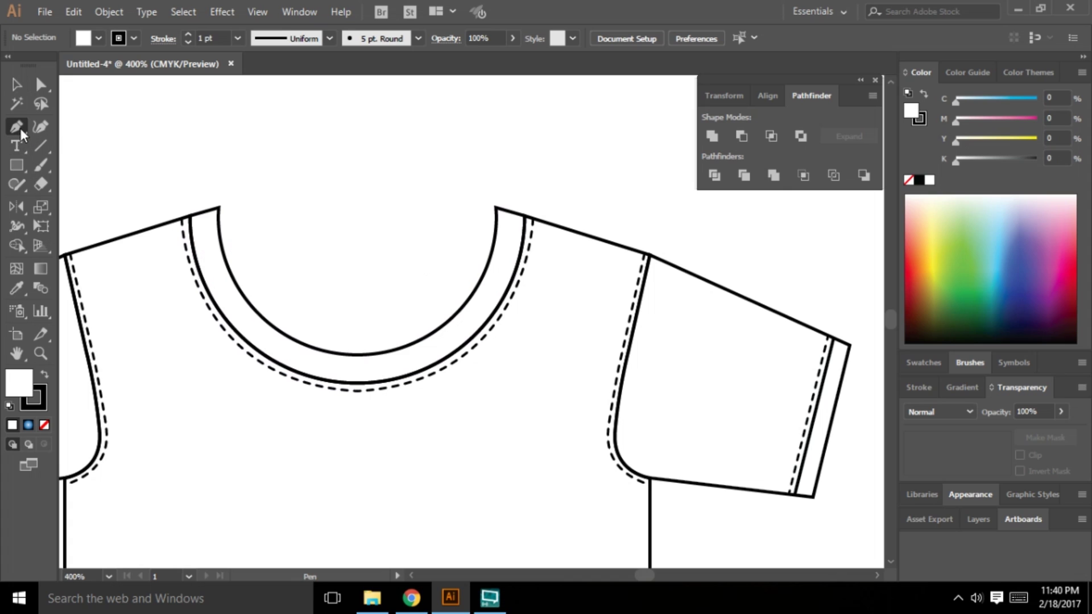
pyautogui.scroll(-2, 419, 256)
pyautogui.scroll(1, 476, 292)
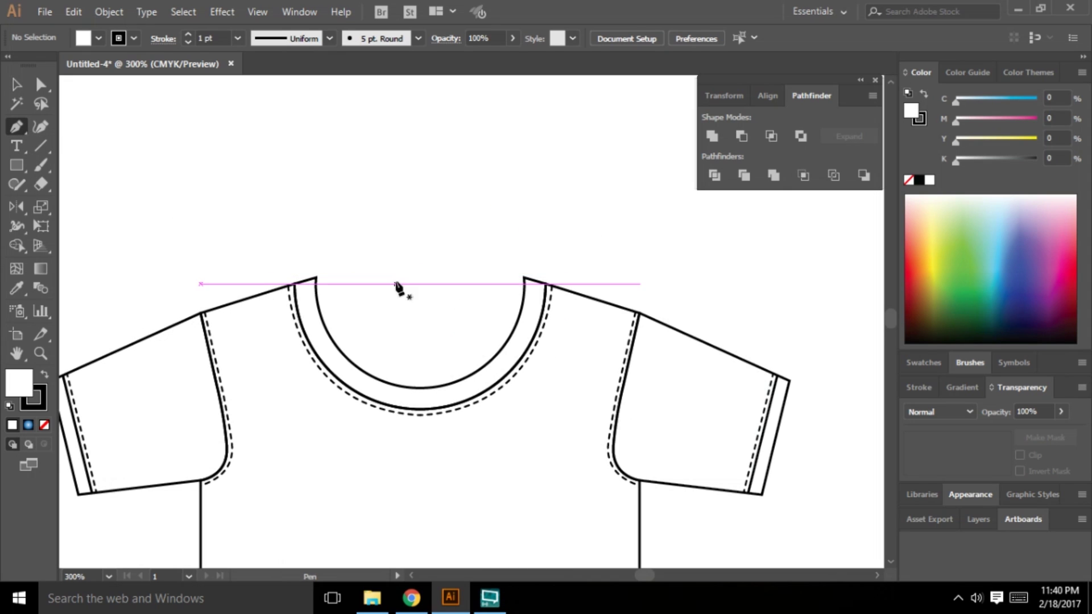
pyautogui.click(316, 278)
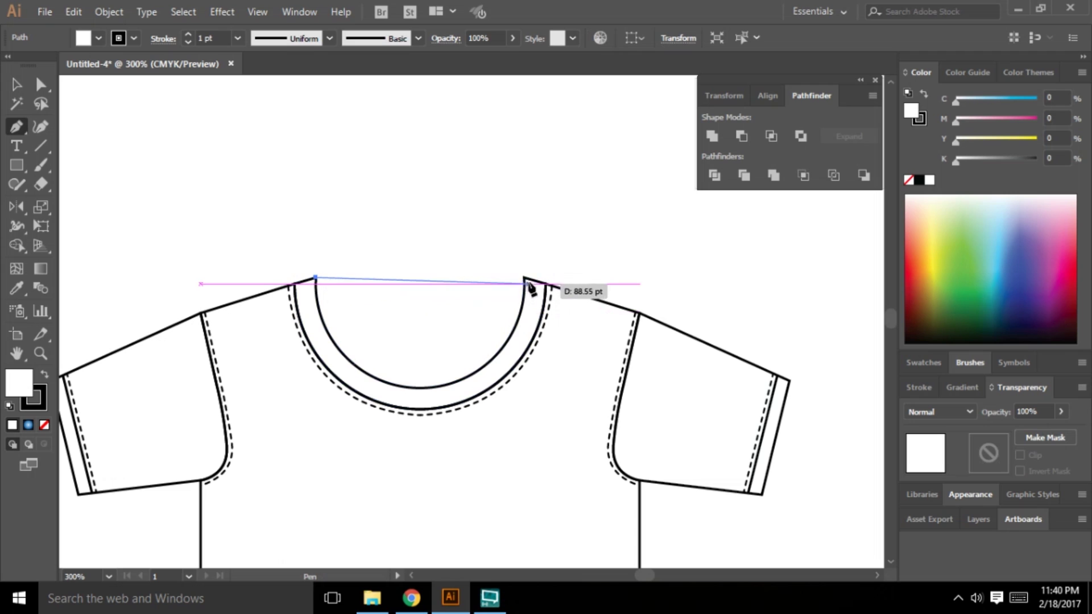
pyautogui.moveTo(524, 278); pyautogui.dragTo(535, 269)
pyautogui.moveTo(649, 213); pyautogui.dragTo(634, 187)
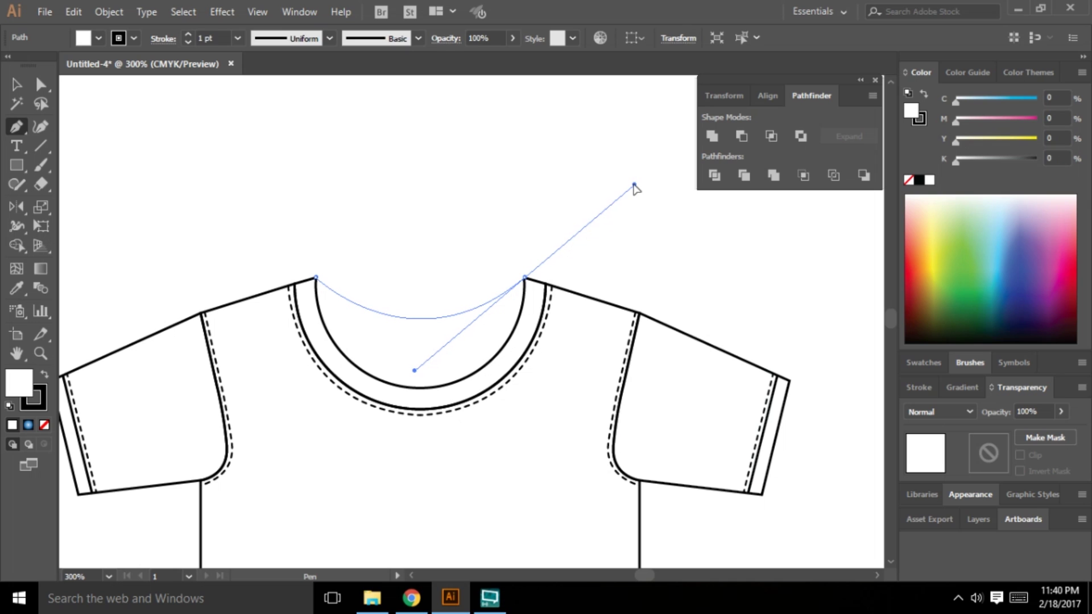
pyautogui.moveTo(635, 187); pyautogui.dragTo(635, 188)
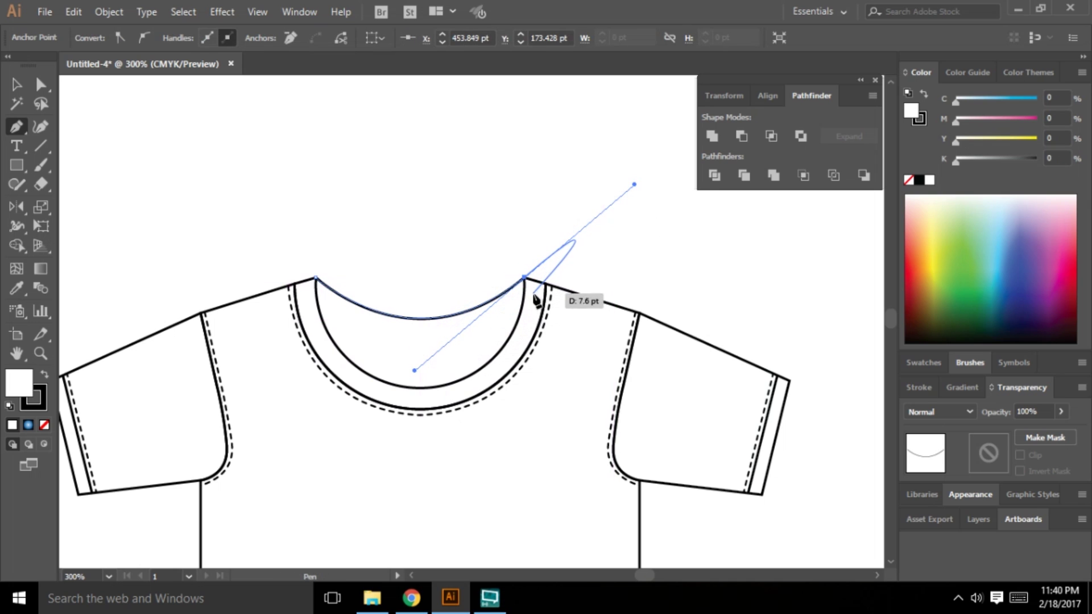
pyautogui.hotkey('ctrl', '=')
pyautogui.hotkey('ctrl', '=')
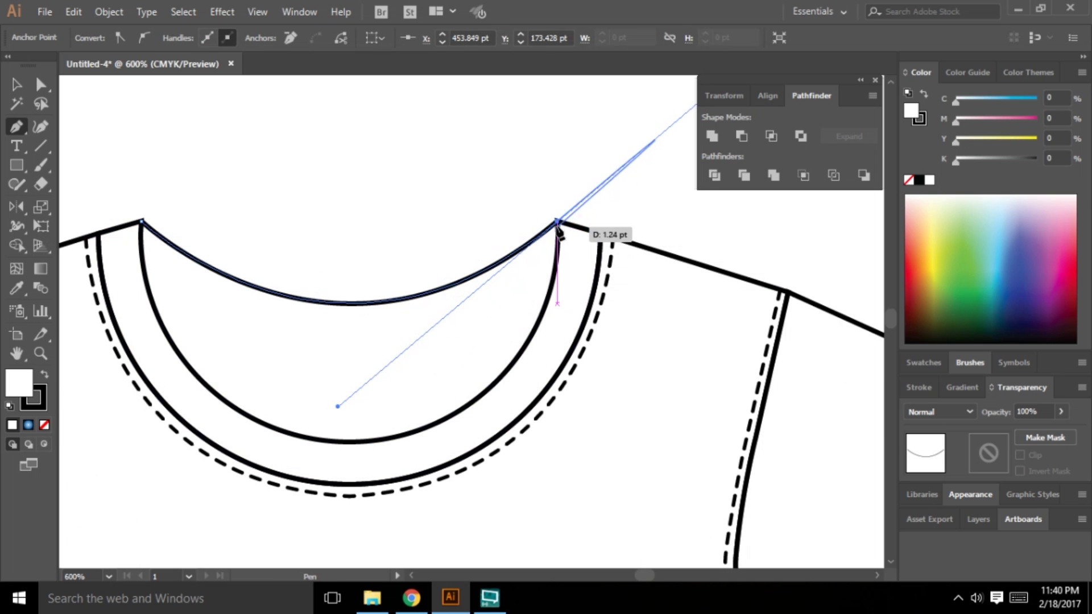
pyautogui.hotkey('ctrl', '-')
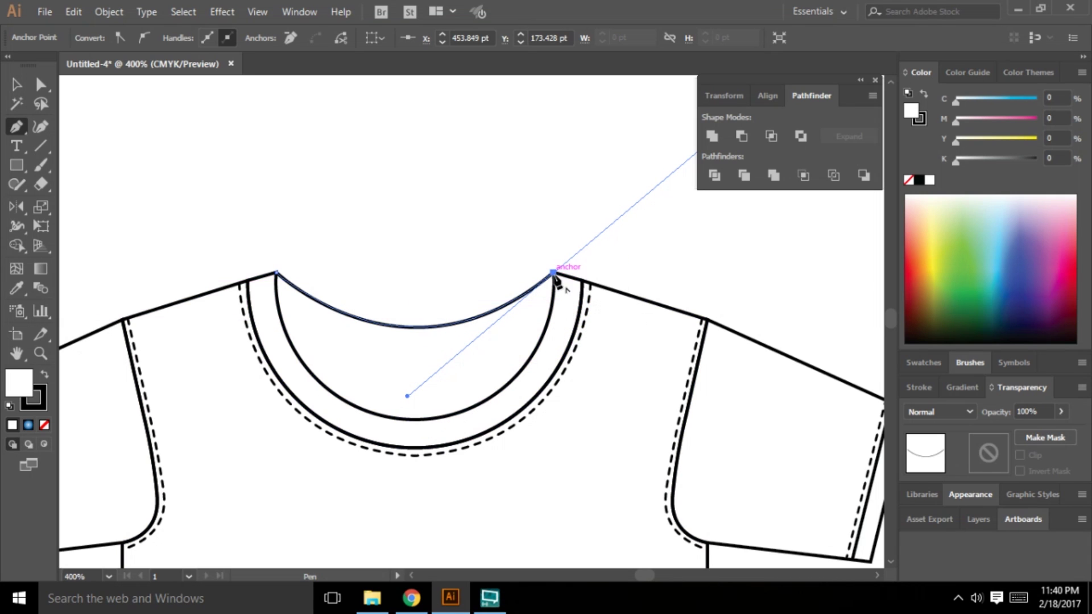
pyautogui.moveTo(553, 274); pyautogui.dragTo(409, 397)
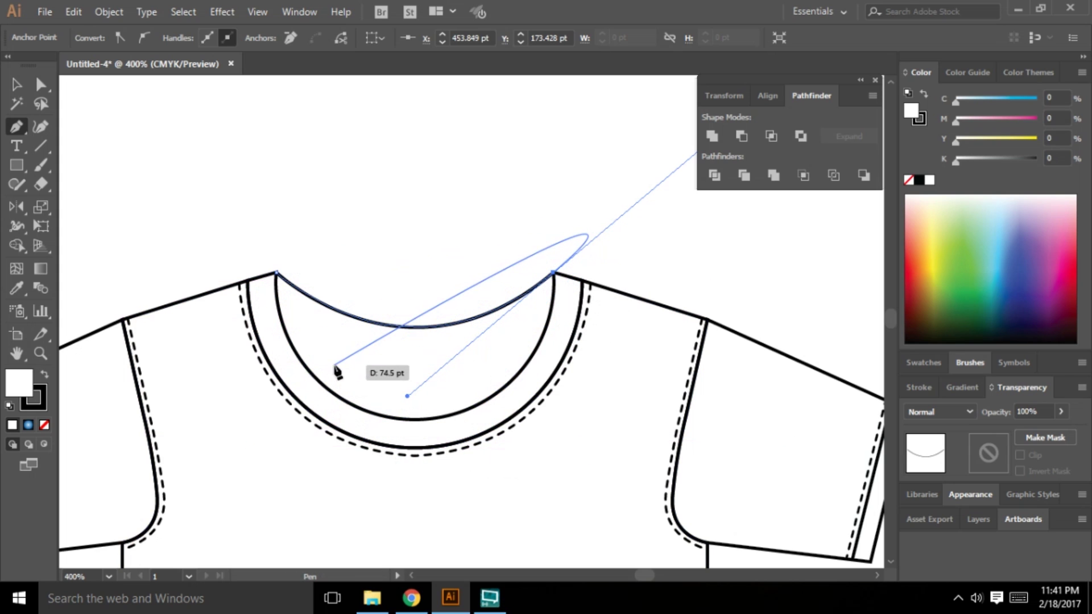
pyautogui.scroll(-2, 489, 373)
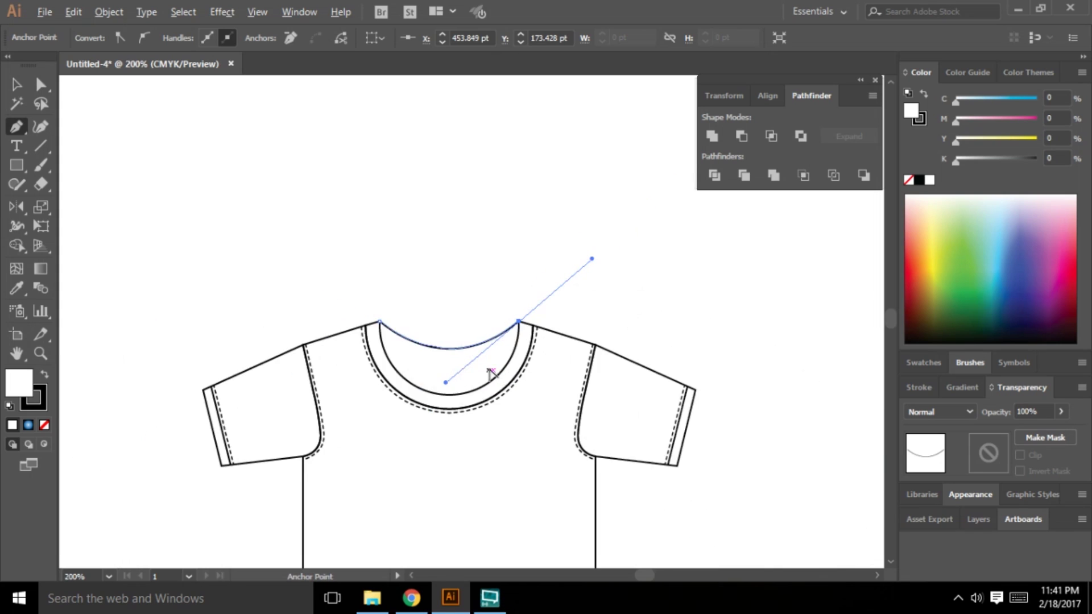
pyautogui.scroll(2, 489, 370)
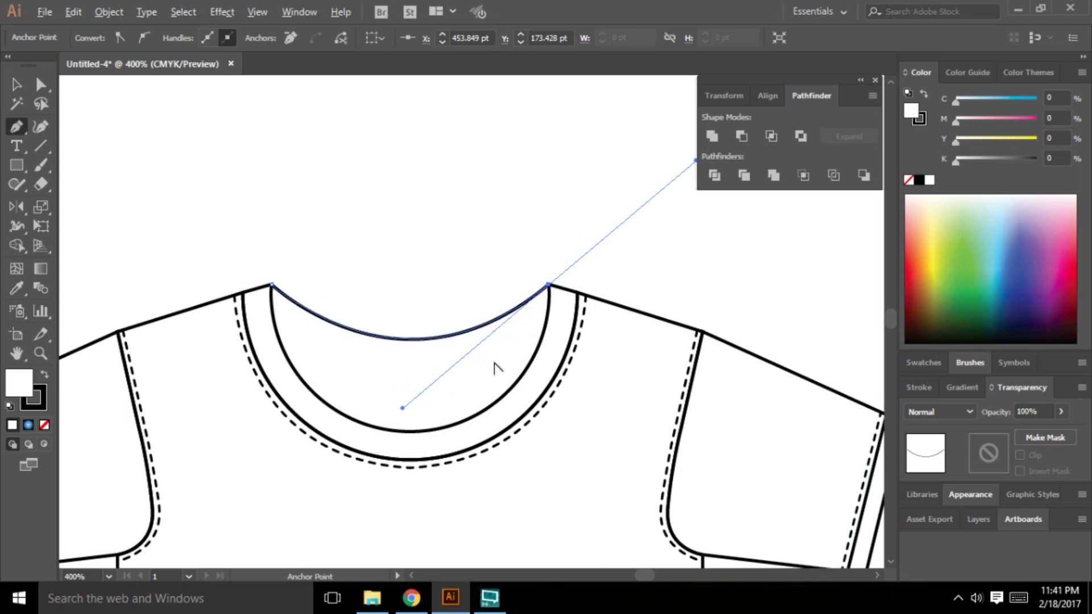
pyautogui.click(560, 323)
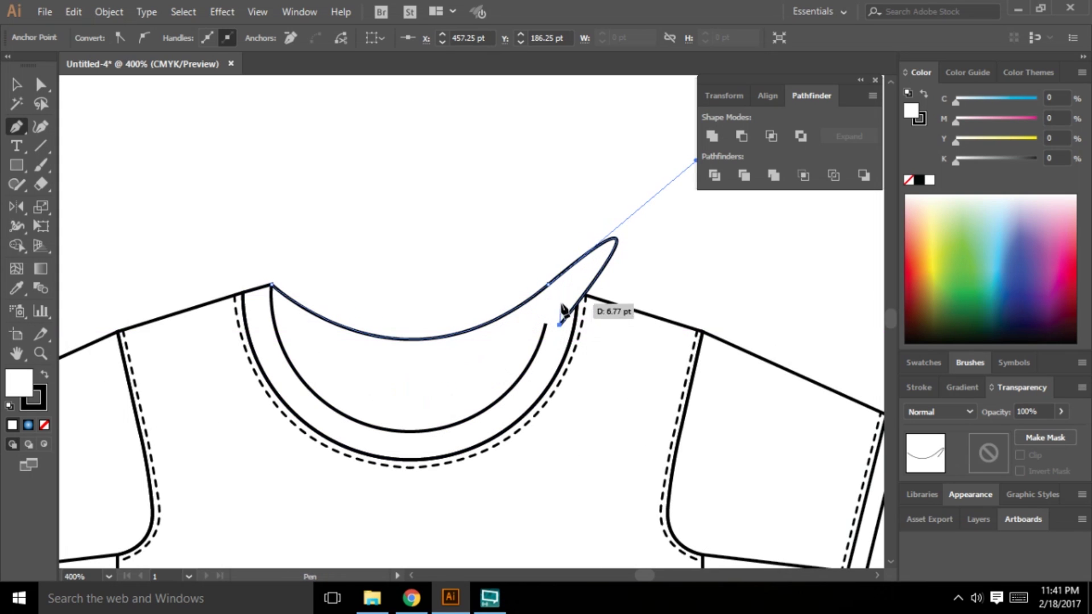
pyautogui.hotkey('ctrl', 'z')
# Step: Remove the neckline curve's outgoing handle and trace a closed path along the collar band back to the start, with the fill set to None
pyautogui.moveTo(549, 287)
pyautogui.mouseDown()
pyautogui.moveTo(587, 295)
pyautogui.moveTo(551, 317)
pyautogui.moveTo(548, 288)
pyautogui.moveTo(560, 328)
pyautogui.moveTo(550, 290)
pyautogui.mouseUp()
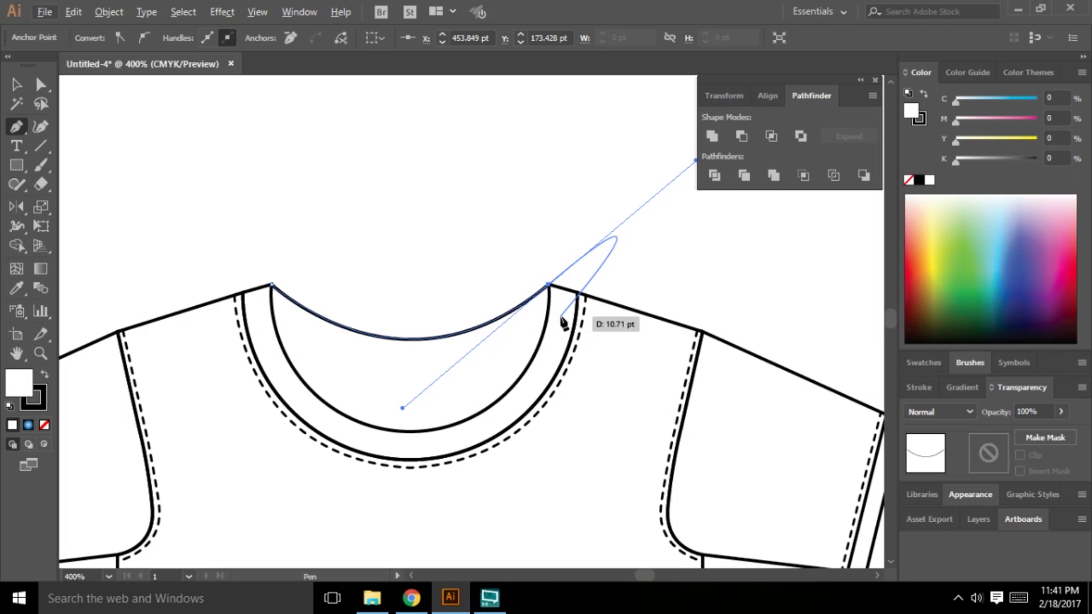
pyautogui.keyDown('alt'); pyautogui.click(545, 293); pyautogui.keyUp('alt')
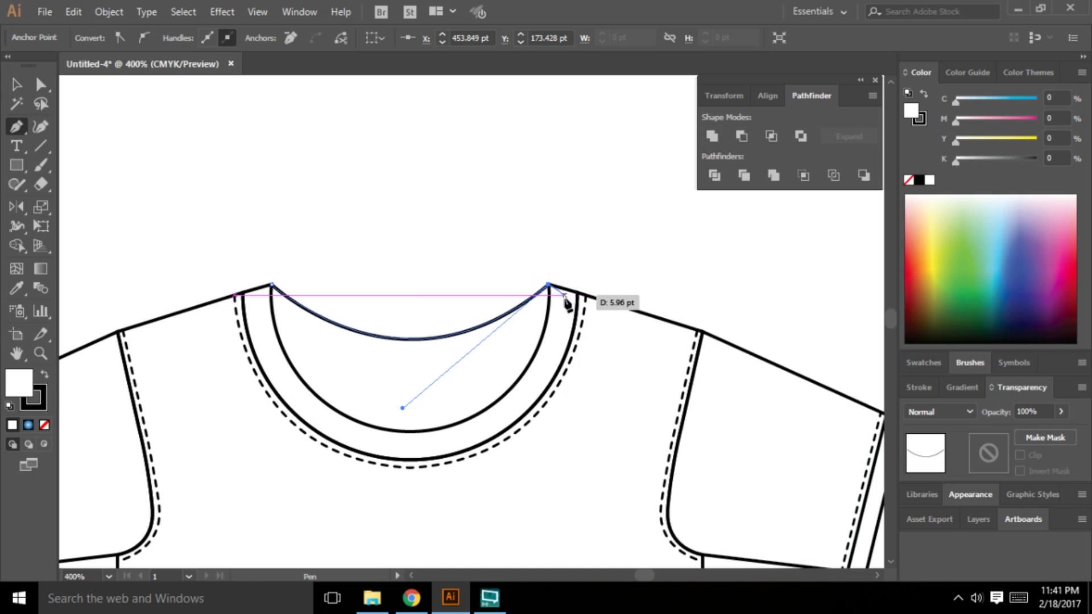
pyautogui.click(561, 299)
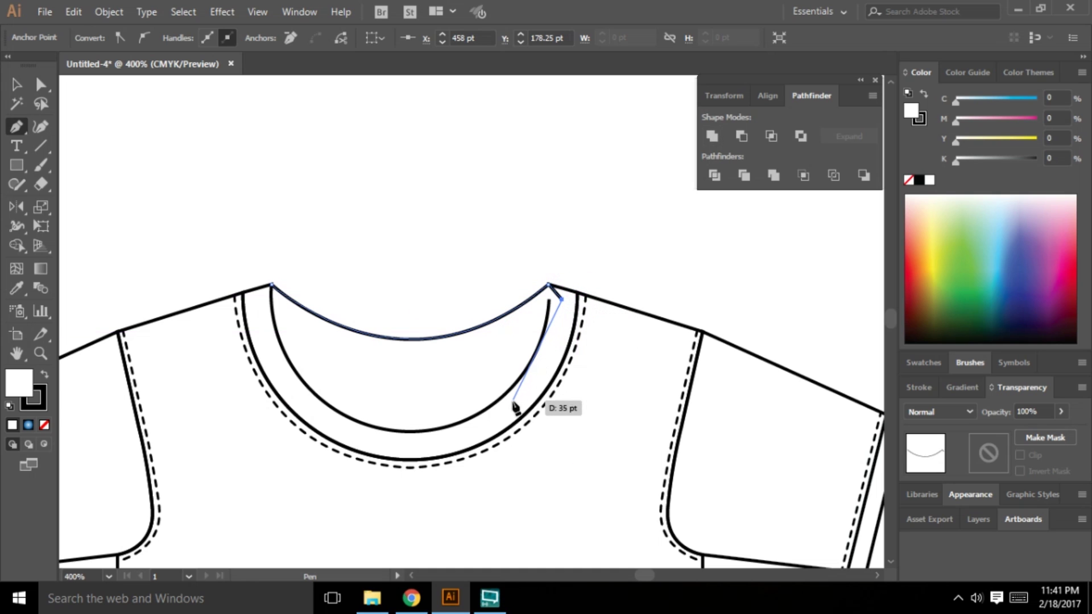
pyautogui.moveTo(503, 409); pyautogui.dragTo(451, 452)
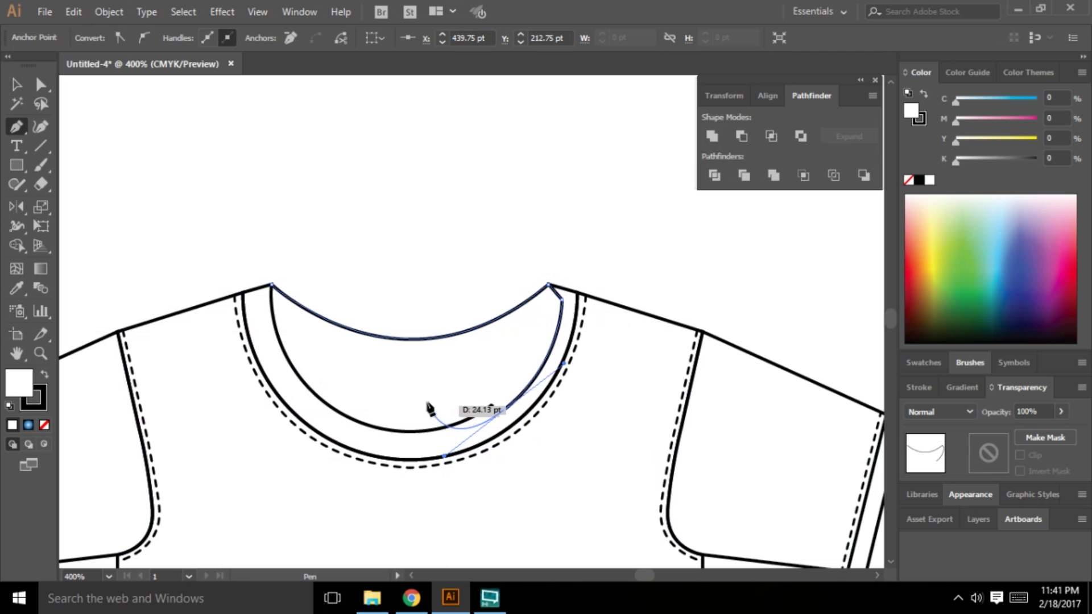
pyautogui.click(44, 425)
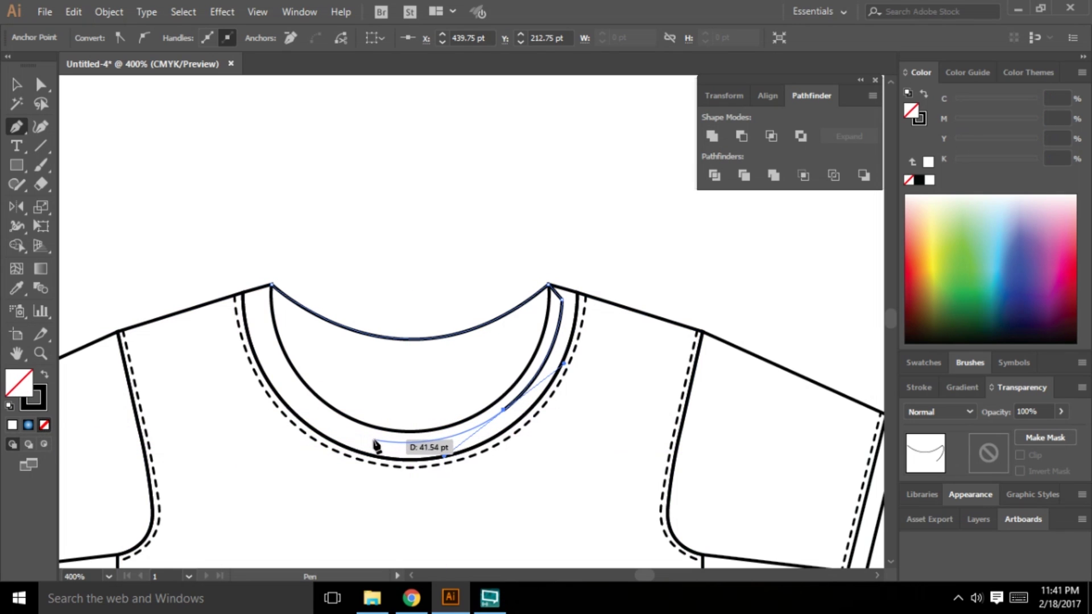
pyautogui.moveTo(354, 436); pyautogui.dragTo(332, 429)
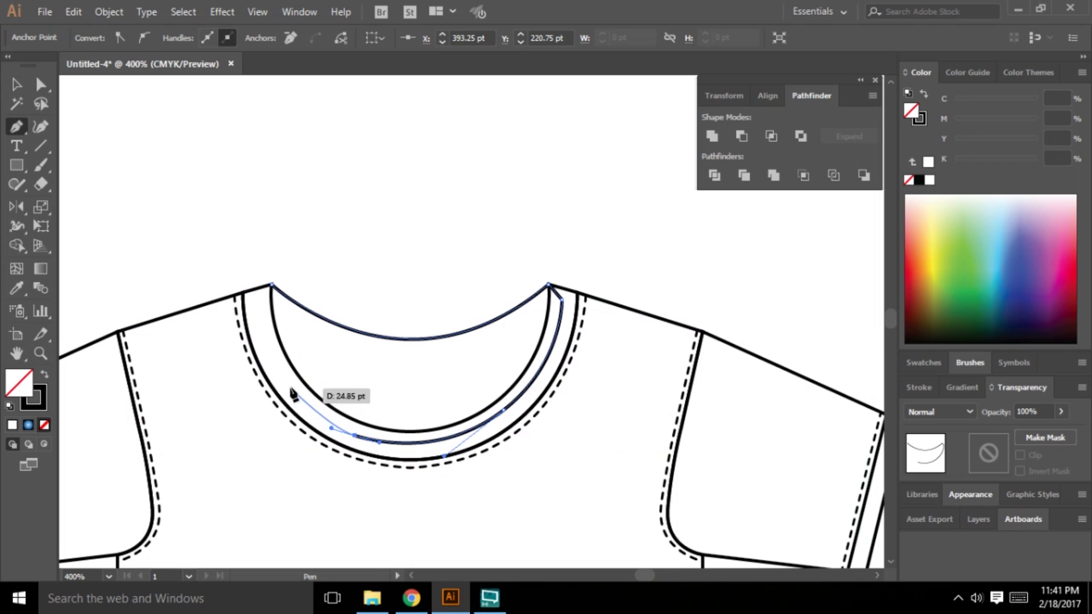
pyautogui.moveTo(285, 382); pyautogui.dragTo(277, 361)
pyautogui.moveTo(259, 312); pyautogui.dragTo(264, 298)
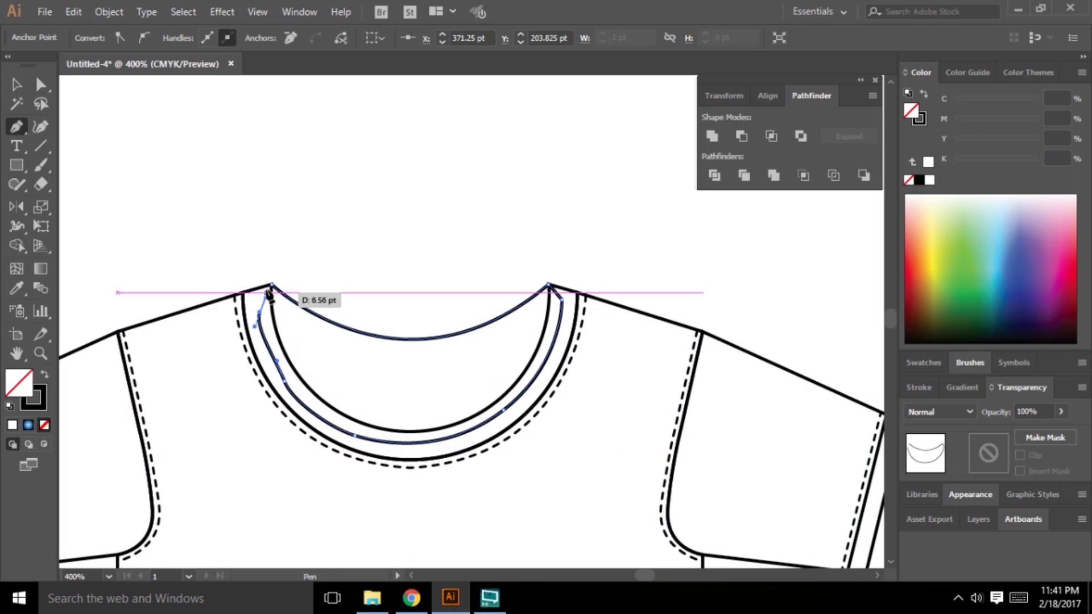
pyautogui.click(272, 285)
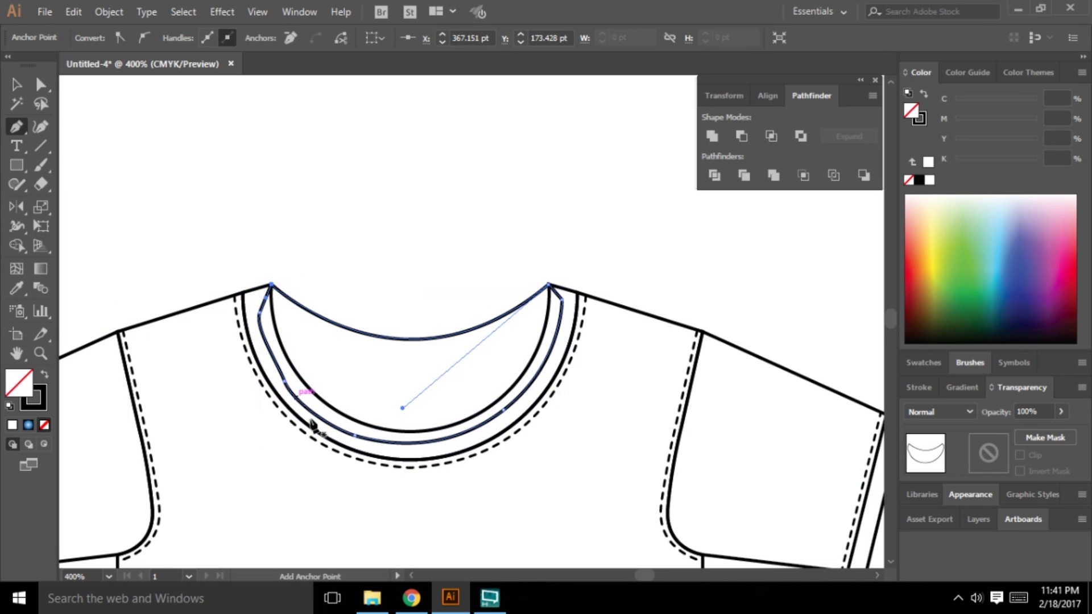
# Step: Fill the back neck shape with green (C 30.98, M 0, Y 100, K 0) and send it behind the collar band
pyautogui.click(16, 84)
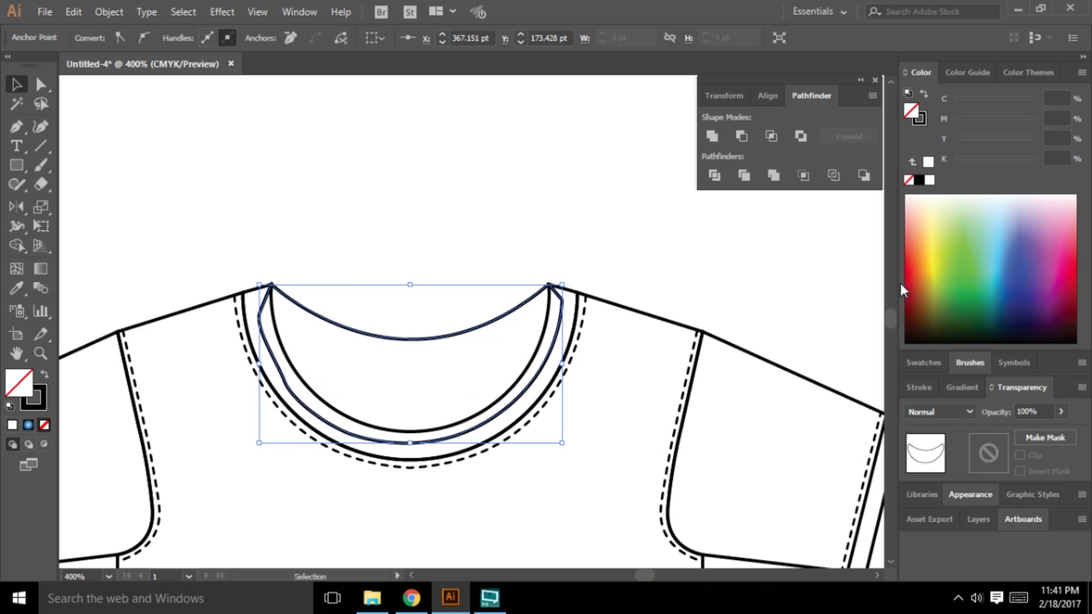
pyautogui.click(946, 252)
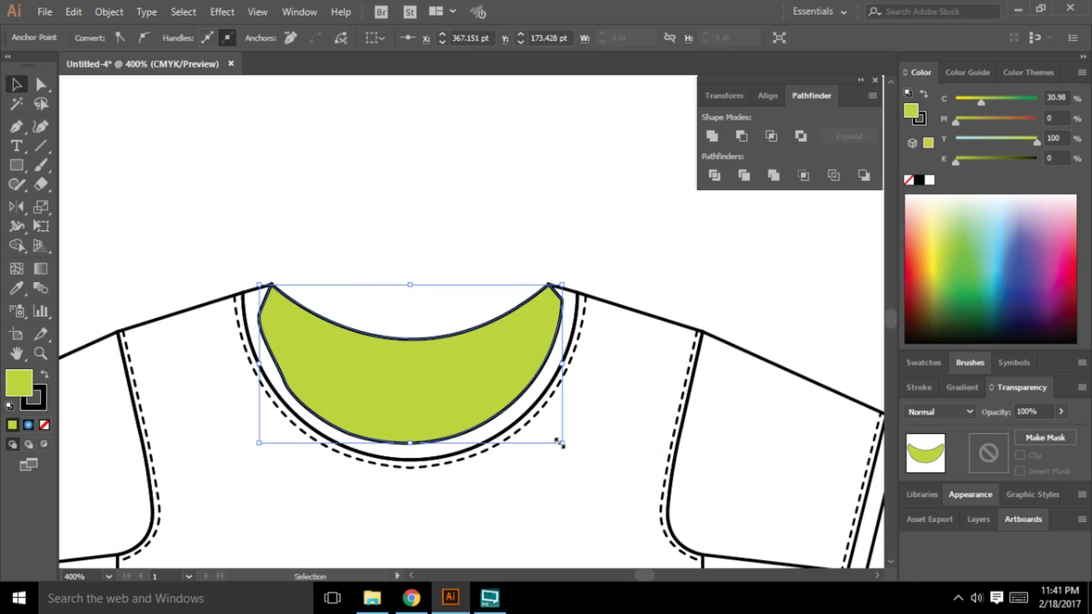
pyautogui.click(323, 229)
pyautogui.click(336, 332)
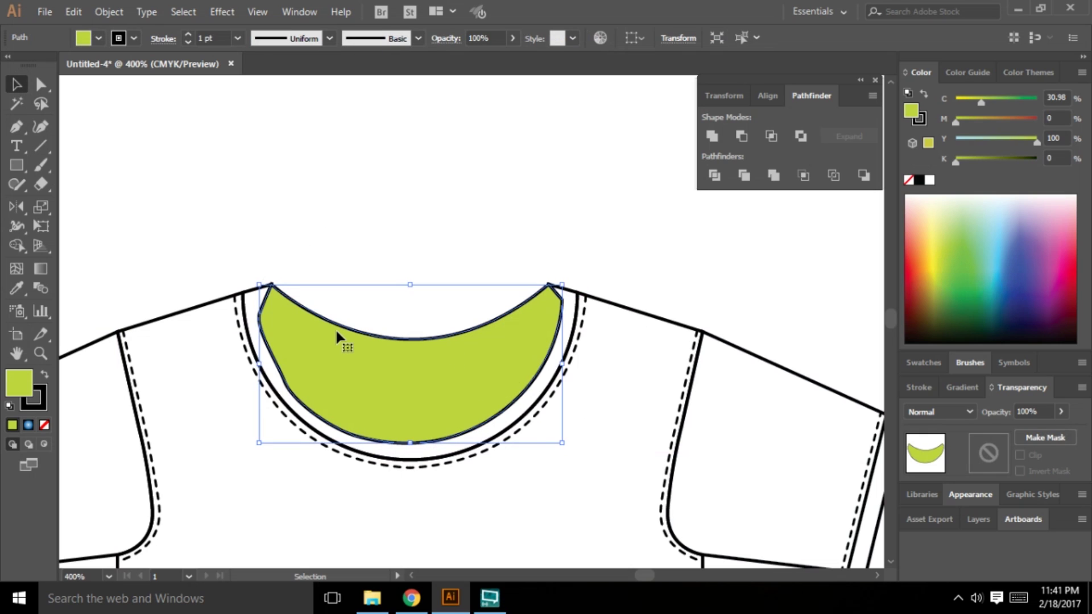
pyautogui.press('a')
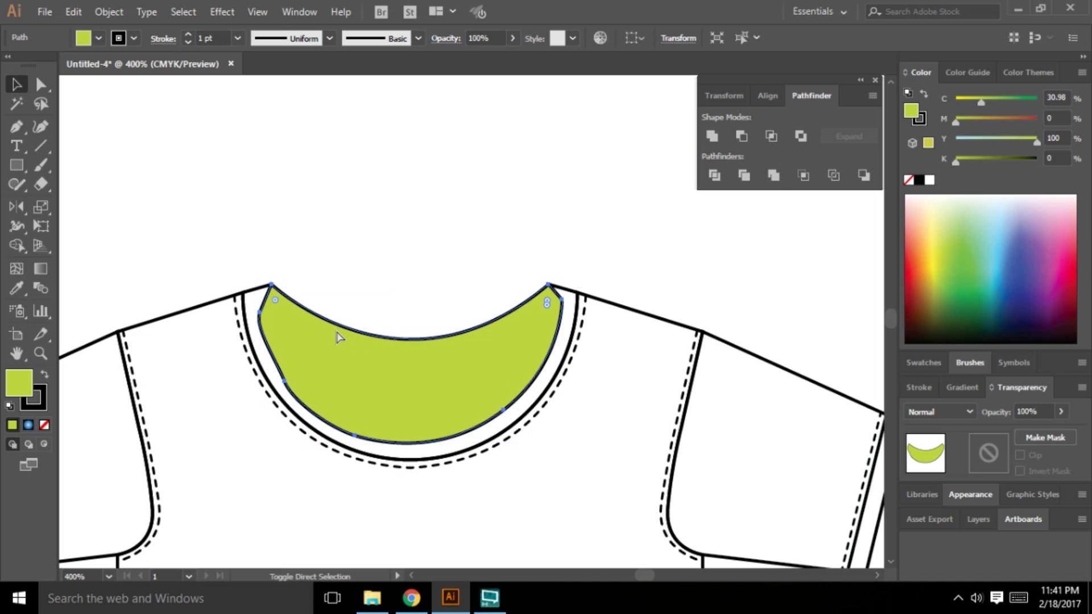
pyautogui.click(350, 228)
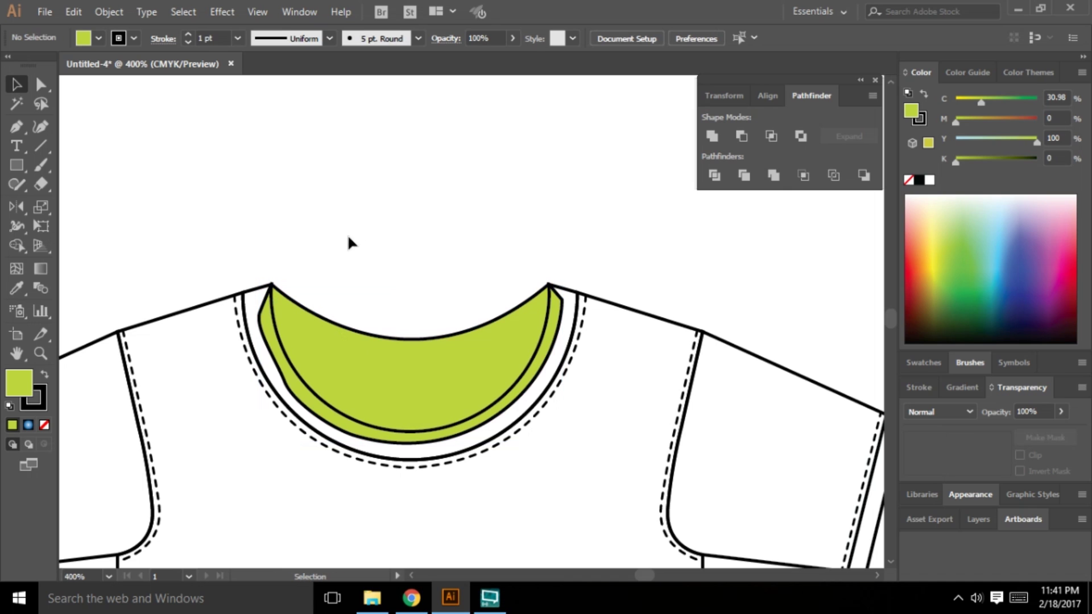
# Step: Fill the collar band with orange (C 0, M 29.8, Y 96.86, K 0)
pyautogui.click(246, 300)
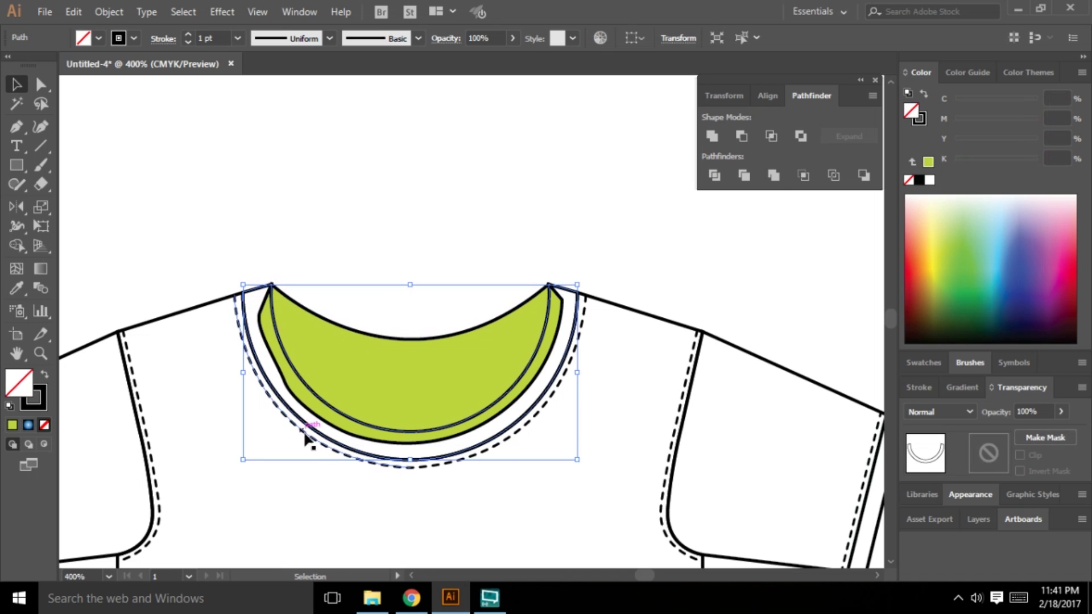
pyautogui.click(929, 252)
pyautogui.click(631, 250)
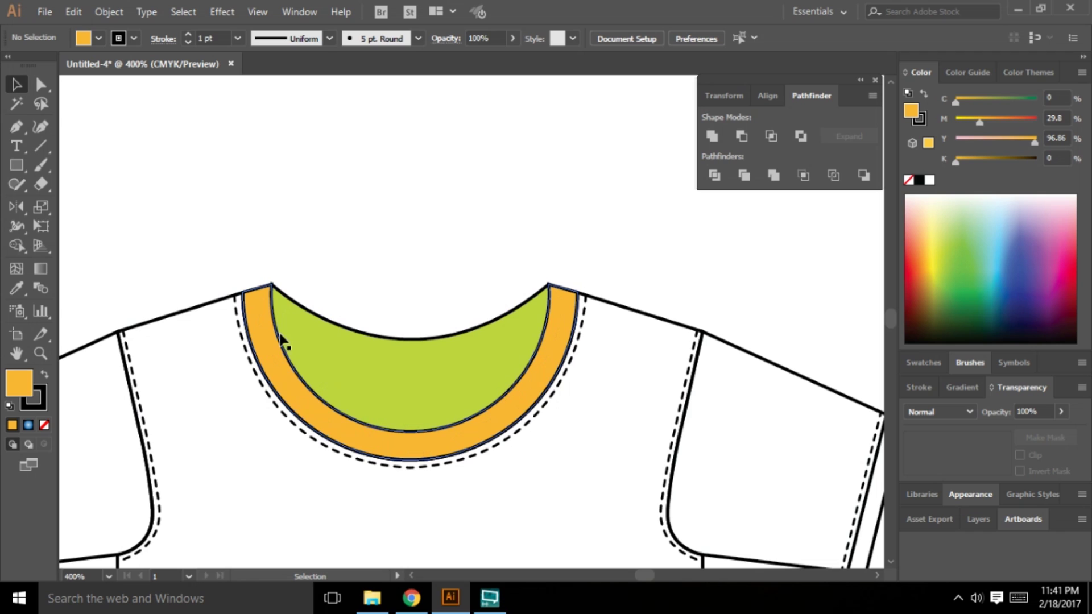
# Step: Lower the collar band's opacity to 29% to inspect the shape beneath it, and restore it to 100%
pyautogui.click(260, 312)
pyautogui.click(1060, 411)
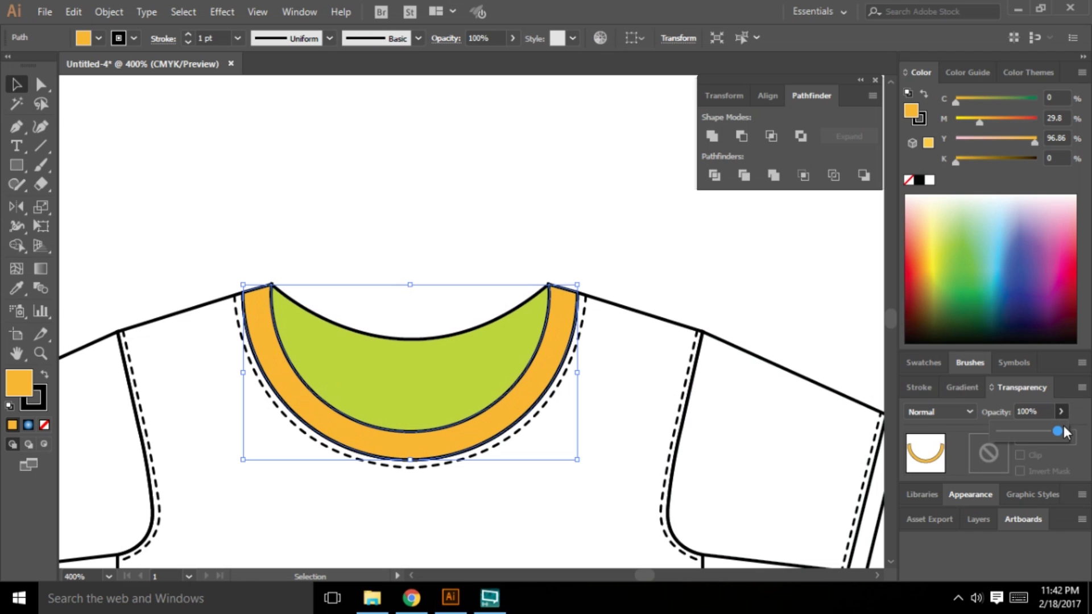
pyautogui.moveTo(1057, 430); pyautogui.dragTo(1018, 432)
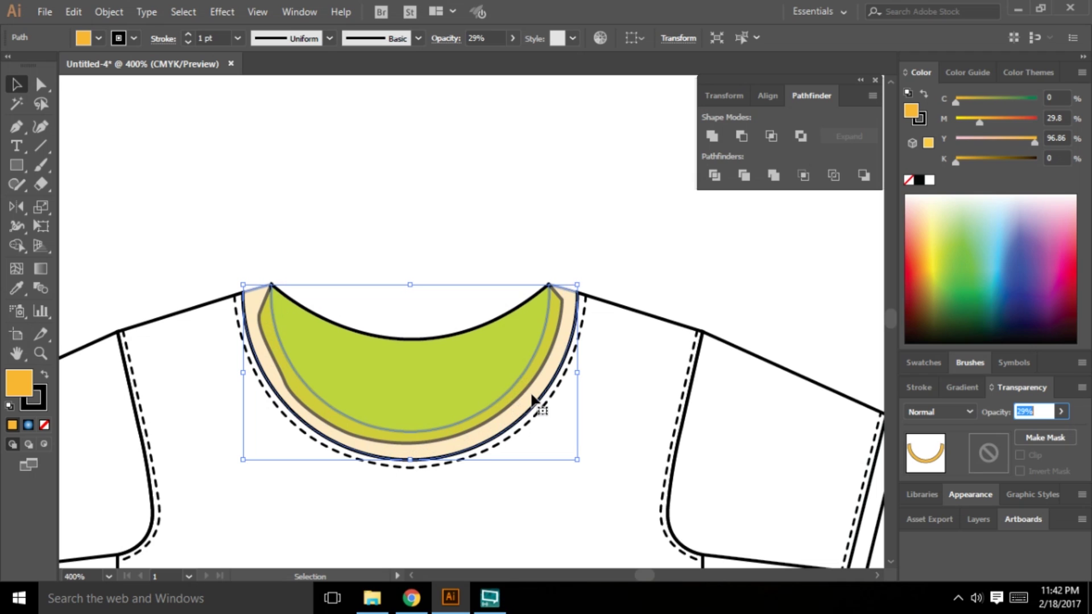
pyautogui.click(1061, 411)
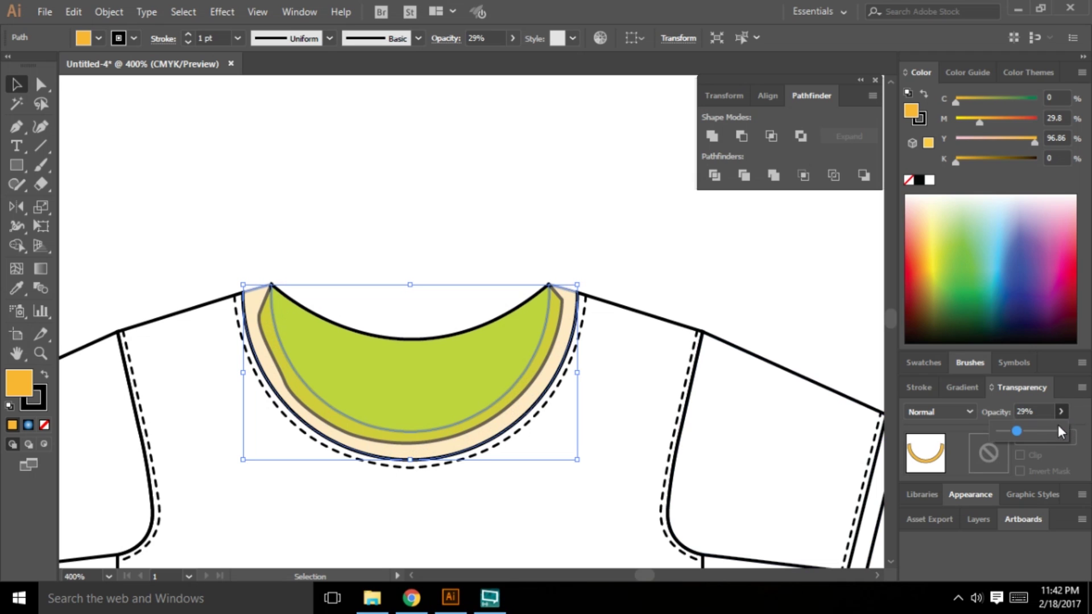
pyautogui.moveTo(1019, 436); pyautogui.dragTo(1064, 433)
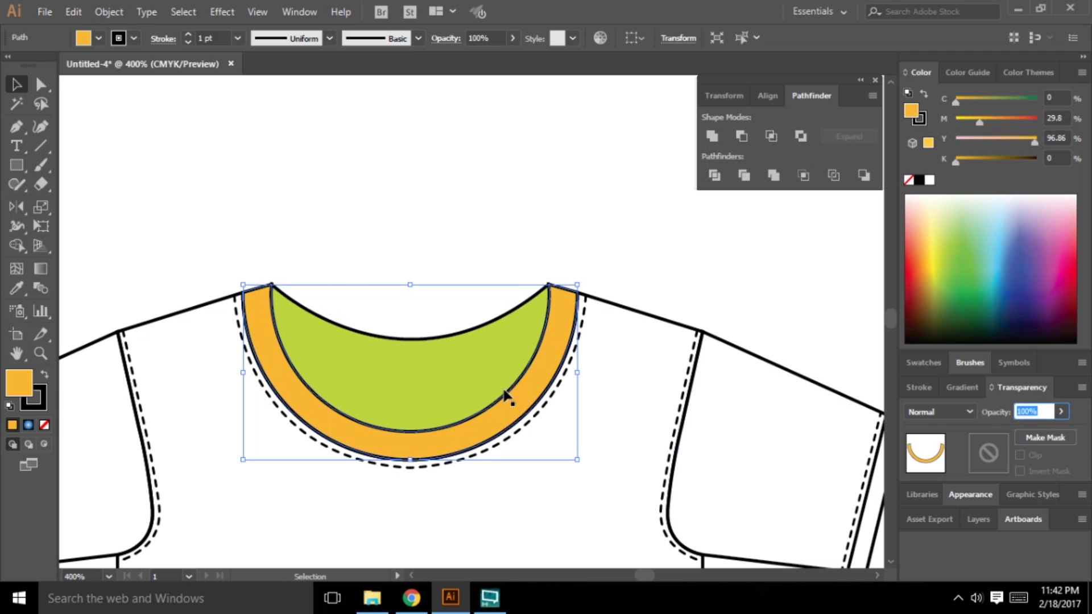
# Step: Select the collar band together with the back neck shape to examine their overlap, and reselect only the collar band
pyautogui.keyDown('shift'); pyautogui.click(527, 365); pyautogui.keyUp('shift')
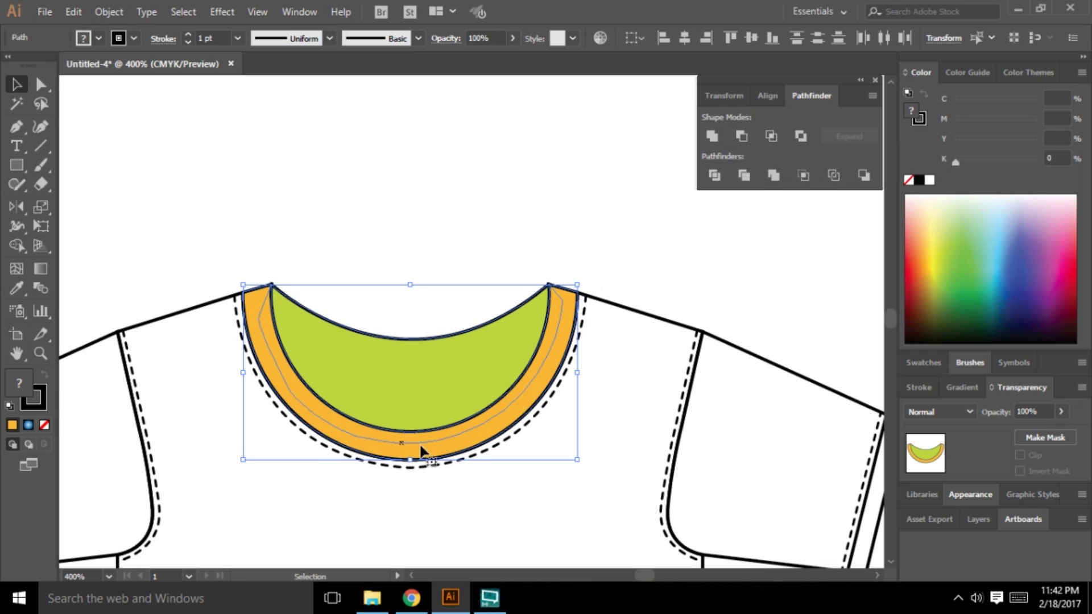
pyautogui.click(556, 231)
pyautogui.click(550, 316)
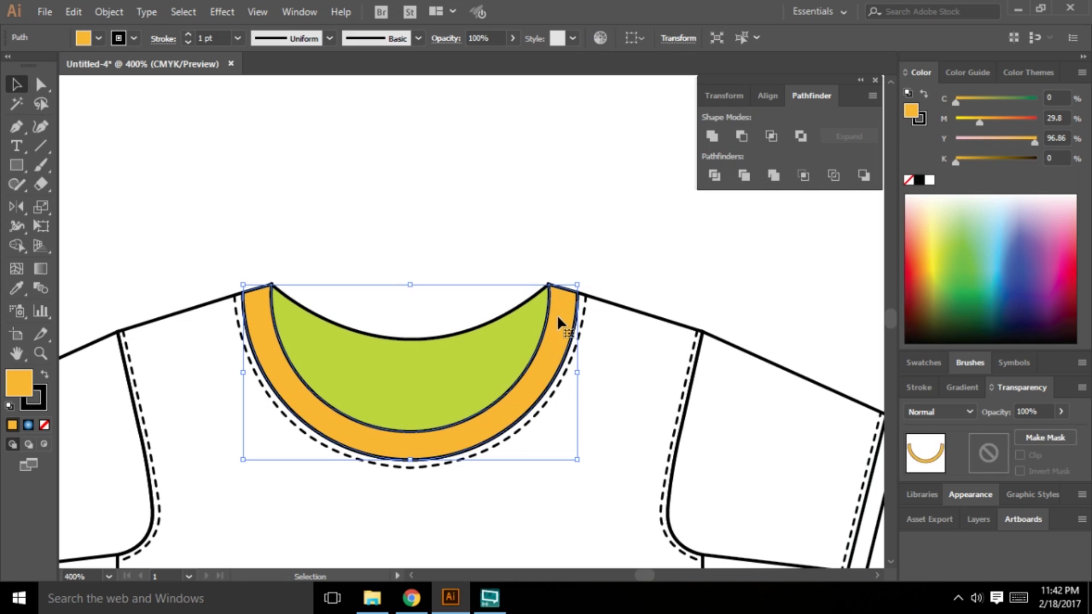
# Step: Subtract the collar band from the back neck shape with Minus Front, and paste the copied collar band back in front
pyautogui.press('a')
pyautogui.keyDown('shift'); pyautogui.click(493, 331); pyautogui.keyUp('shift')
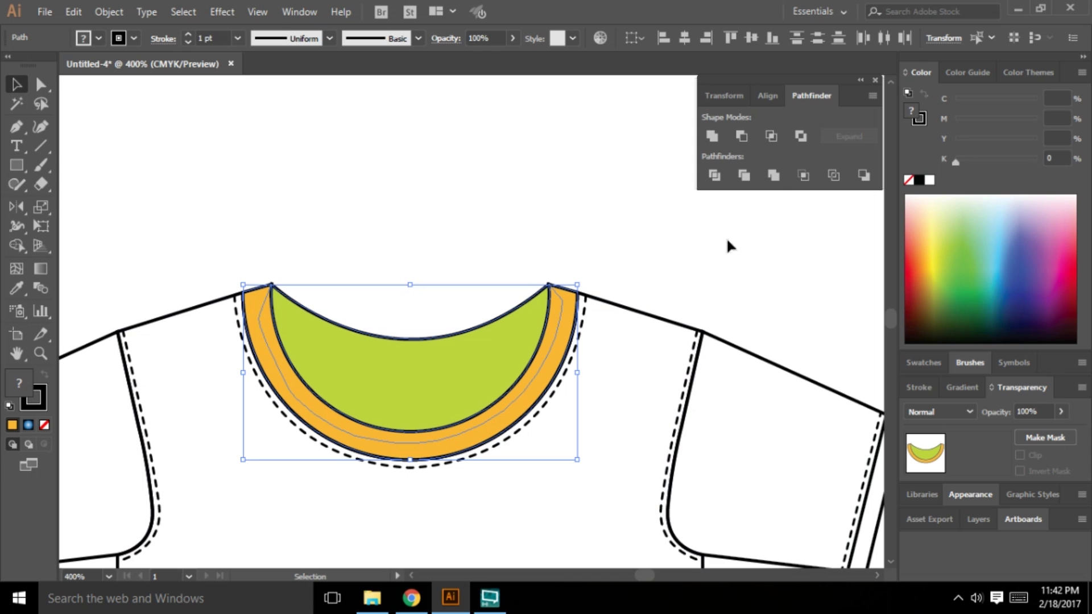
pyautogui.click(741, 135)
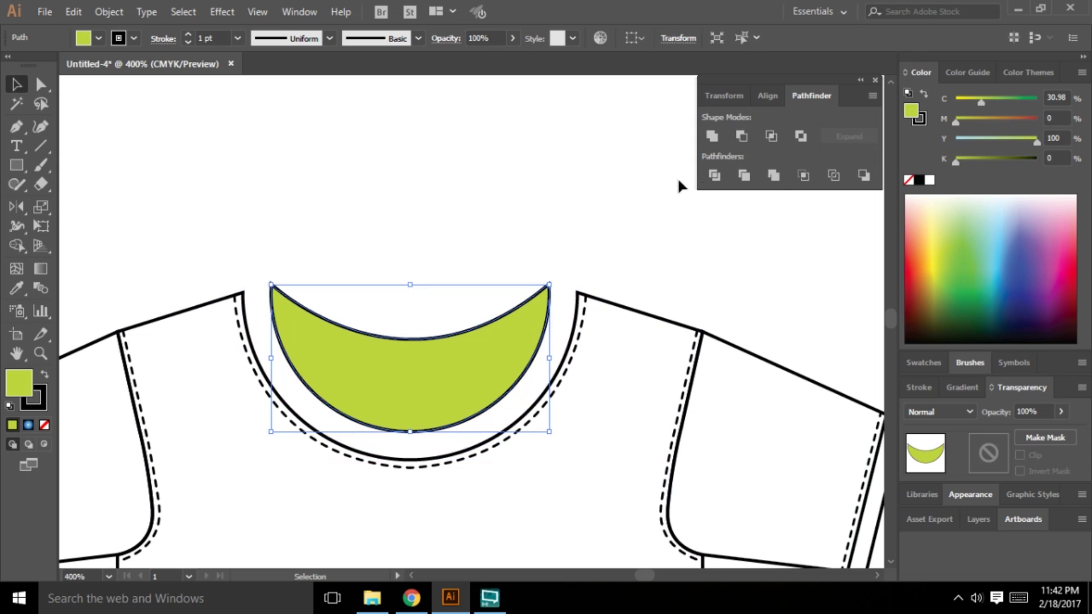
pyautogui.click(625, 239)
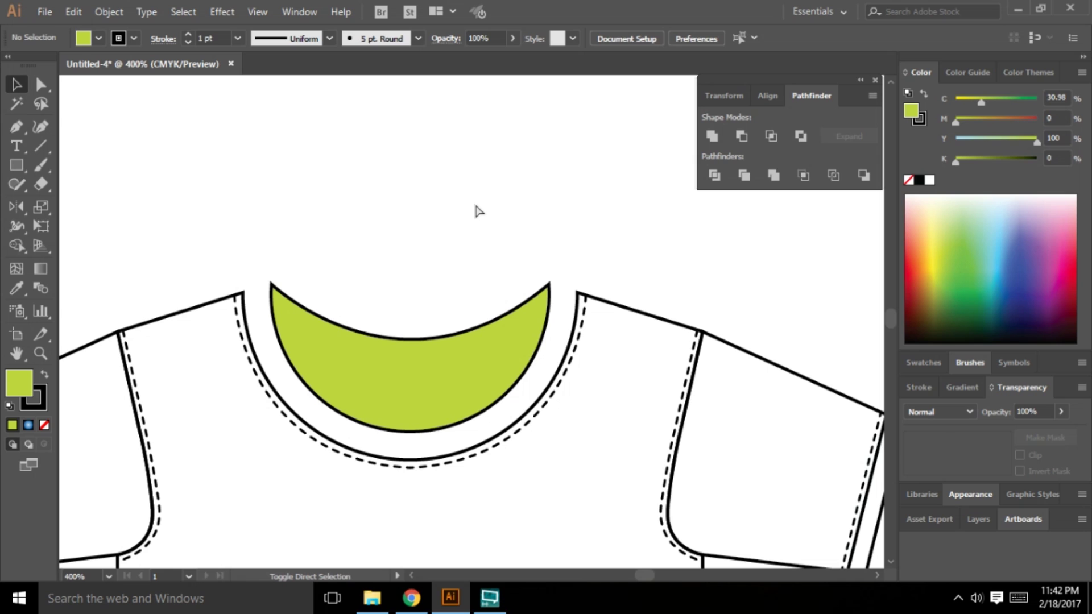
pyautogui.hotkey('ctrl', 'f')
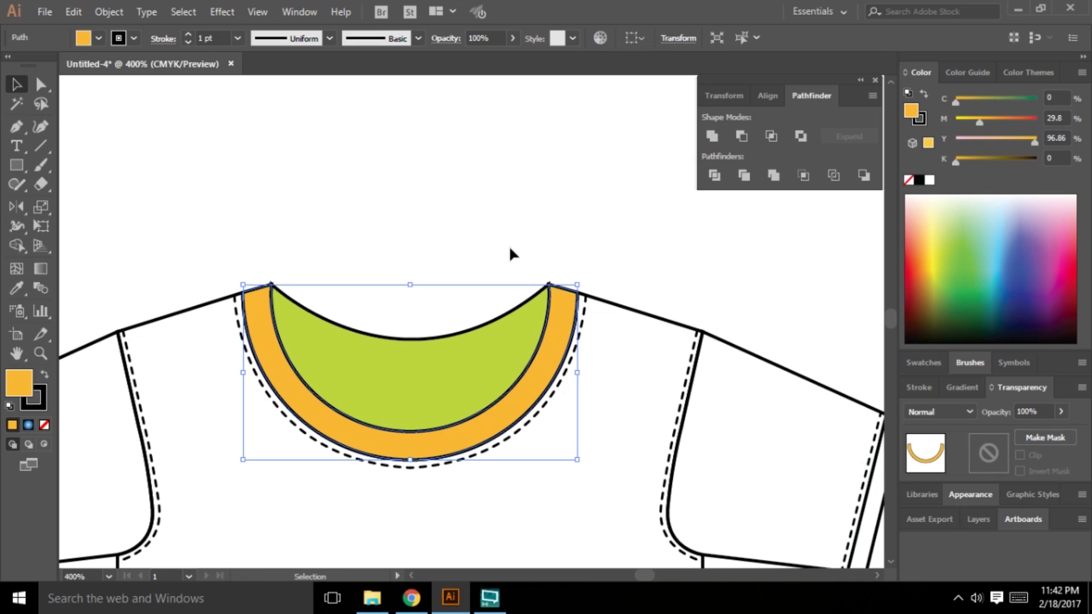
# Step: Remove the fill from both the collar band and the back neck shape
pyautogui.moveTo(493, 239); pyautogui.dragTo(557, 353)
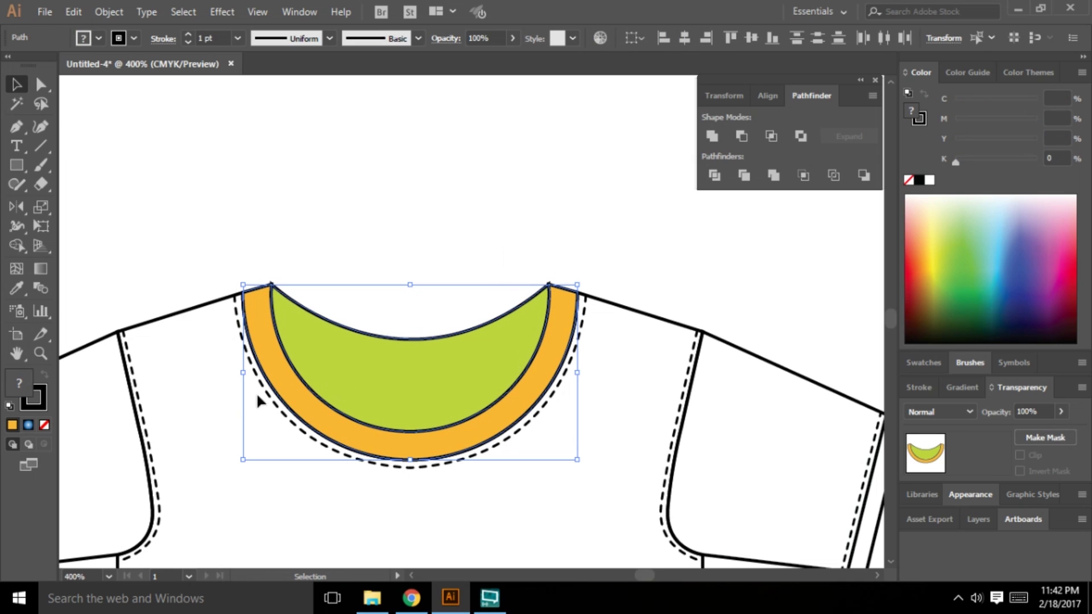
pyautogui.click(48, 425)
pyautogui.click(390, 216)
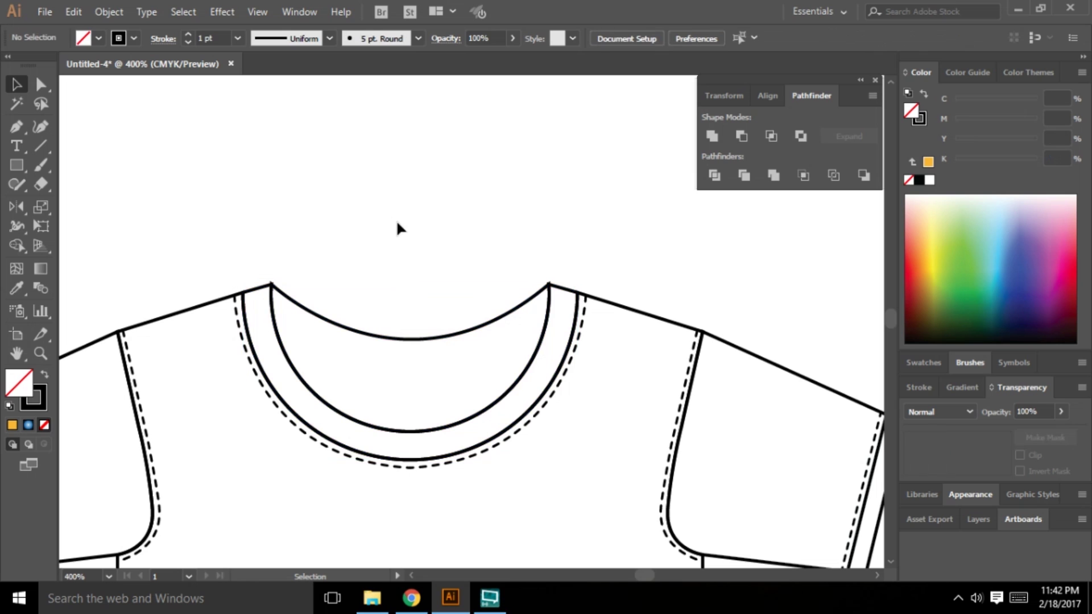
# Step: Give the strokes of the collar band and the back neck shape round caps
pyautogui.scroll(-1, 411, 238)
pyautogui.scroll(3, 364, 261)
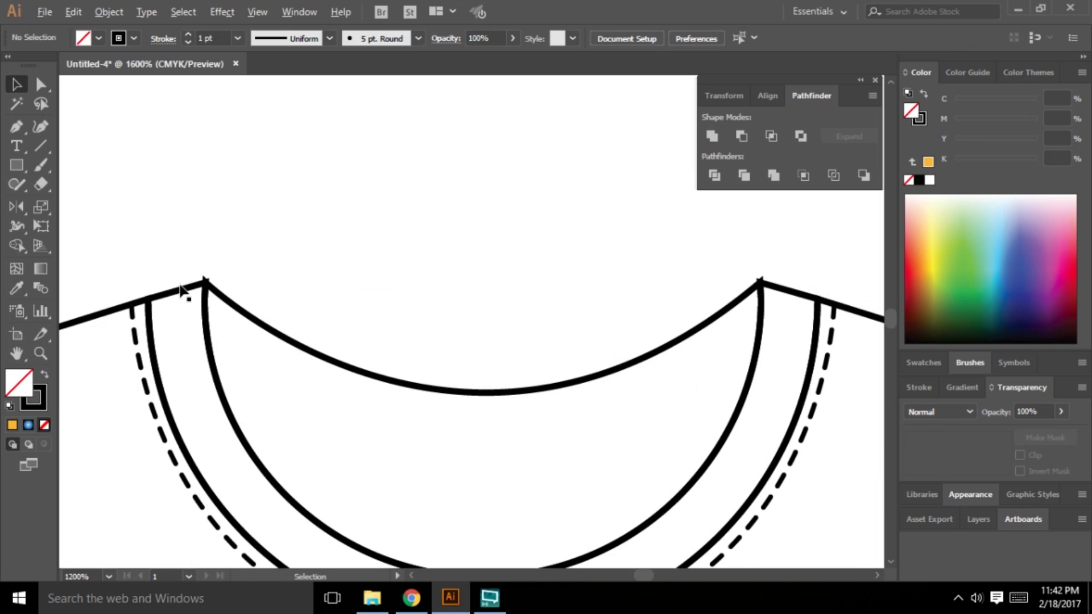
pyautogui.scroll(5, 190, 287)
pyautogui.scroll(-2, 317, 348)
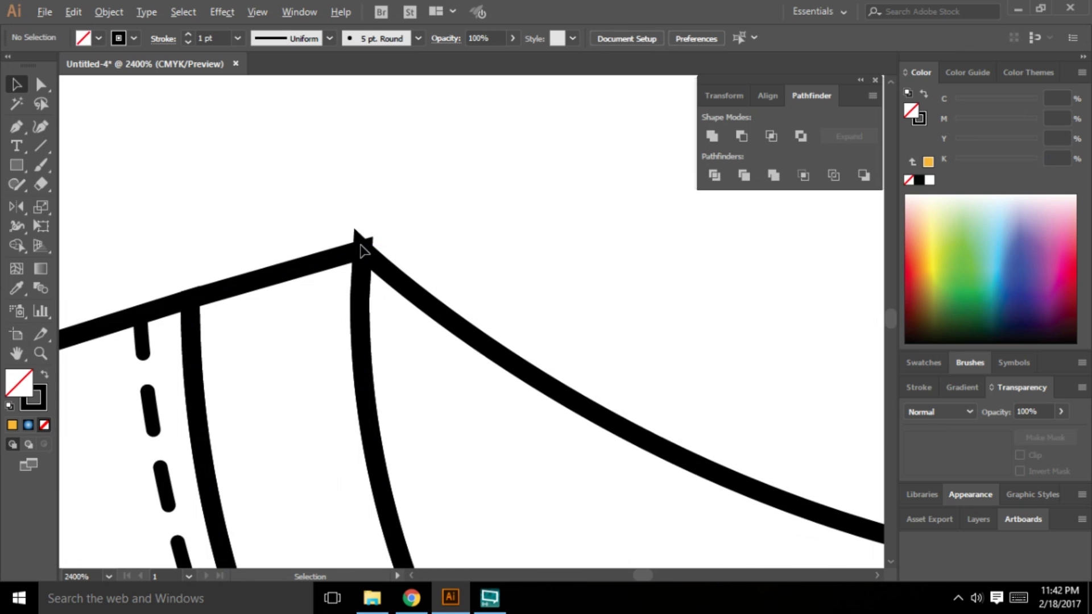
pyautogui.scroll(-2, 369, 243)
pyautogui.scroll(-2, 367, 248)
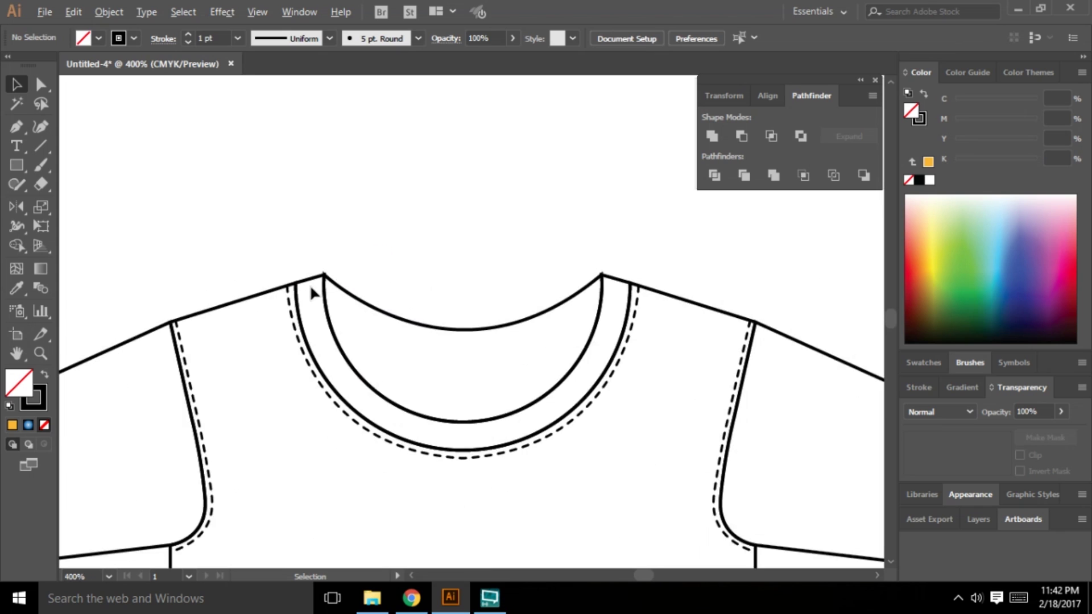
pyautogui.scroll(3, 633, 279)
pyautogui.scroll(-1, 541, 284)
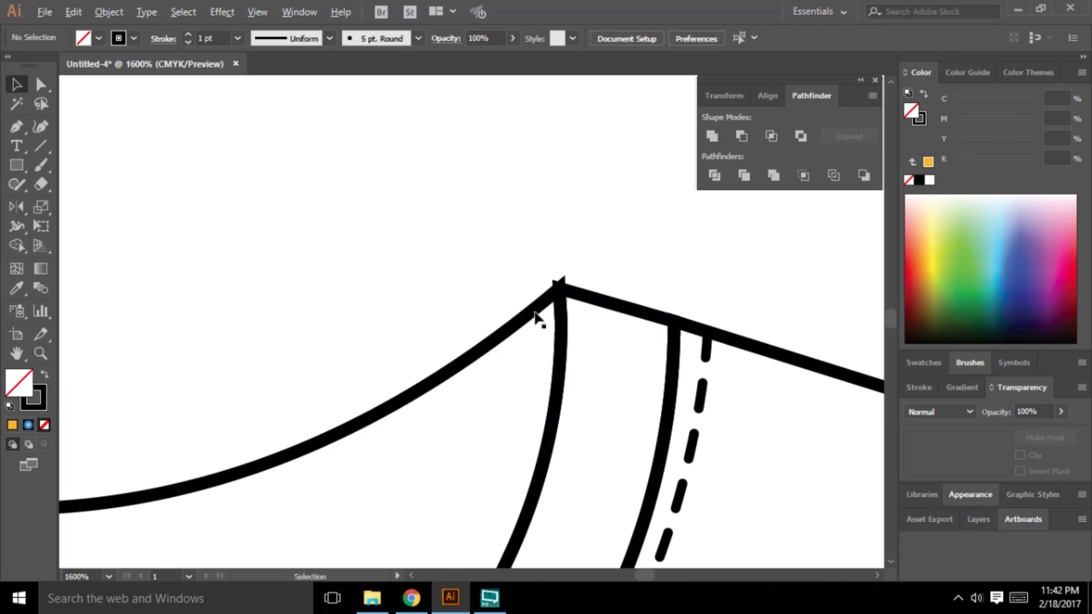
pyautogui.click(579, 300)
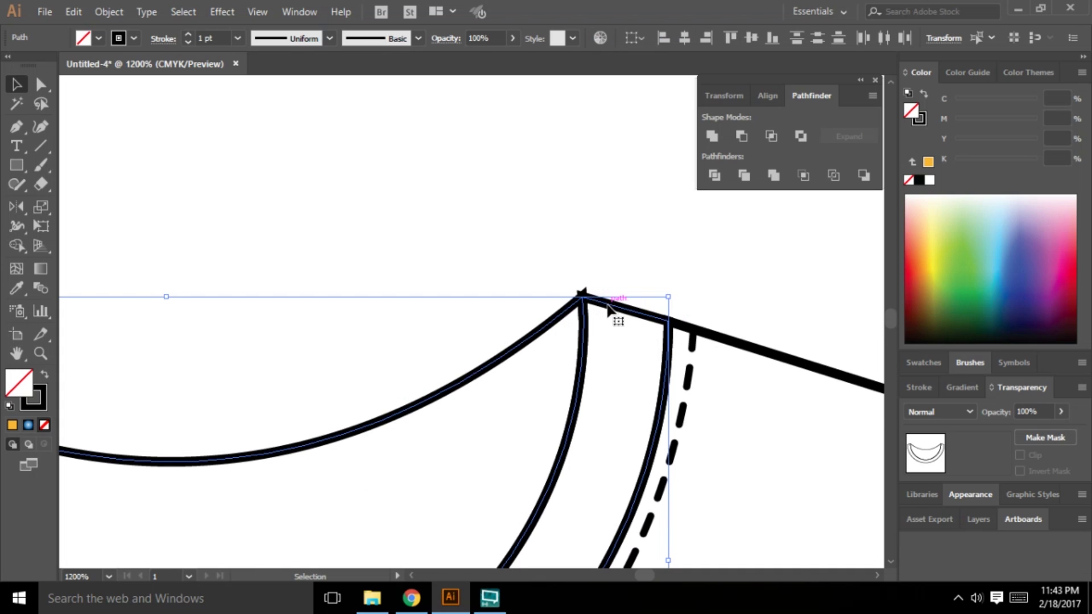
pyautogui.scroll(-2, 631, 370)
pyautogui.scroll(5, 638, 339)
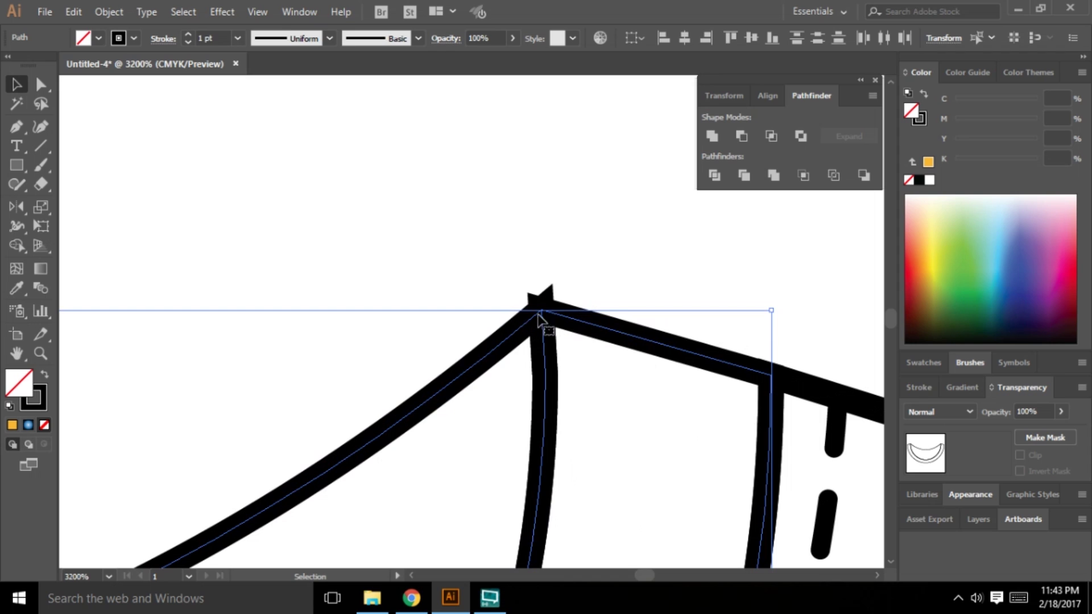
pyautogui.click(918, 387)
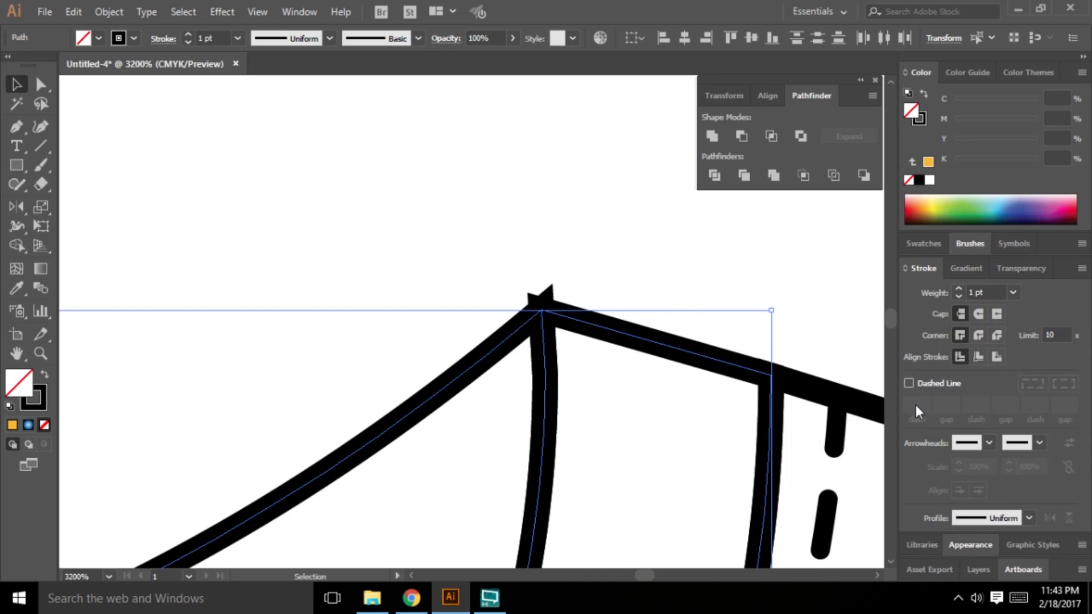
pyautogui.click(979, 315)
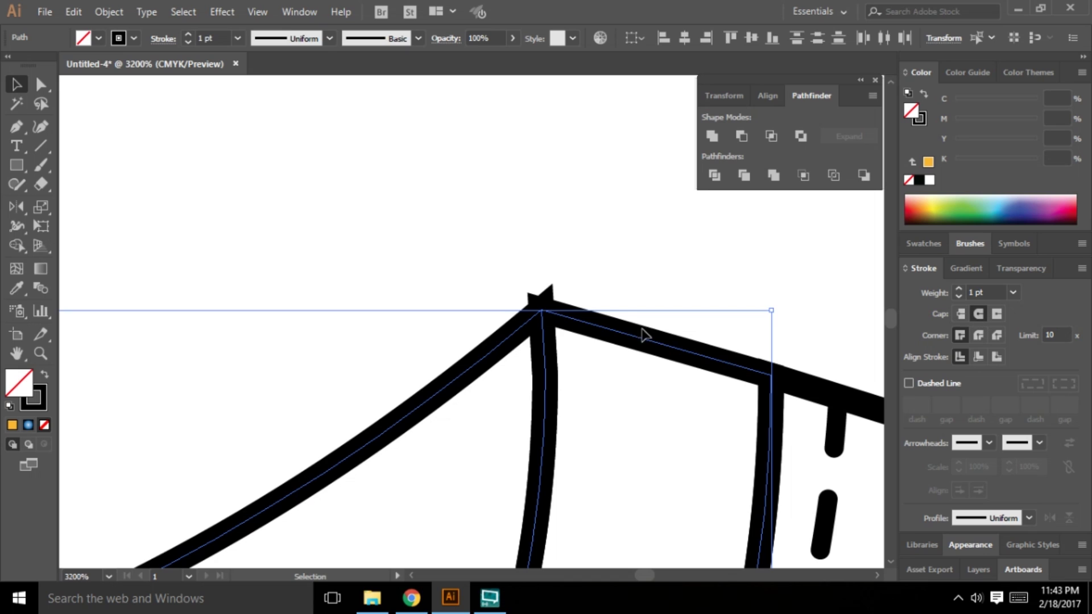
# Step: Set the stroke corners of the collar band and the back neck shape to round join
pyautogui.click(578, 273)
pyautogui.click(576, 322)
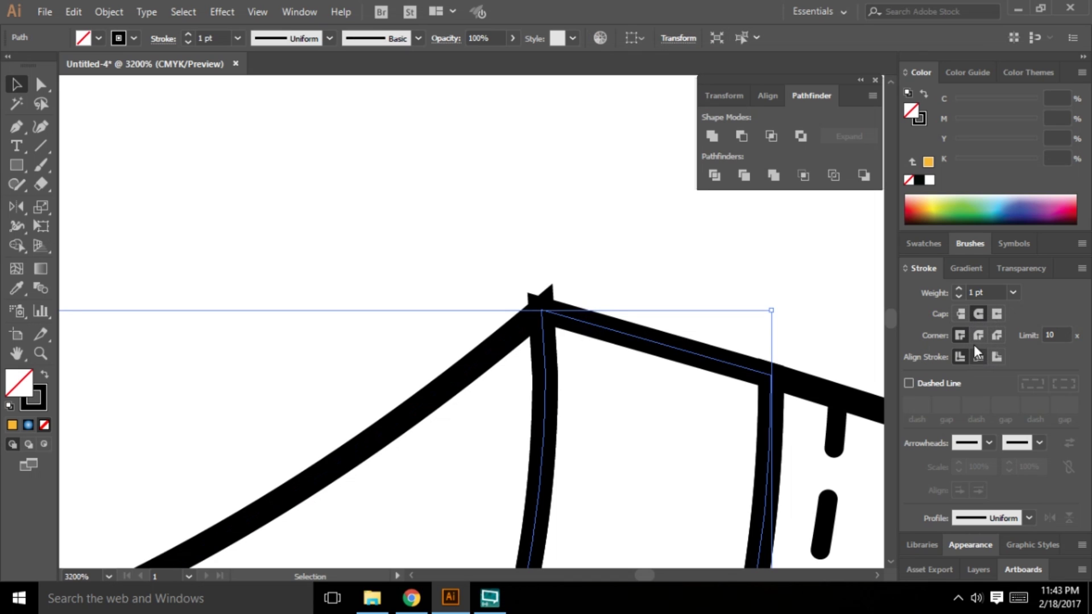
pyautogui.click(975, 335)
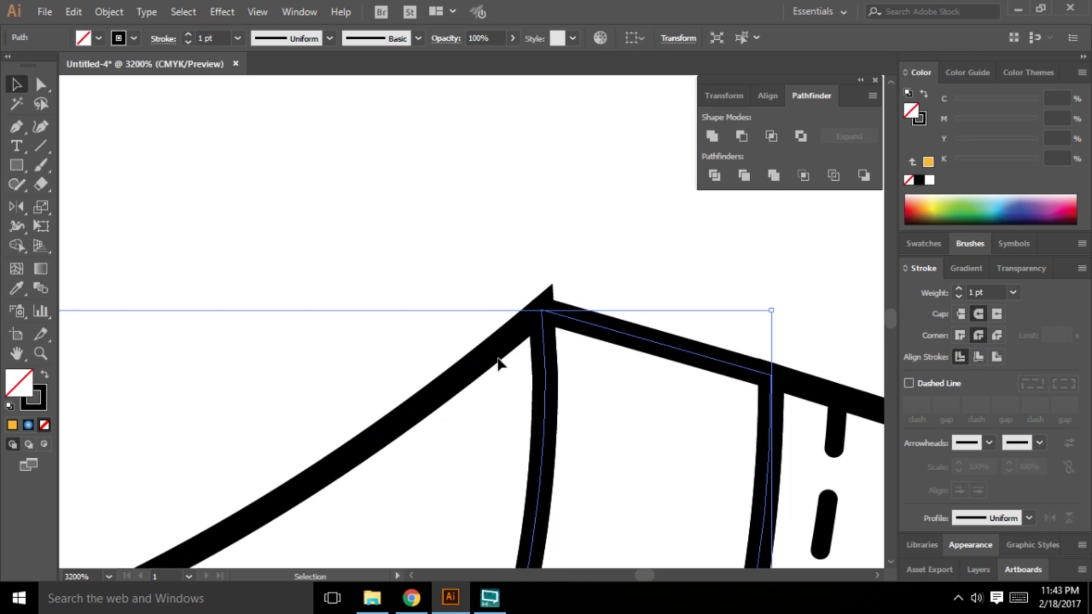
pyautogui.click(494, 363)
pyautogui.click(978, 336)
pyautogui.click(661, 278)
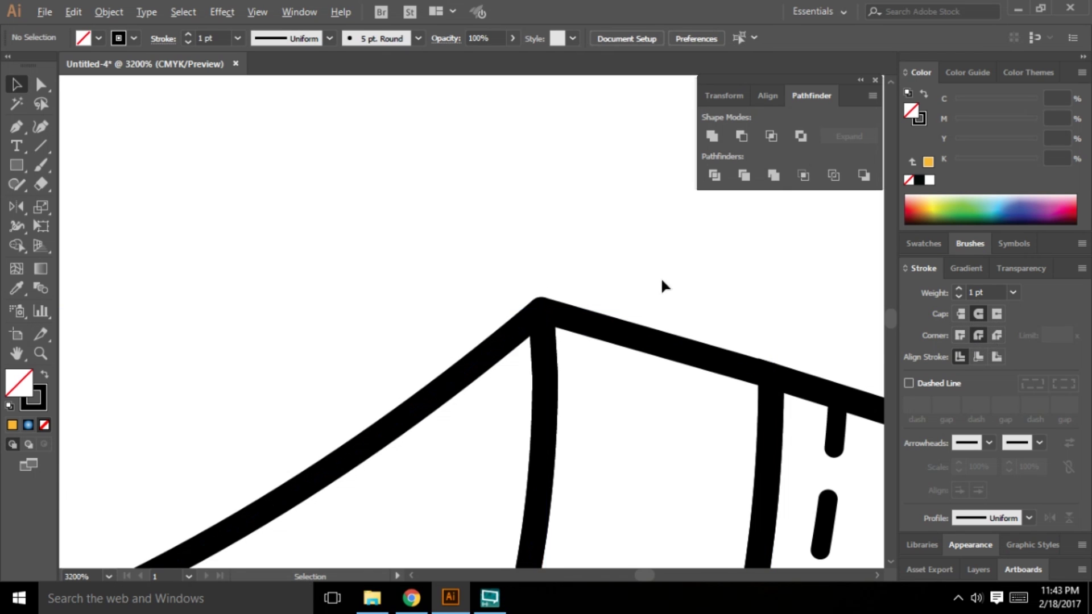
# Step: Draw a curved line with the Pen tool across the neck opening, parallel to the back neckline, between the collar band's inner edges
pyautogui.scroll(-6, 705, 326)
pyautogui.scroll(4, 444, 344)
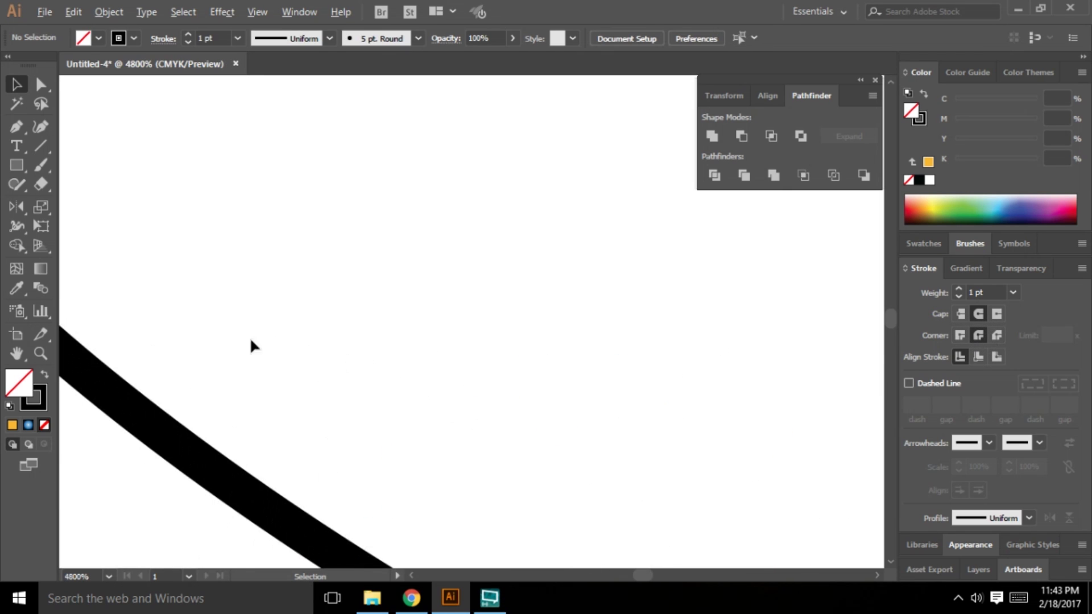
pyautogui.scroll(-3, 251, 346)
pyautogui.scroll(-2, 267, 321)
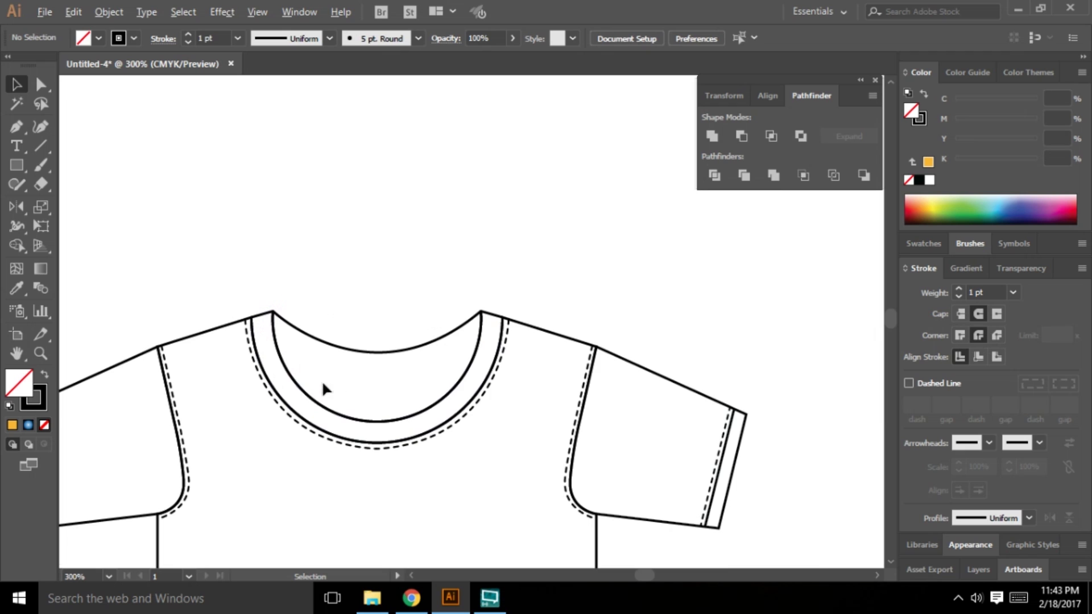
pyautogui.scroll(2, 324, 389)
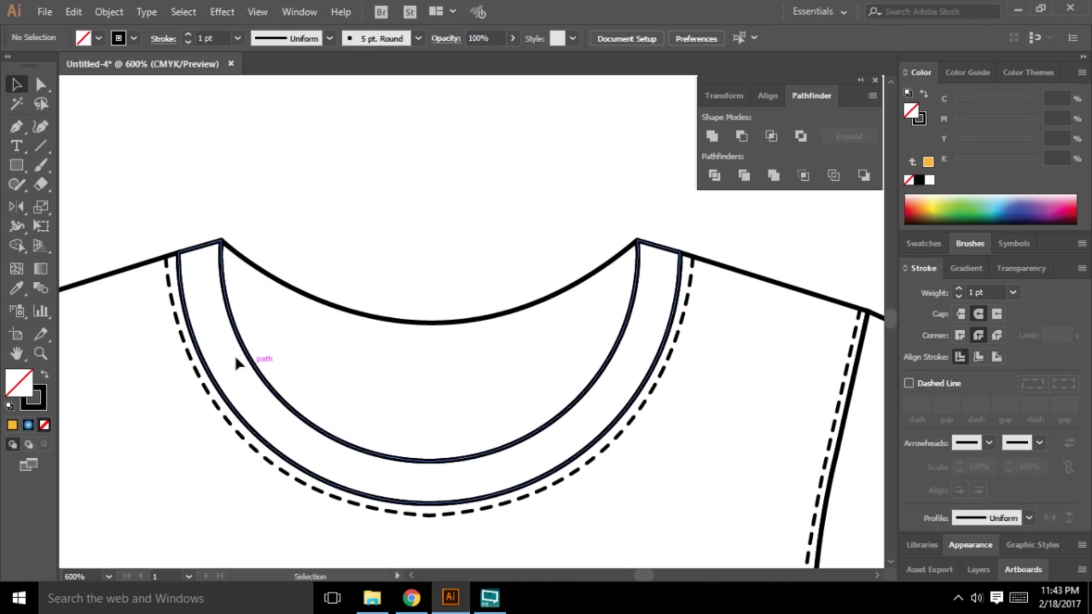
pyautogui.moveTo(24, 131); pyautogui.dragTo(122, 128)
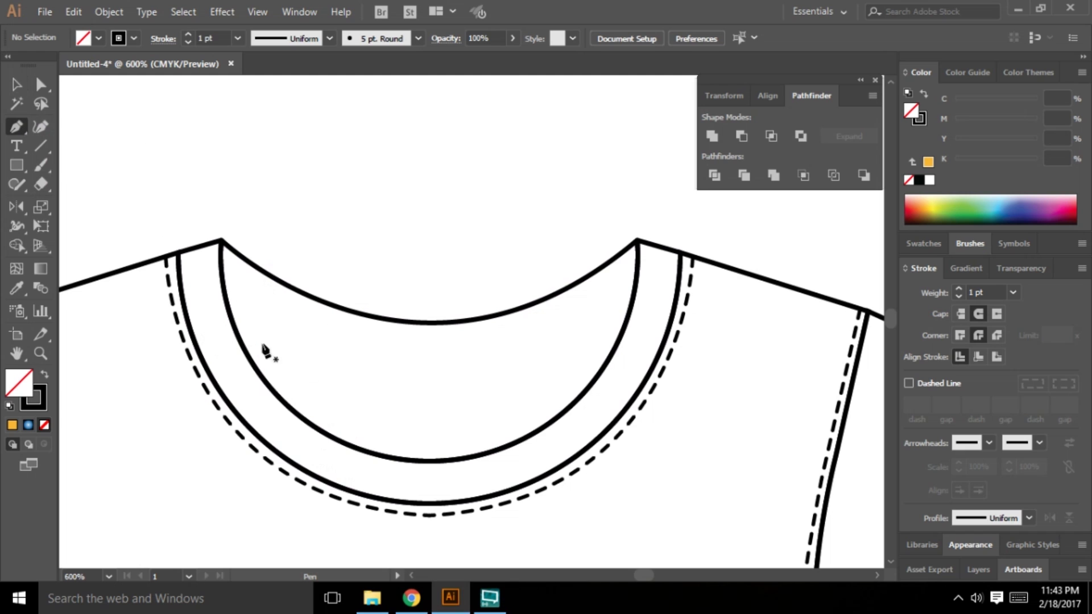
pyautogui.click(225, 297)
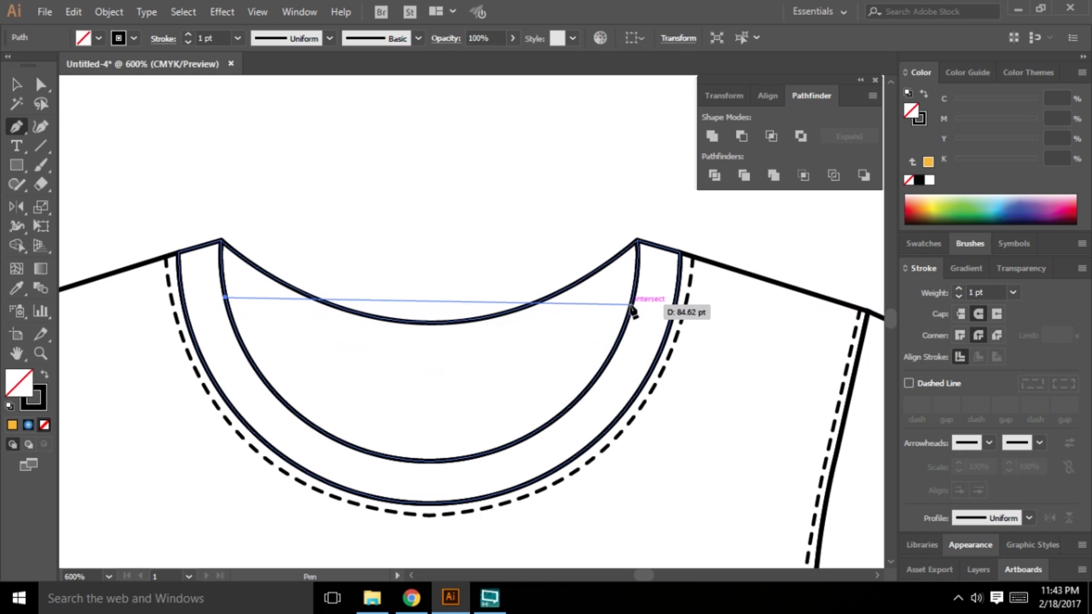
pyautogui.moveTo(631, 305)
pyautogui.mouseDown()
pyautogui.moveTo(873, 176)
pyautogui.moveTo(685, 227)
pyautogui.moveTo(779, 145)
pyautogui.mouseUp()
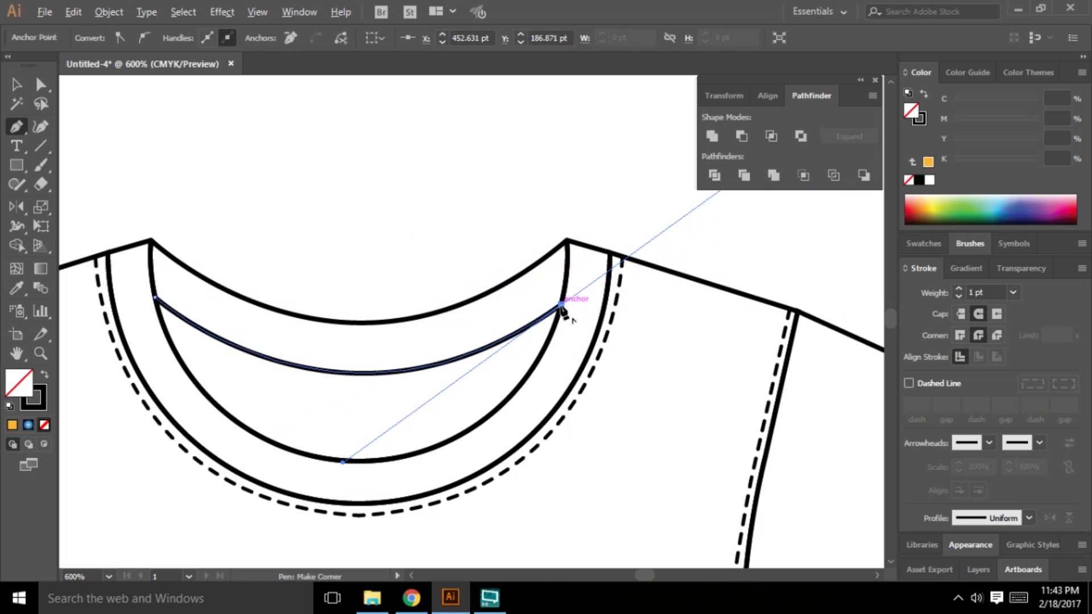
pyautogui.click(16, 85)
pyautogui.click(373, 228)
# Step: Try moving the inner neck curve up above the neckline, and undo the move
pyautogui.scroll(-1, 723, 315)
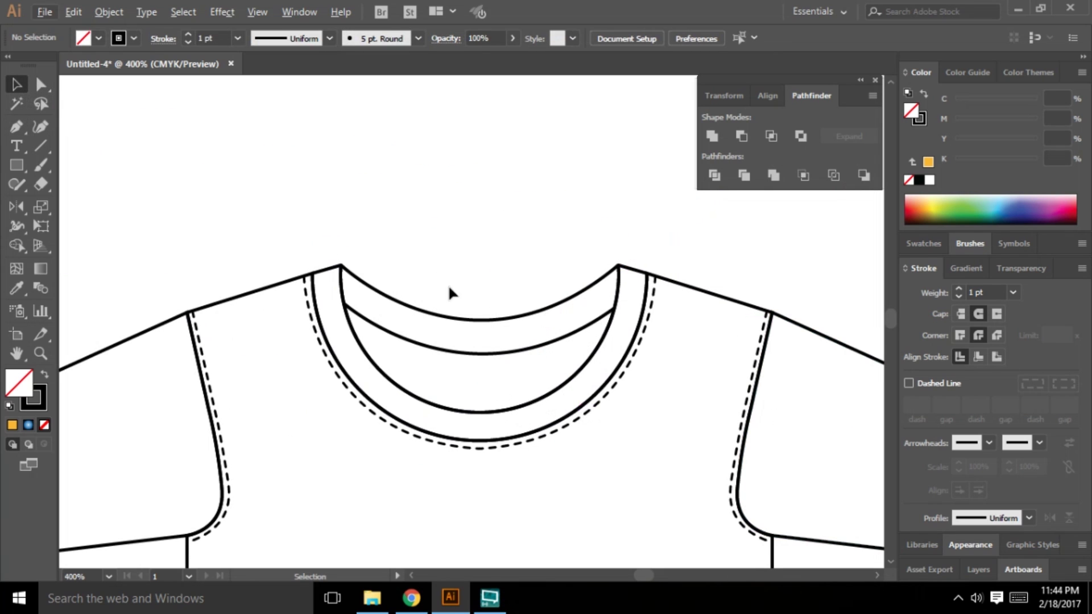
pyautogui.scroll(-2, 448, 284)
pyautogui.scroll(3, 461, 195)
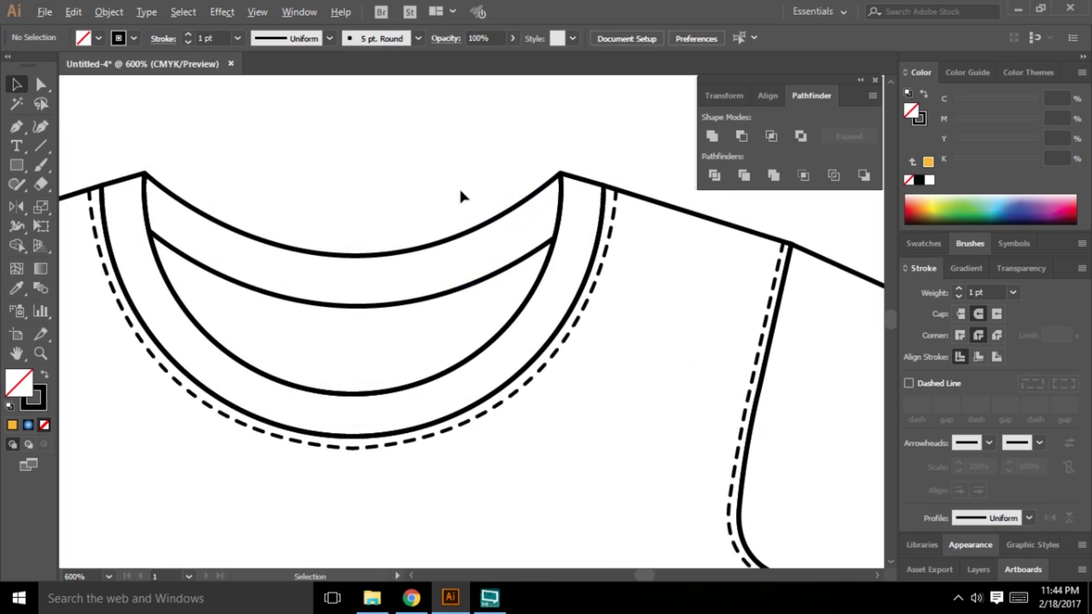
pyautogui.scroll(-2, 519, 275)
pyautogui.scroll(2, 420, 296)
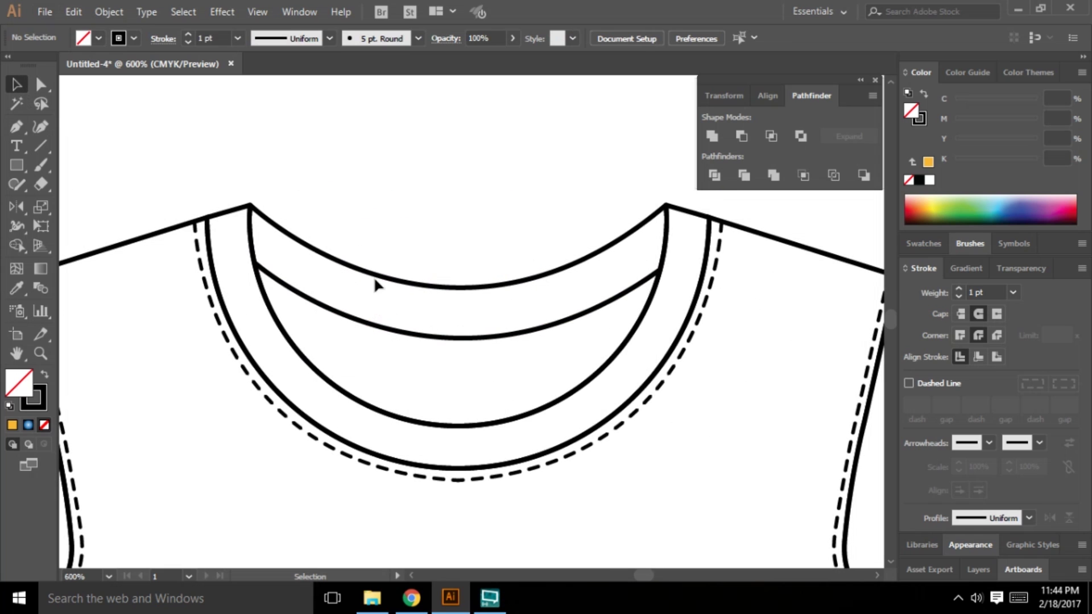
pyautogui.moveTo(407, 336); pyautogui.dragTo(402, 191)
pyautogui.hotkey('ctrl', 'z')
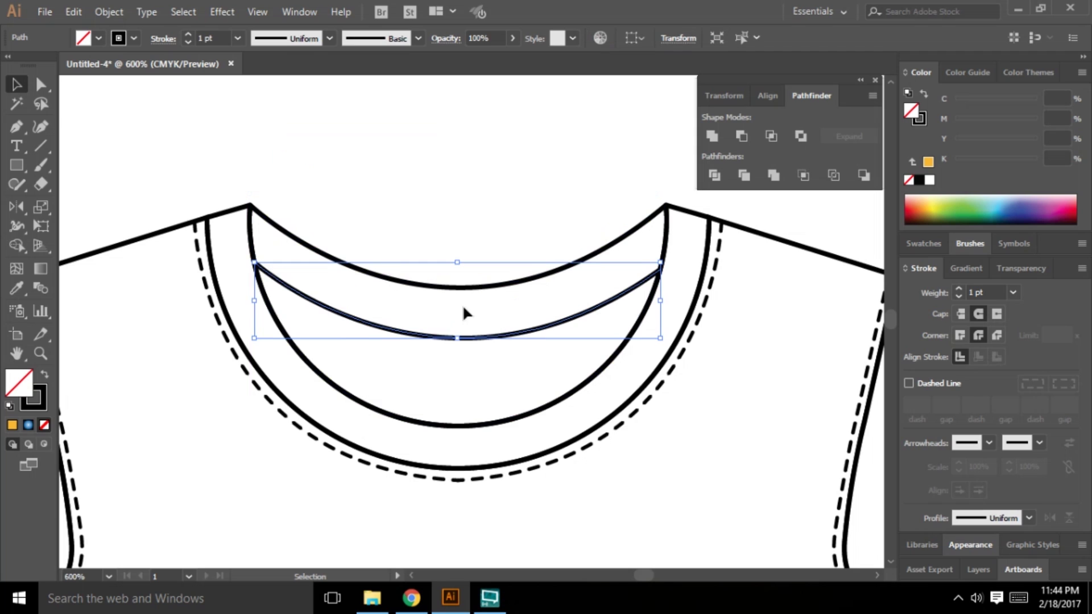
# Step: Try filling the back neck shape with orange (C 0, M 50.98, Y 93.33, K 0), and undo the fill
pyautogui.click(456, 288)
pyautogui.click(917, 205)
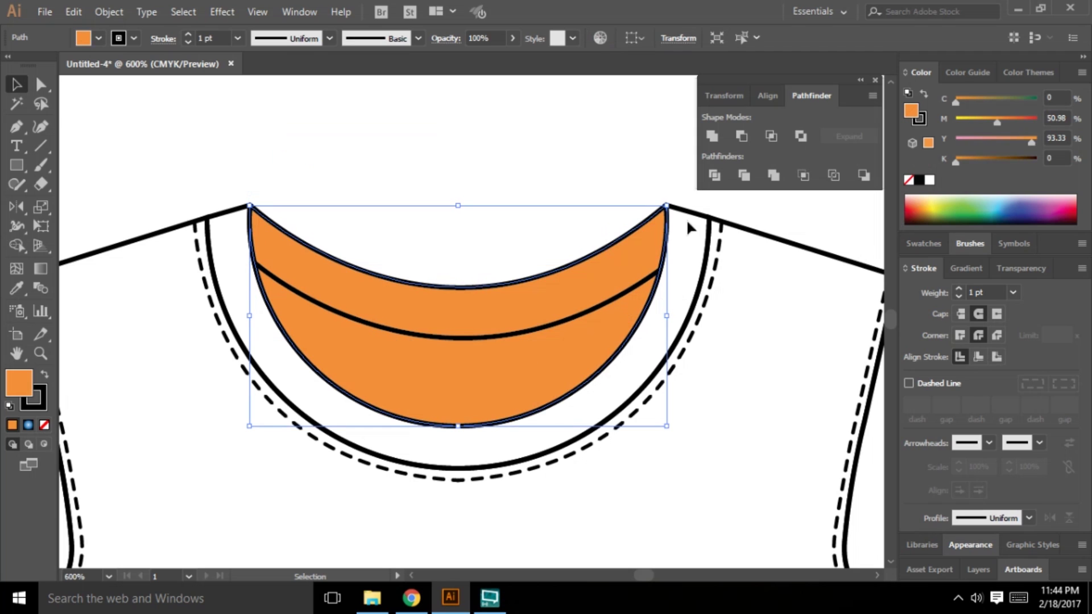
pyautogui.hotkey('ctrl', 'z')
pyautogui.click(465, 298)
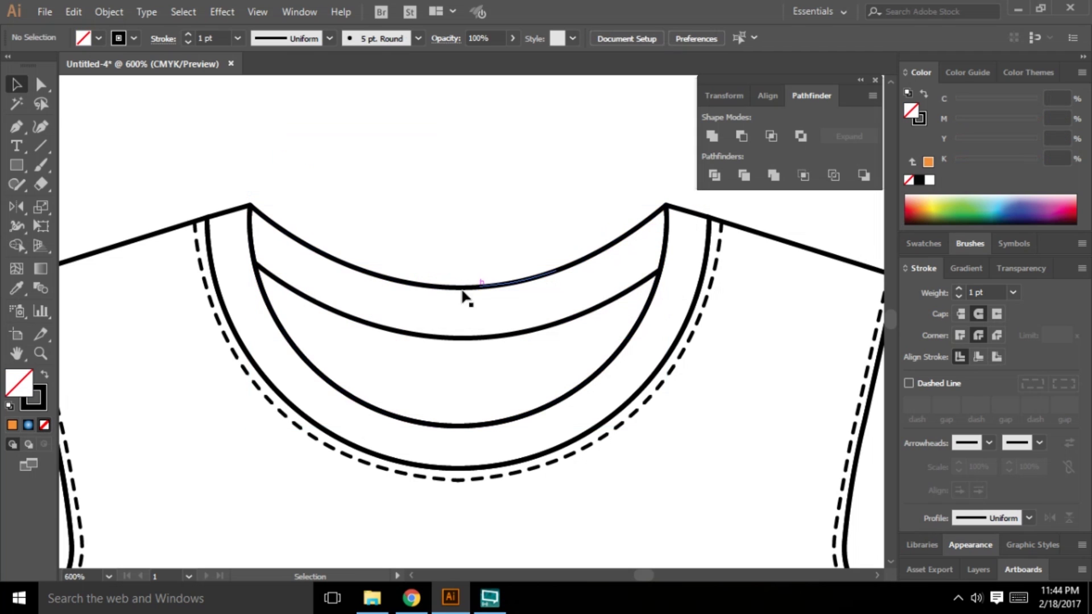
# Step: Fill the collar band with brownish orange (C 18.82, M 49.02, Y 100, K 2.35)
pyautogui.click(258, 278)
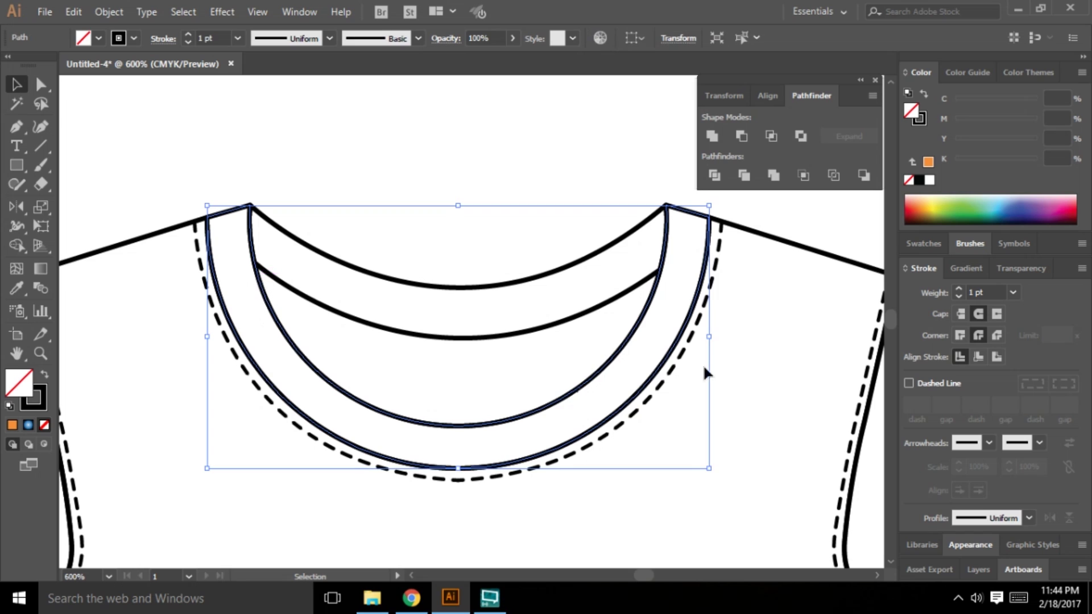
pyautogui.click(918, 209)
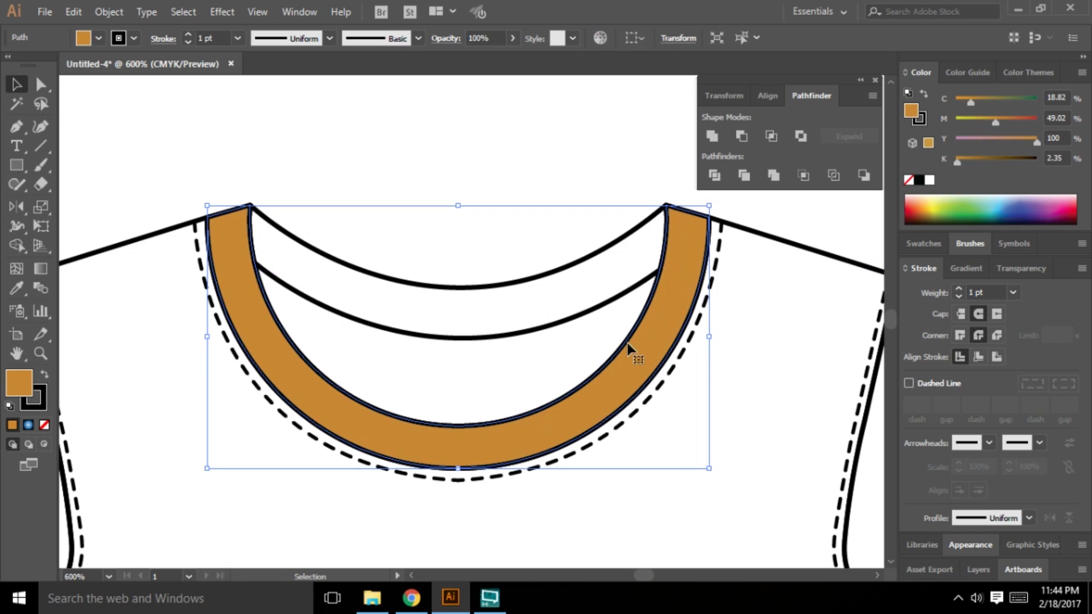
pyautogui.click(828, 377)
# Step: Try filling the shirt body with yellow (C 1.57, M 11.76, Y 96.47, K 0), and undo the fill
pyautogui.click(786, 243)
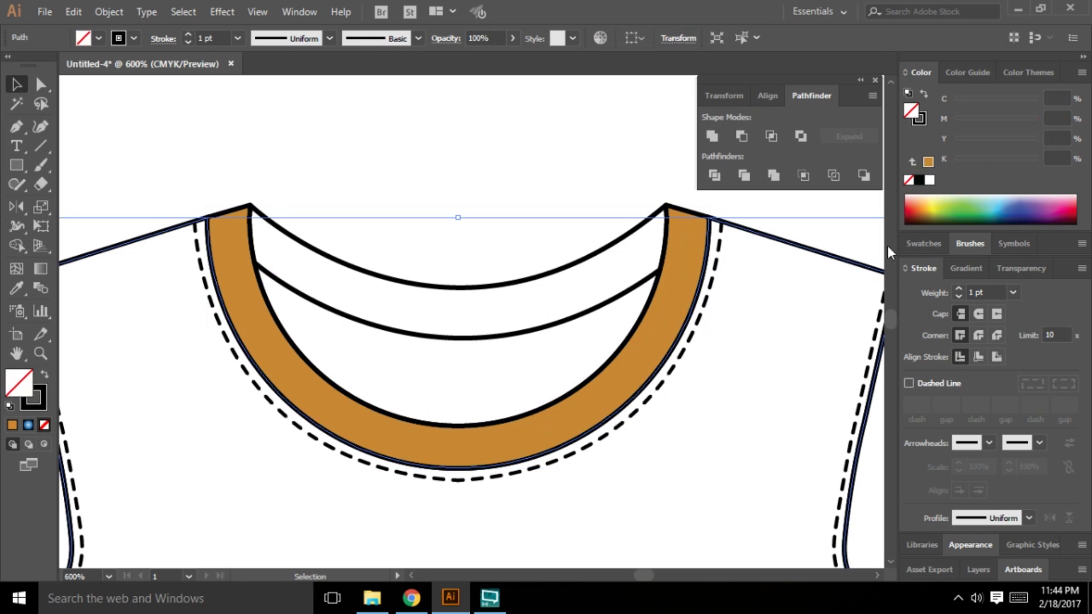
pyautogui.click(934, 202)
pyautogui.click(802, 217)
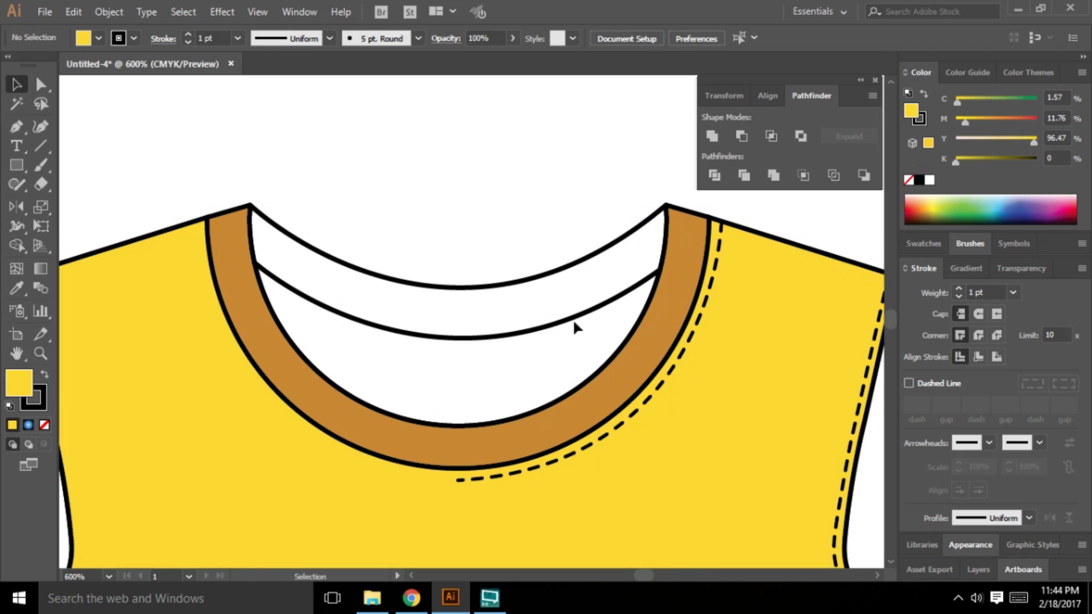
pyautogui.scroll(-2, 505, 323)
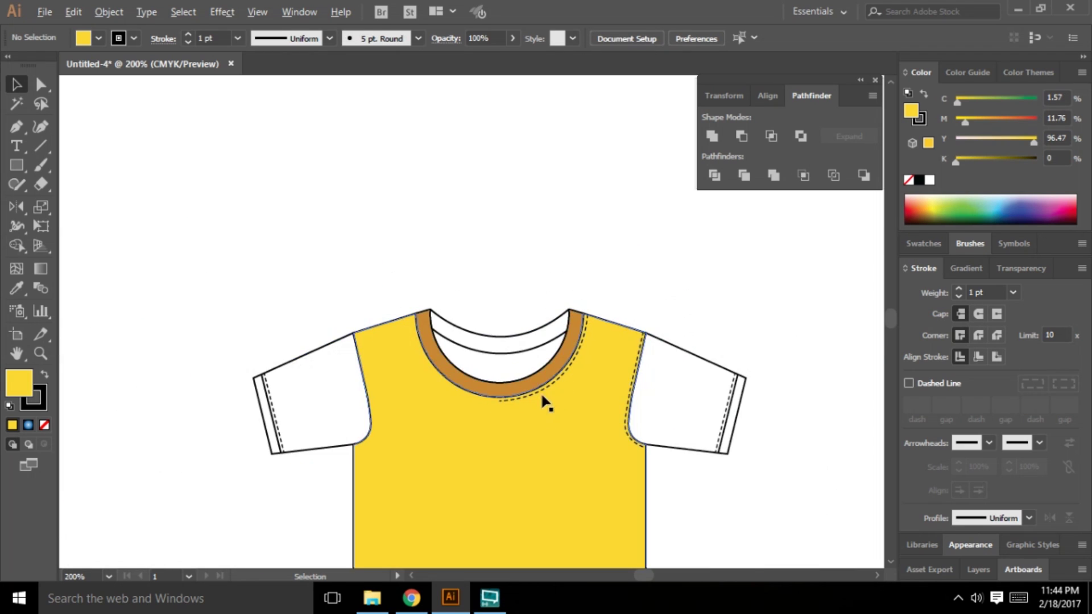
pyautogui.scroll(1, 546, 393)
pyautogui.hotkey('ctrl', 'z')
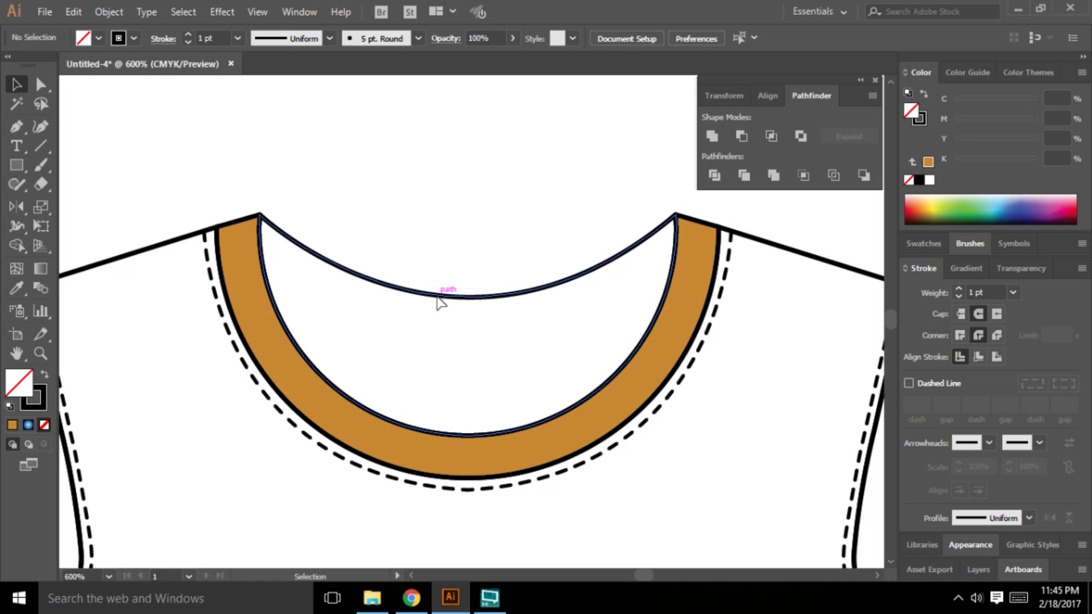
# Step: Duplicate the back neck shape lower down, widen the copy on both sides past the collar's inner edge, and nudge it up slightly
pyautogui.moveTo(437, 298); pyautogui.dragTo(433, 353)
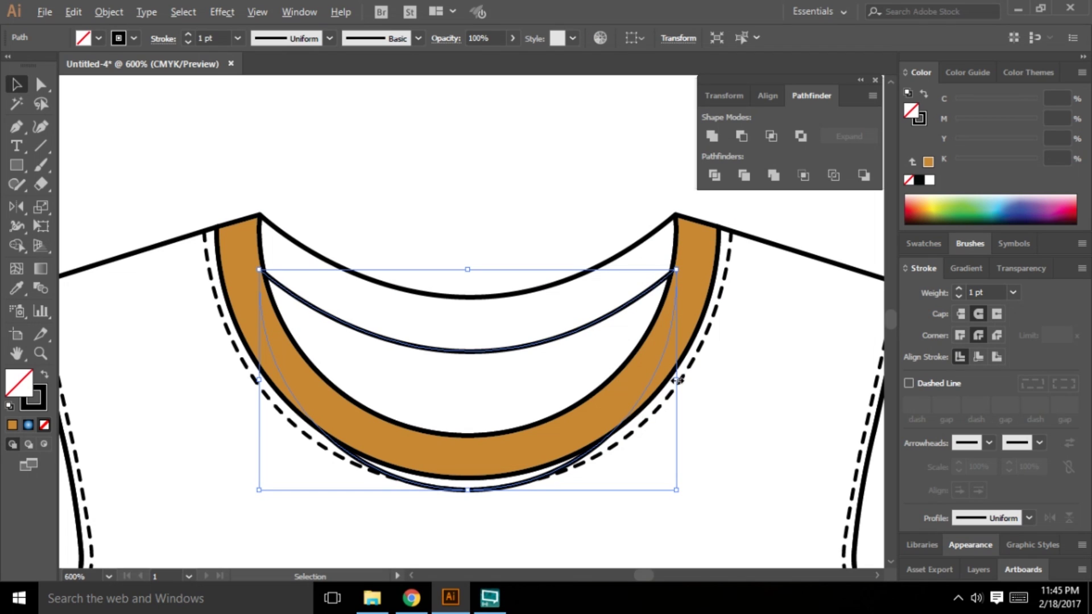
pyautogui.moveTo(677, 379); pyautogui.dragTo(692, 379)
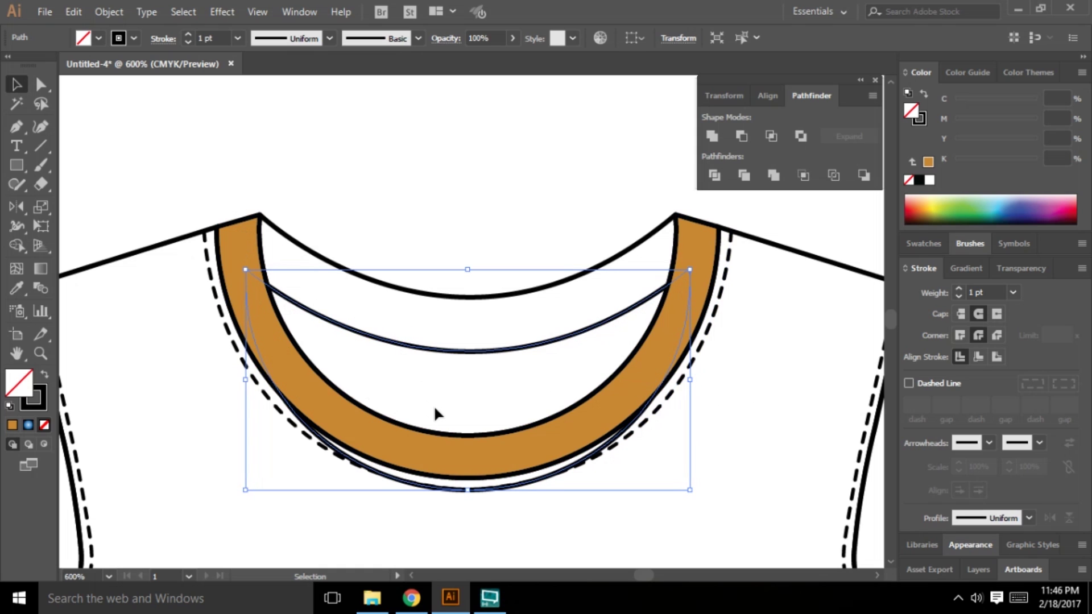
pyautogui.press('Up')
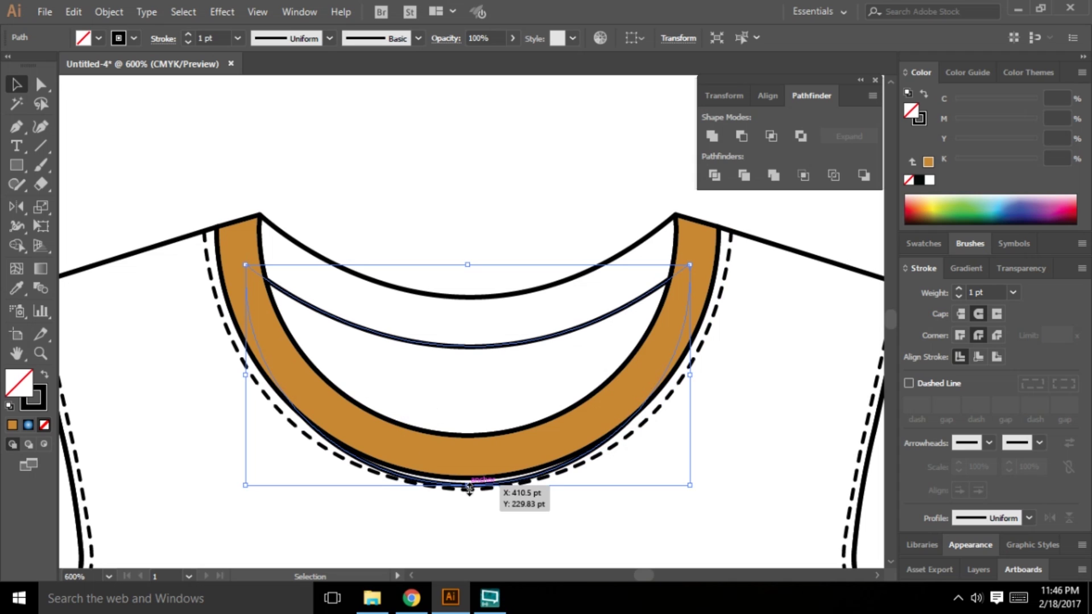
pyautogui.click(40, 85)
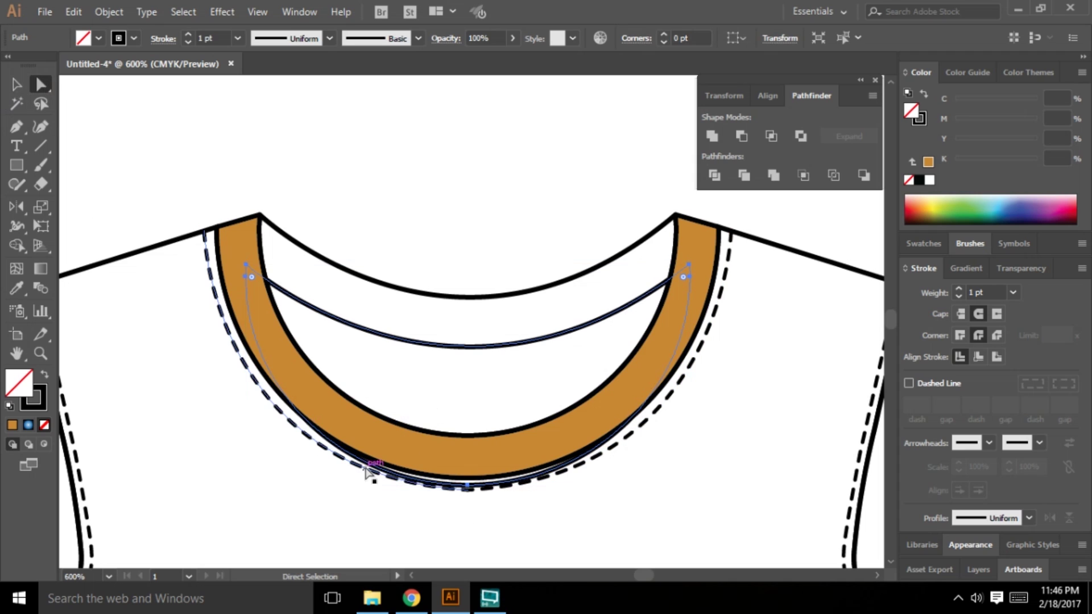
pyautogui.moveTo(466, 486); pyautogui.dragTo(466, 457)
pyautogui.hotkey('ctrl', 'z')
pyautogui.click(467, 486)
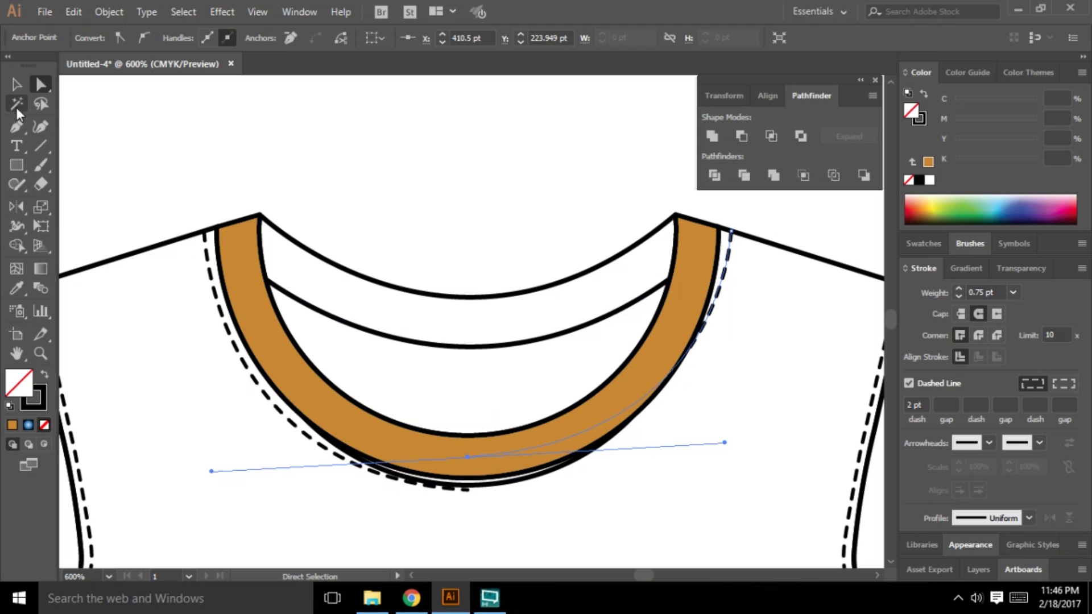
pyautogui.click(16, 84)
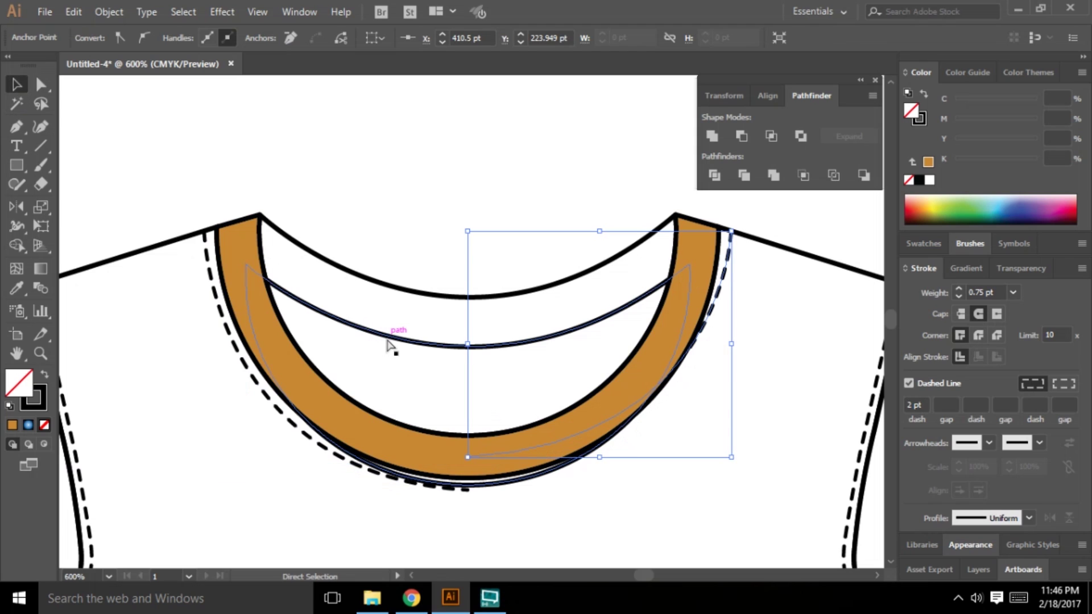
pyautogui.press('ctrl')
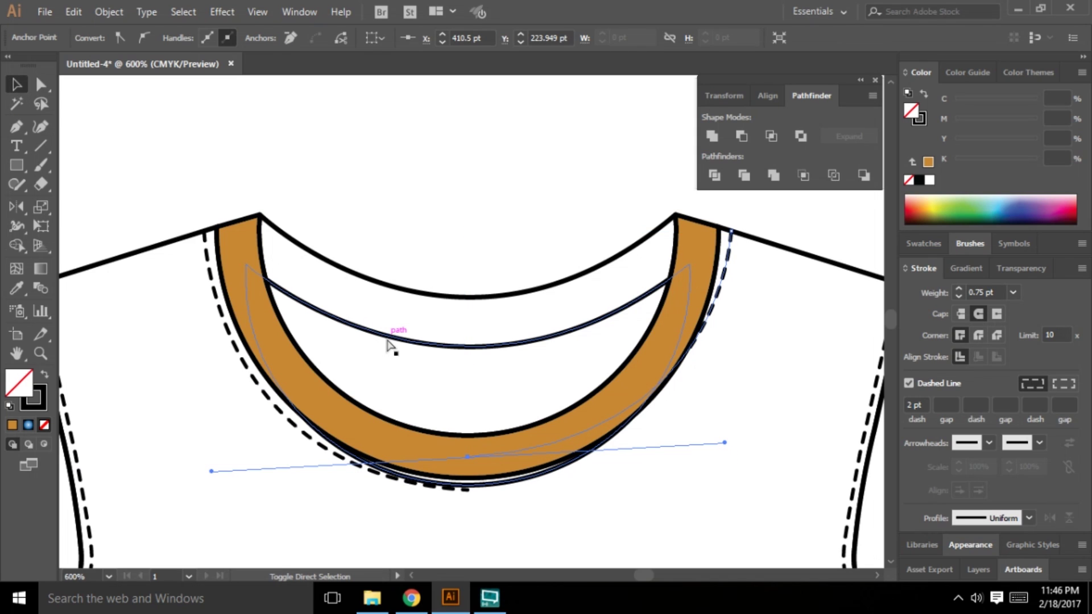
pyautogui.hotkey('ctrl', 'shift', ']')
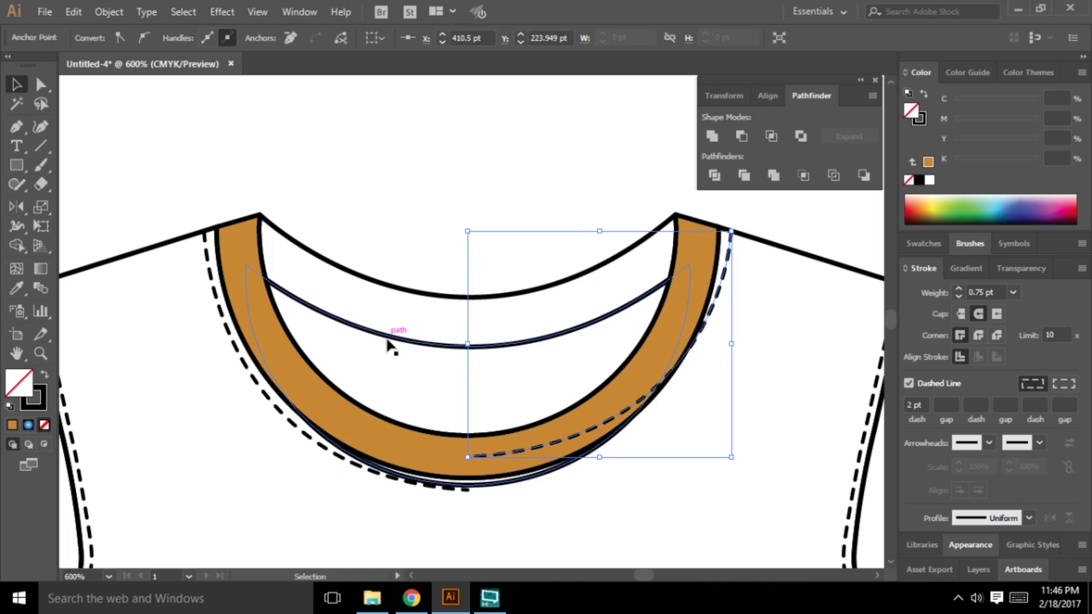
pyautogui.hotkey('ctrl', 'z')
pyautogui.hotkey('ctrl', 'z')
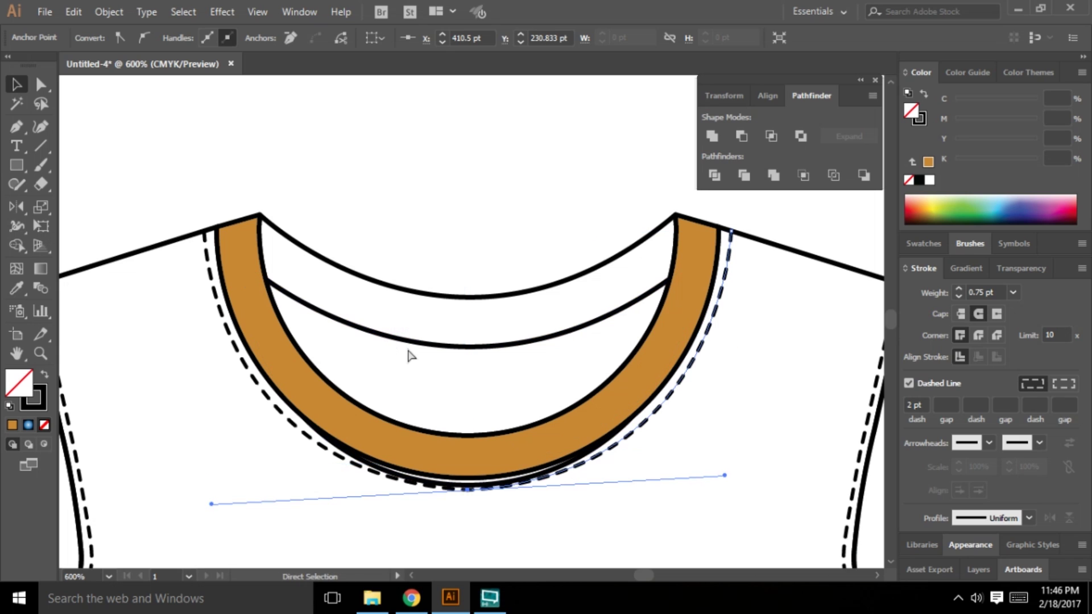
# Step: Raise the bottom anchor point of the duplicated neck shape to about Y 224 pt so its lower curve lies within the collar band
pyautogui.click(460, 487)
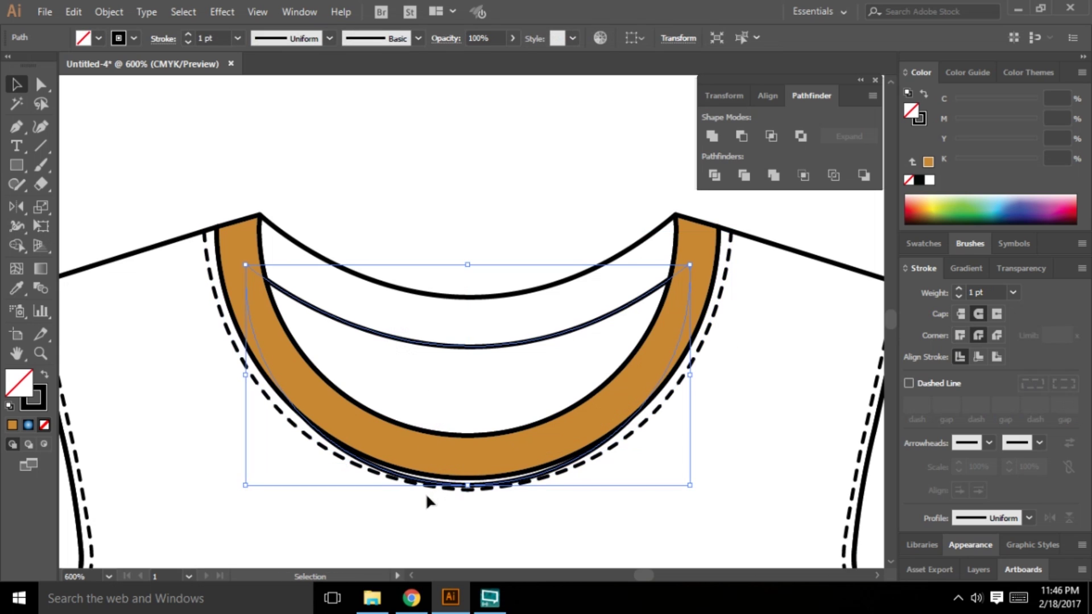
pyautogui.click(41, 84)
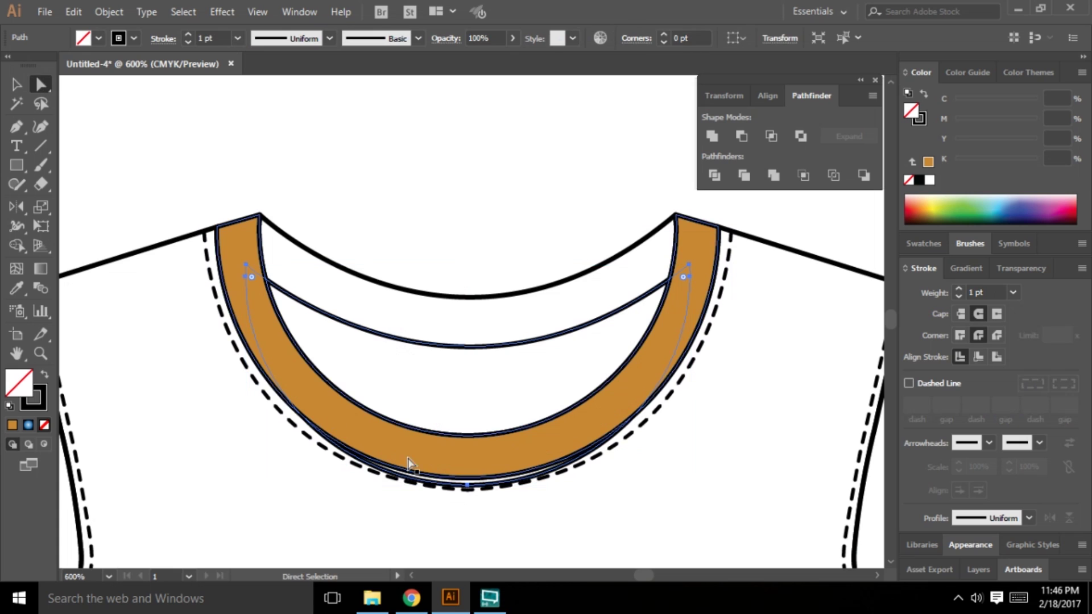
pyautogui.click(467, 487)
pyautogui.moveTo(468, 487); pyautogui.dragTo(468, 457)
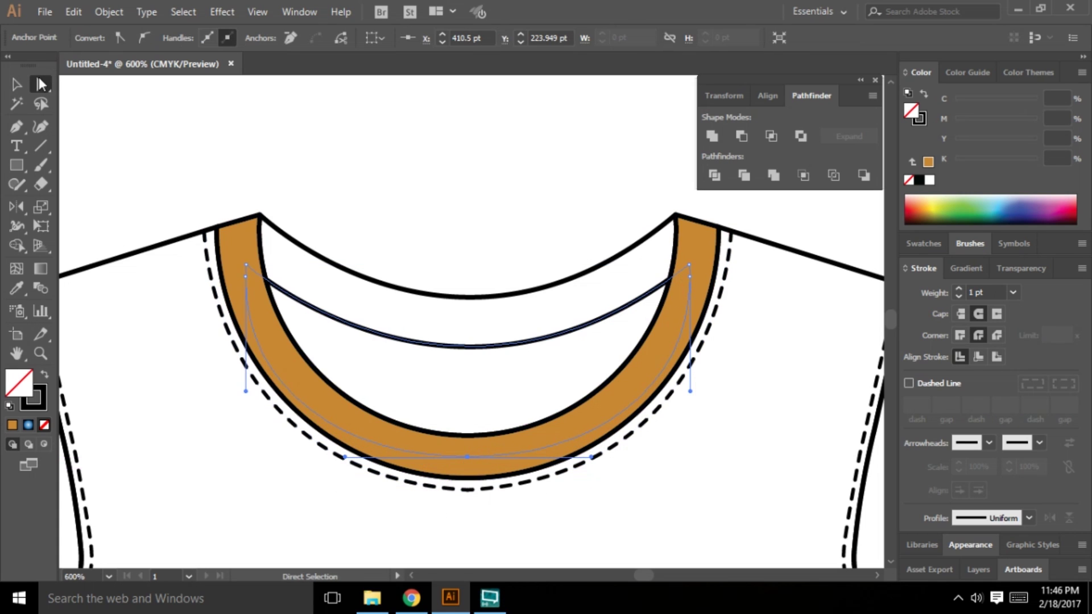
pyautogui.press('v')
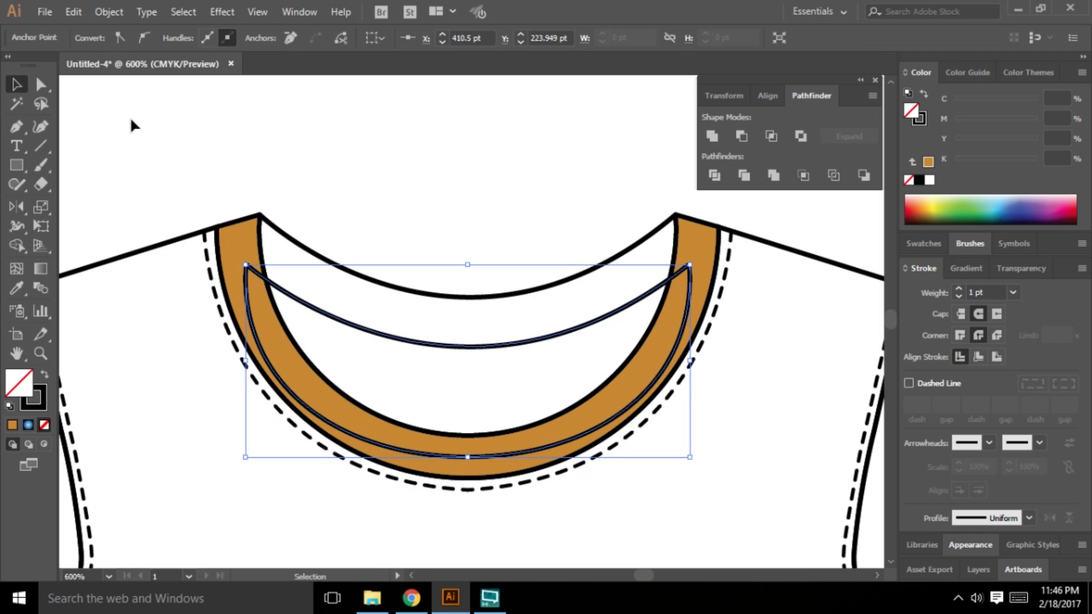
pyautogui.click(425, 160)
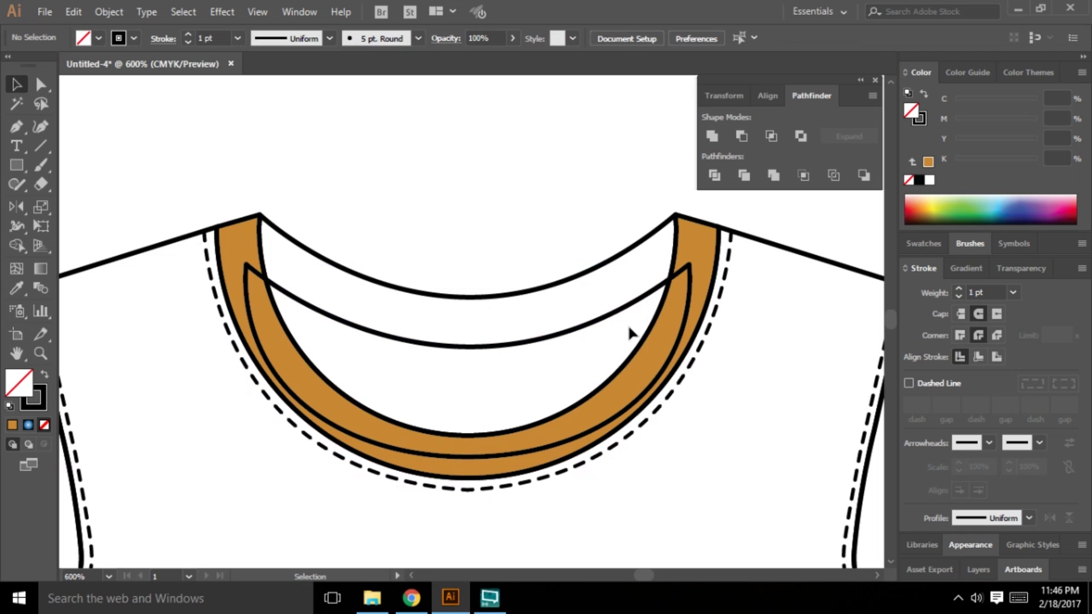
# Step: Fill the duplicated neck shape with reddish orange (C 15.29, M 75.29, Y 100, K 4.31)
pyautogui.click(690, 287)
pyautogui.click(922, 205)
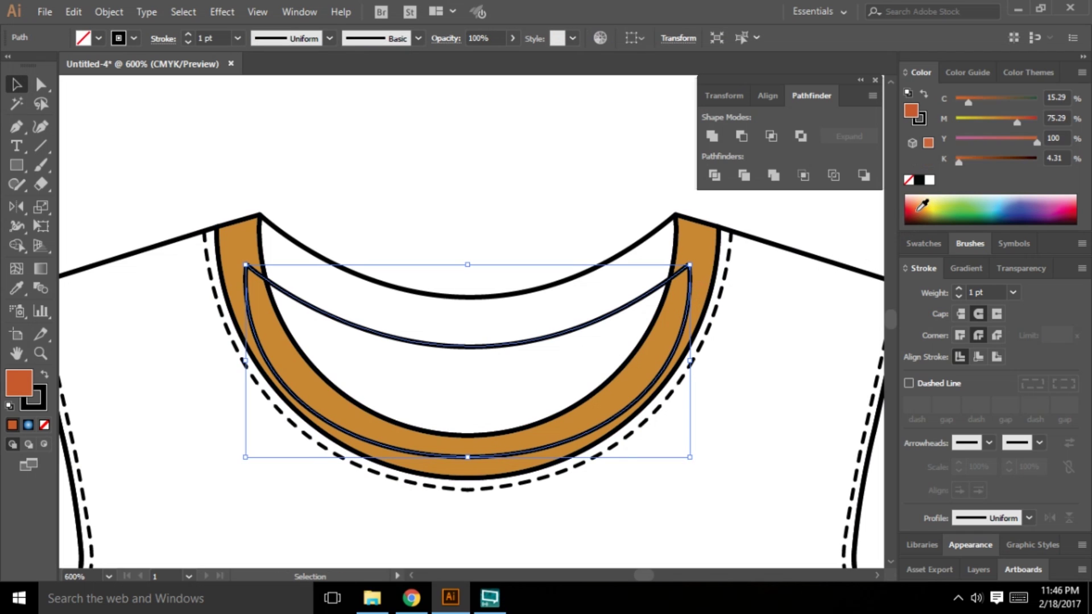
pyautogui.click(304, 275)
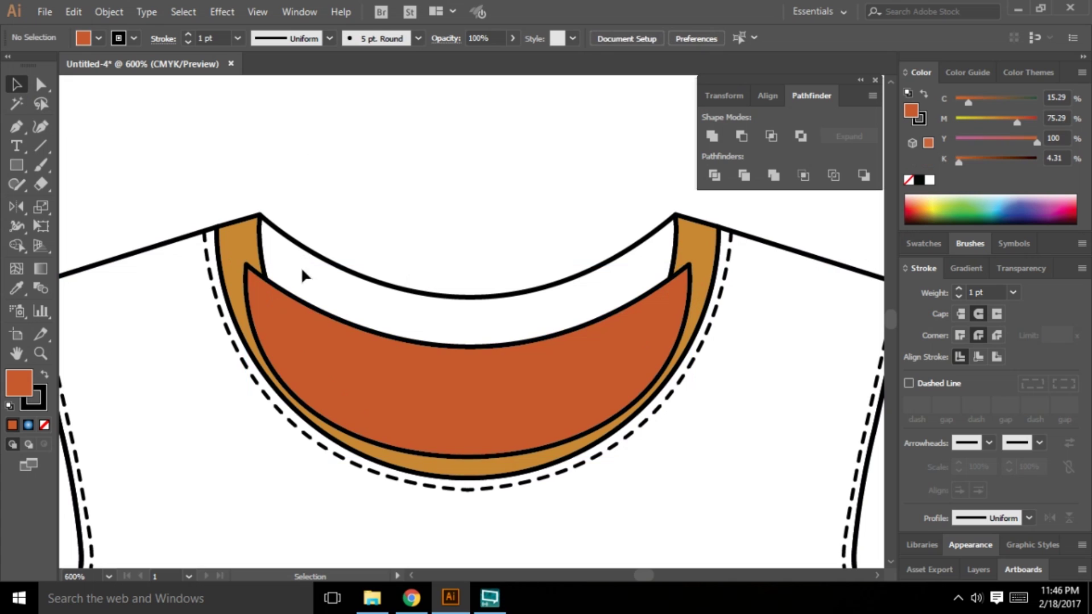
# Step: Bring the brownish orange collar band to the front of the reddish orange shape
pyautogui.click(235, 245)
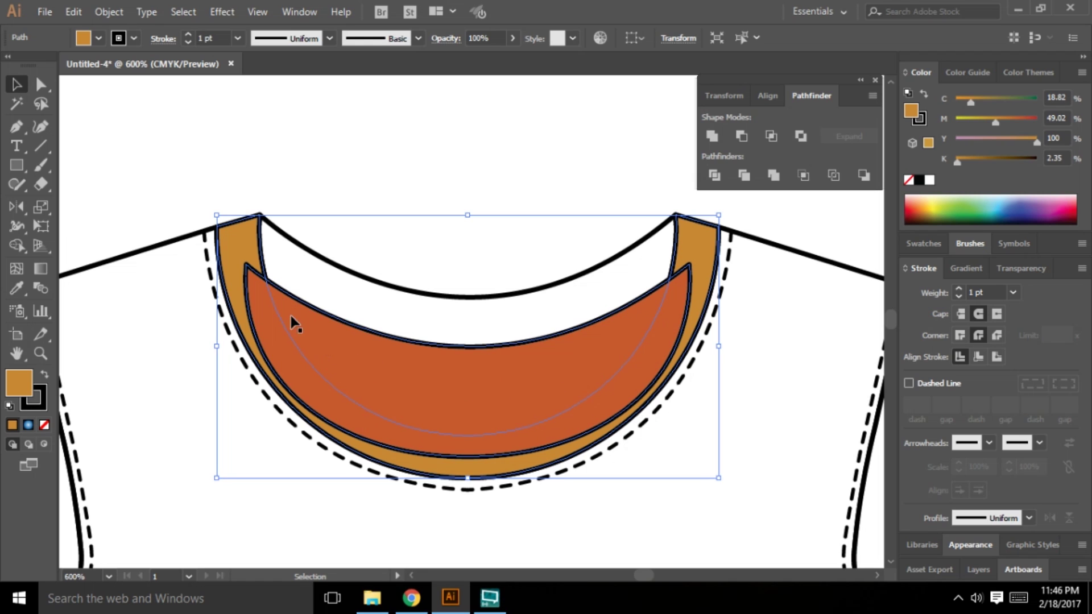
pyautogui.click(426, 187)
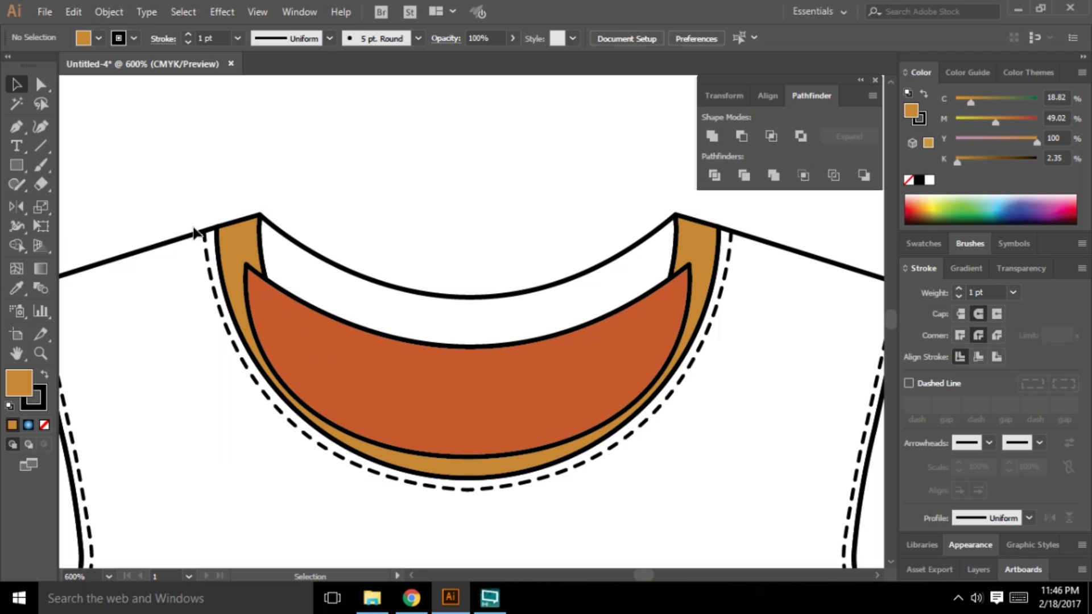
pyautogui.click(230, 243)
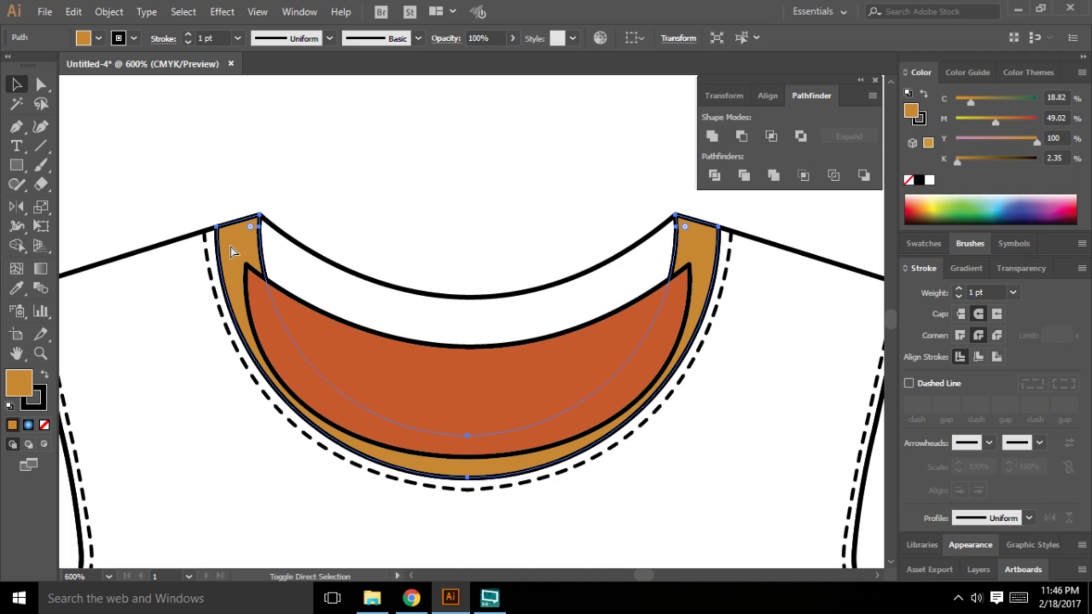
pyautogui.hotkey('ctrl', 'shift', ']')
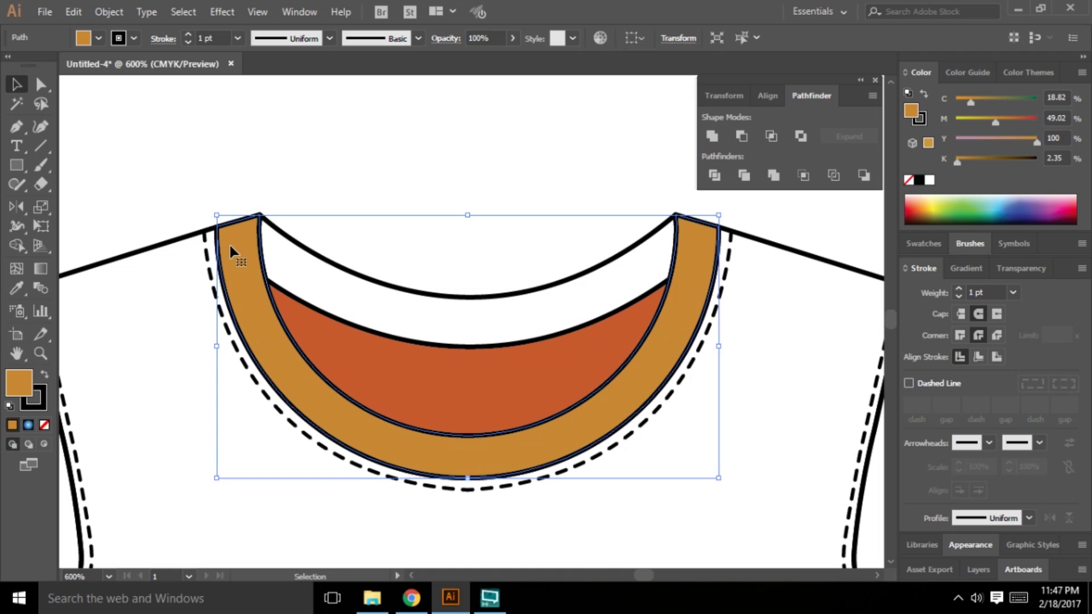
# Step: Subtract the collar band from the reddish orange shape with Minus Front, and paste the copied yellow-orange collar band in front
pyautogui.keyDown('shift'); pyautogui.click(505, 384); pyautogui.keyUp('shift')
pyautogui.click(742, 134)
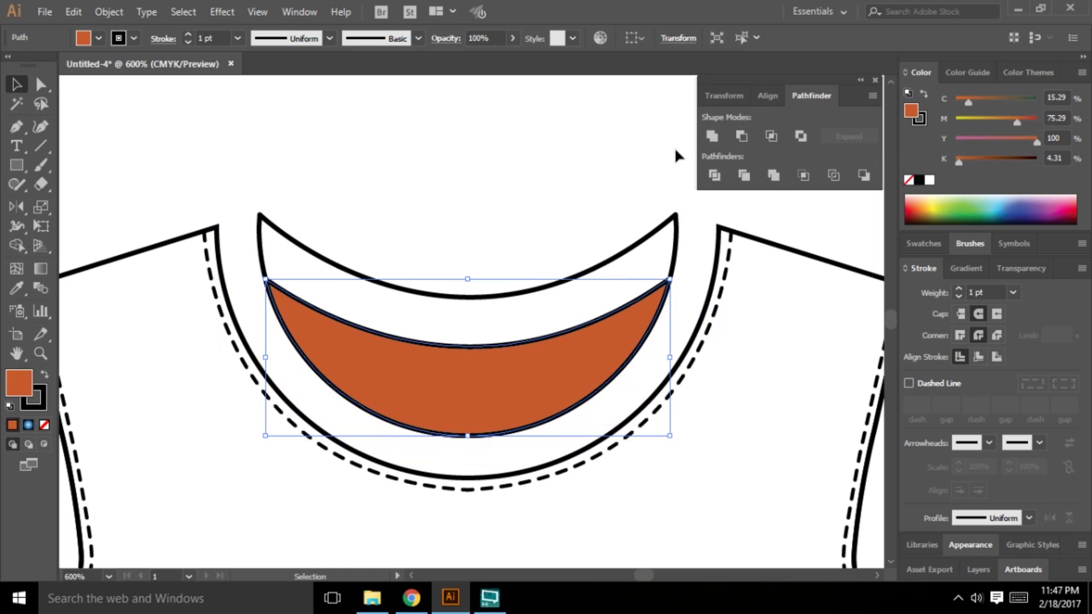
pyautogui.click(573, 154)
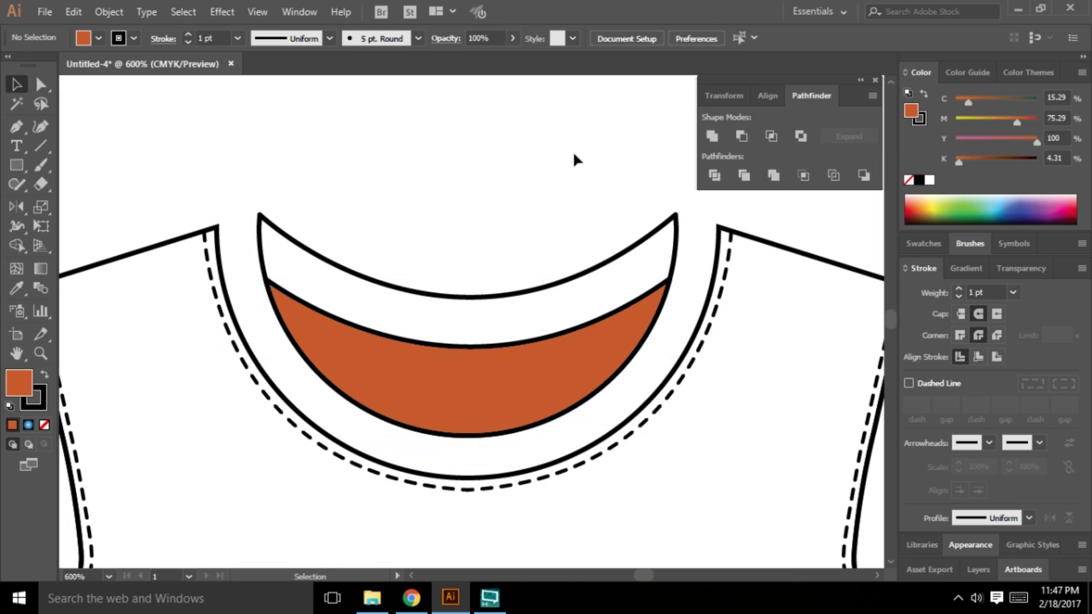
pyautogui.hotkey('ctrl', 'f')
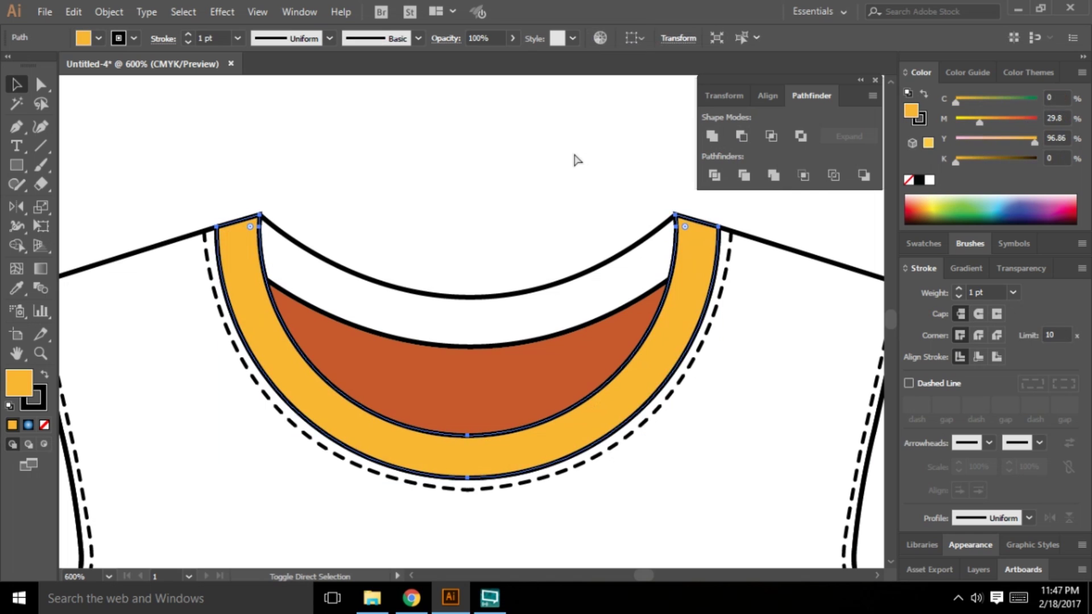
pyautogui.click(577, 160)
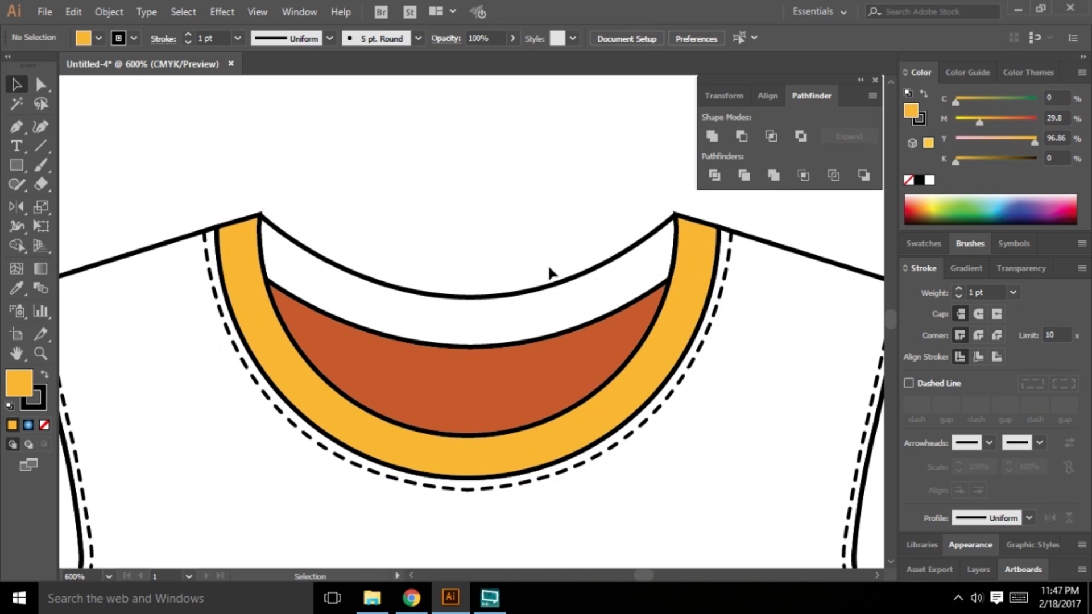
# Step: Try moving the back neck outline and the trimmed reddish orange shape upward, and undo both moves
pyautogui.moveTo(446, 297); pyautogui.dragTo(441, 195)
pyautogui.moveTo(465, 386); pyautogui.dragTo(462, 313)
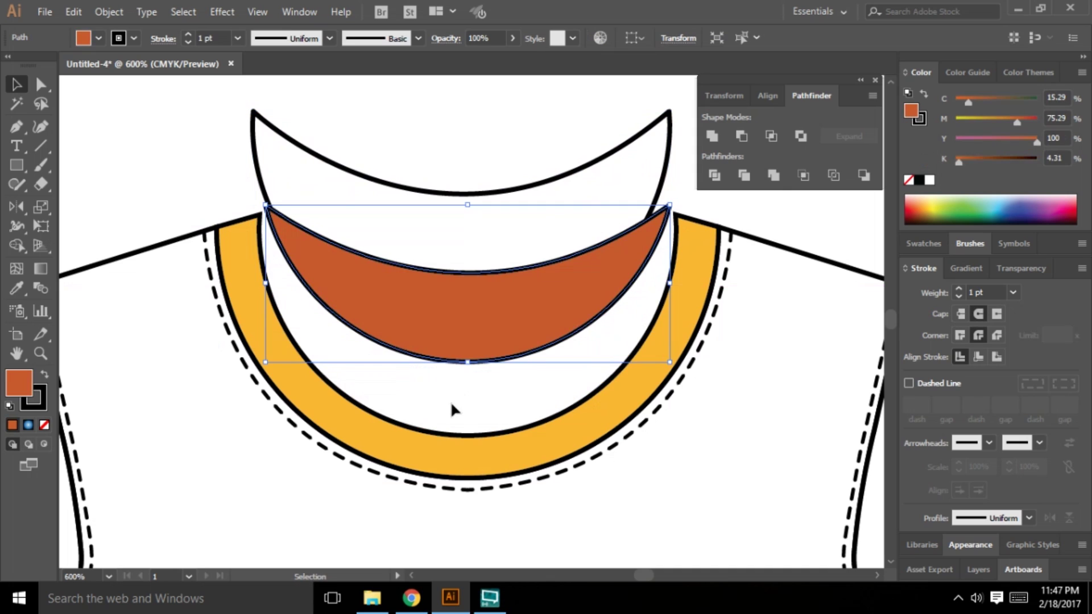
pyautogui.hotkey('ctrl', 'z')
pyautogui.hotkey('ctrl', 'z')
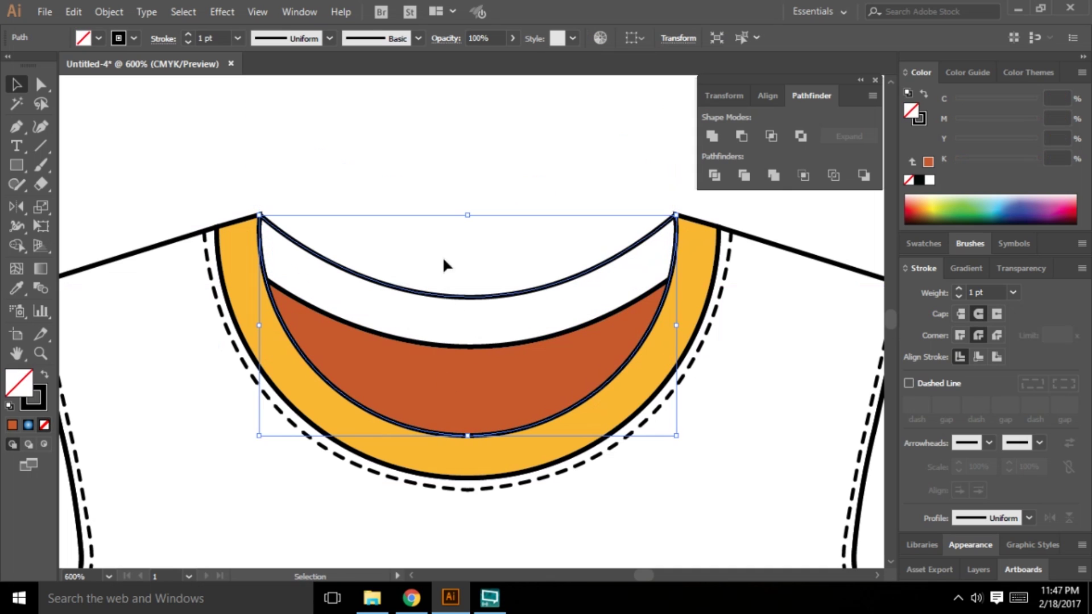
pyautogui.click(443, 256)
pyautogui.click(426, 349)
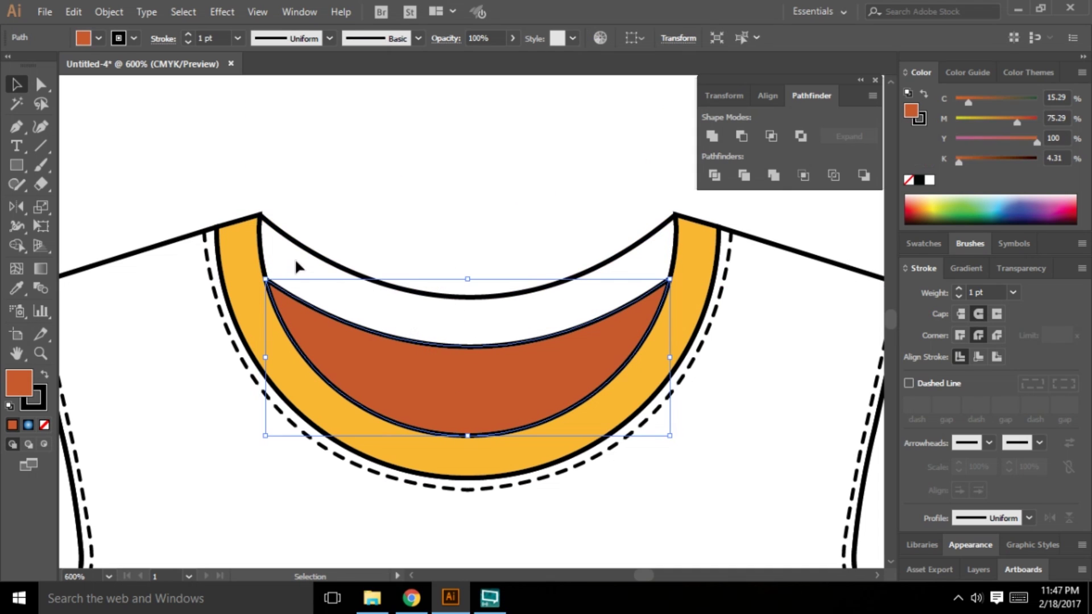
pyautogui.click(483, 225)
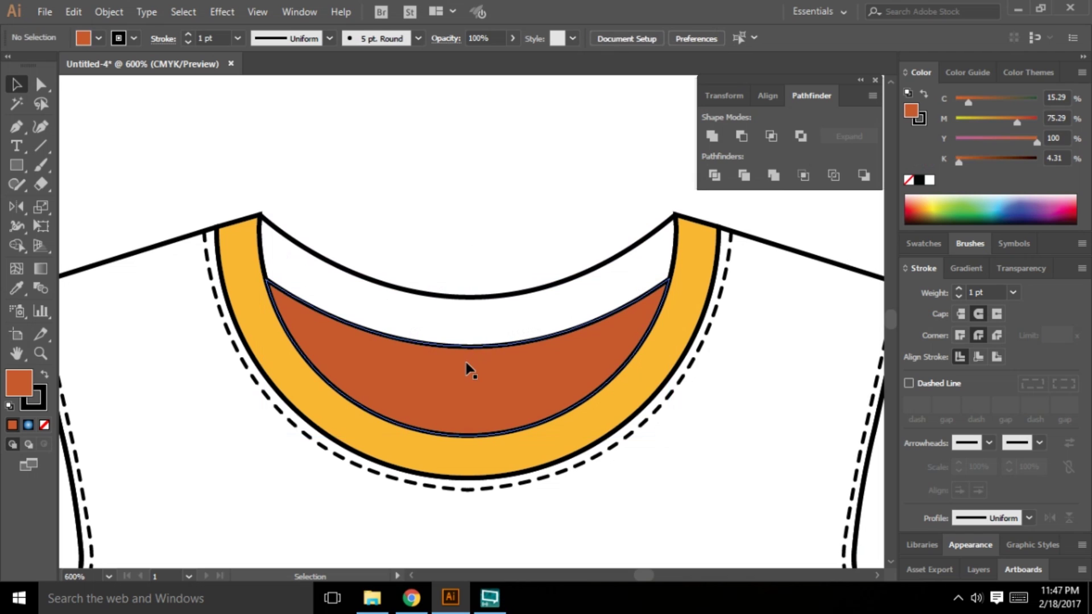
# Step: Subtract the reddish orange shape from the unfilled back neck shape with Minus Front
pyautogui.click(466, 381)
pyautogui.press('ctrl')
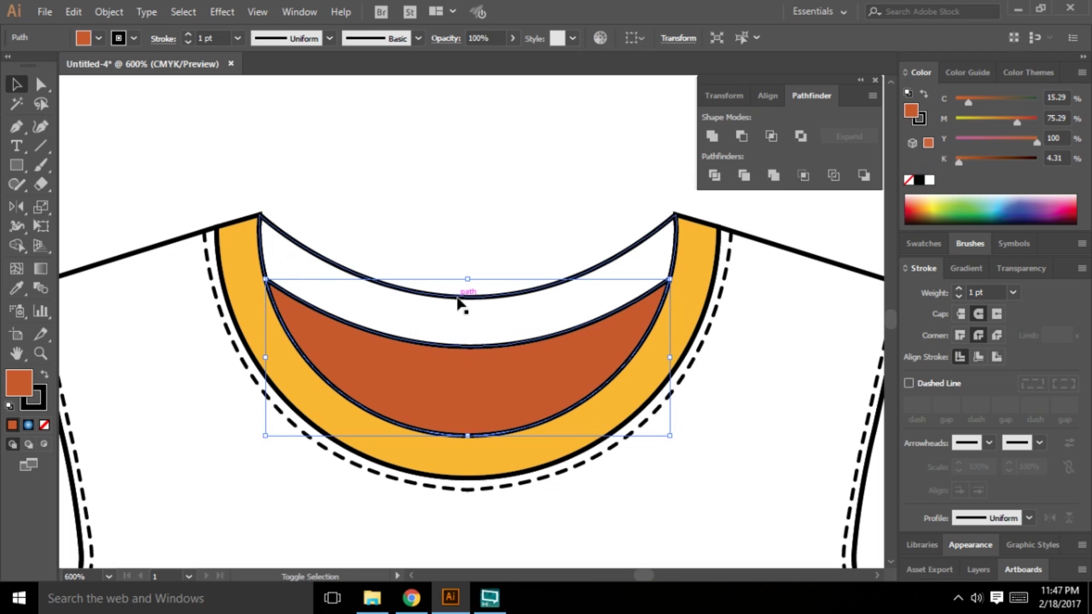
pyautogui.keyDown('shift'); pyautogui.click(434, 328); pyautogui.keyUp('shift')
pyautogui.click(741, 136)
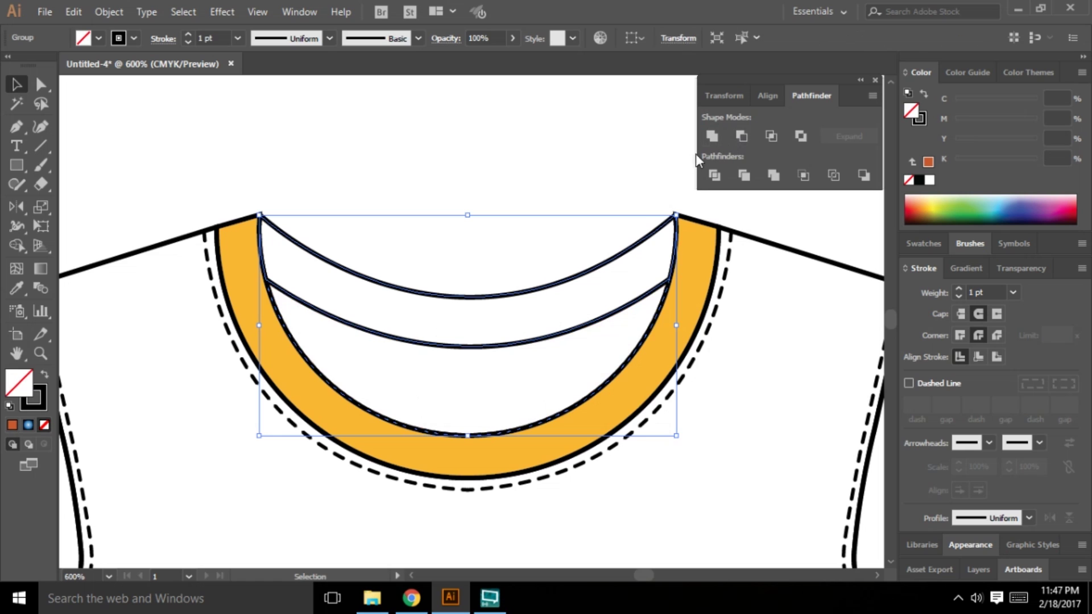
pyautogui.click(572, 194)
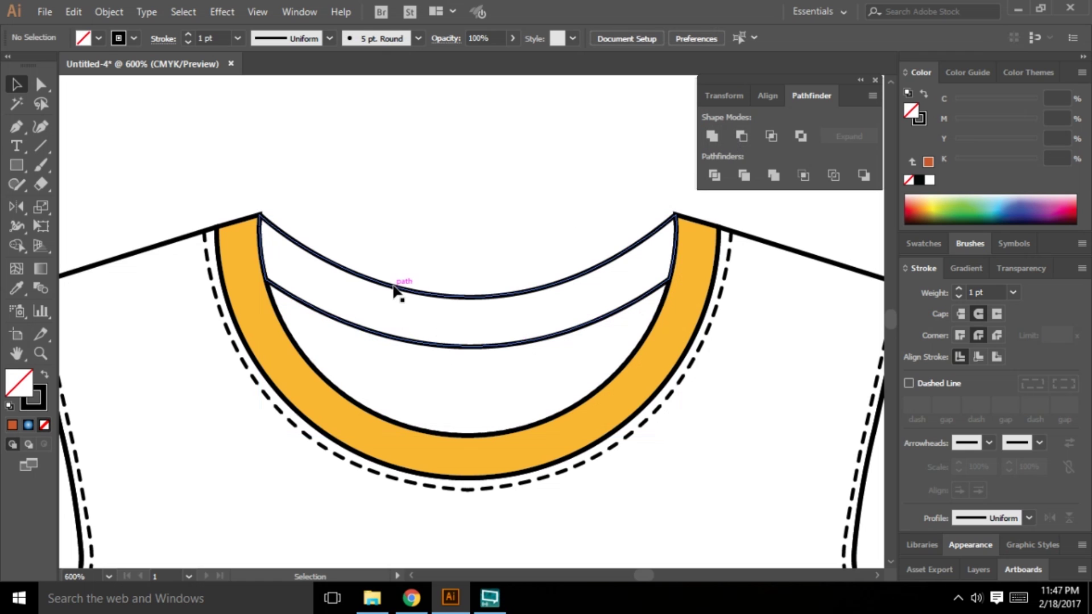
# Step: Try moving the subtracted back neck group up above the neckline twice, undoing each move
pyautogui.moveTo(397, 288); pyautogui.dragTo(390, 147)
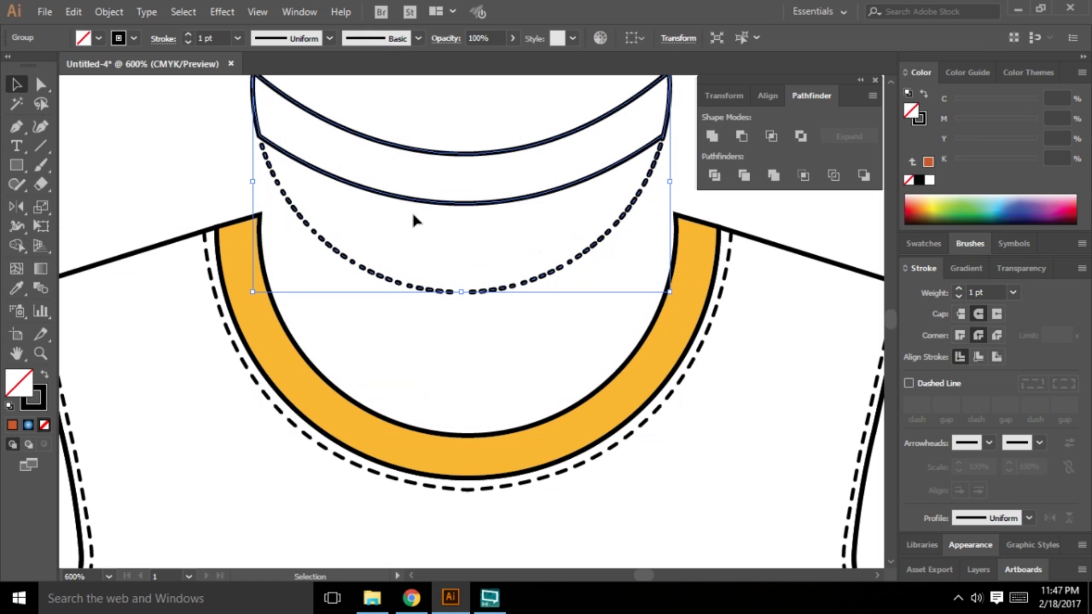
pyautogui.hotkey('ctrl', 'z')
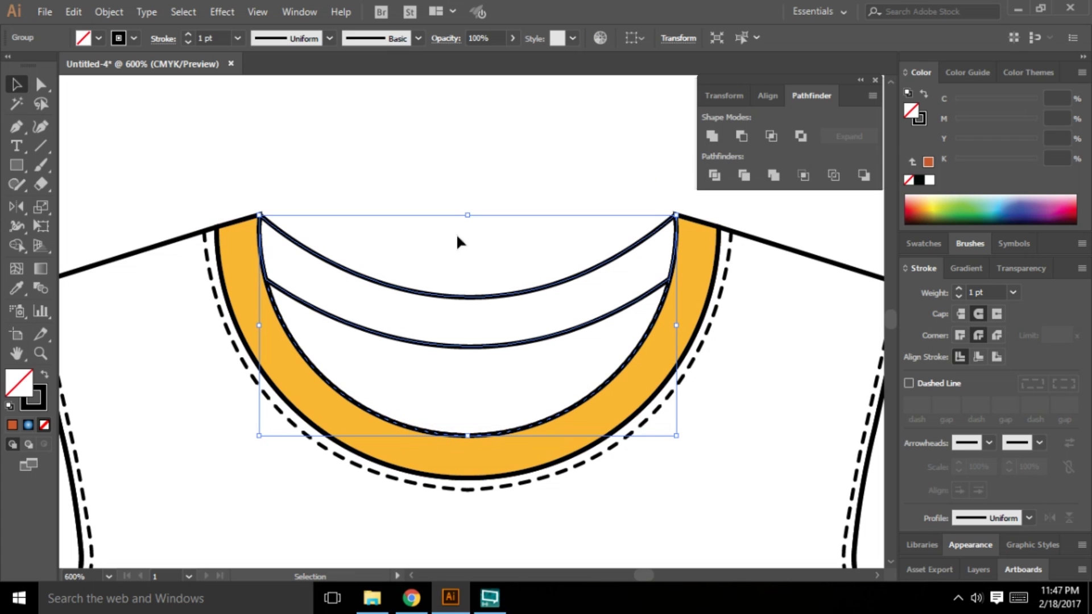
pyautogui.click(401, 243)
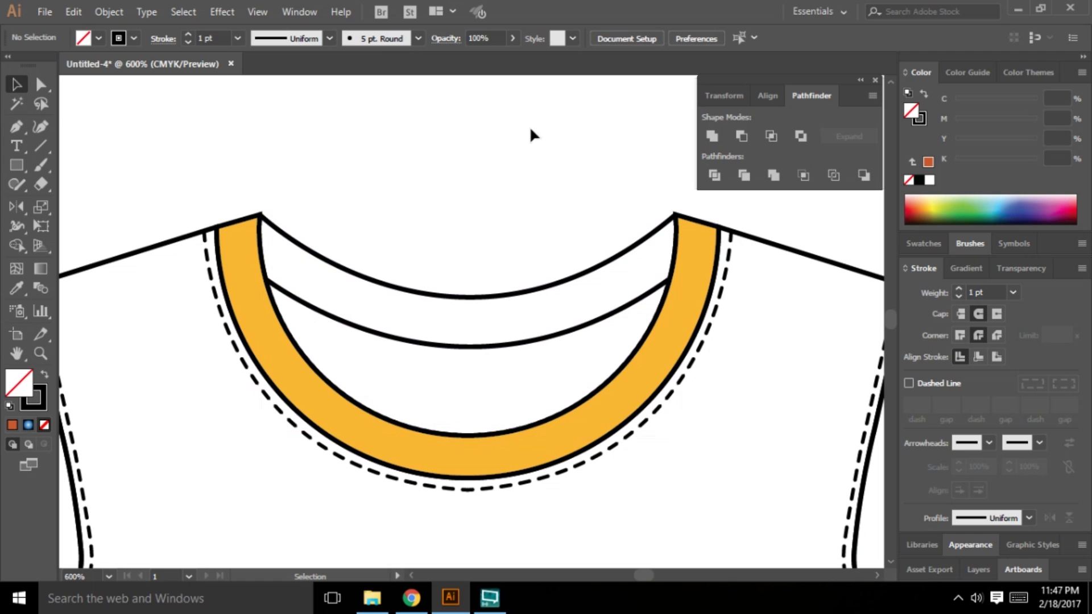
pyautogui.moveTo(463, 347); pyautogui.dragTo(468, 175)
pyautogui.hotkey('ctrl', 'z')
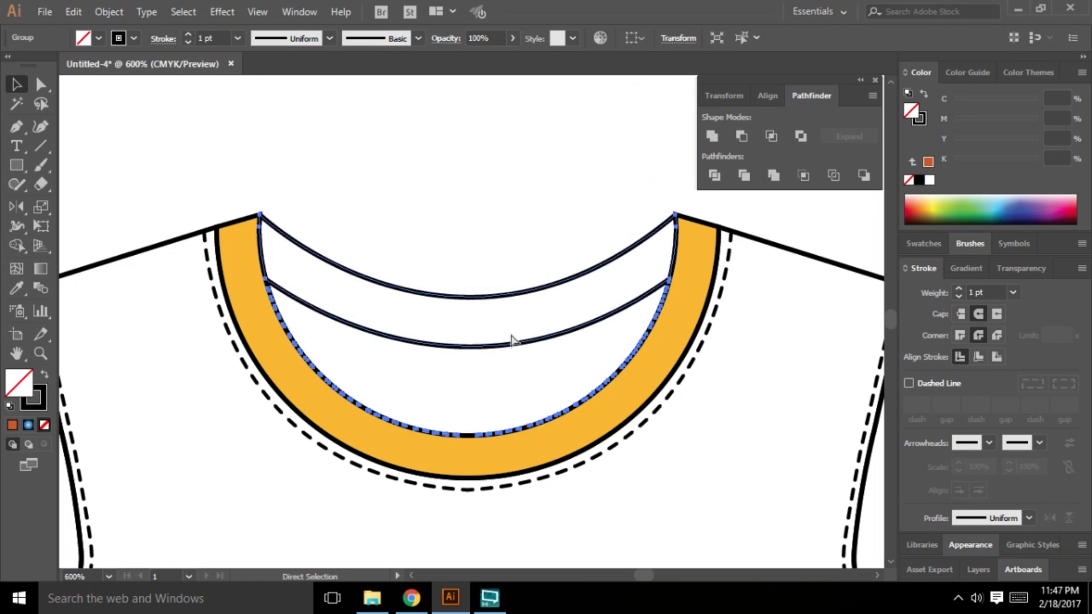
# Step: Restore the reddish orange inner neck shape below the back neck band
pyautogui.hotkey('ctrl', '-')
pyautogui.click(476, 236)
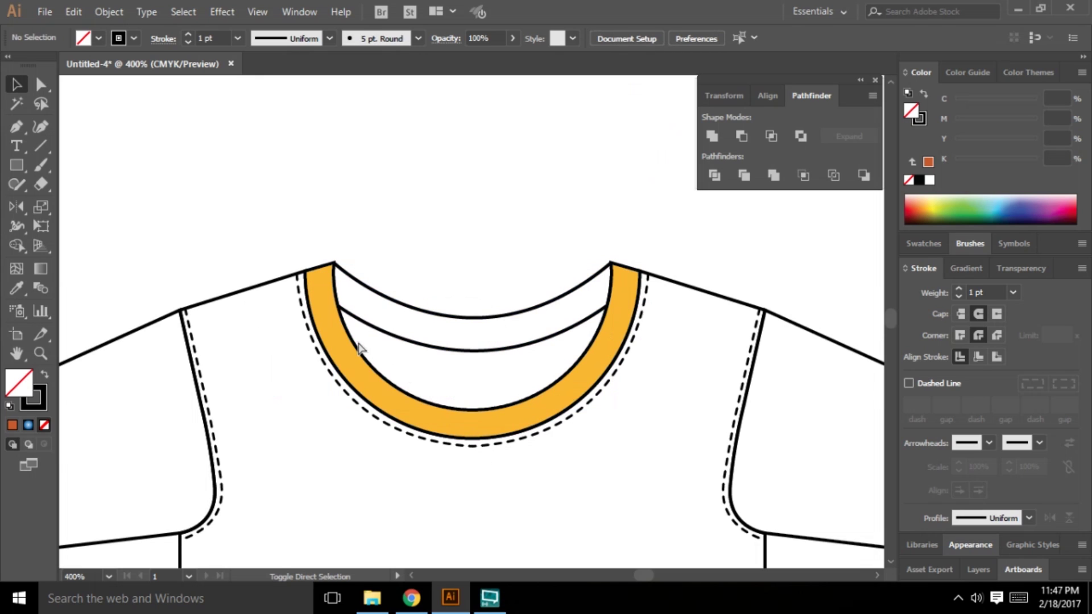
pyautogui.hotkey('ctrl', 'z')
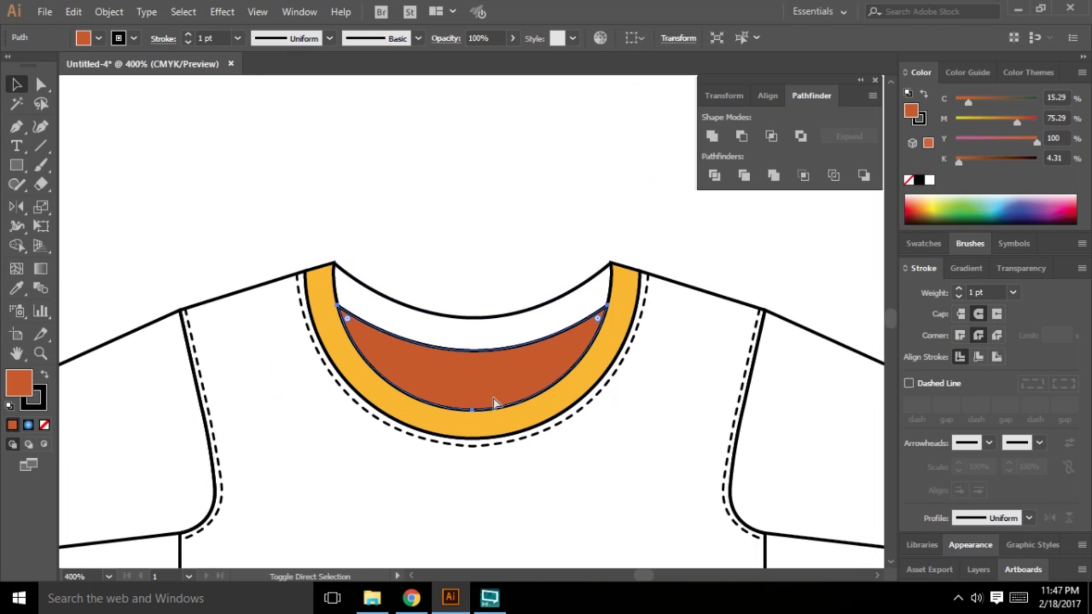
# Step: Fill the back neck band with a dark mustard colour of C 25.49, M 41.18, Y 100, K 3.53
pyautogui.click(475, 238)
pyautogui.moveTo(359, 217); pyautogui.dragTo(453, 310)
pyautogui.click(454, 317)
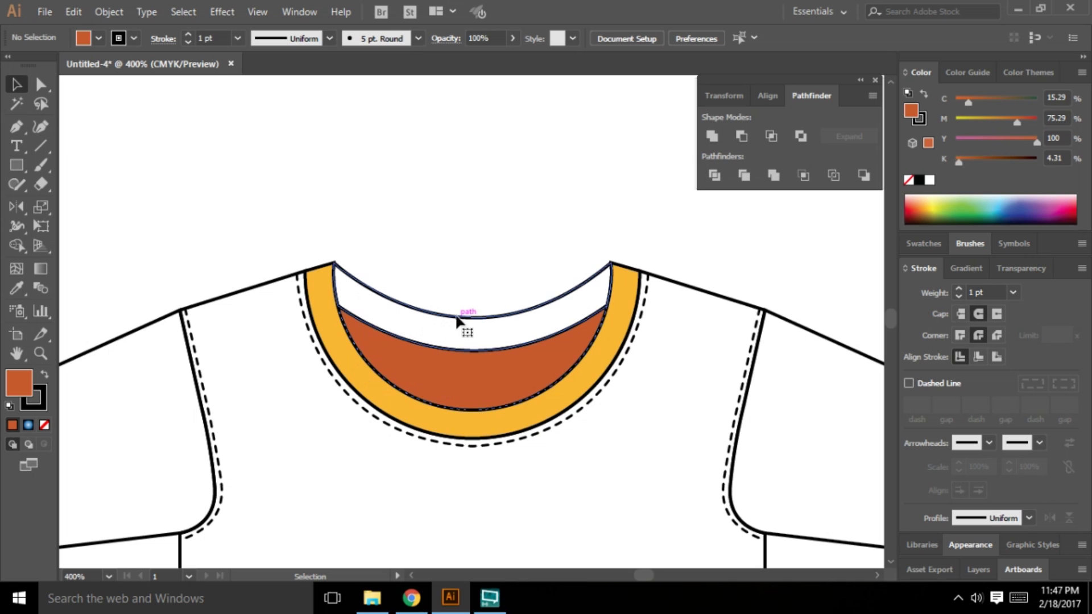
pyautogui.click(931, 207)
pyautogui.click(340, 244)
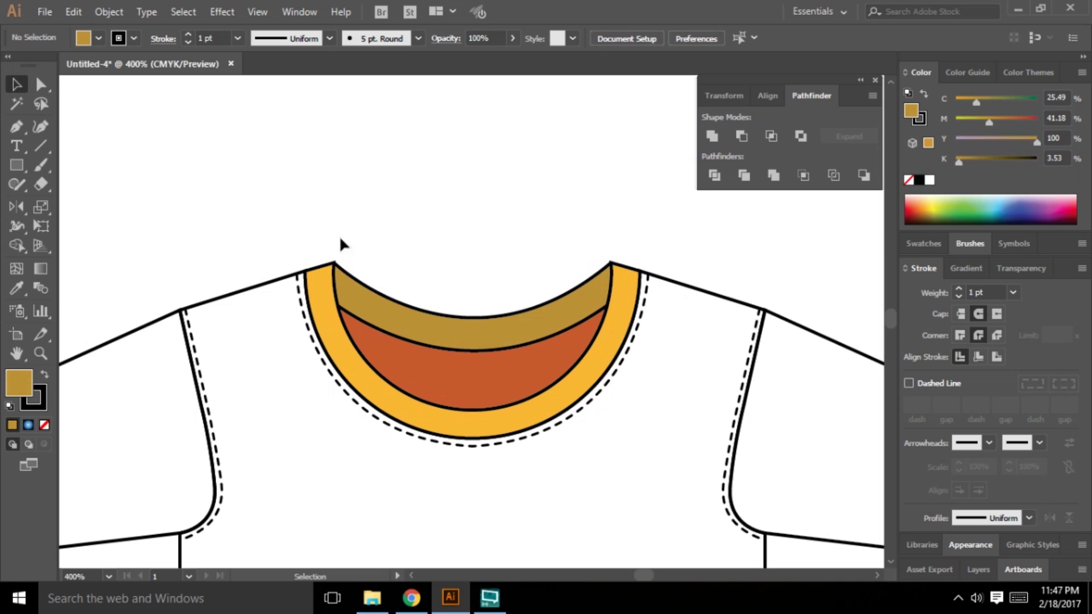
# Step: Fill the reddish orange inner neck shape with white
pyautogui.click(507, 390)
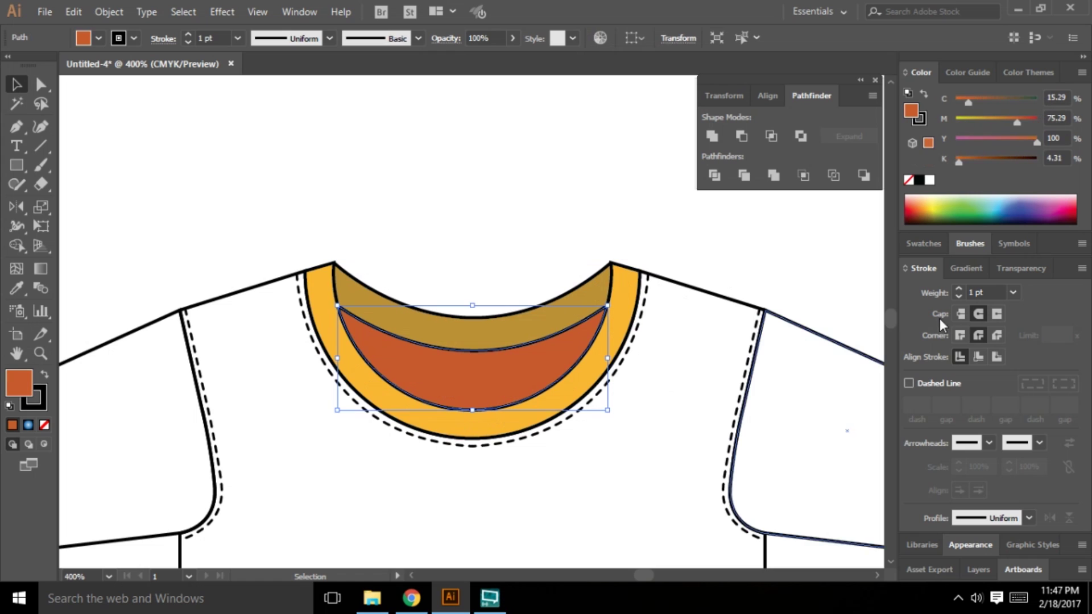
pyautogui.click(928, 182)
pyautogui.click(468, 174)
# Step: Examine the coloured collar, the back neck band and the whole T-shirt at different magnifications
pyautogui.scroll(-2, 435, 277)
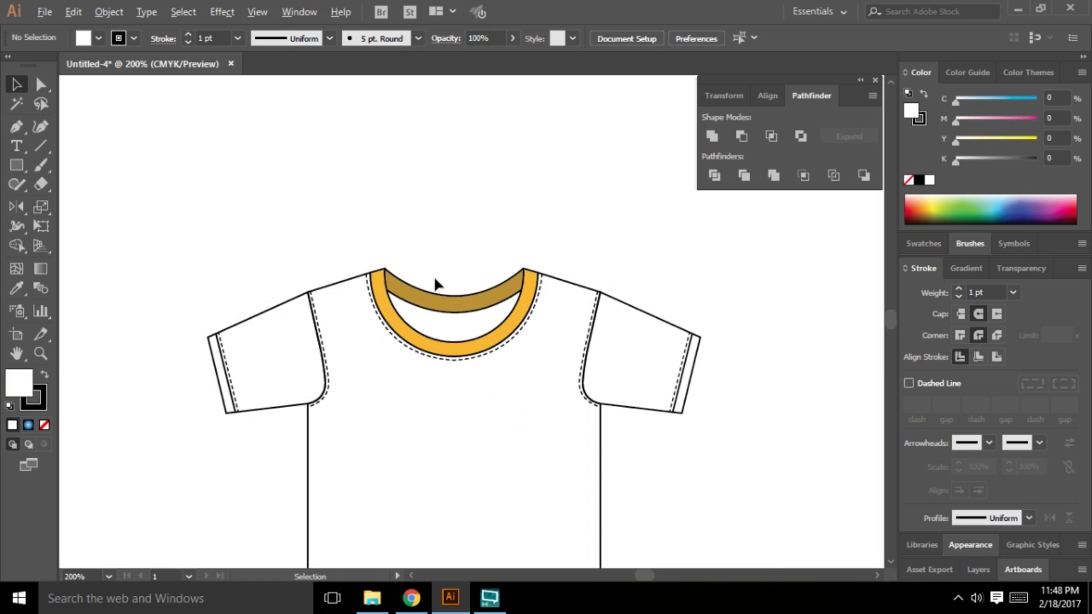
pyautogui.scroll(-3, 434, 342)
pyautogui.scroll(3, 458, 370)
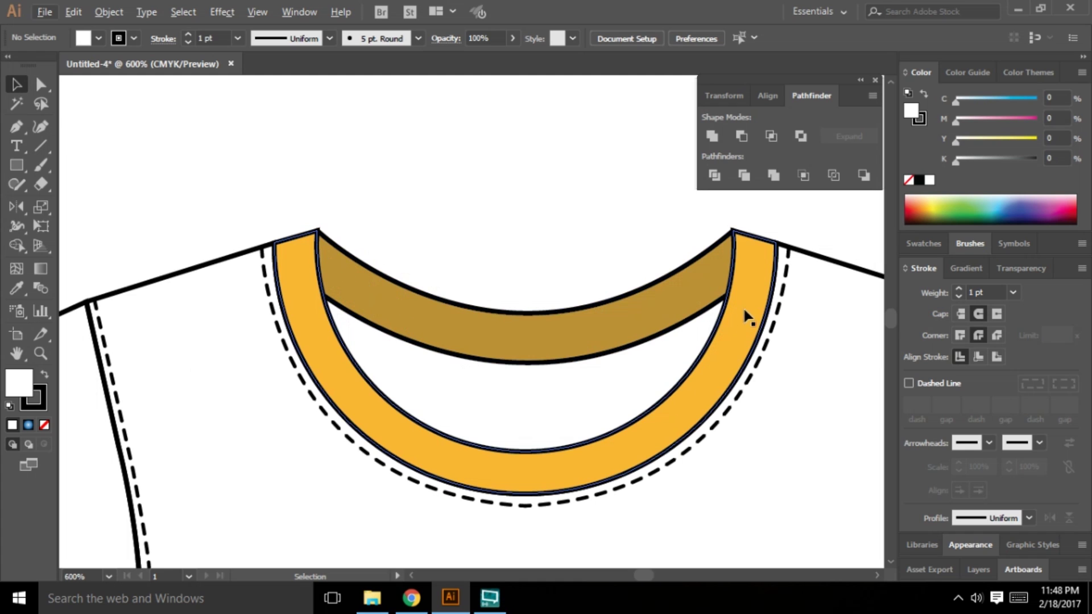
pyautogui.scroll(-1, 540, 372)
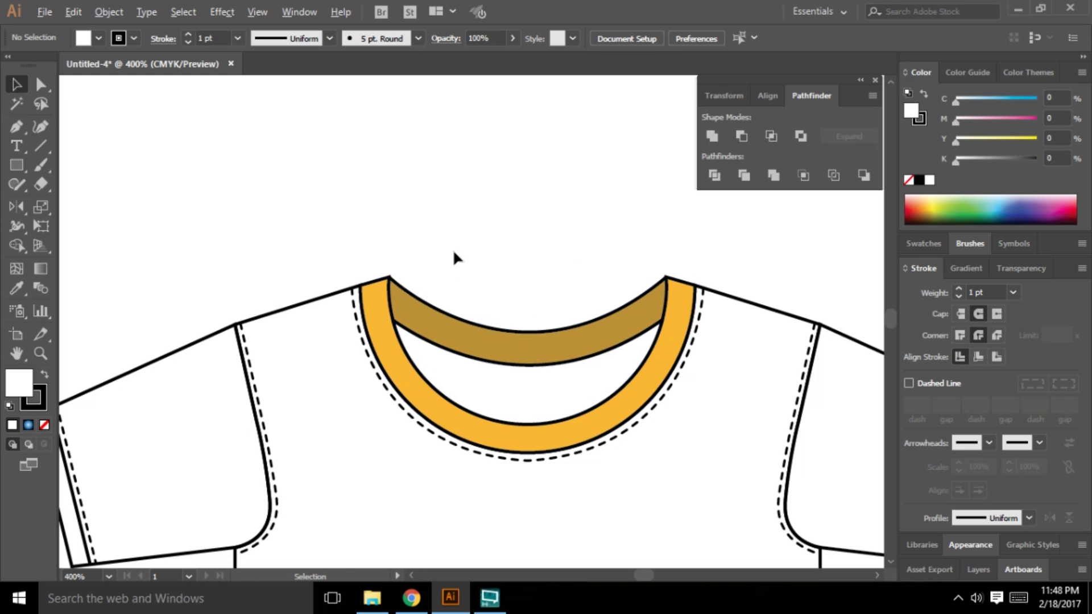
pyautogui.scroll(-3, 455, 259)
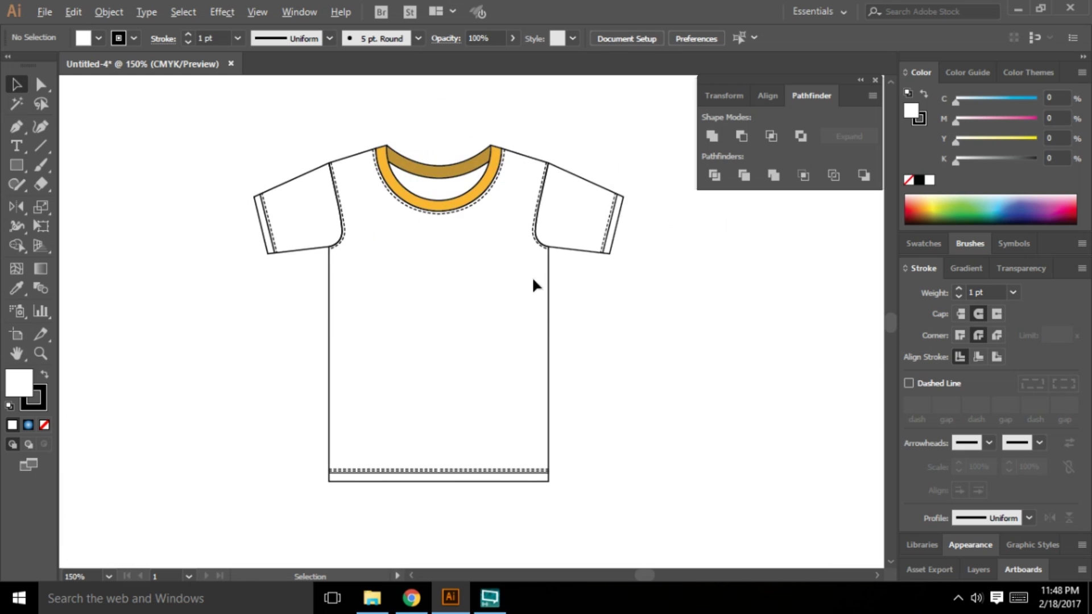
pyautogui.scroll(2, 533, 284)
pyautogui.scroll(-3, 439, 297)
pyautogui.scroll(3, 550, 331)
pyautogui.scroll(-1, 512, 326)
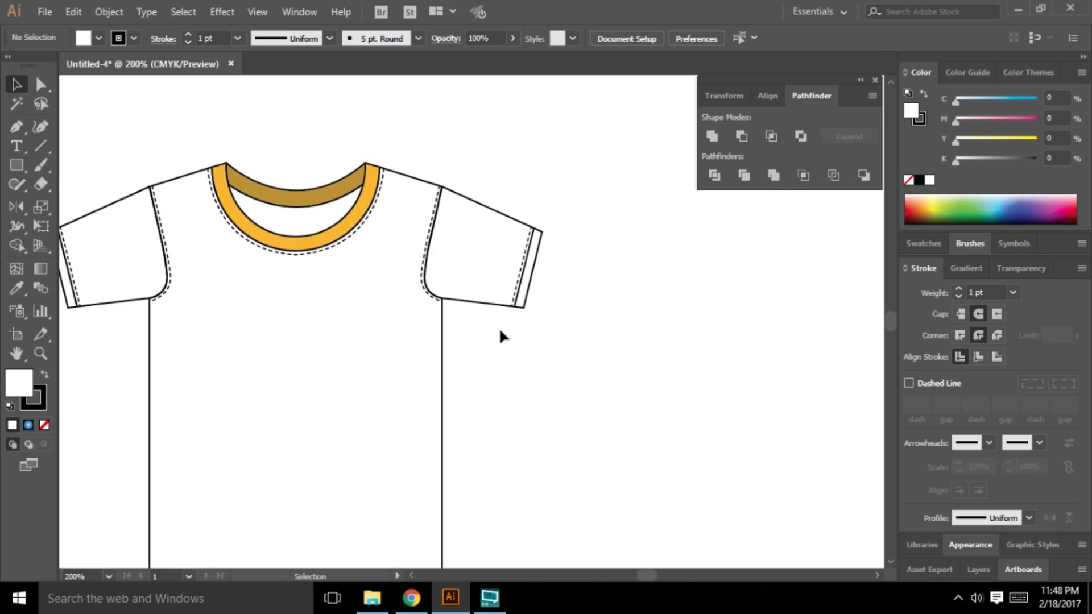
pyautogui.scroll(-2, 501, 335)
pyautogui.scroll(2, 543, 375)
pyautogui.scroll(-1, 537, 363)
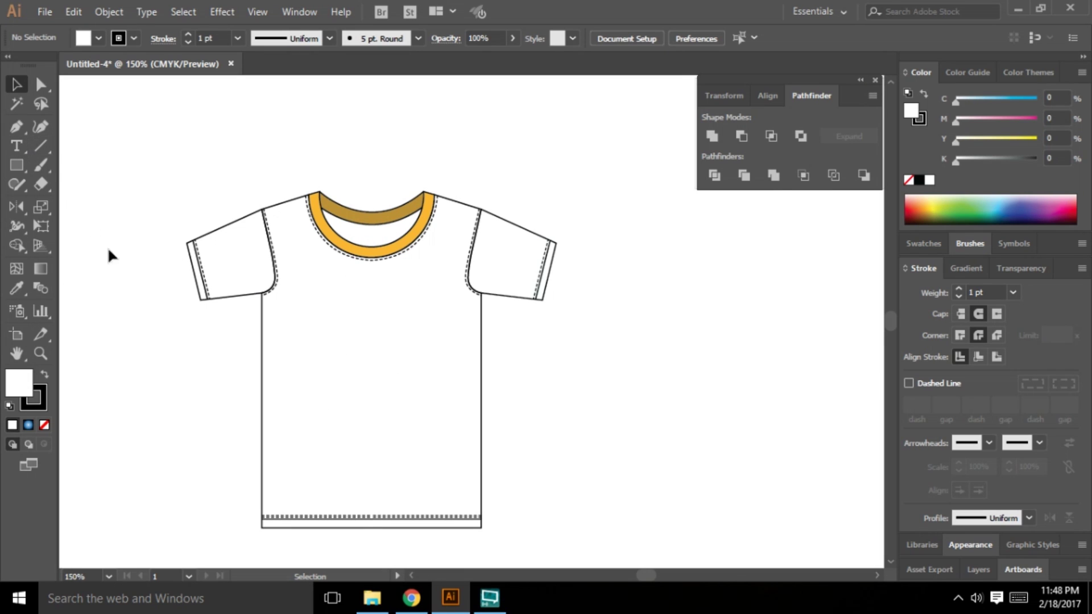
# Step: Add the text "WOW" in 12 pt Myriad Pro to the blank area beside the T-shirt
pyautogui.click(16, 145)
pyautogui.click(562, 342)
pyautogui.write('My T-shirt')
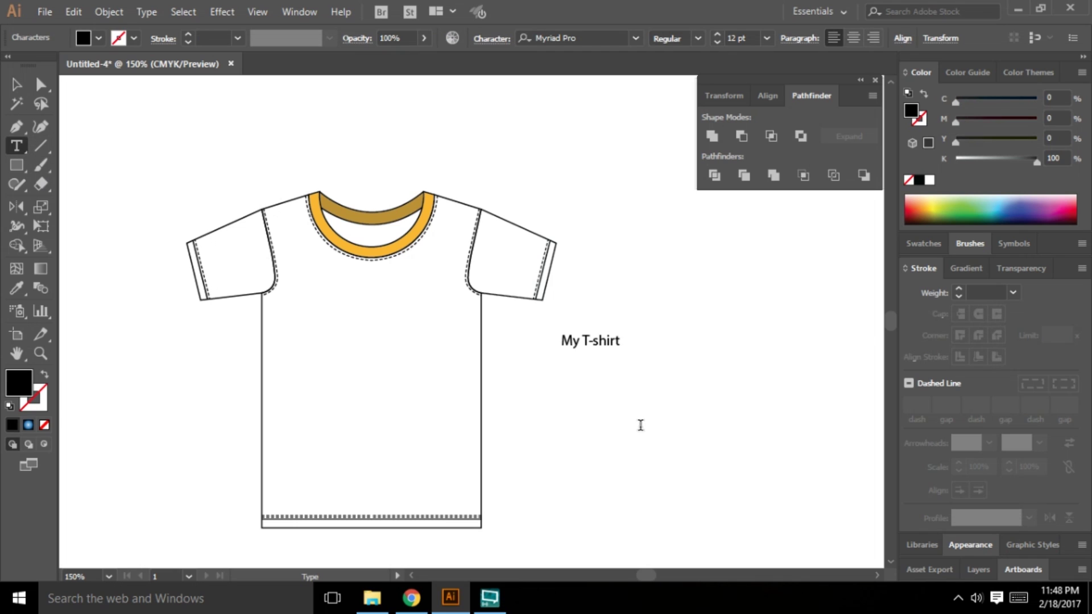
pyautogui.press('BackSpace')
pyautogui.press('BackSpace')
pyautogui.press('BackSpace')
pyautogui.press('BackSpace')
pyautogui.press('BackSpace')
pyautogui.press('BackSpace')
pyautogui.press('BackSpace')
pyautogui.press('BackSpace')
pyautogui.press('BackSpace')
pyautogui.press('BackSpace')
pyautogui.write('WOW')
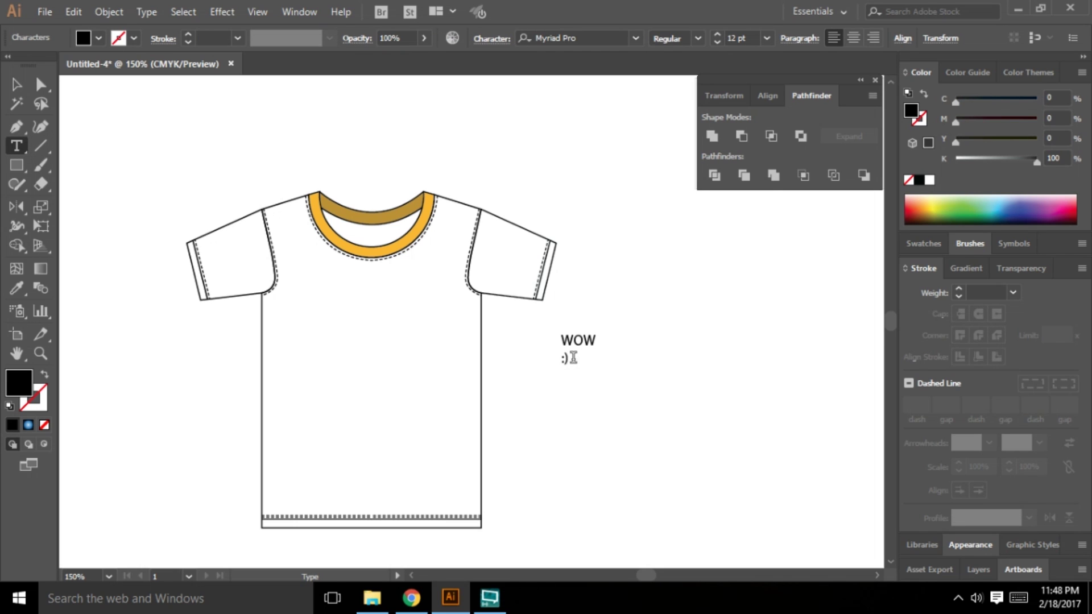
pyautogui.moveTo(573, 357); pyautogui.dragTo(525, 368)
pyautogui.press('BackSpace')
pyautogui.press('Escape')
# Step: Move the WOW text onto the T-shirt's chest and enlarge it
pyautogui.moveTo(578, 341); pyautogui.dragTo(375, 357)
pyautogui.moveTo(394, 382); pyautogui.dragTo(460, 445)
pyautogui.moveTo(408, 370); pyautogui.dragTo(426, 416)
# Step: Change the font of the WOW text to Mistral and adjust its position on the chest
pyautogui.click(563, 38)
pyautogui.click(635, 39)
pyautogui.click(568, 127)
pyautogui.doubleClick(392, 370)
pyautogui.click(17, 86)
pyautogui.moveTo(386, 386); pyautogui.dragTo(381, 378)
# Step: Add the two-line Mistral text "my first t-shirt" and "design" beside the T-shirt
pyautogui.scroll(1, 381, 377)
pyautogui.click(17, 146)
pyautogui.click(614, 433)
pyautogui.write('my fr')
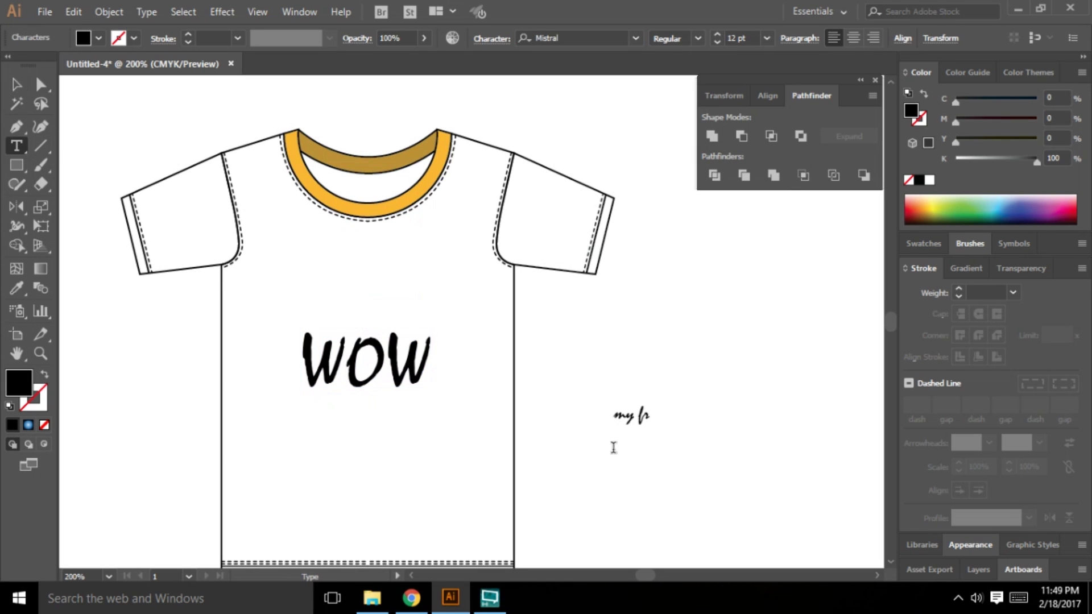
pyautogui.press('BackSpace')
pyautogui.write('irst t-shirt')
pyautogui.press('Return')
pyautogui.write('design')
pyautogui.press('Escape')
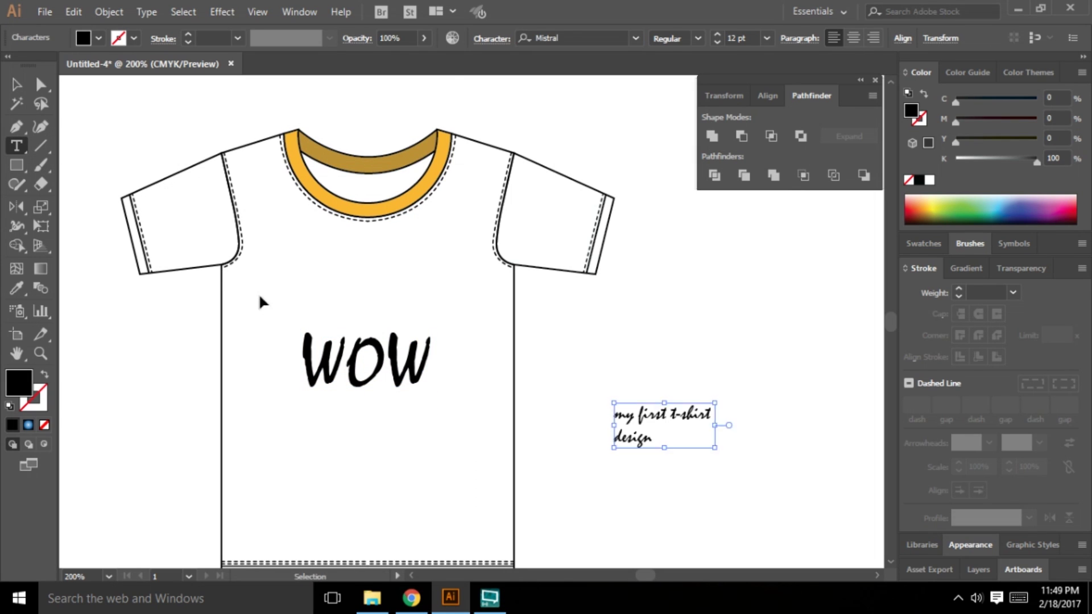
# Step: Centre-align the two lines of the "my first t-shirt design" text
pyautogui.hotkey('ctrl', 'a')
pyautogui.click(853, 38)
pyautogui.click(18, 90)
pyautogui.click(591, 433)
pyautogui.hotkey('ctrl', 'a')
pyautogui.doubleClick(605, 419)
pyautogui.hotkey('ctrl', 'a')
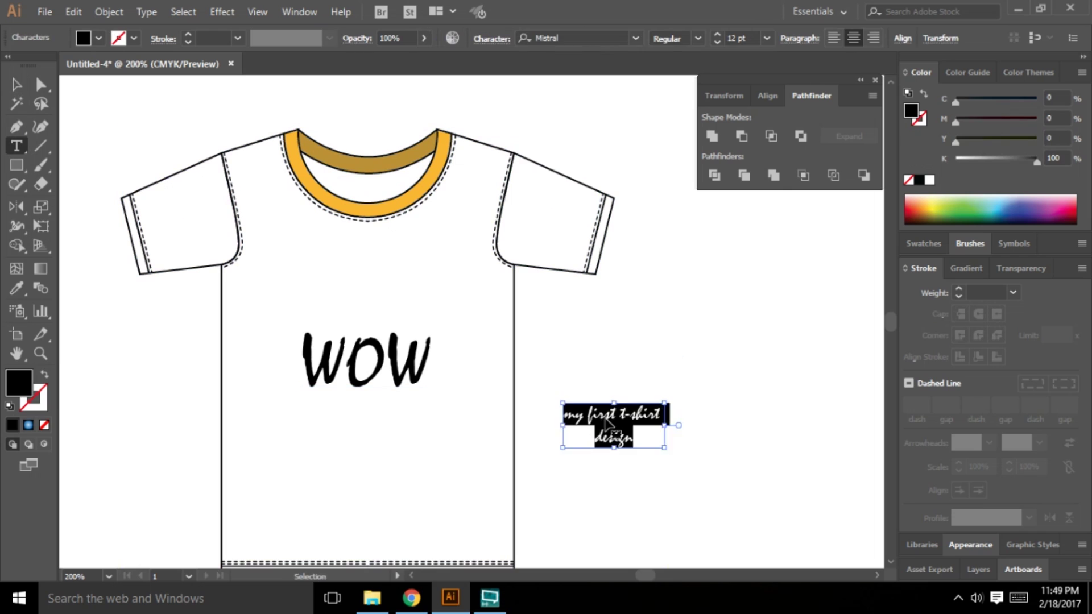
# Step: Place the "my first t-shirt design" text directly below WOW on the chest
pyautogui.press('Escape')
pyautogui.moveTo(625, 437); pyautogui.dragTo(364, 418)
pyautogui.click(617, 435)
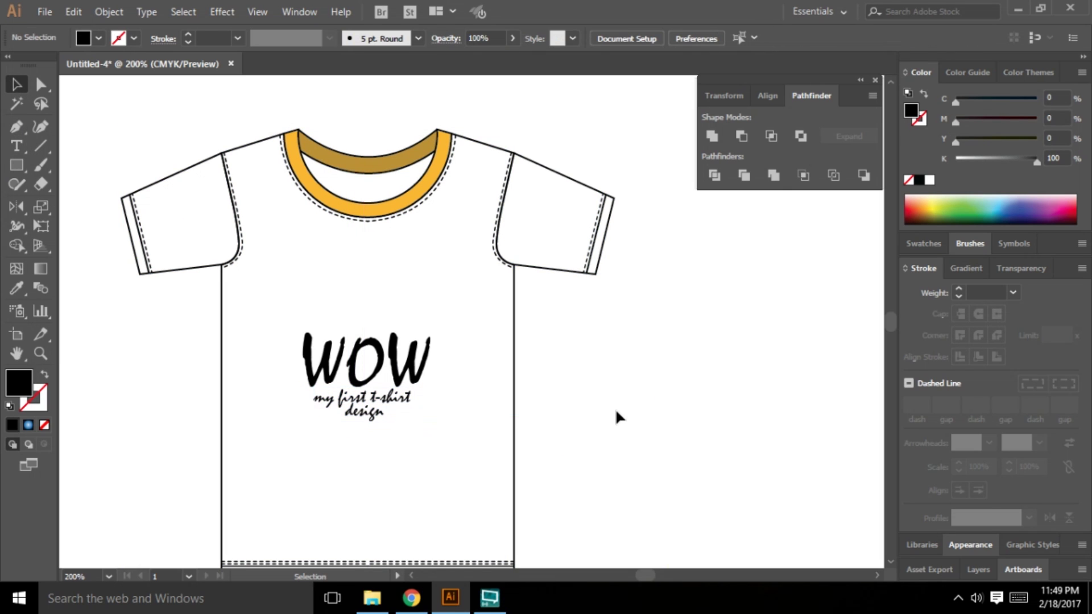
# Step: Move WOW and the tagline below it together slightly higher and centre them across the T-shirt's body
pyautogui.click(362, 388)
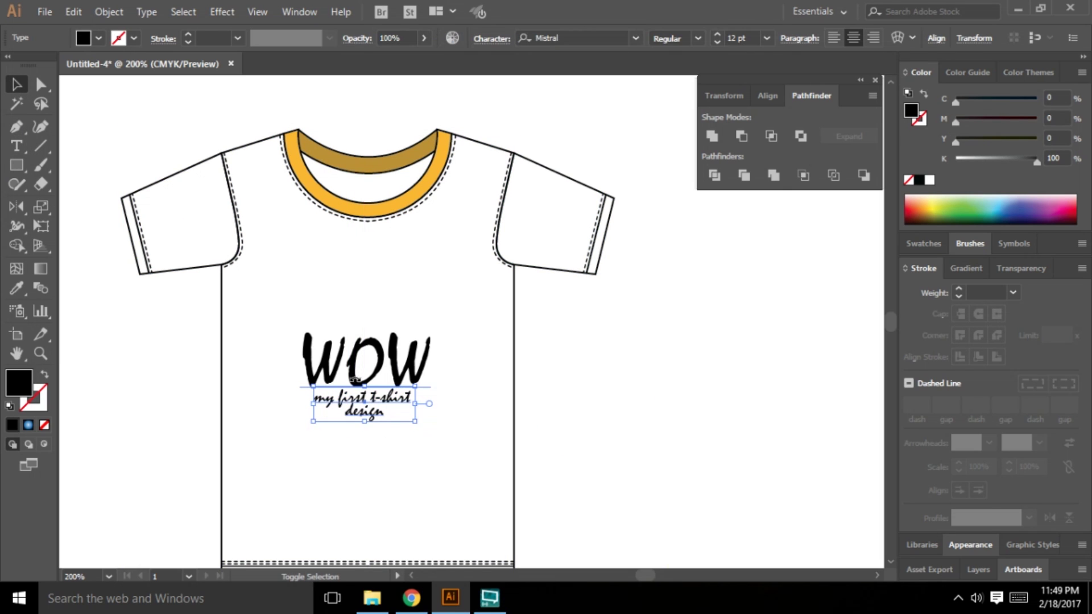
pyautogui.keyDown('shift'); pyautogui.click(357, 371); pyautogui.keyUp('shift')
pyautogui.moveTo(357, 371); pyautogui.dragTo(367, 355)
pyautogui.click(536, 432)
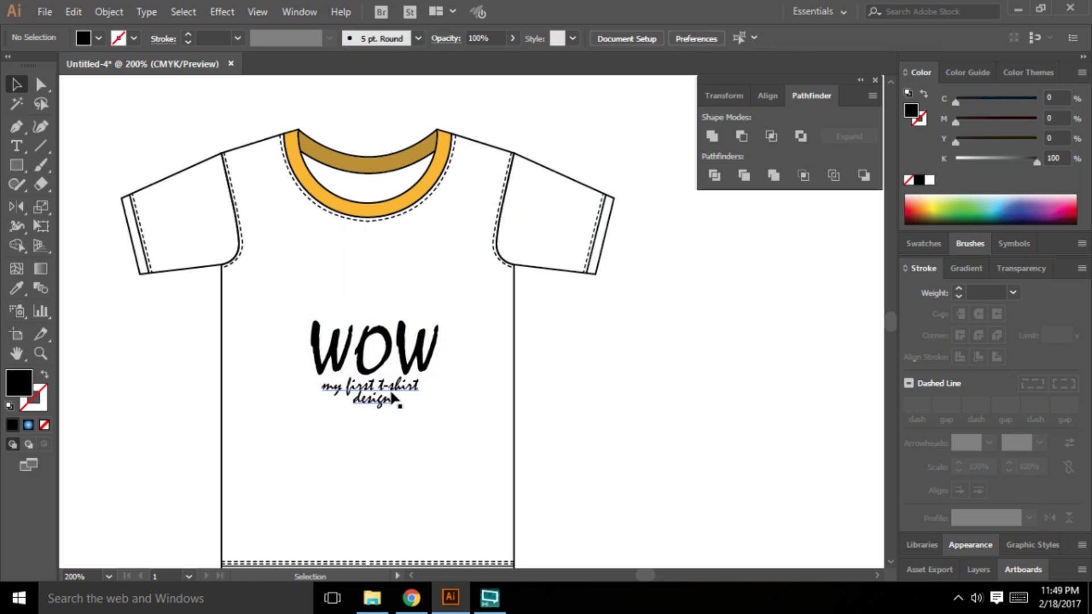
pyautogui.click(385, 395)
pyautogui.keyDown('shift'); pyautogui.click(392, 357); pyautogui.keyUp('shift')
pyautogui.moveTo(392, 357); pyautogui.dragTo(383, 357)
pyautogui.click(549, 413)
# Step: Nudge the complete WOW lettering with its tagline a little further up and slightly to the right
pyautogui.hotkey('ctrl', '1')
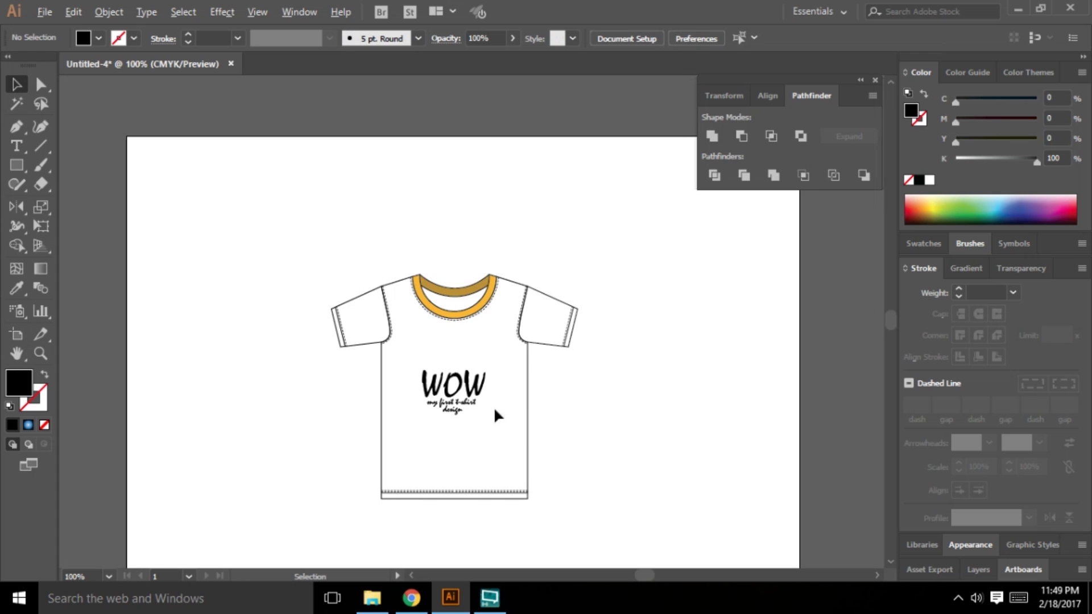
pyautogui.scroll(3, 495, 415)
pyautogui.click(427, 360)
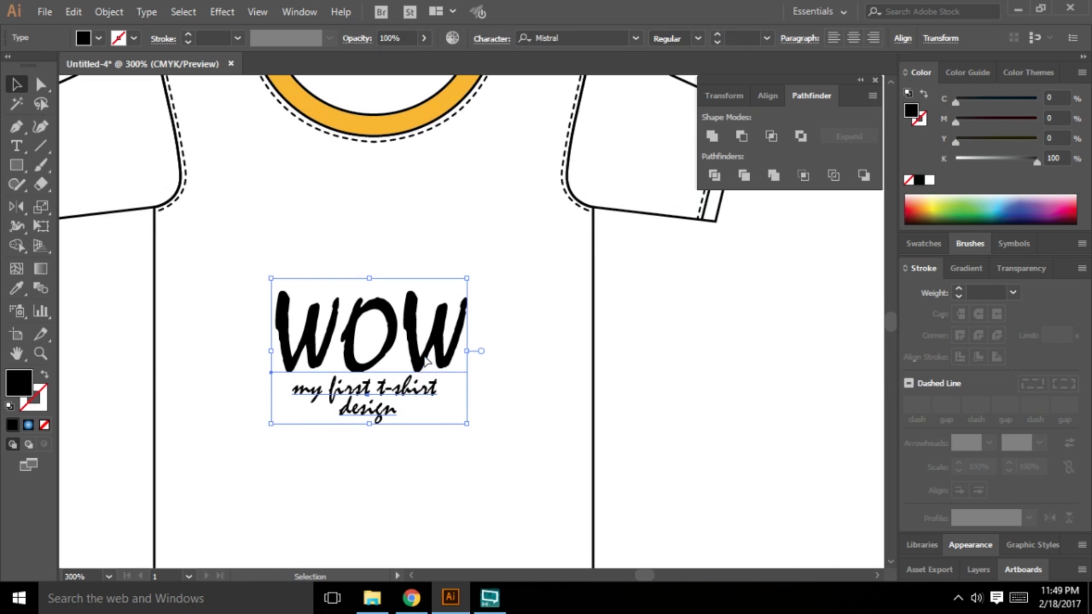
pyautogui.moveTo(427, 360); pyautogui.dragTo(430, 343)
pyautogui.click(668, 403)
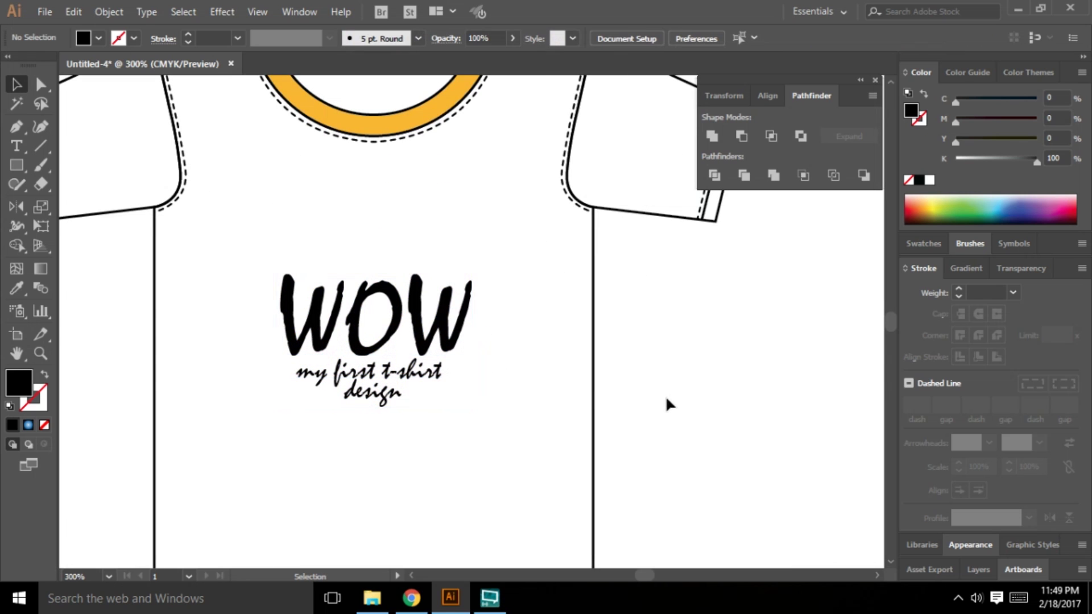
pyautogui.scroll(-2, 412, 307)
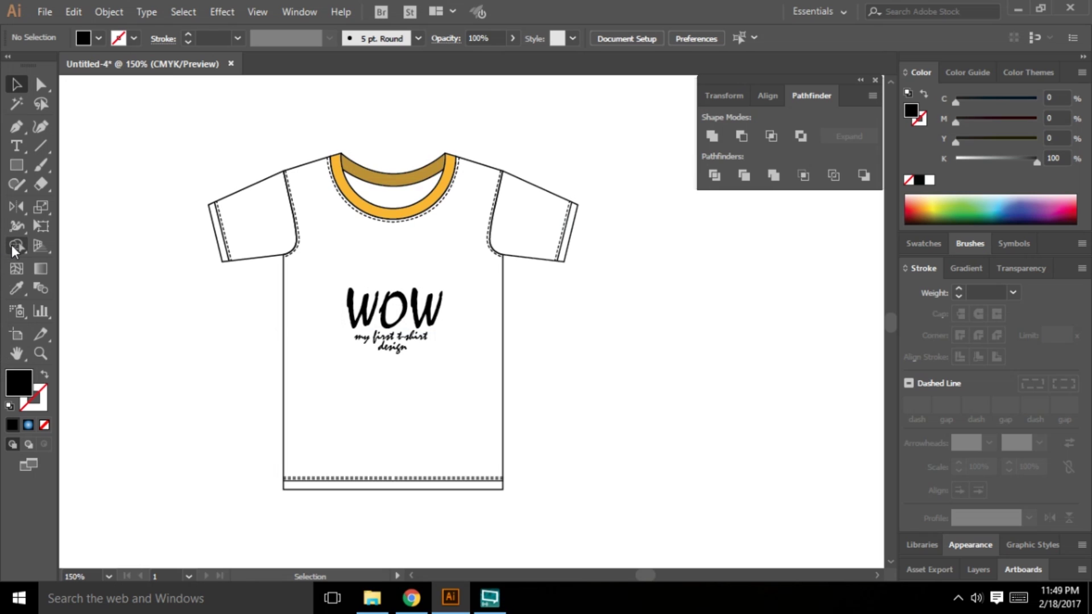
pyautogui.scroll(1, 378, 353)
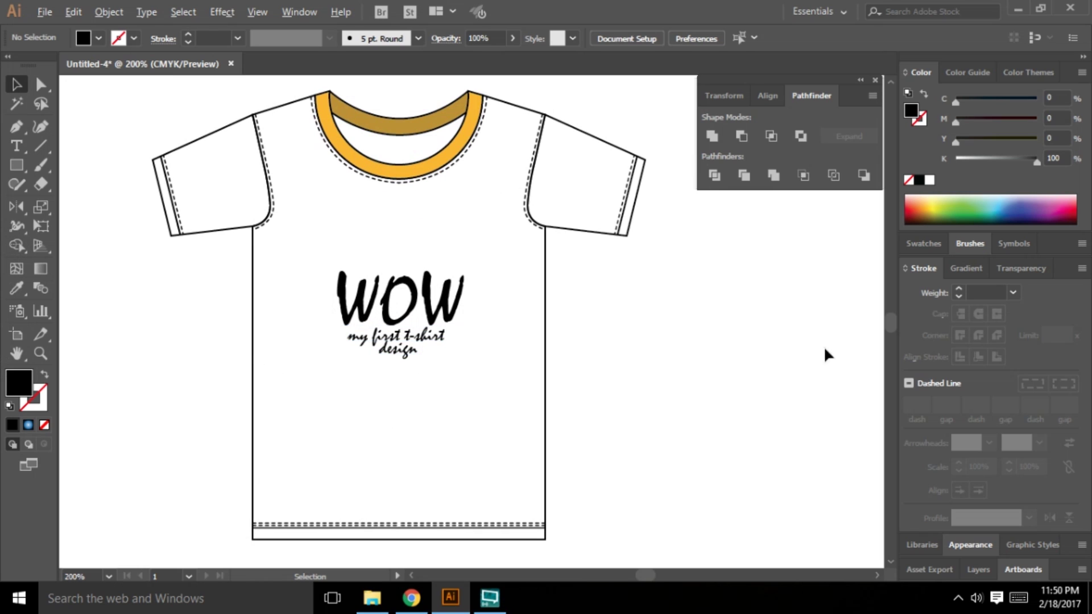
pyautogui.press('alt')
pyautogui.scroll(-1, 246, 286)
pyautogui.scroll(1, 319, 315)
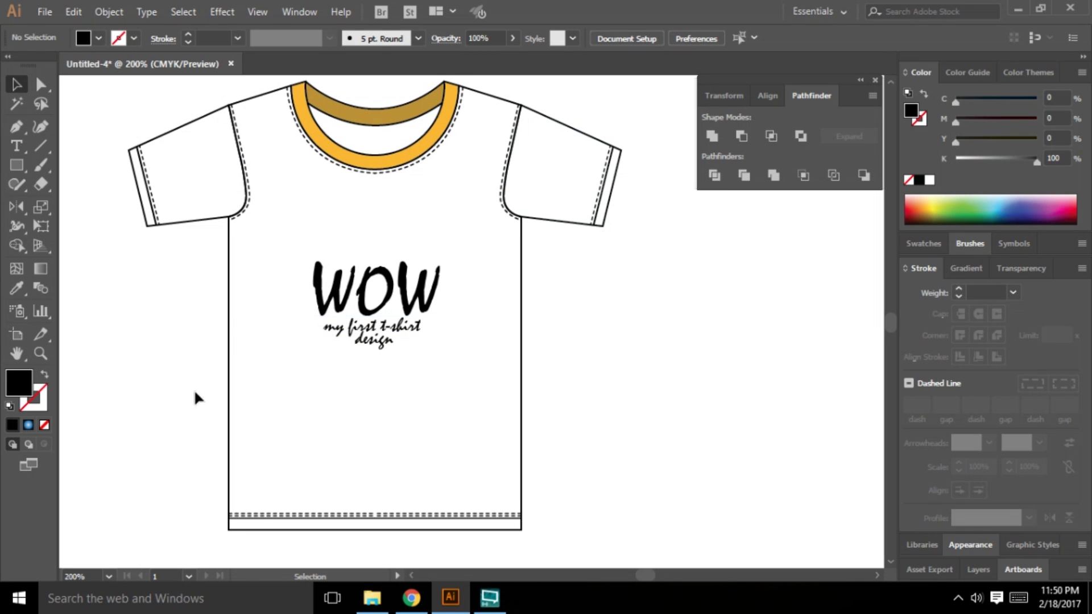
pyautogui.scroll(-1, 166, 417)
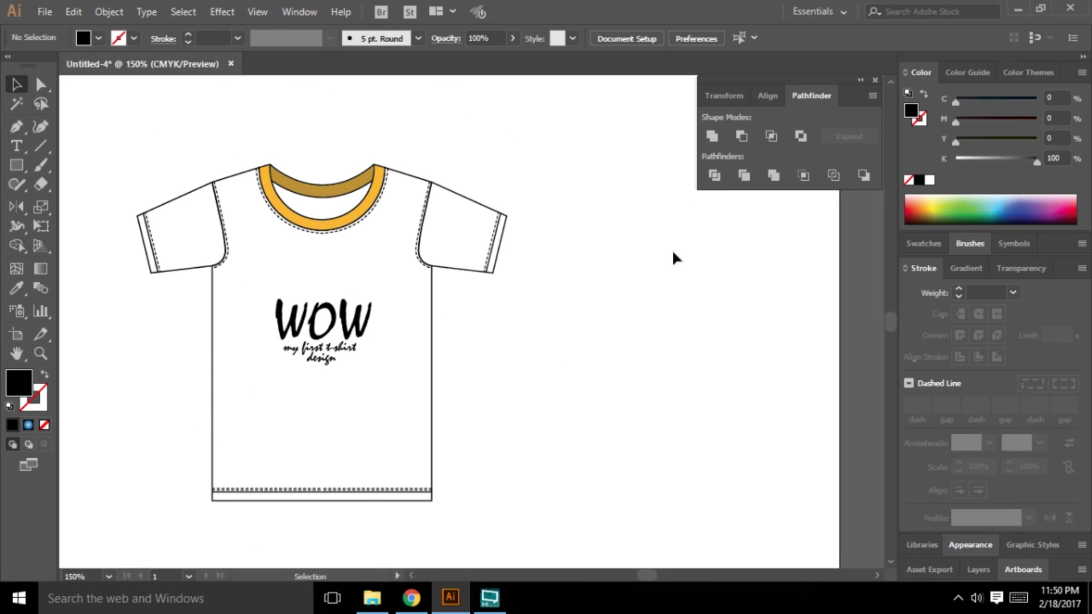
# Step: Select the entire T-shirt artwork together with its chest lettering
pyautogui.moveTo(94, 143); pyautogui.dragTo(530, 534)
pyautogui.click(619, 410)
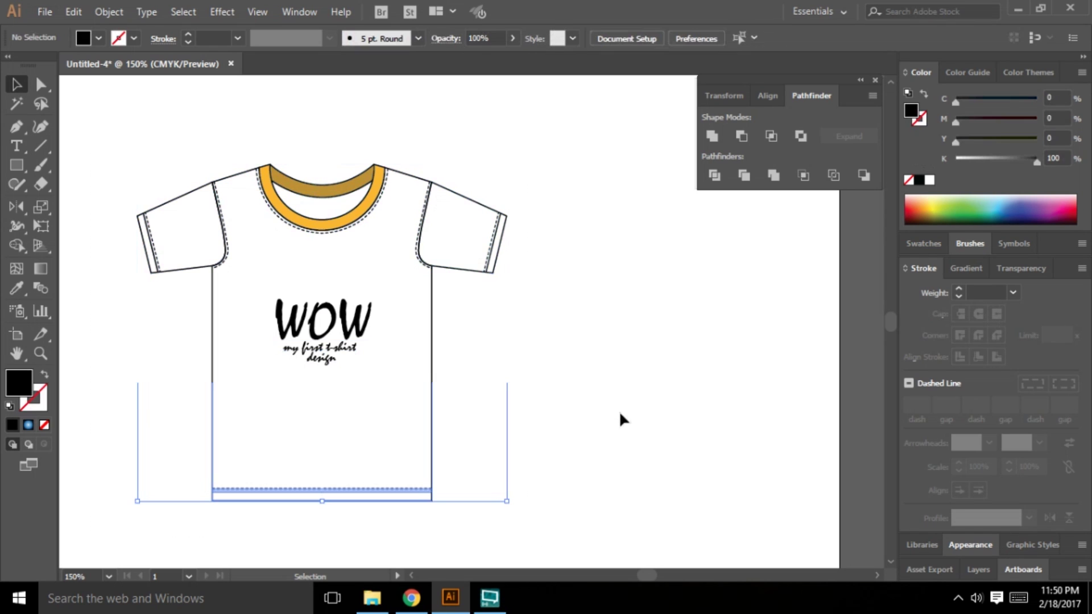
pyautogui.moveTo(479, 316); pyautogui.dragTo(704, 442)
pyautogui.scroll(3, 447, 378)
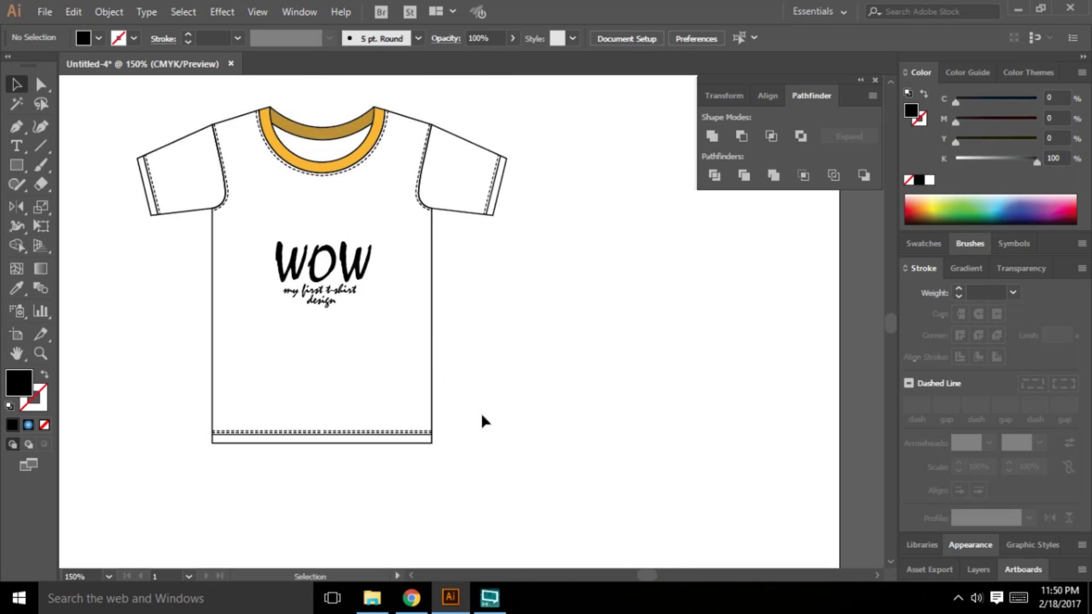
pyautogui.moveTo(114, 111); pyautogui.dragTo(550, 510)
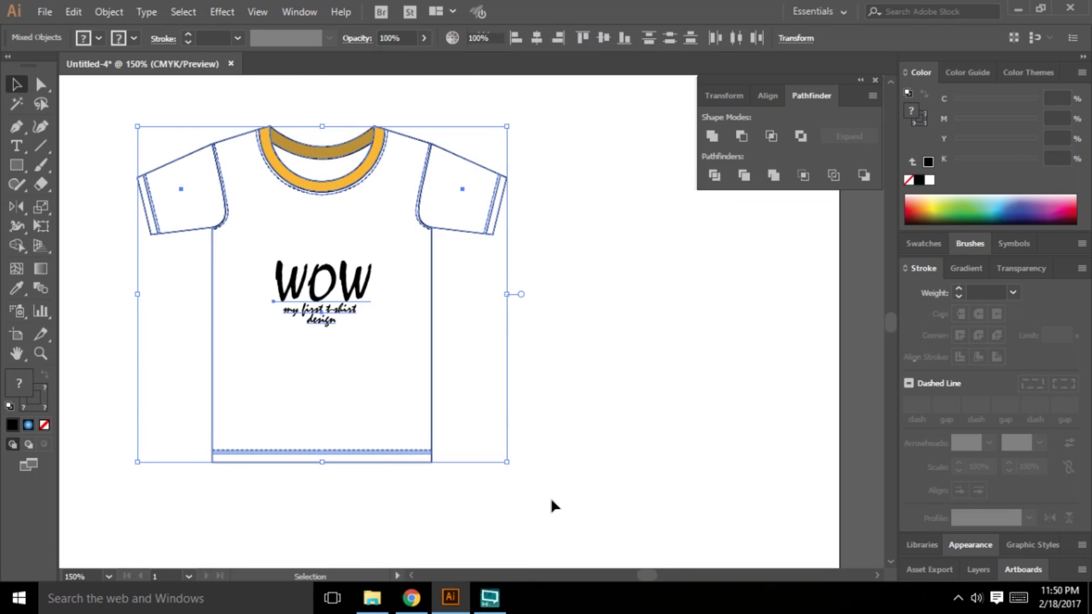